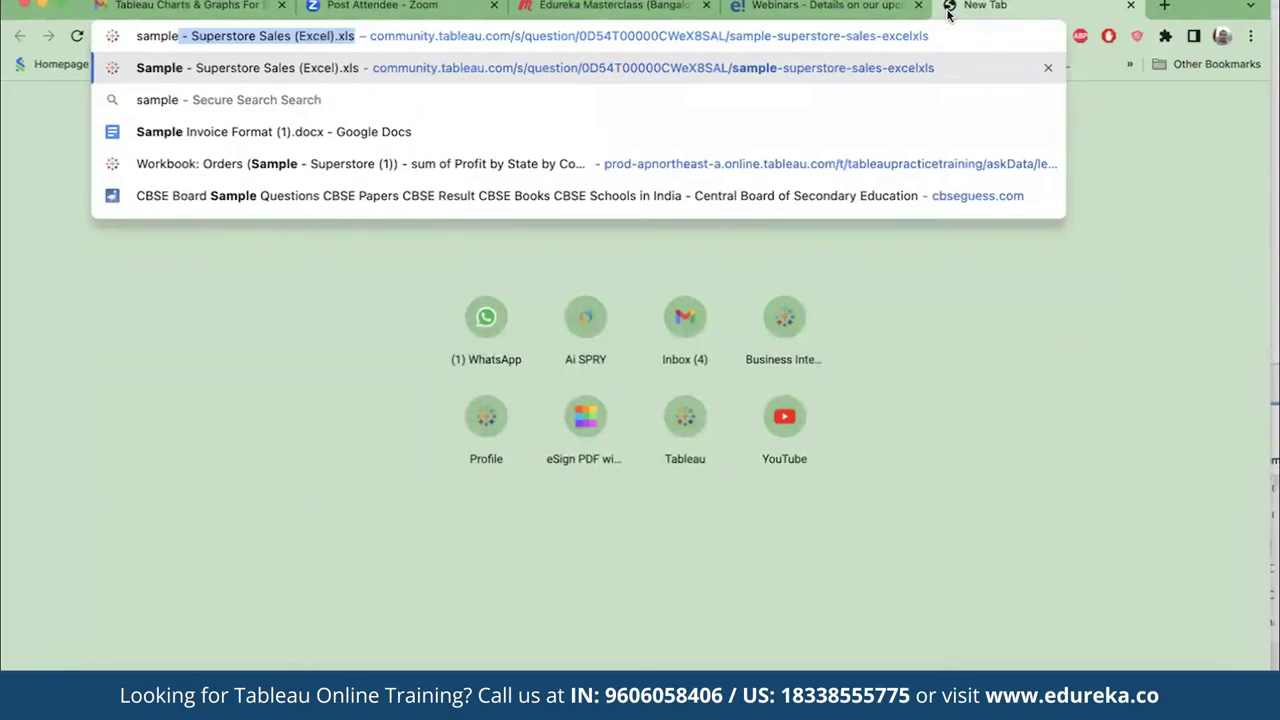
- Open the Tableau community page for Sample - Superstore Sales (Excel).xls and look through the post
key(Return)
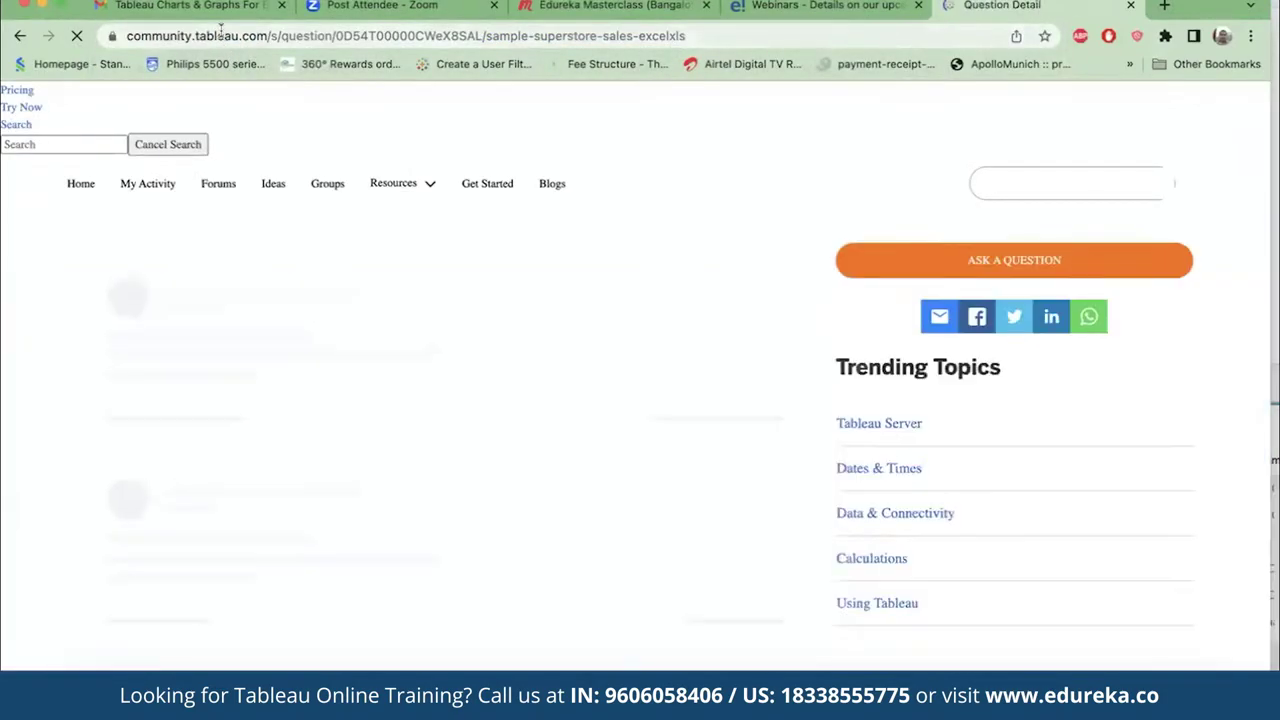
click(220, 32)
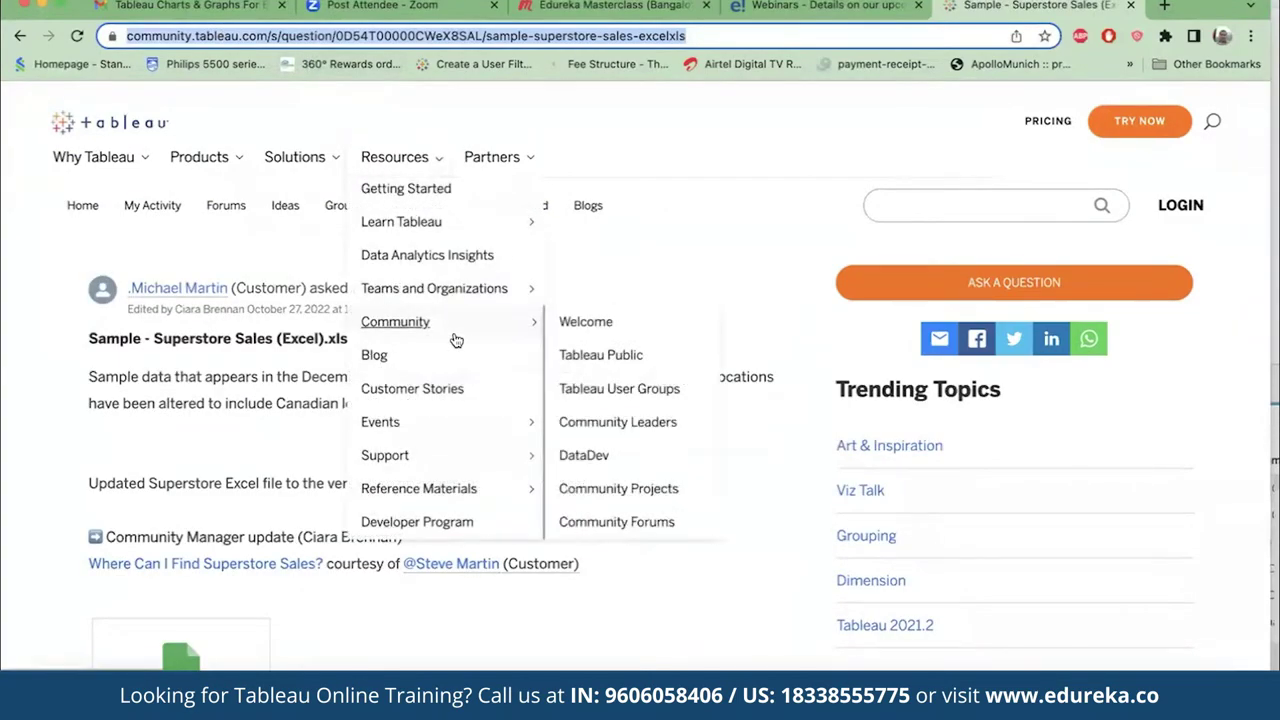
scroll(207, 523, down, 3)
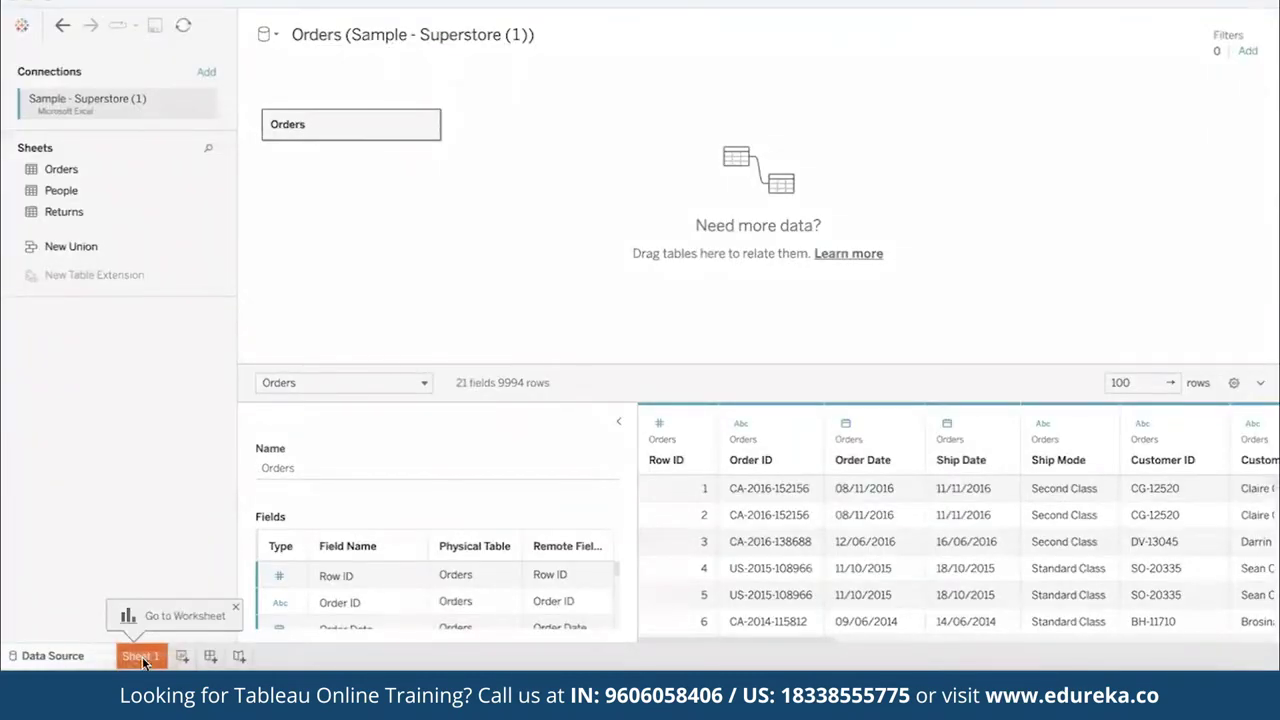
- Open the Sheet 1 worksheet and examine all columns of the Orders table in a widened View Data window, then close it
click(140, 656)
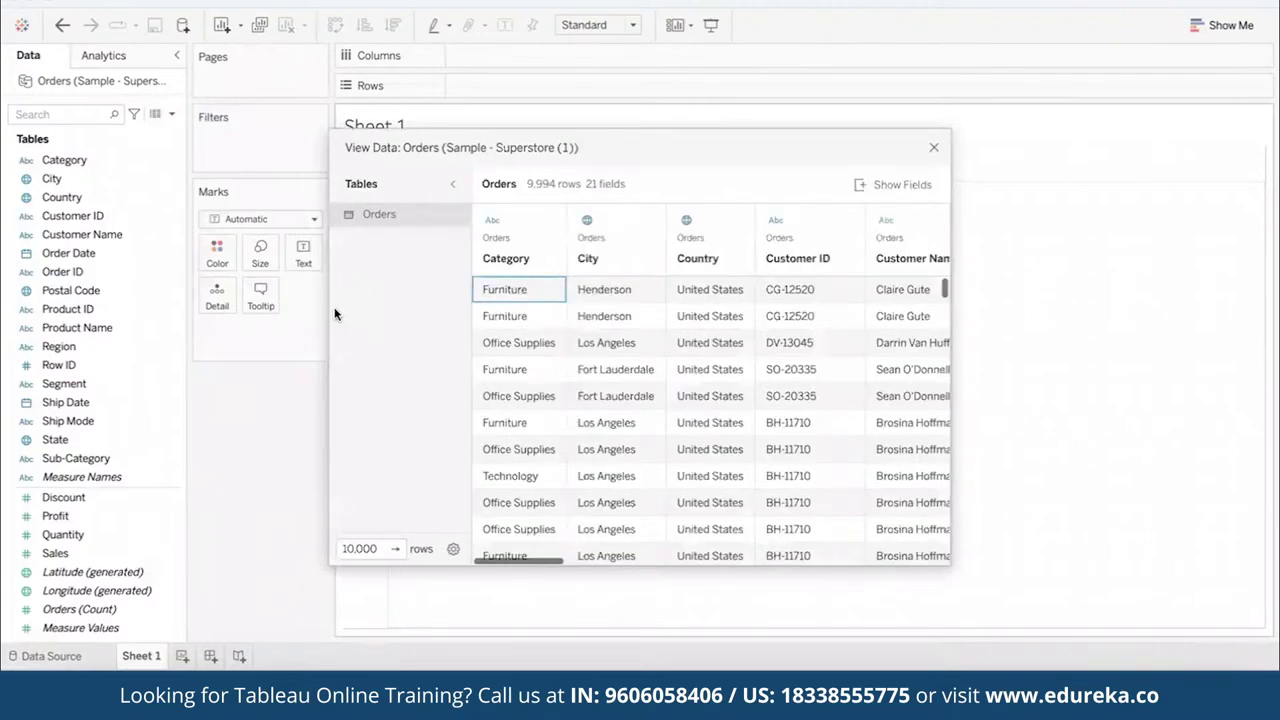
drag(330, 311, 116, 311)
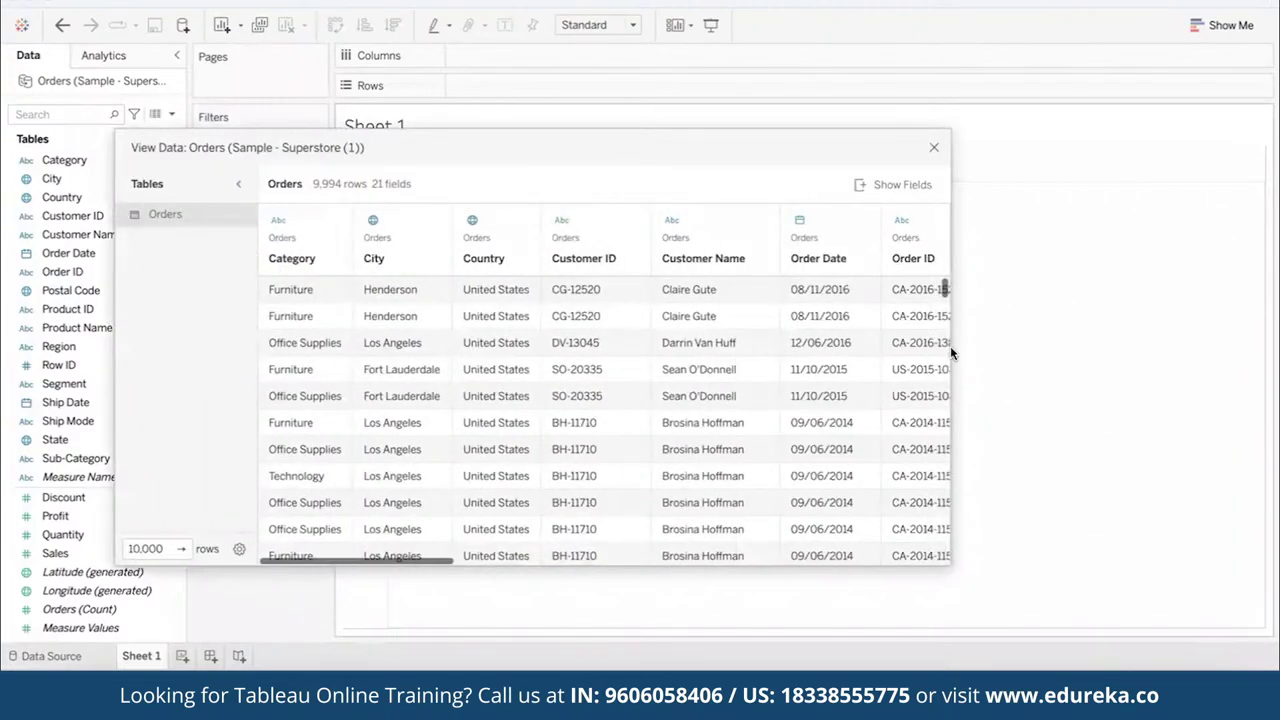
drag(959, 344, 1276, 344)
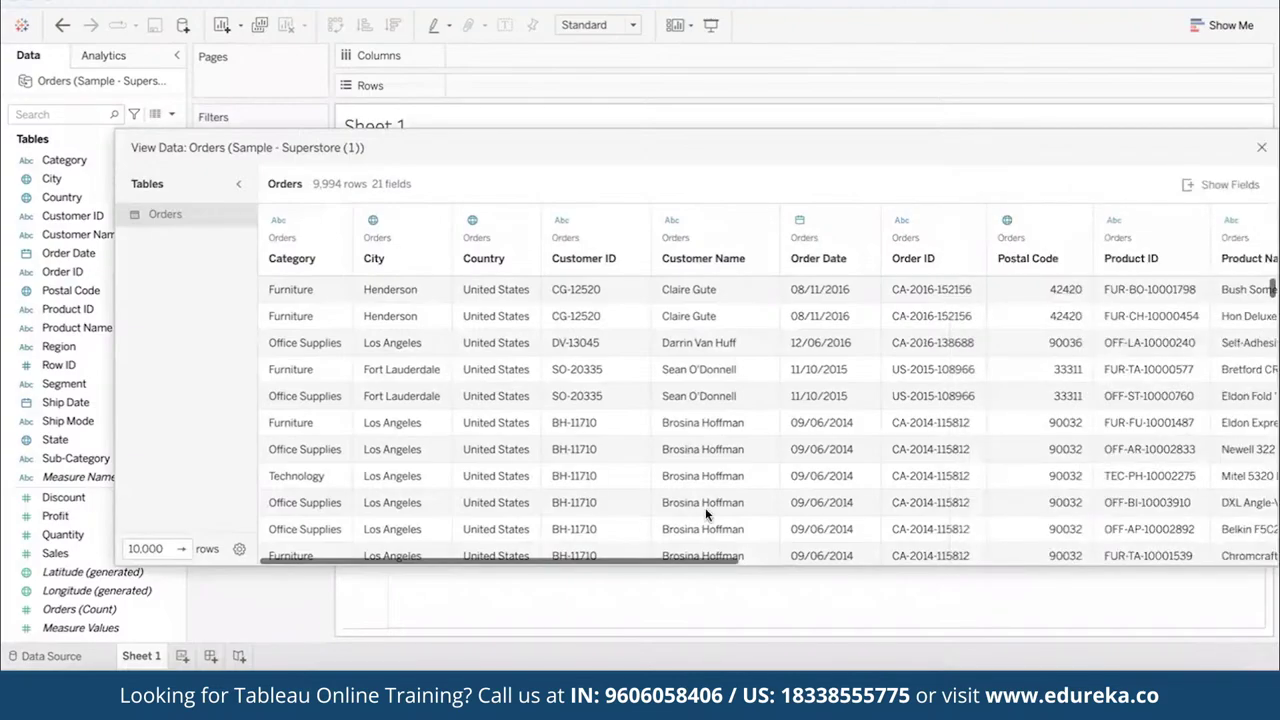
drag(717, 560, 959, 538)
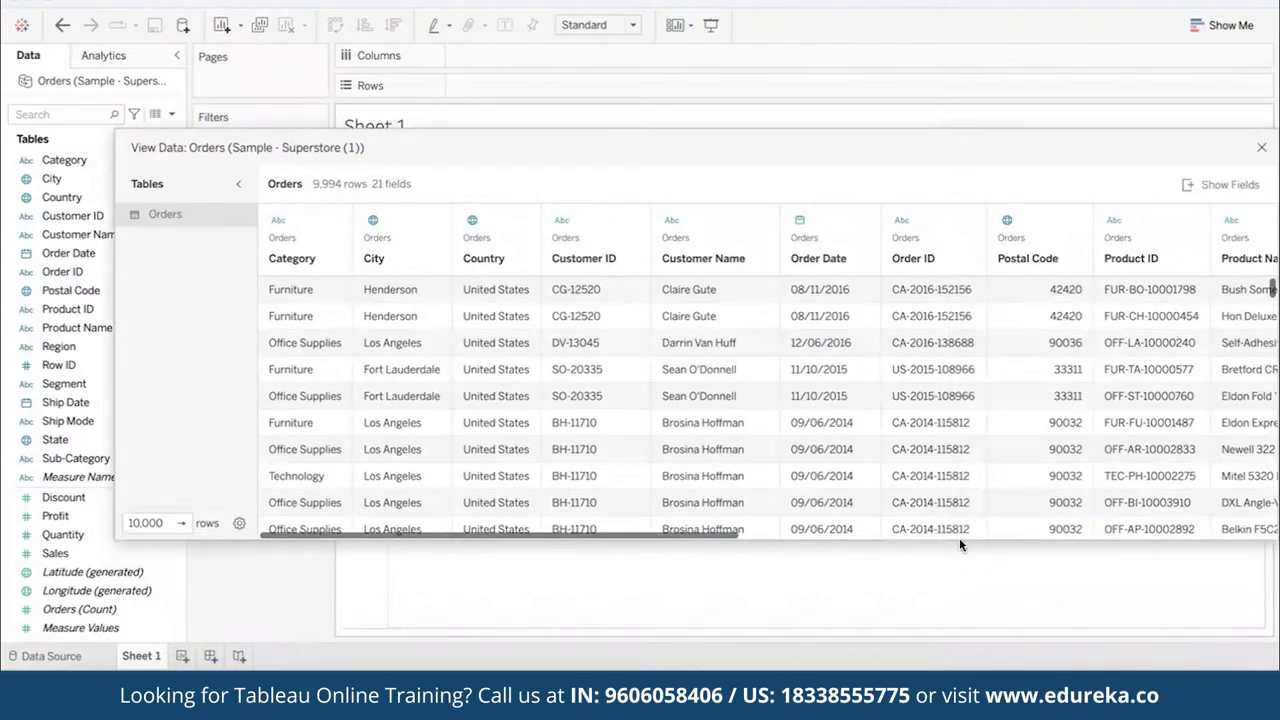
scroll(1001, 350, right, 10)
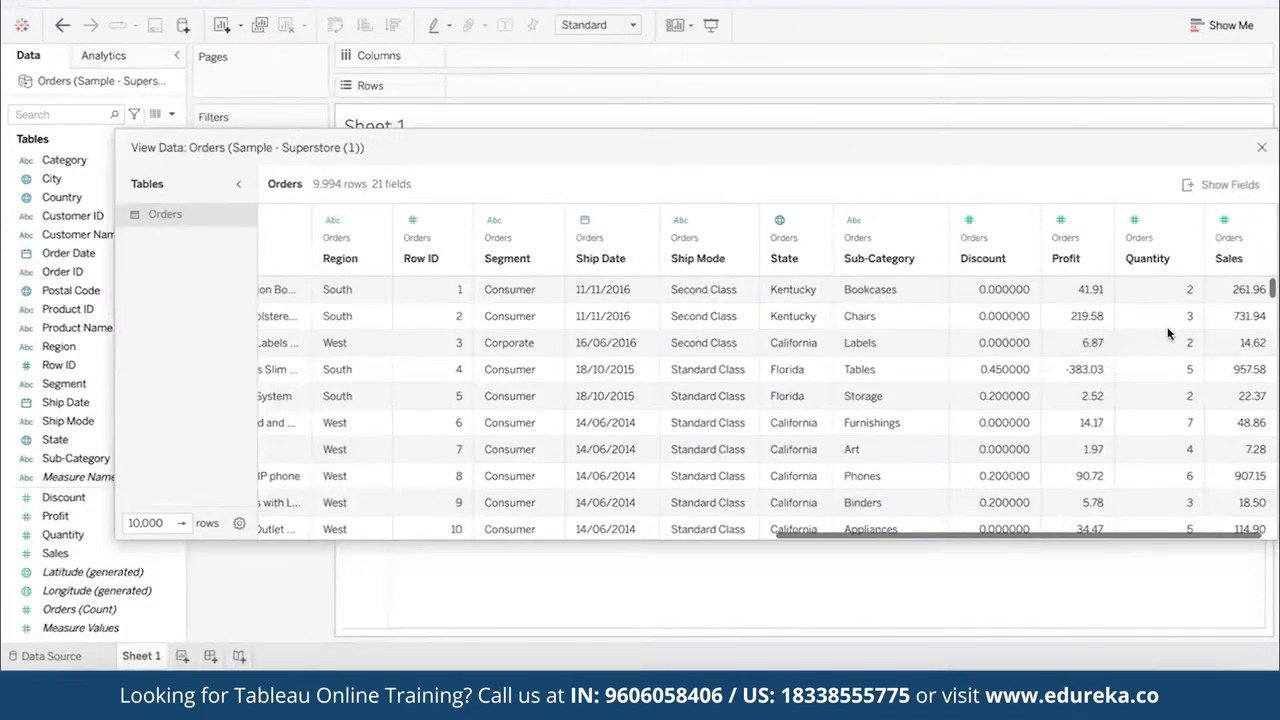
click(1261, 148)
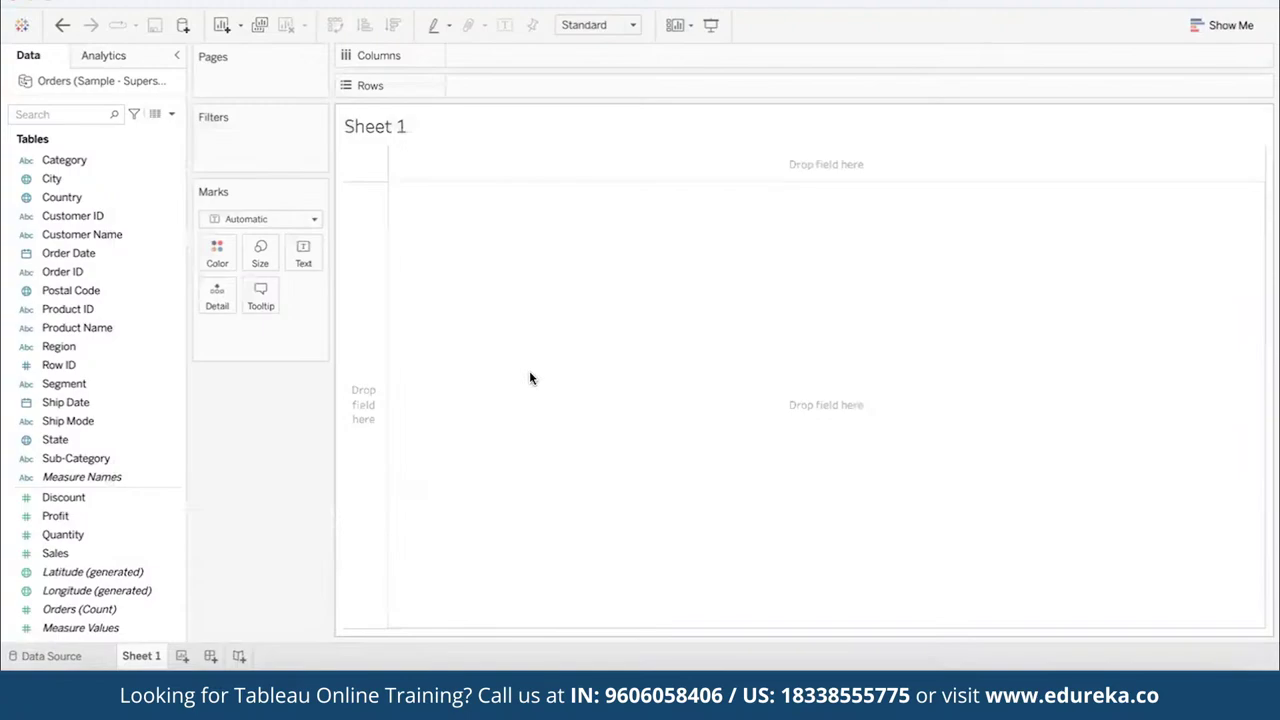
- Highlight the generated fields Measure Names, Latitude, Longitude, Orders (Count) and Measure Values in the field list
click(117, 423)
click(115, 388)
click(115, 364)
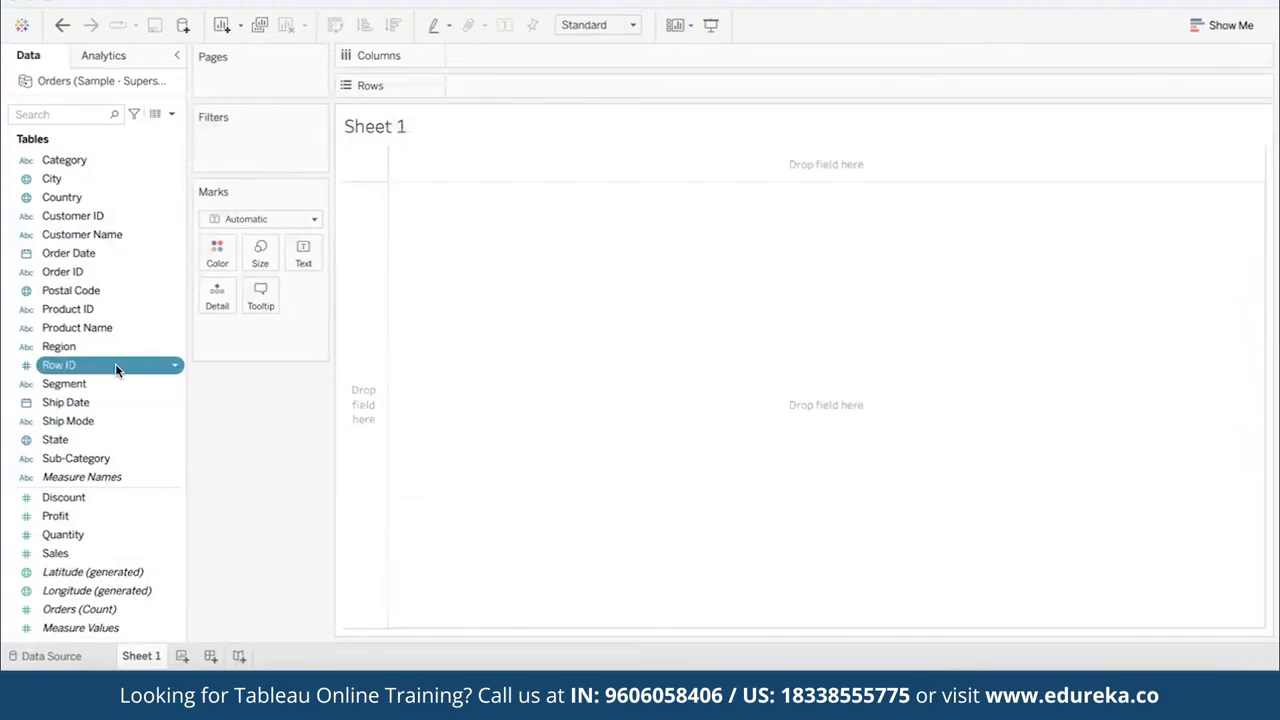
click(140, 477)
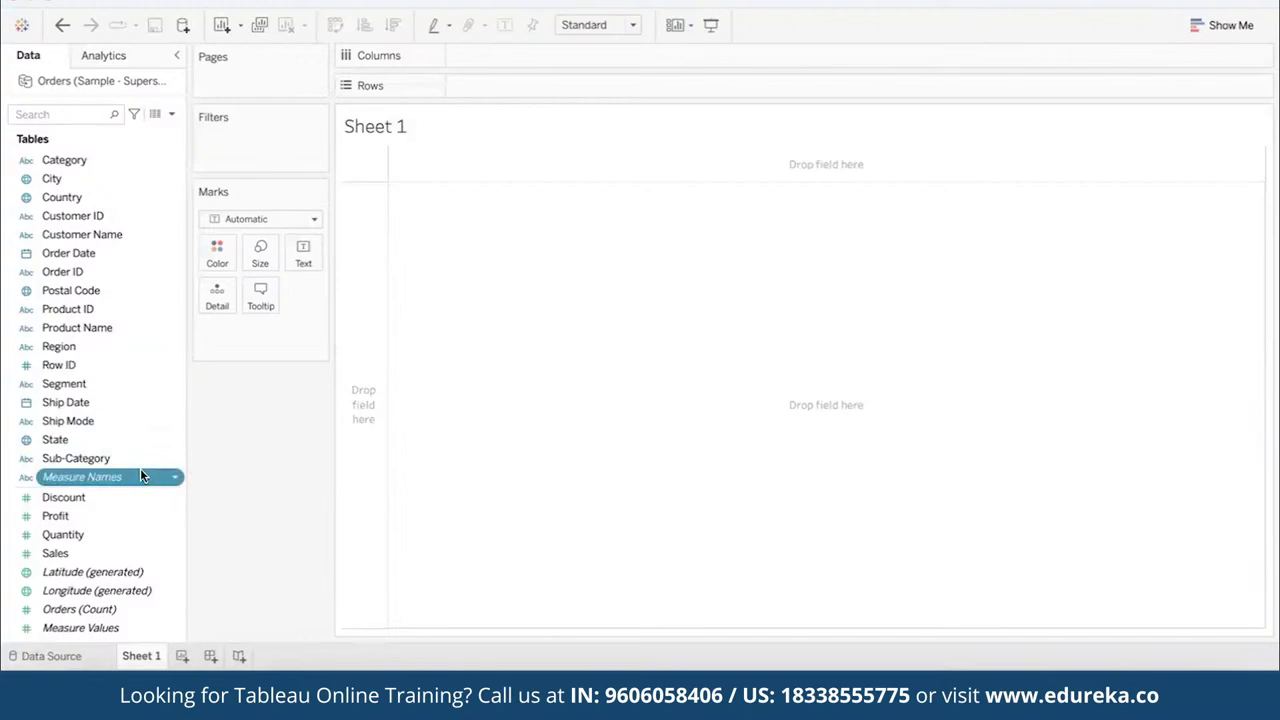
ctrl+click(165, 590)
ctrl+click(152, 607)
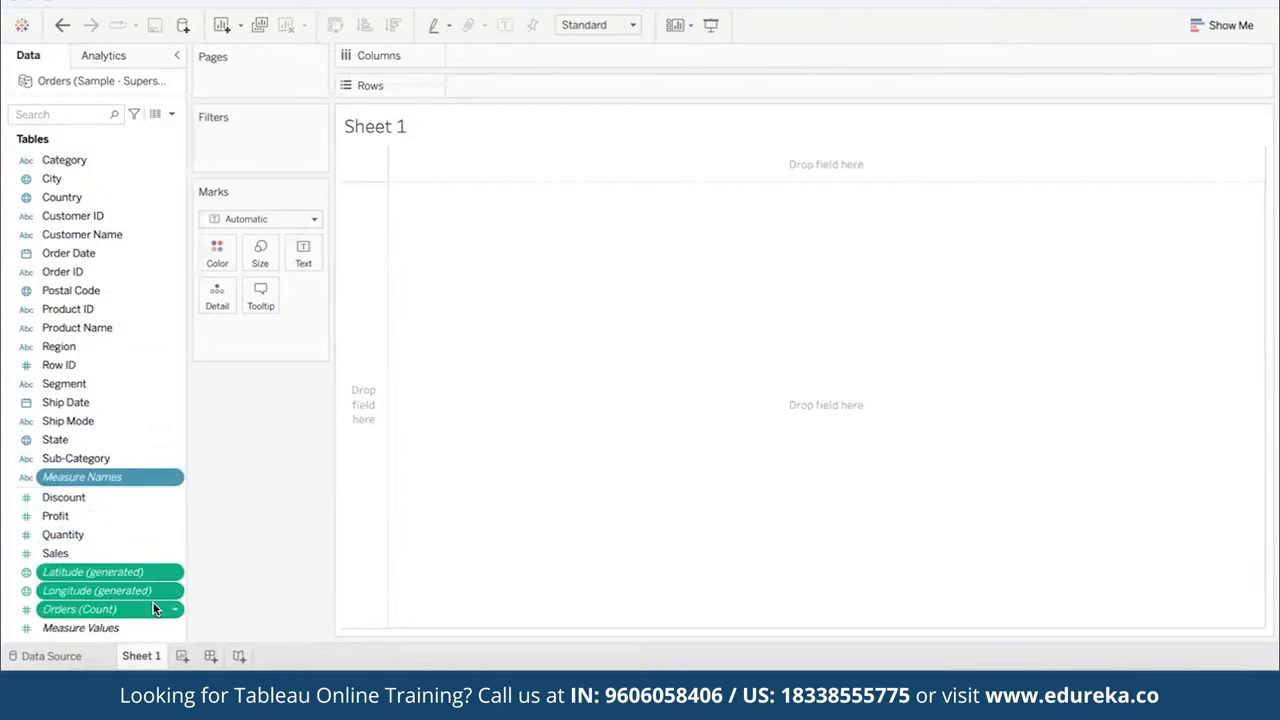
ctrl+click(145, 620)
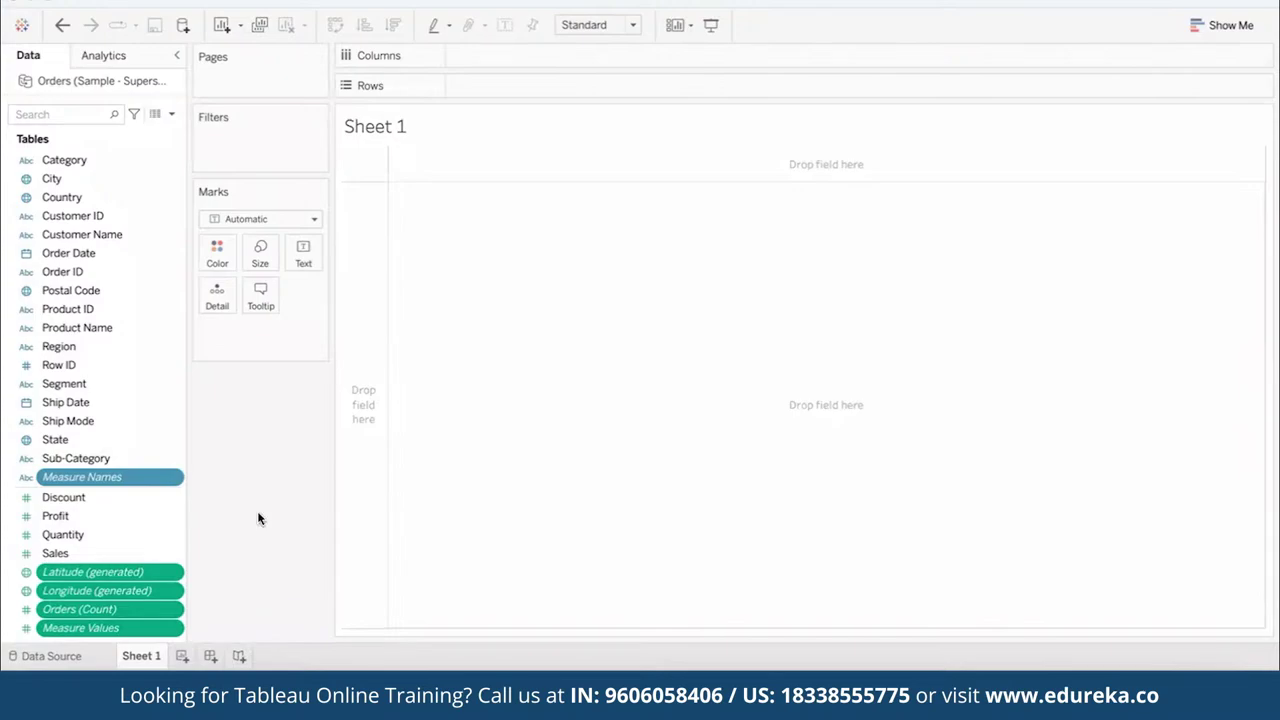
- Put Measure Names on Rows and Measure Values on the Text mark, and inspect the resulting table values
click(110, 475)
drag(83, 473, 495, 85)
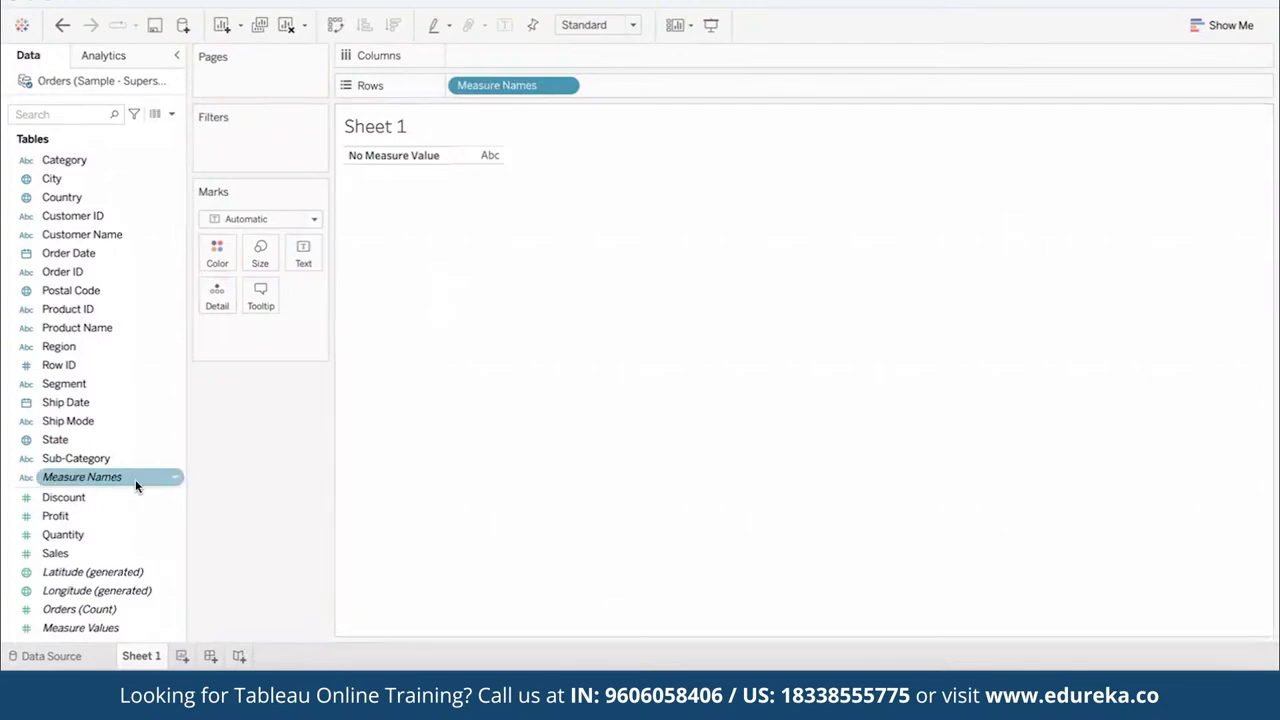
drag(71, 626, 305, 249)
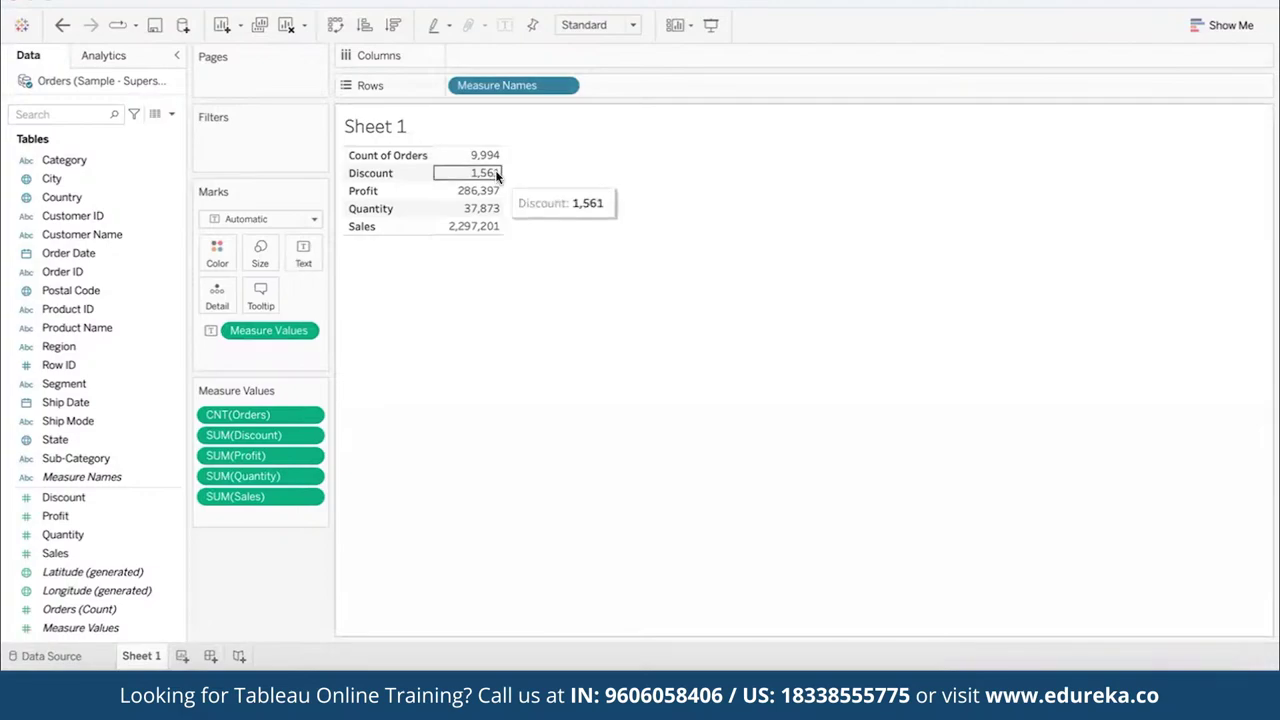
mouse_move(494, 200)
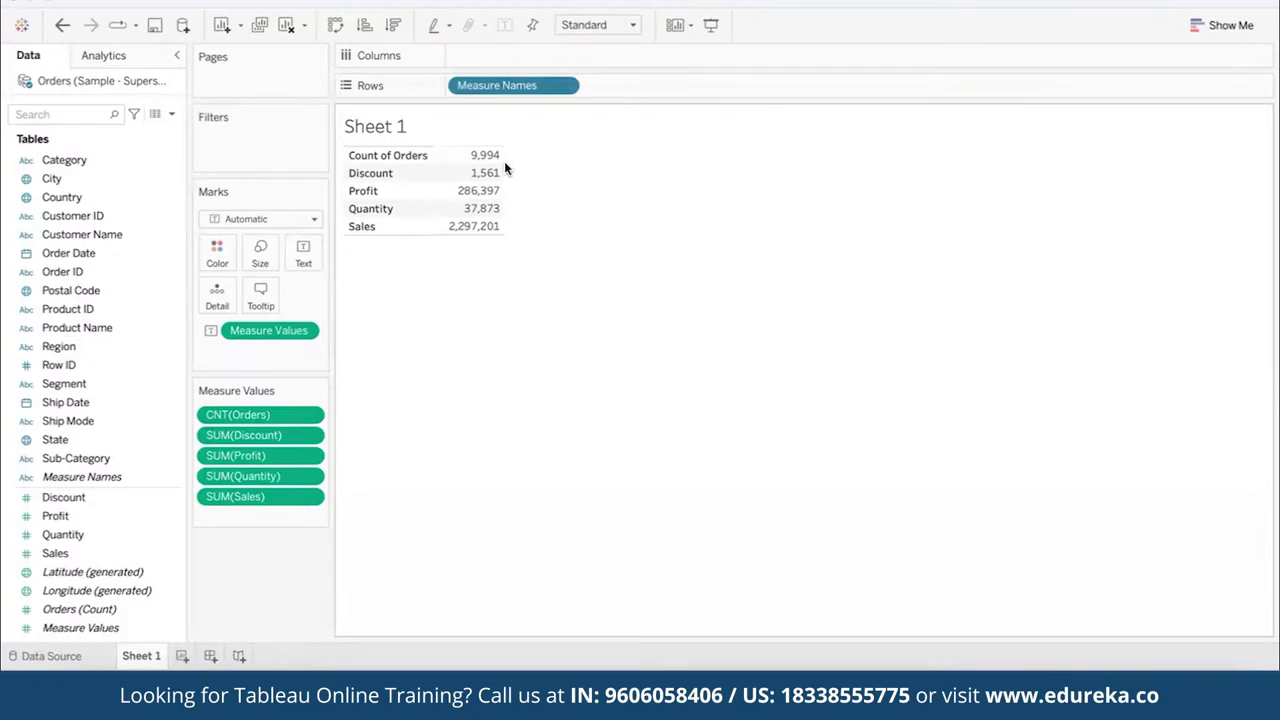
mouse_move(490, 165)
mouse_move(490, 233)
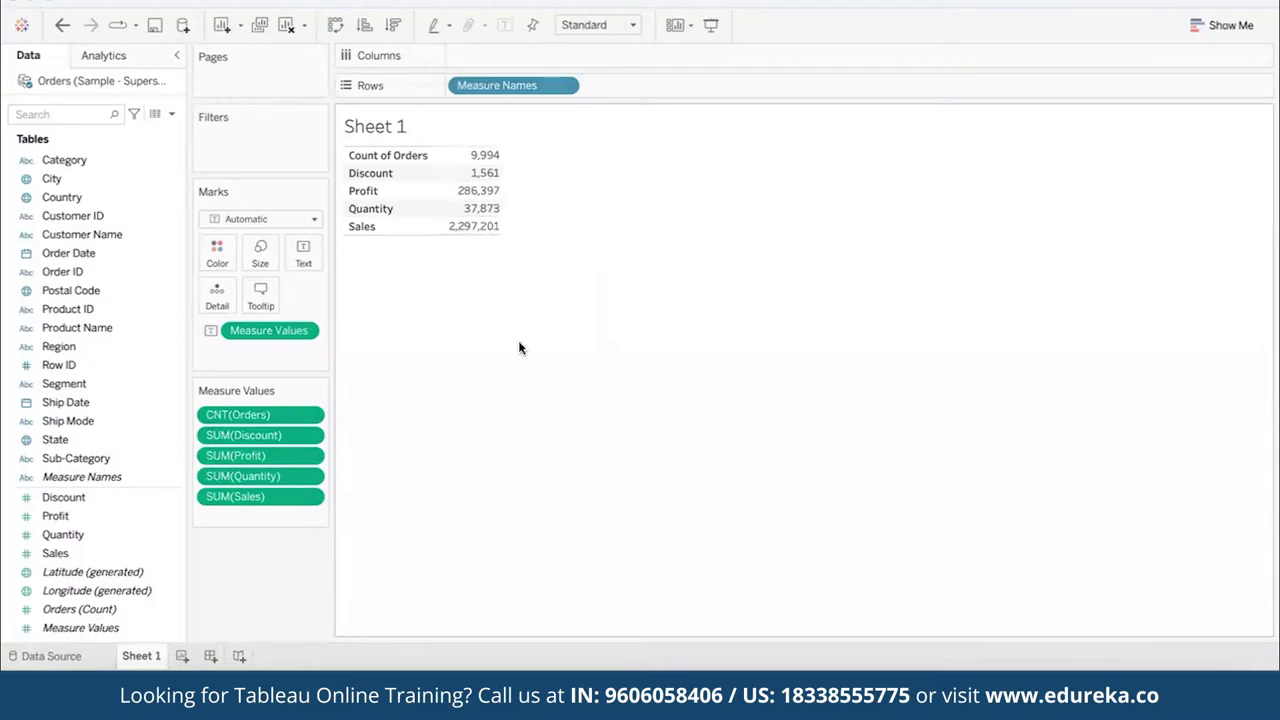
- Add a new worksheet named Bar Graph and place the Category field on Columns
click(182, 655)
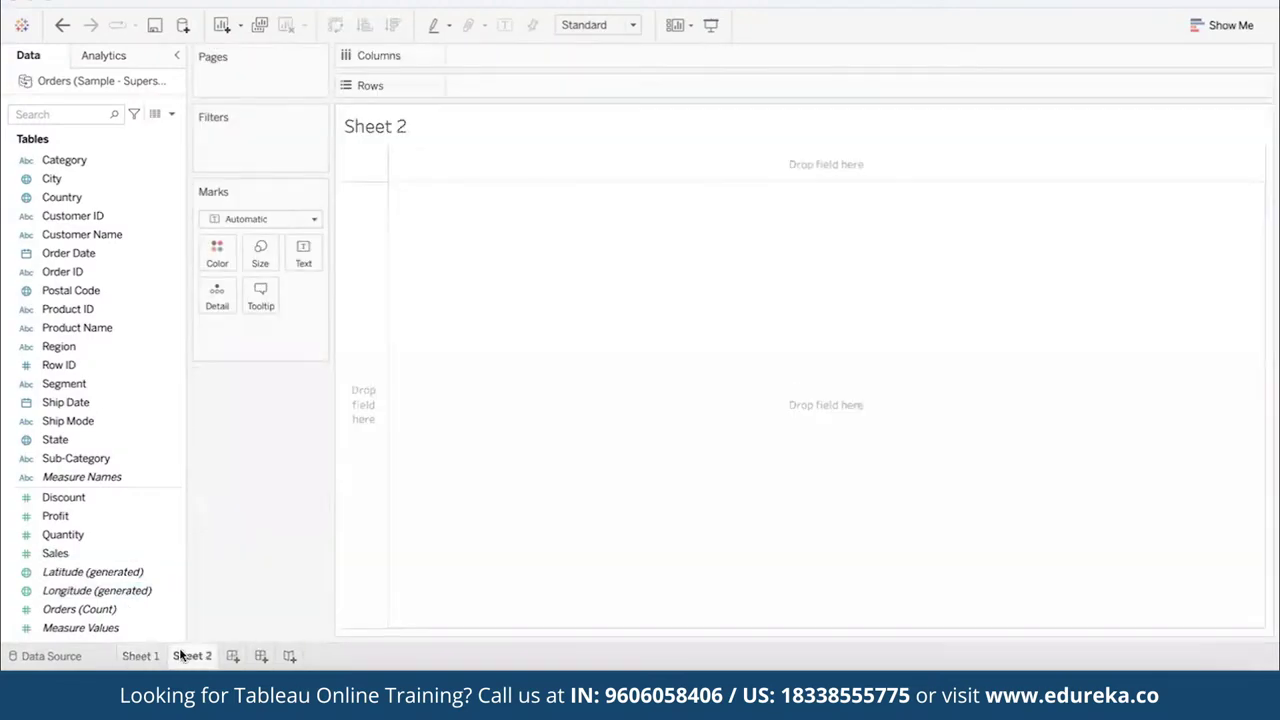
double_click(188, 655)
text(Bar Graph)
key(Return)
click(81, 161)
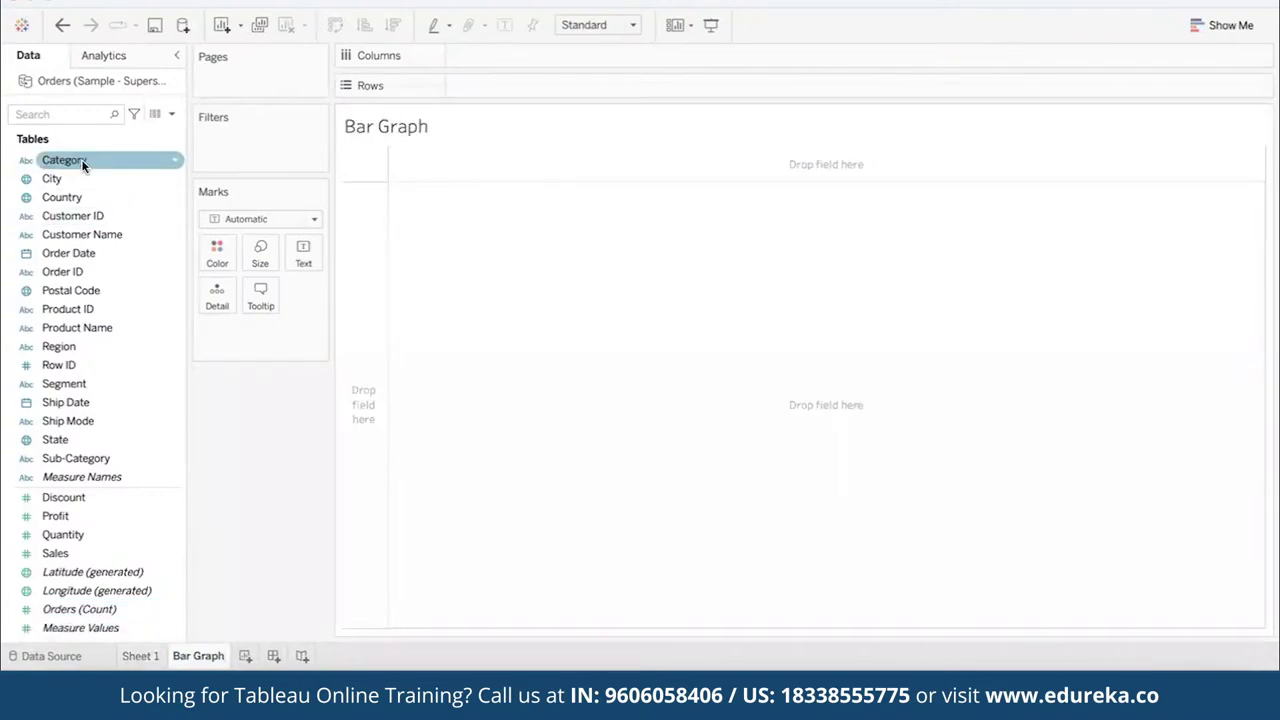
drag(81, 159, 494, 60)
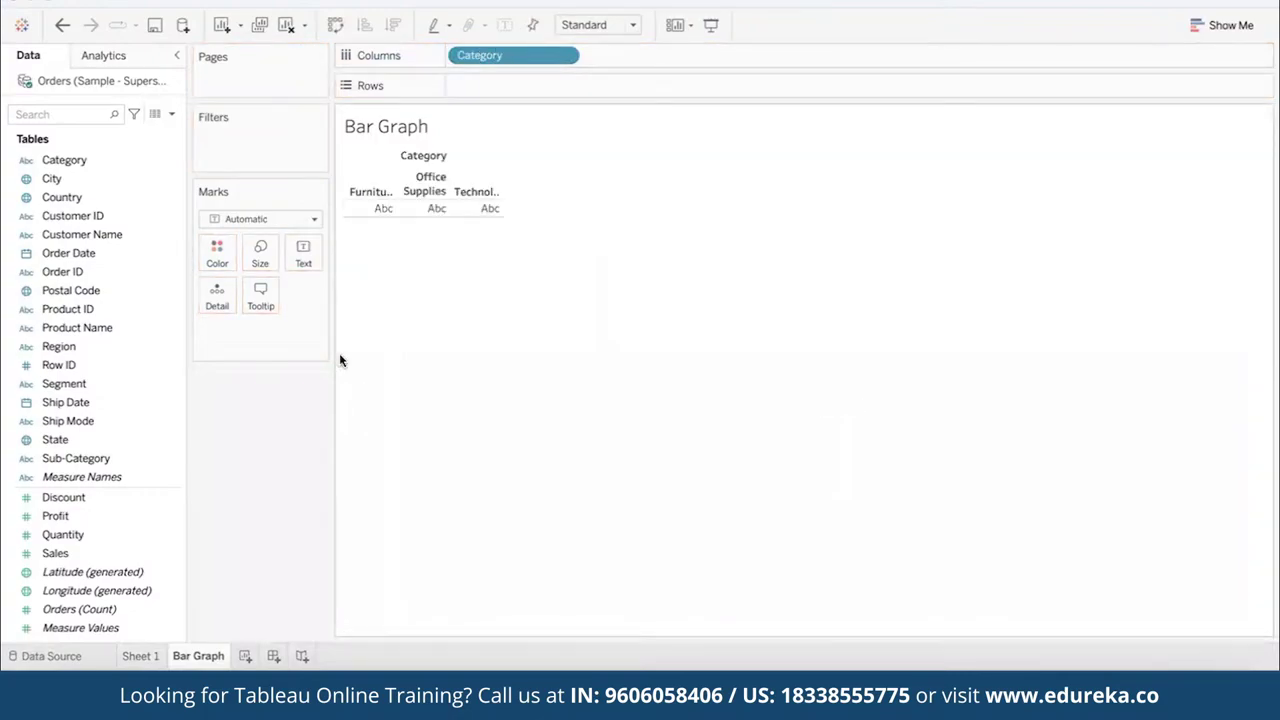
- Switch to the presentation to view the Bar Chart slide, and return to the Tableau worksheet
key(super+Tab)
key(super+Tab)
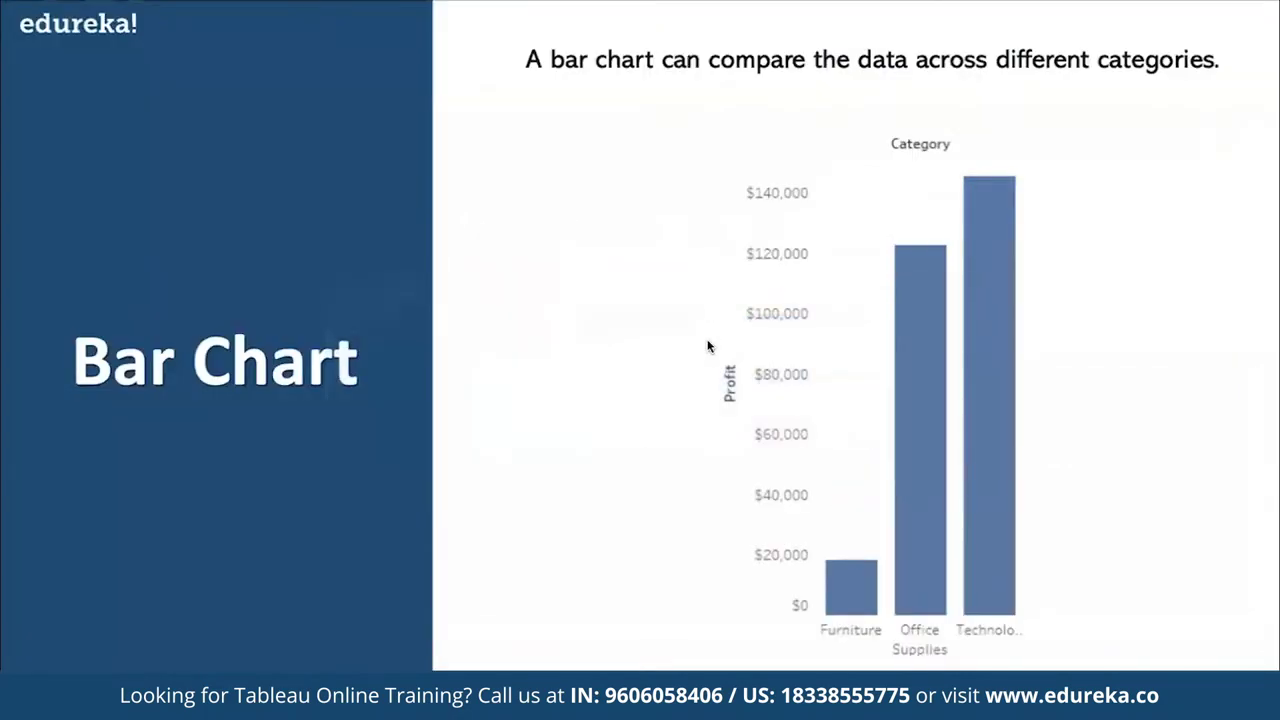
key(super+Tab)
key(super+Tab)
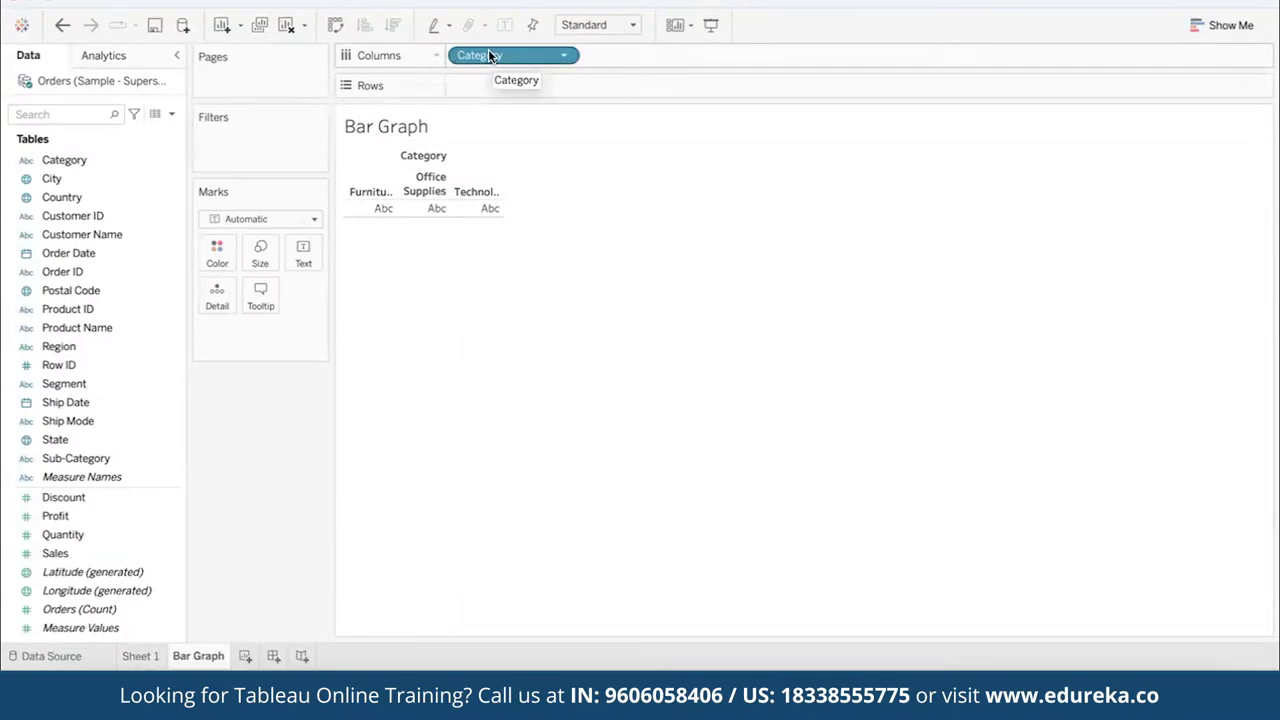
- Check the Furniture, Office Supplies and Technology headers, and place Profit on Rows to build the bar chart
click(368, 189)
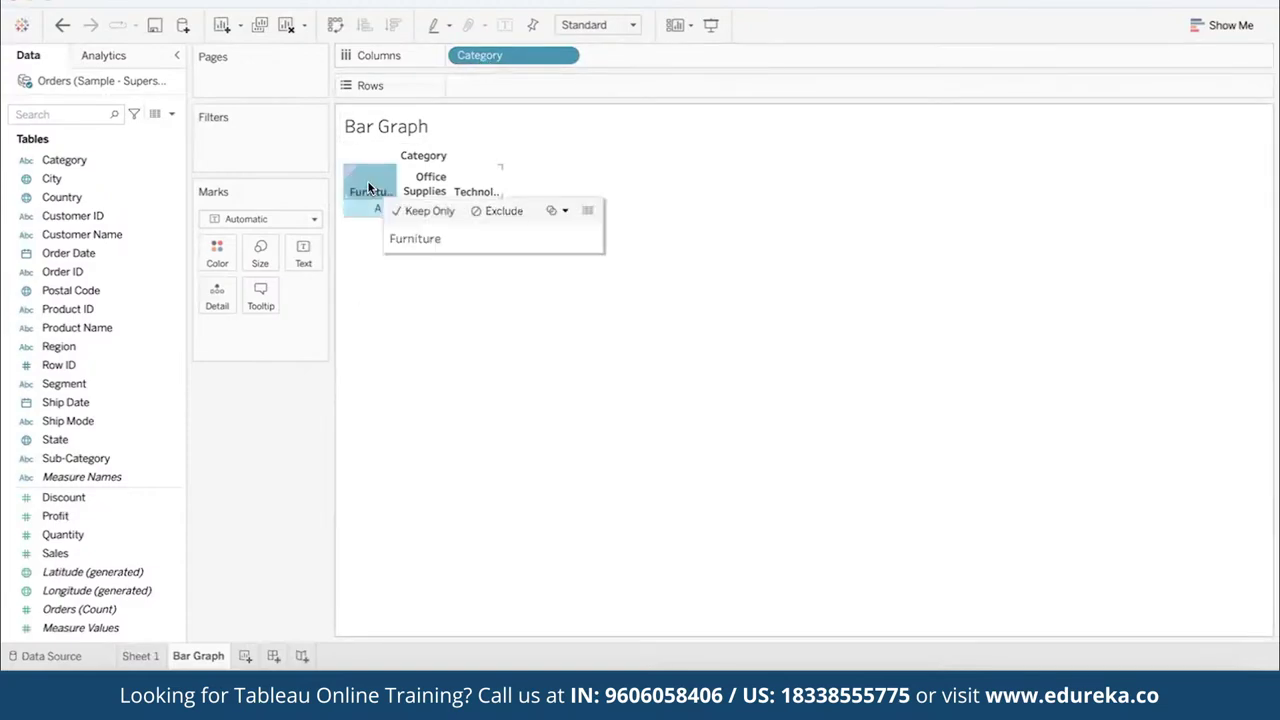
click(422, 178)
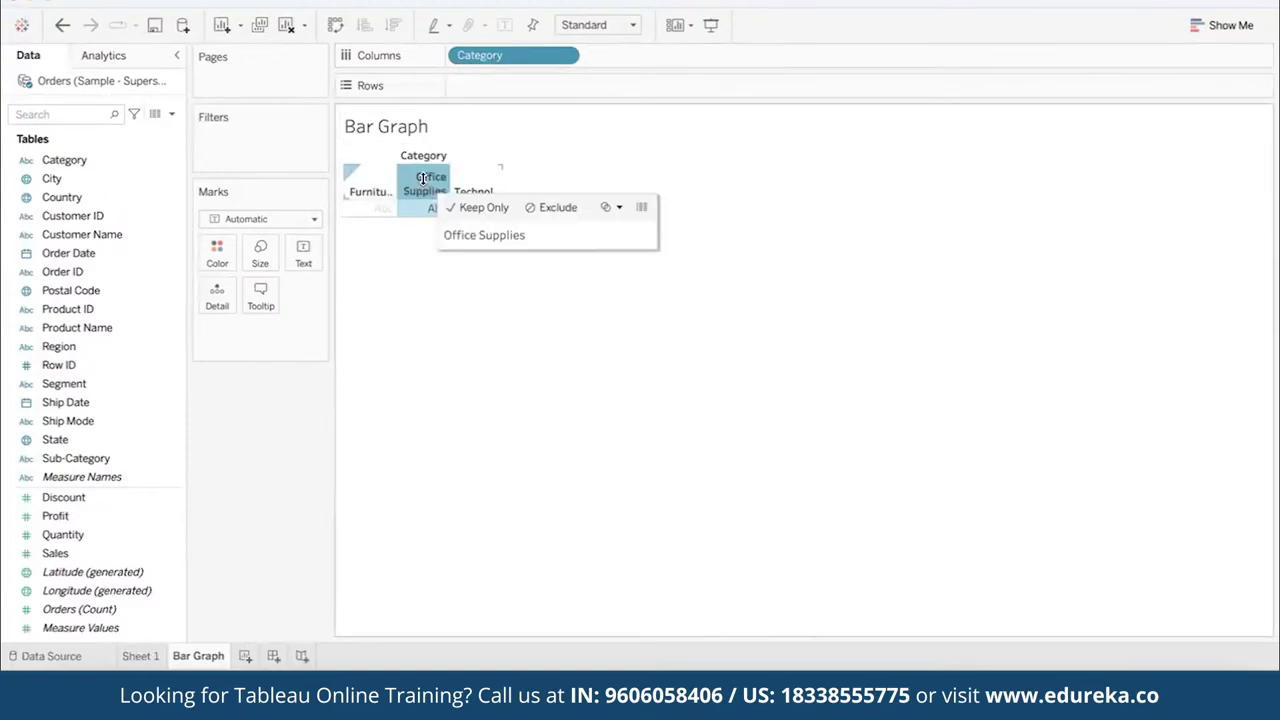
click(476, 192)
click(477, 334)
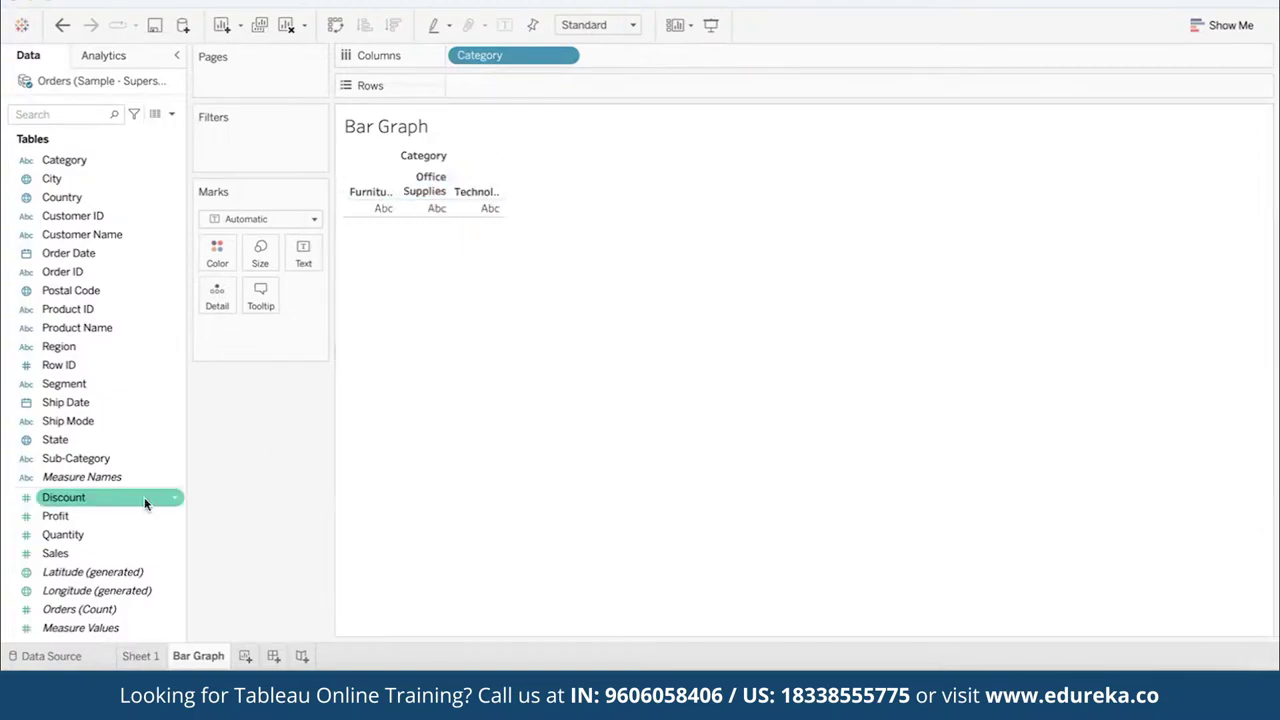
drag(94, 514, 514, 86)
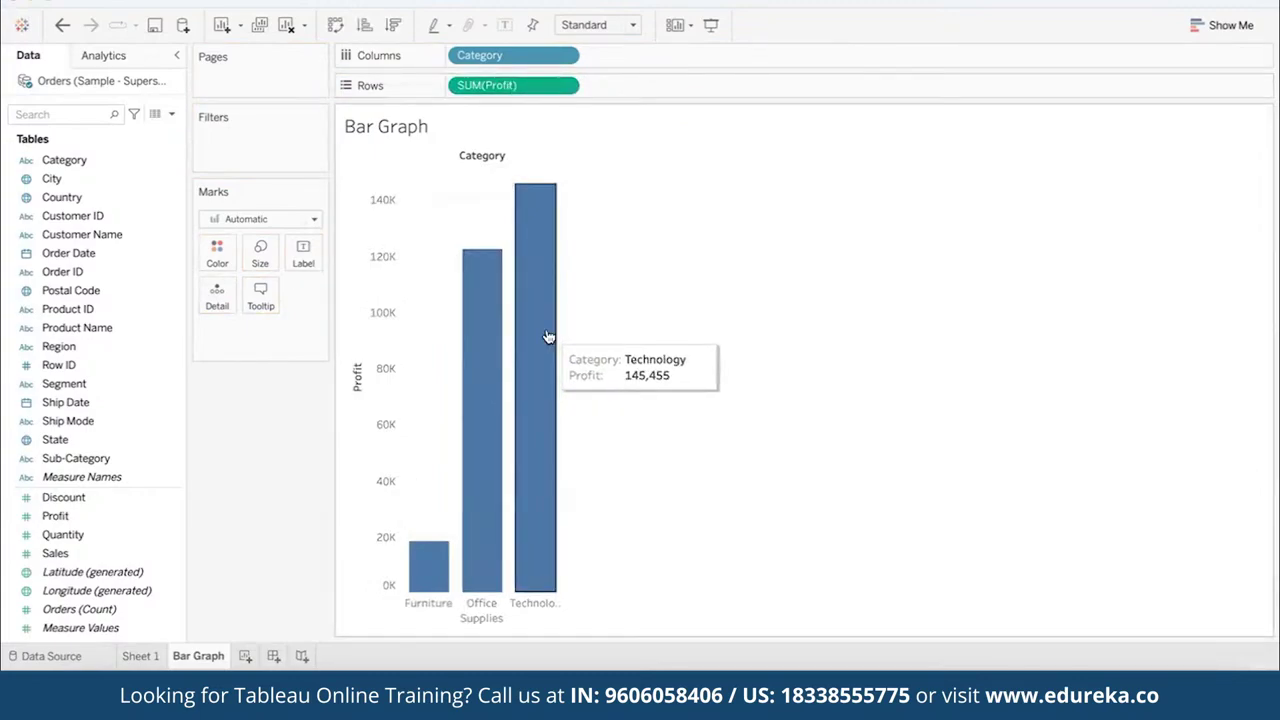
- Examine the Profit axis and compare the profit of the Technology and Furniture bars
click(373, 294)
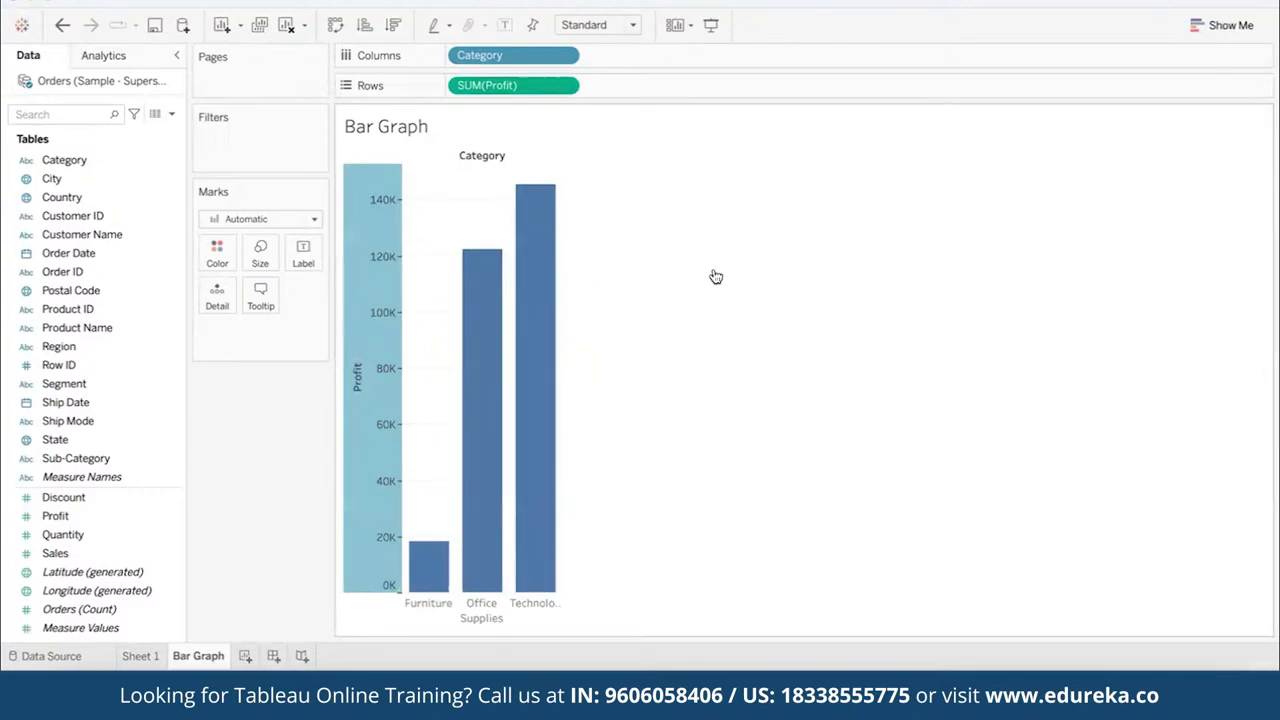
click(696, 394)
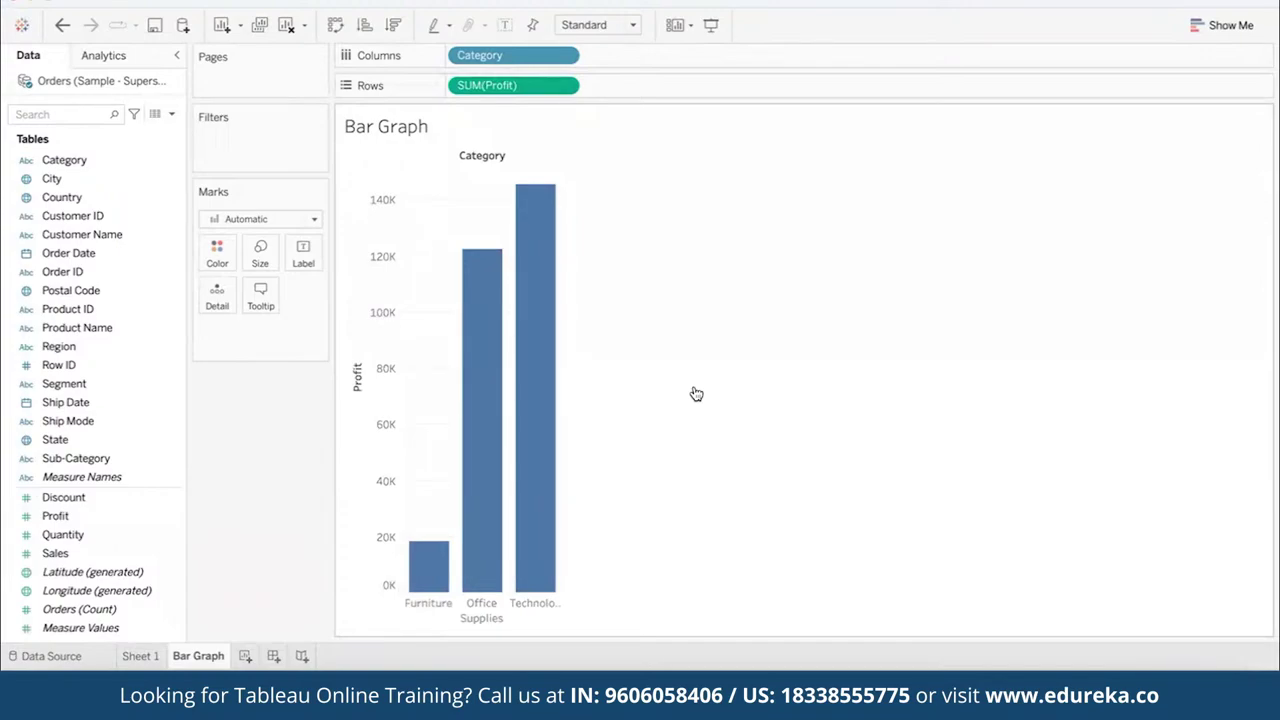
mouse_move(546, 203)
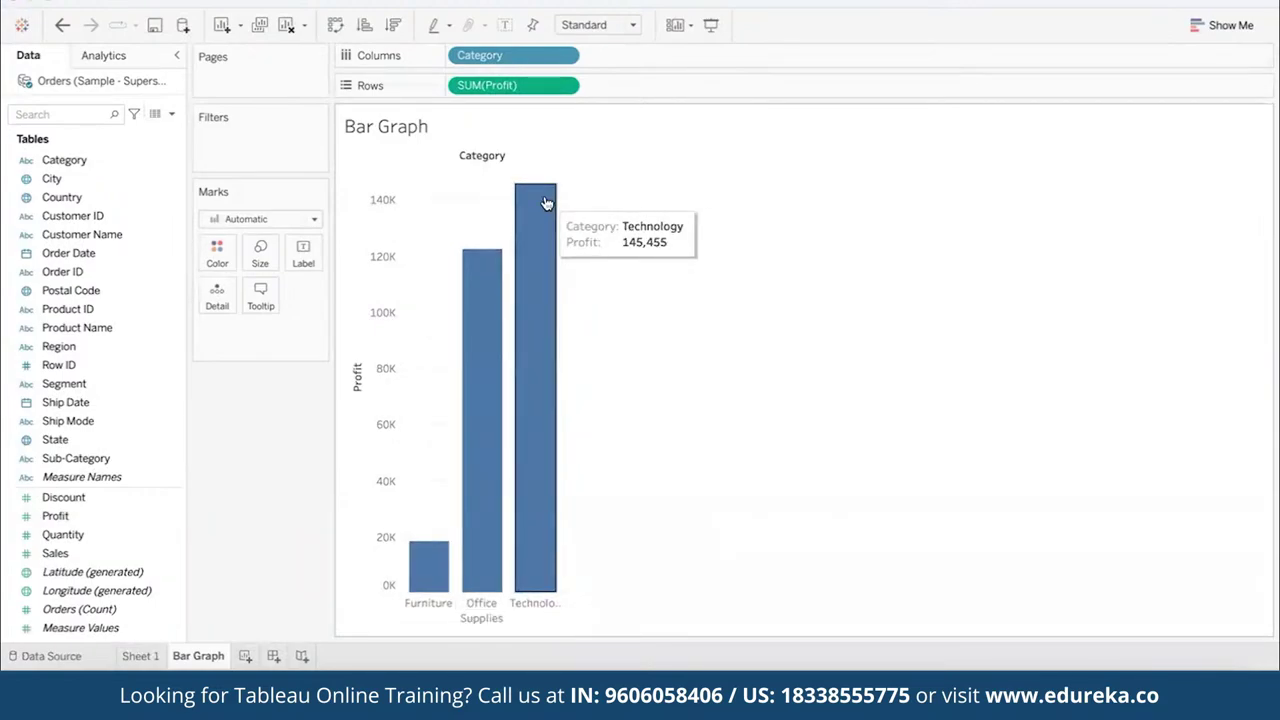
mouse_move(421, 586)
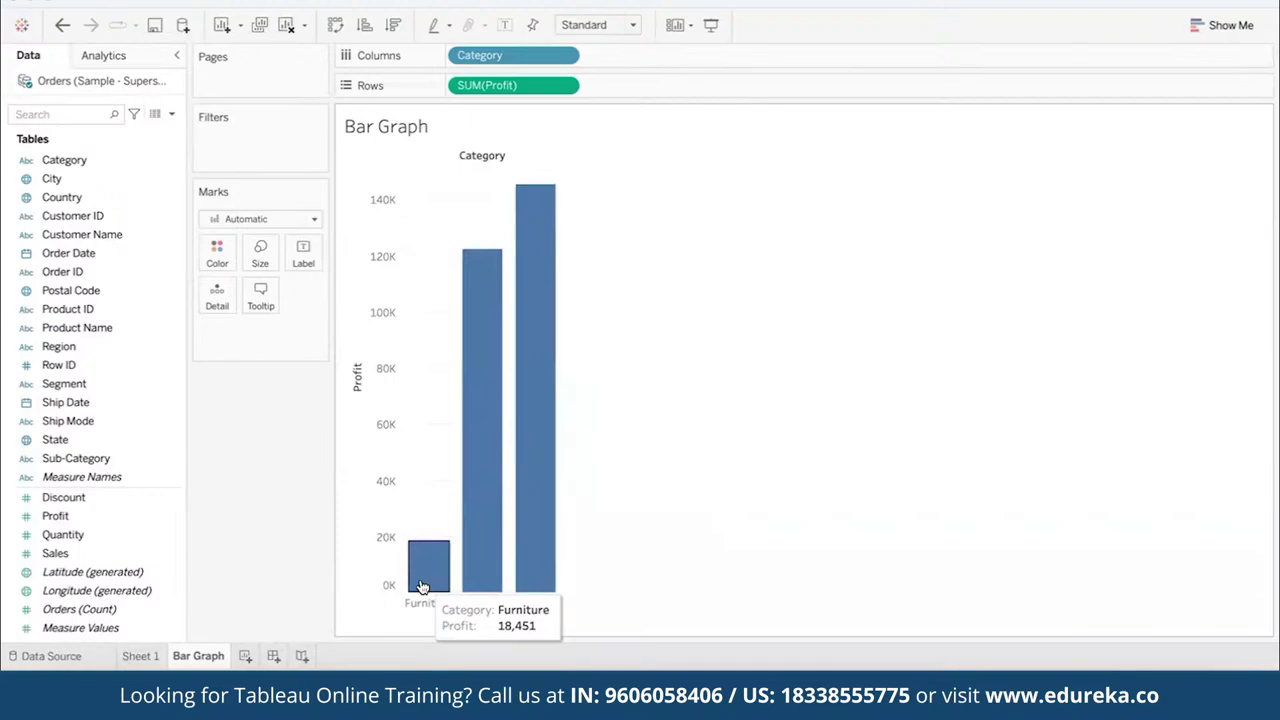
- Switch to the presentation and look at the Line Chart and Pareto Chart slides
key(super+Tab)
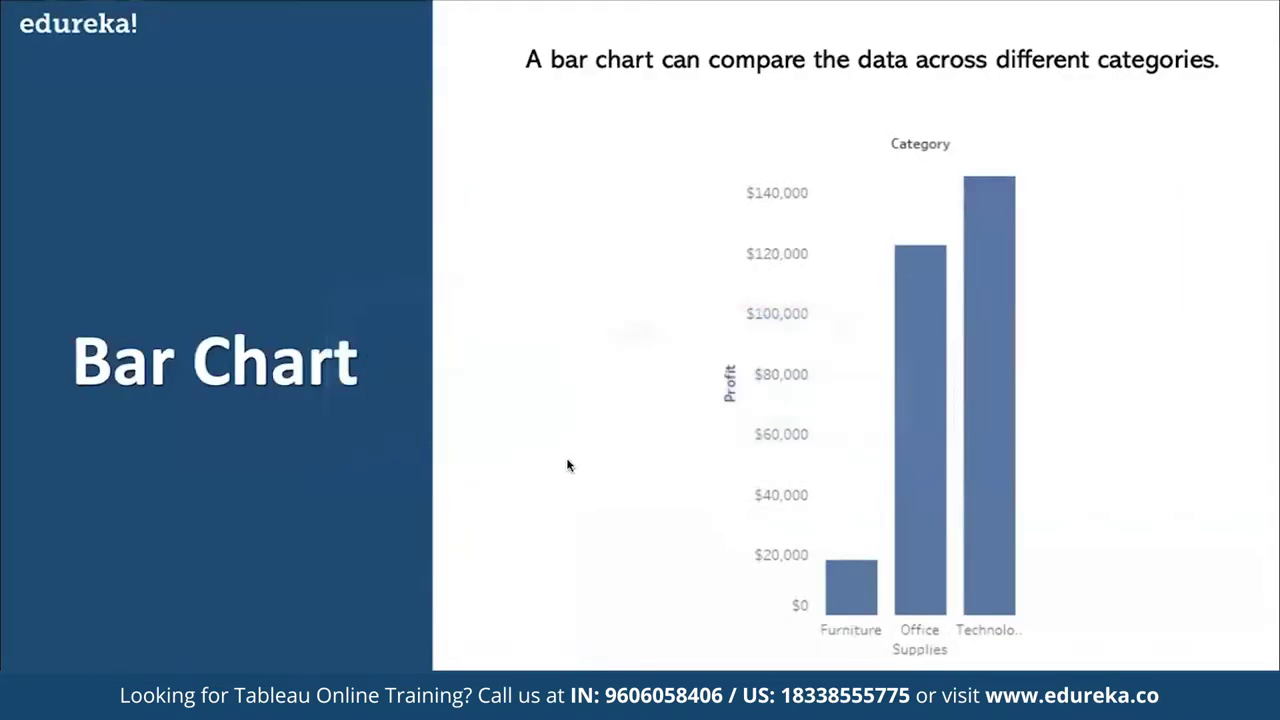
key(Right)
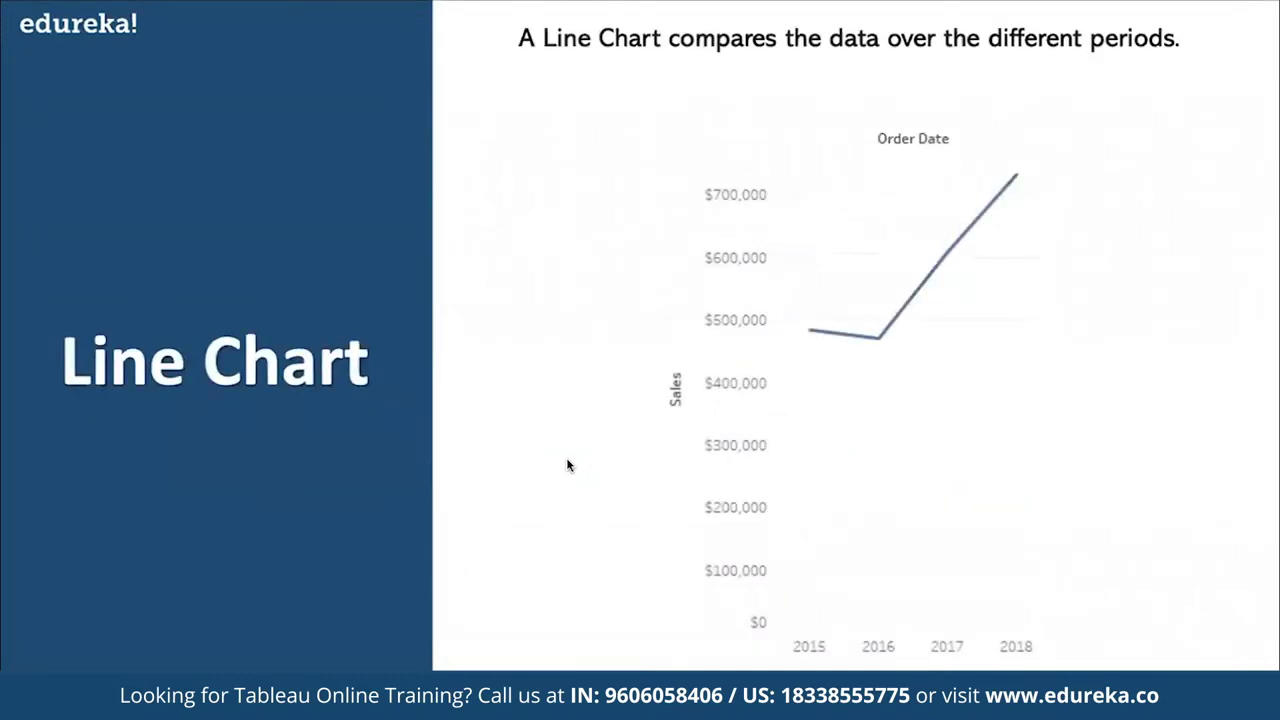
key(Right)
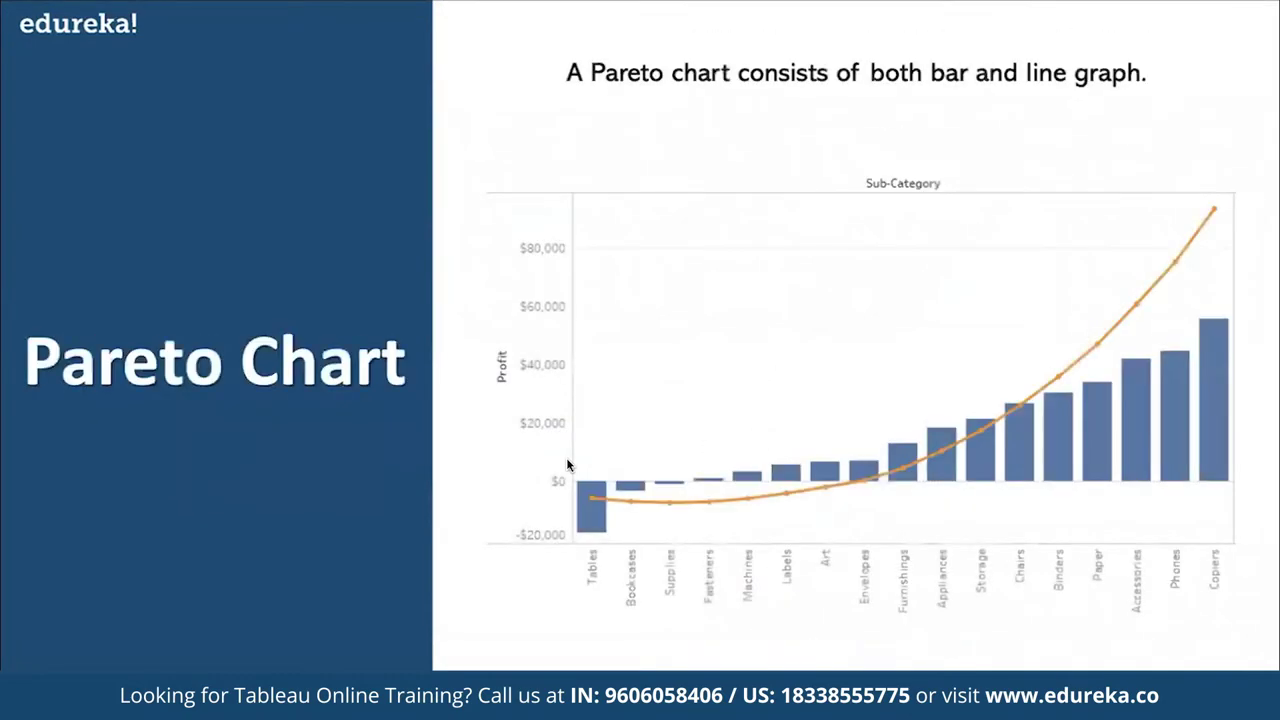
key(Left)
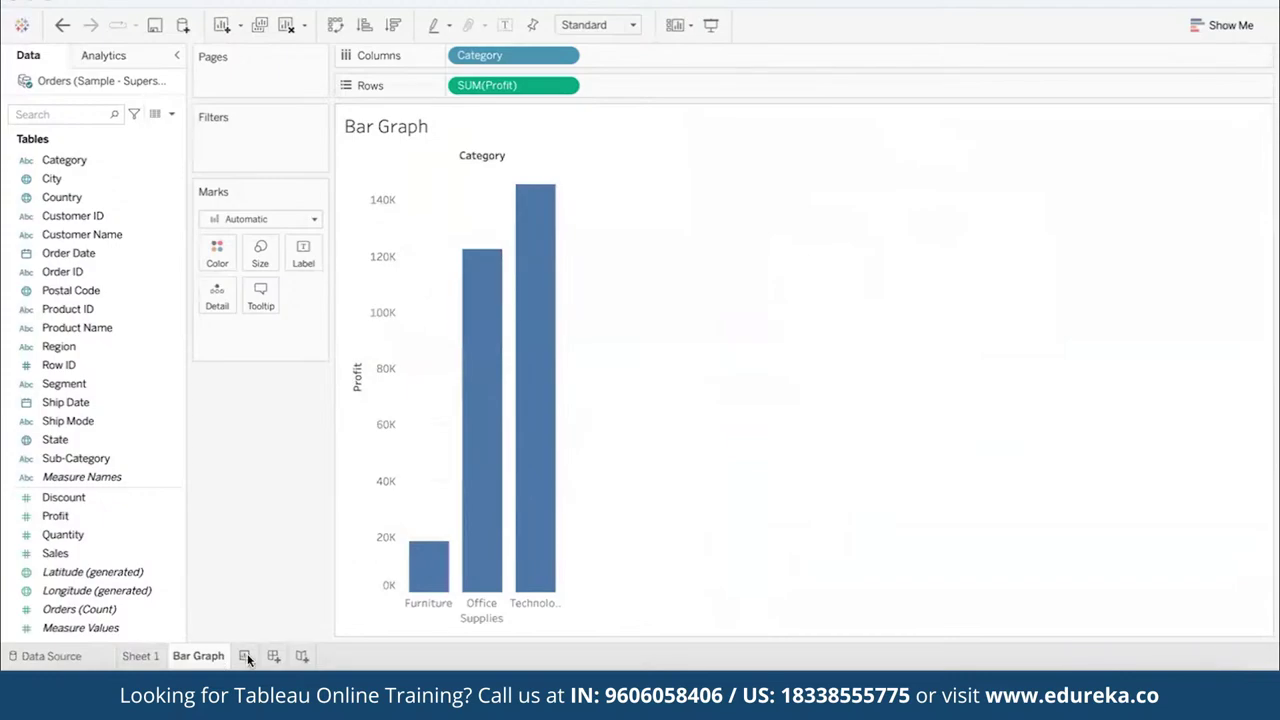
- Add a new worksheet and name it "Line charts"
click(245, 656)
double_click(247, 655)
text(Line)
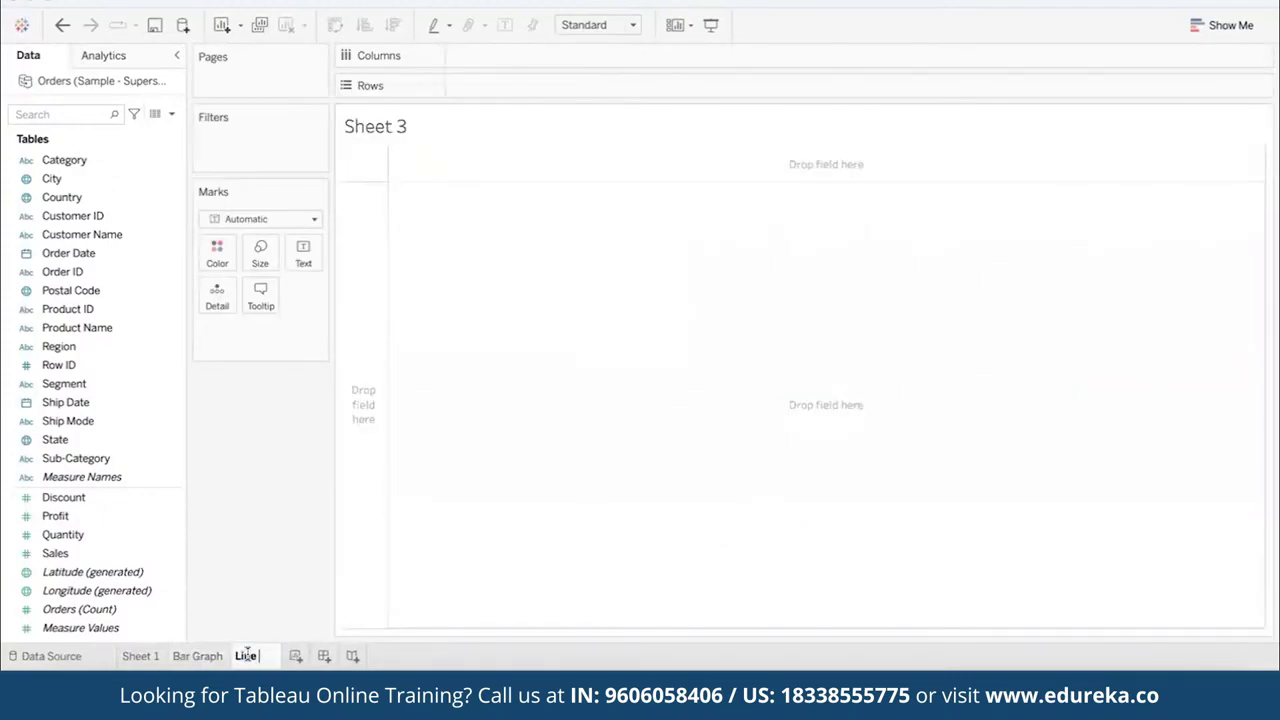
text( charts)
key(Return)
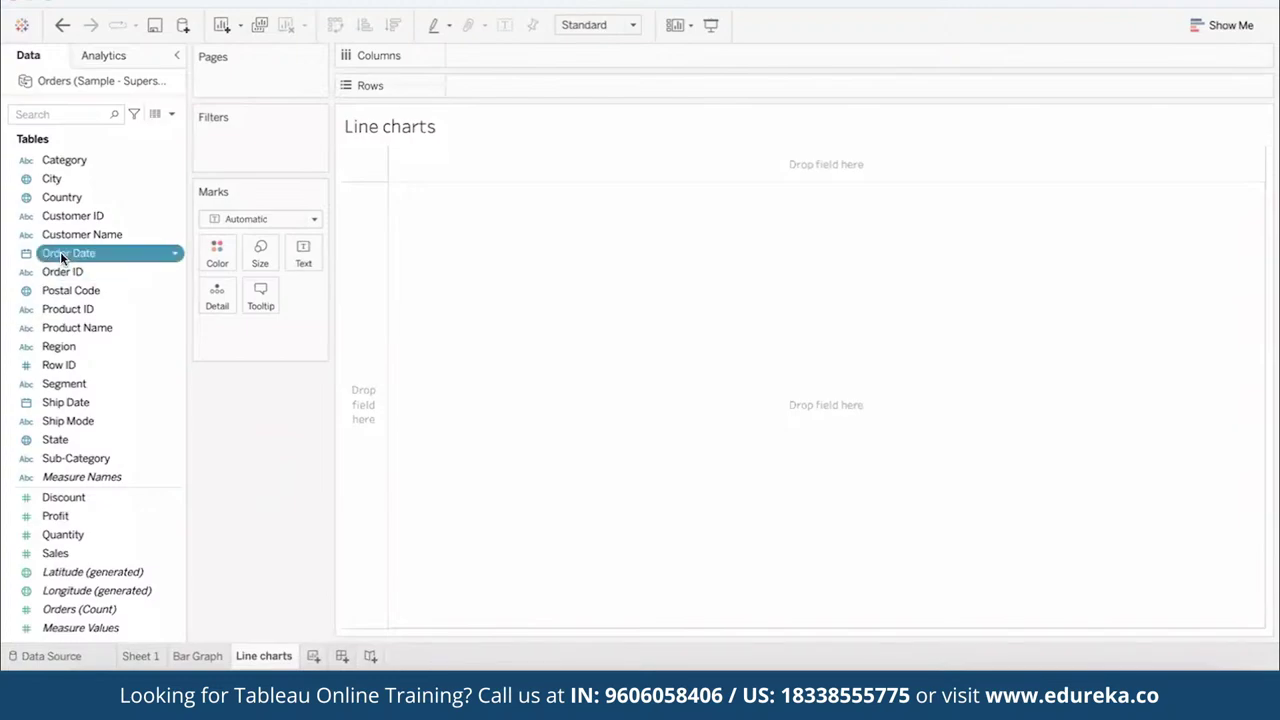
- Place Order Date on Columns and Profit on Rows to build a line chart, and inspect the yearly profit points
drag(60, 251, 481, 55)
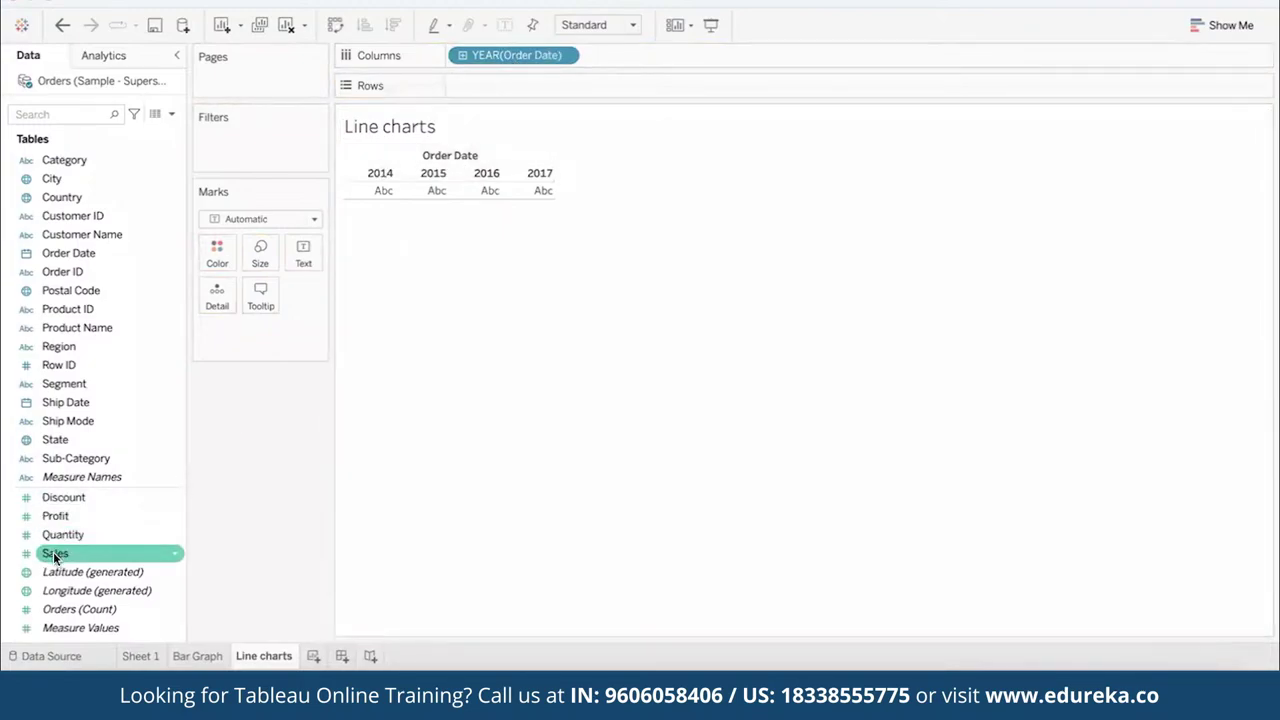
drag(53, 552, 30, 567)
drag(55, 515, 490, 86)
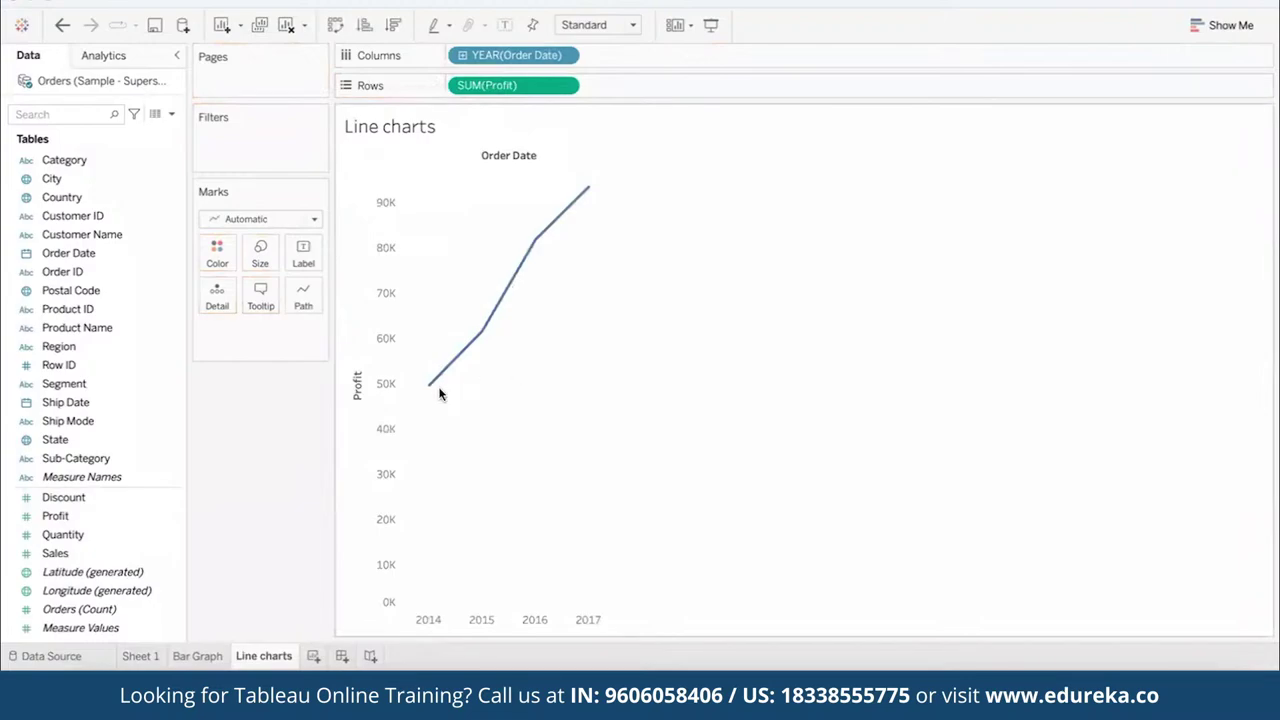
mouse_move(432, 394)
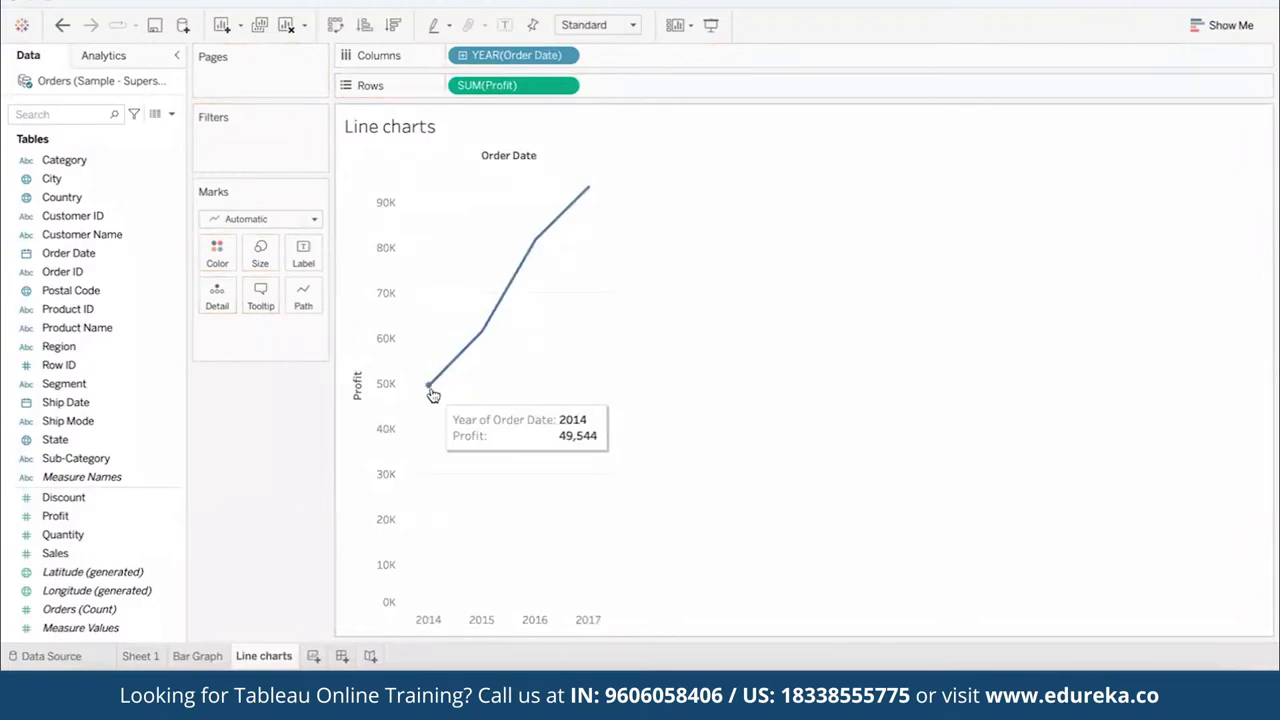
mouse_move(478, 337)
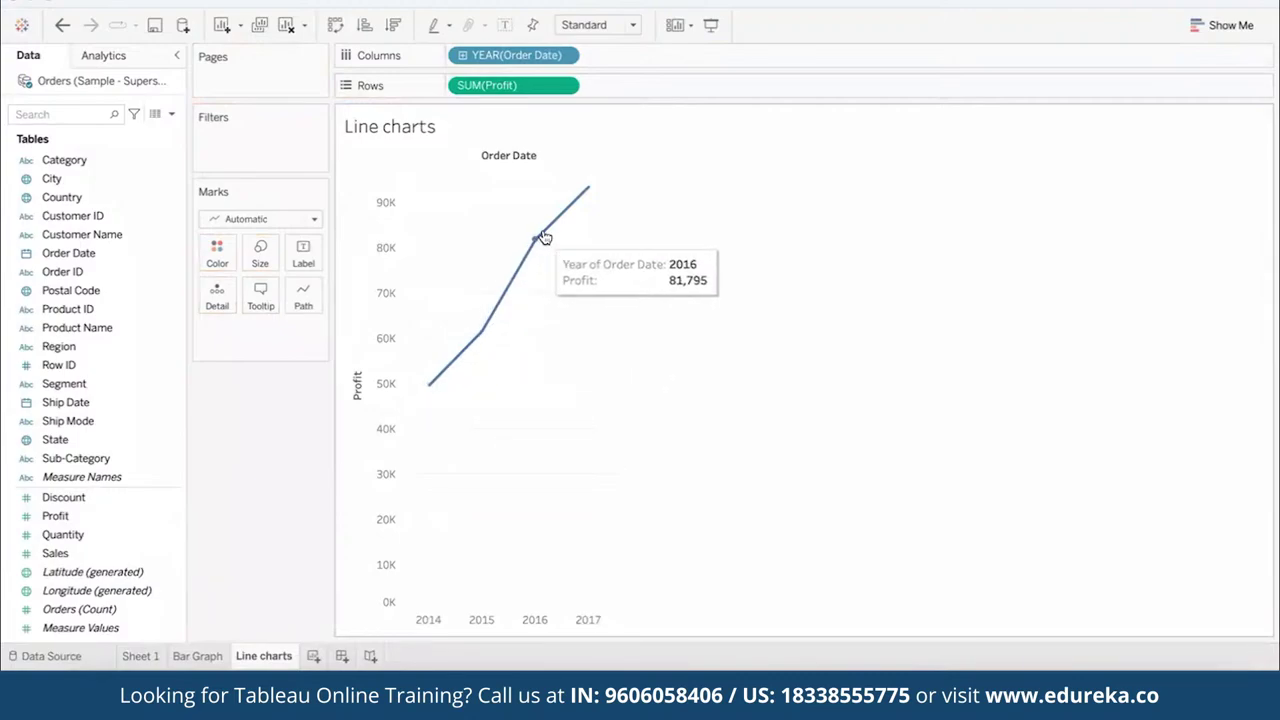
mouse_move(589, 194)
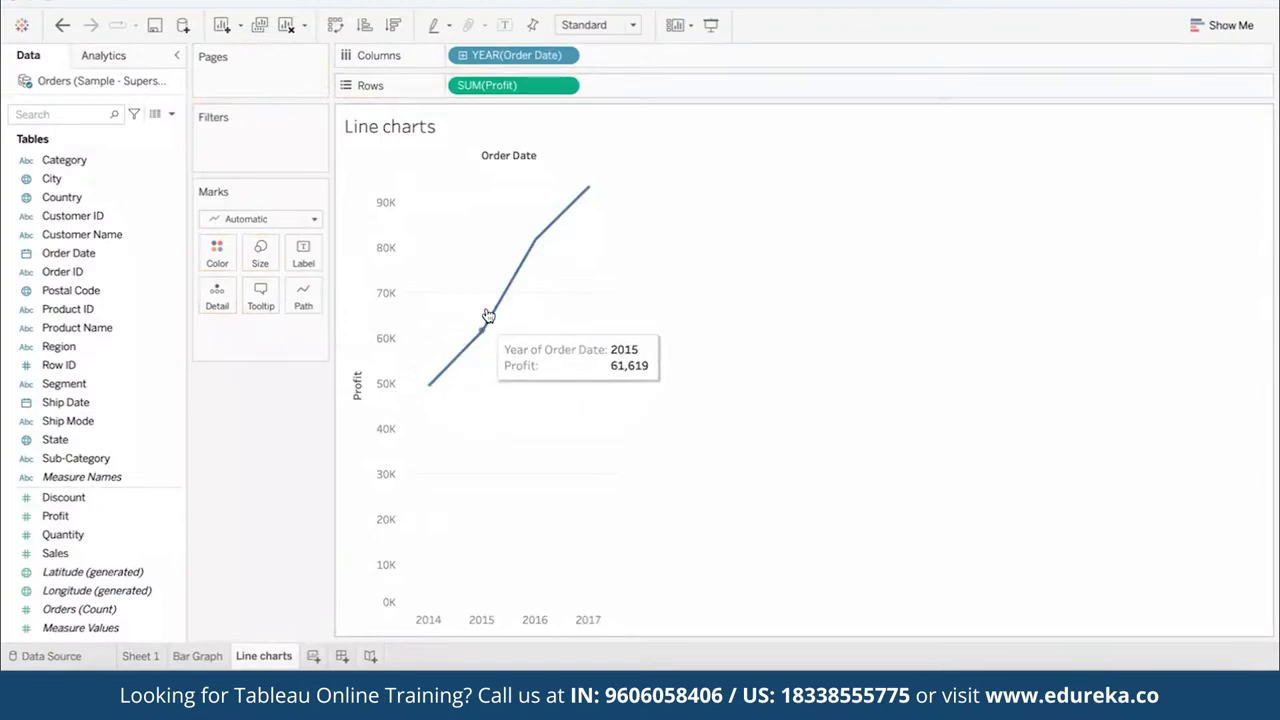
mouse_move(561, 216)
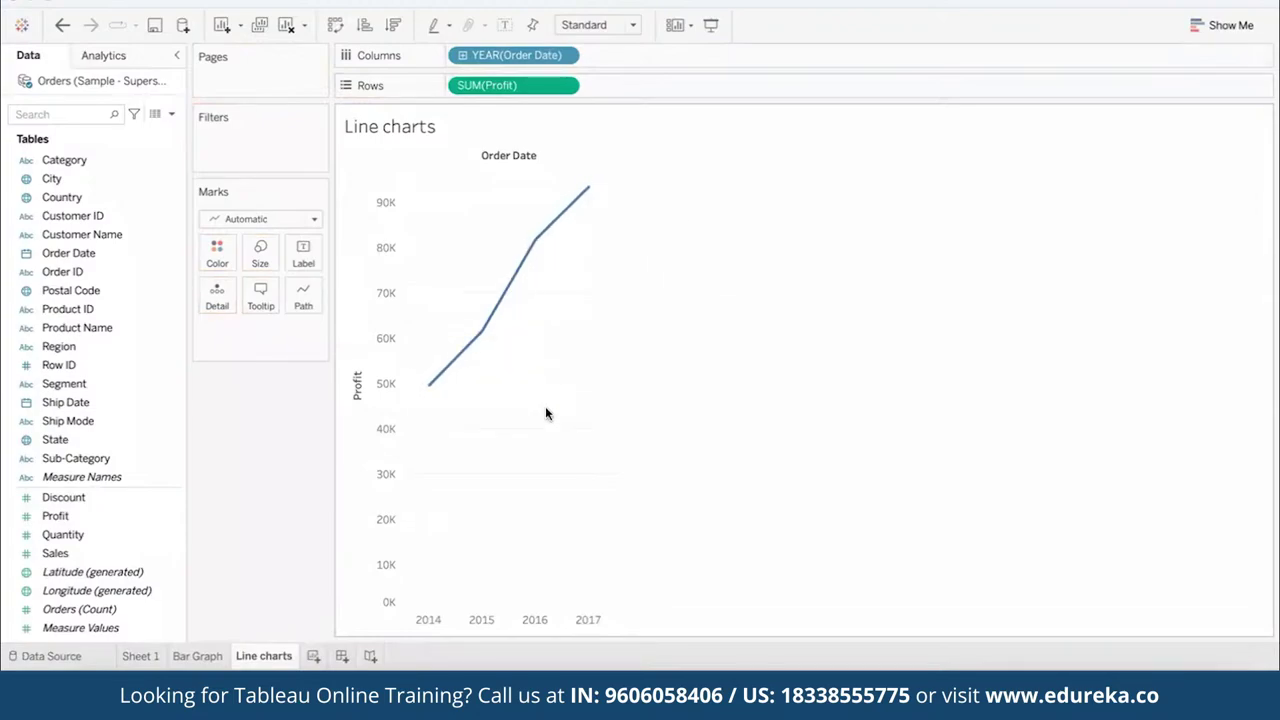
- Drill Order Date down to quarter and month, and remove the quarter level from Columns
click(463, 56)
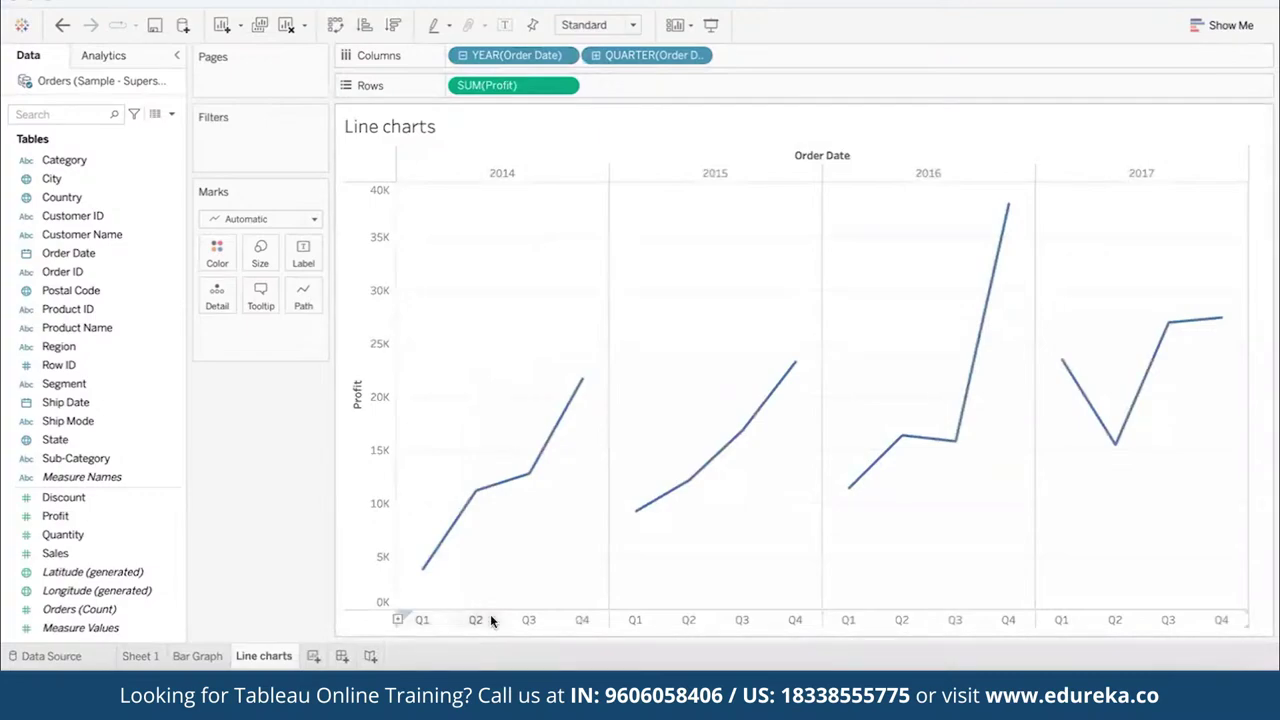
click(595, 55)
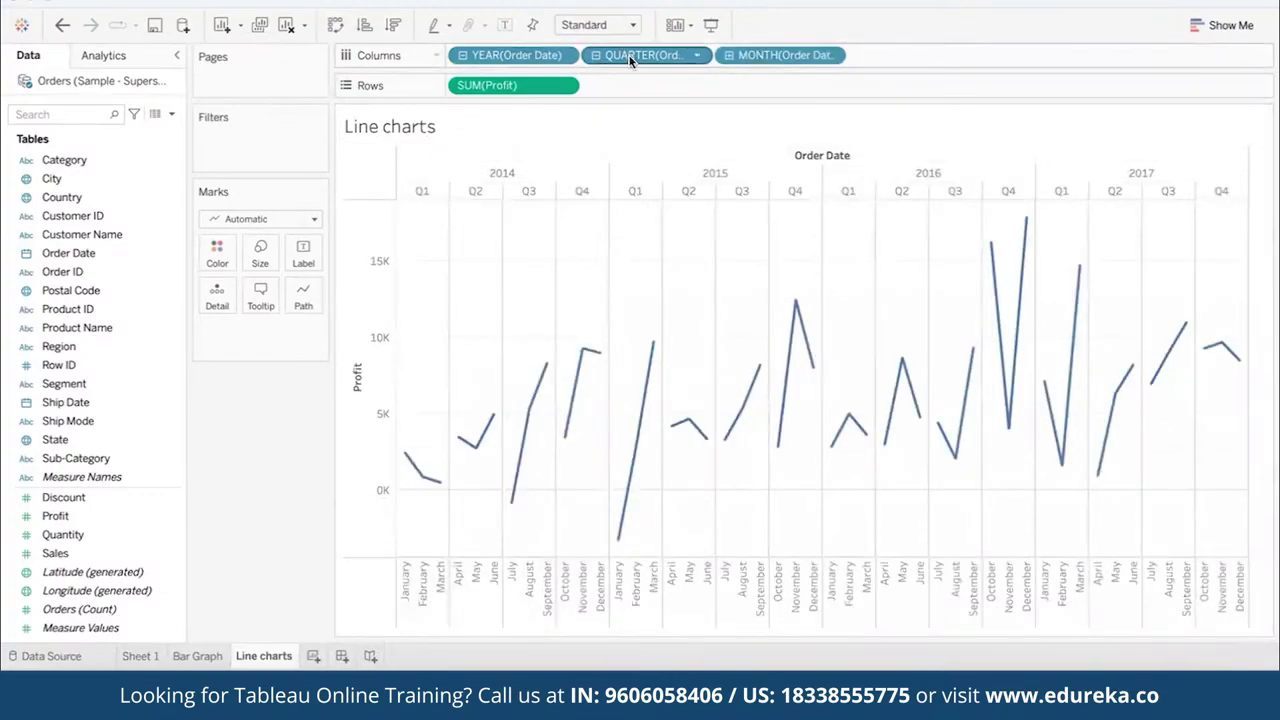
drag(628, 55, 270, 470)
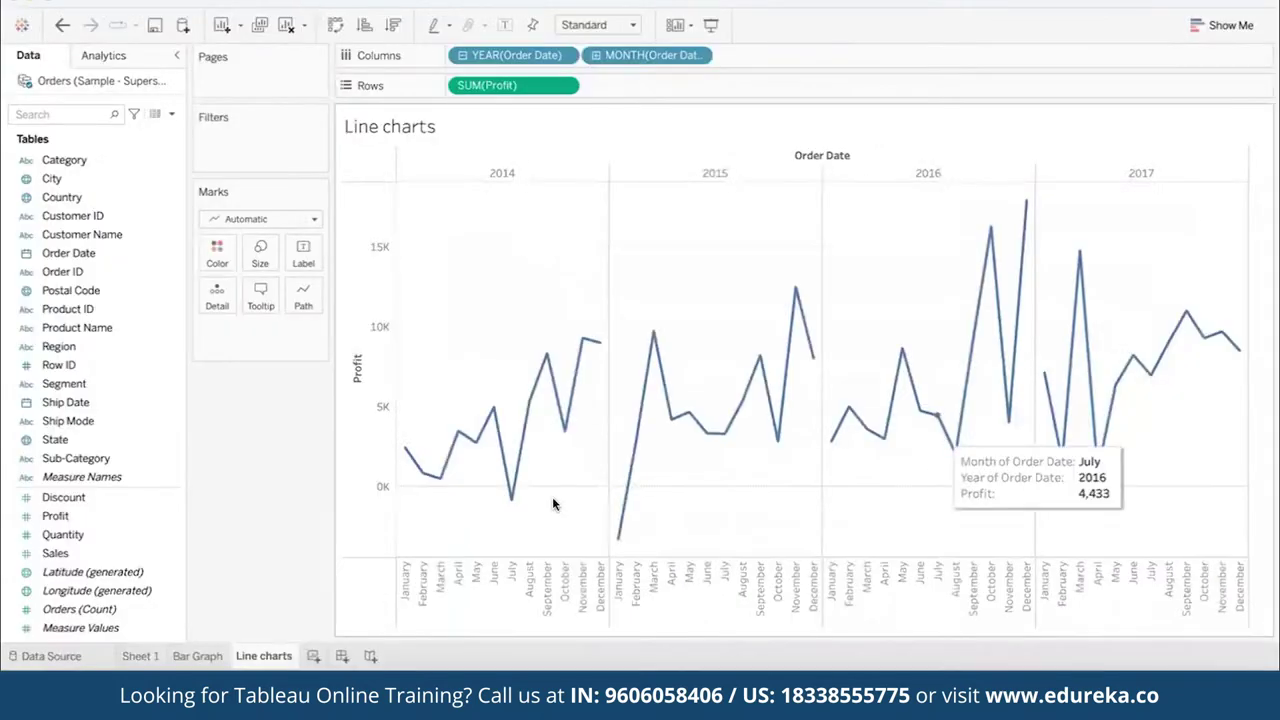
- Add a new worksheet and name it "Pareto chart"
click(313, 655)
text(Pareto chart)
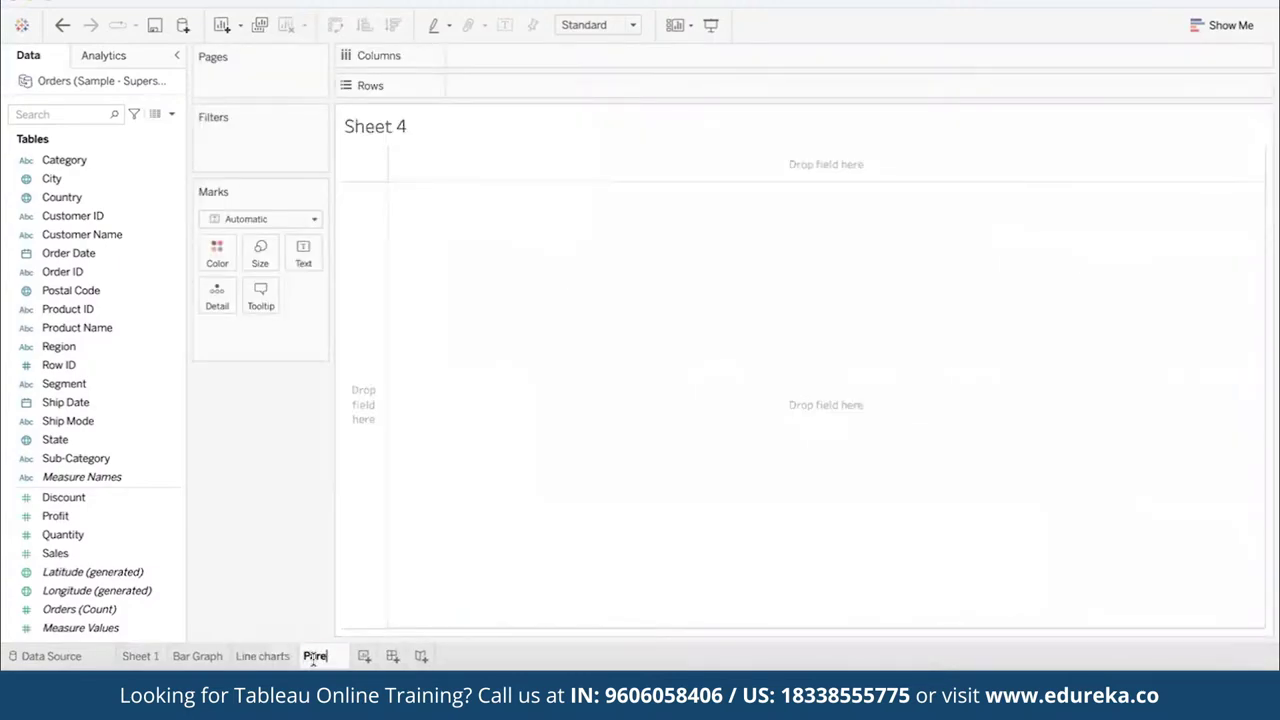
key(Return)
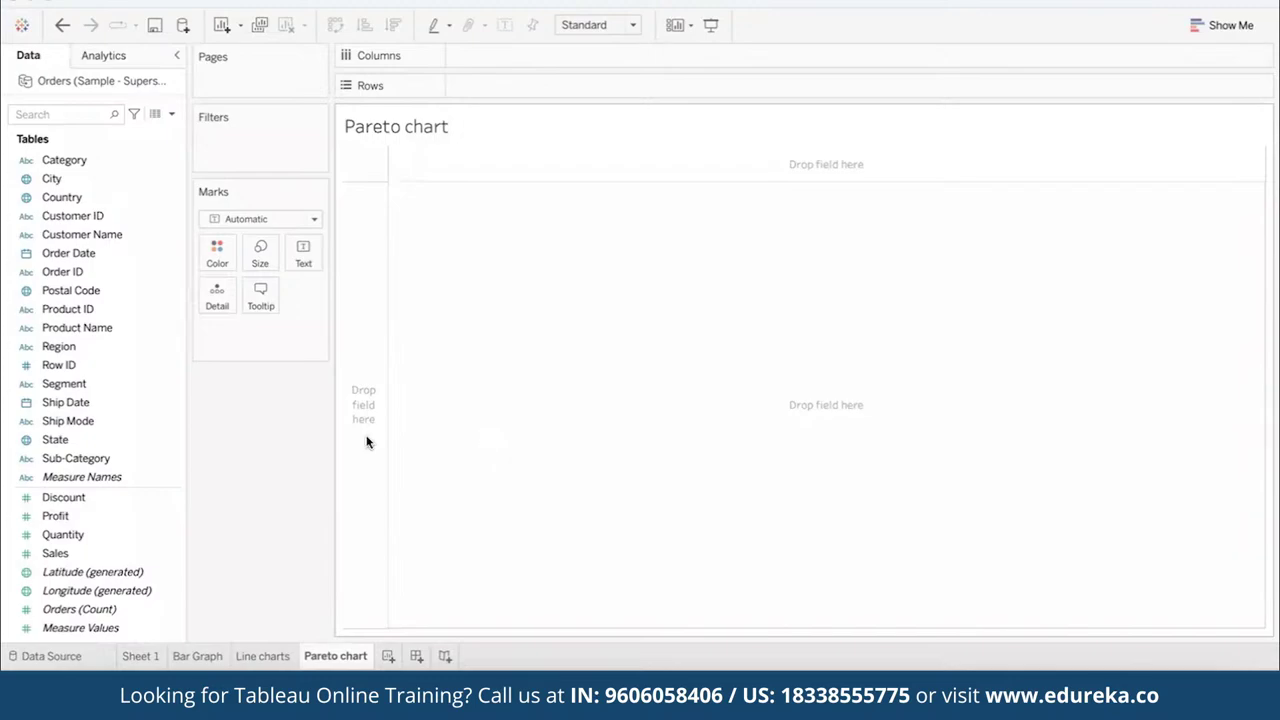
- Place Sub-Category on Columns and Sales on Rows, and sort the bars in descending order of sales
drag(77, 458, 495, 55)
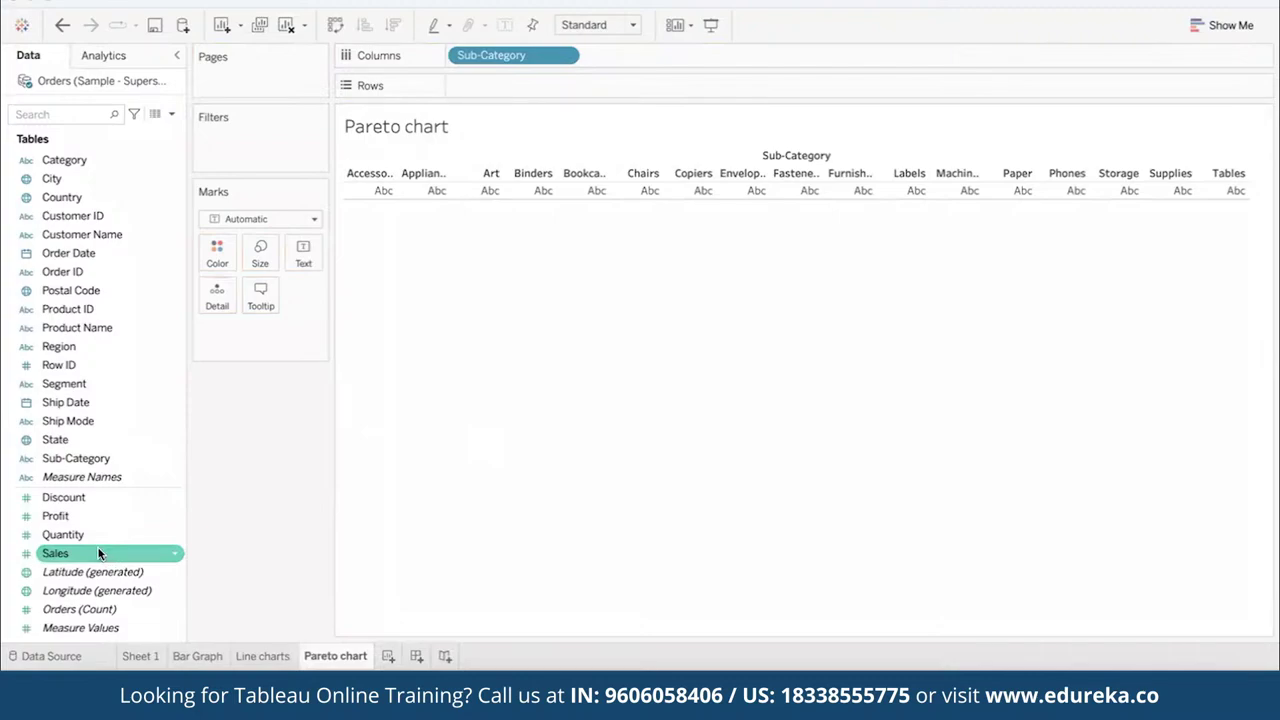
drag(97, 548, 504, 84)
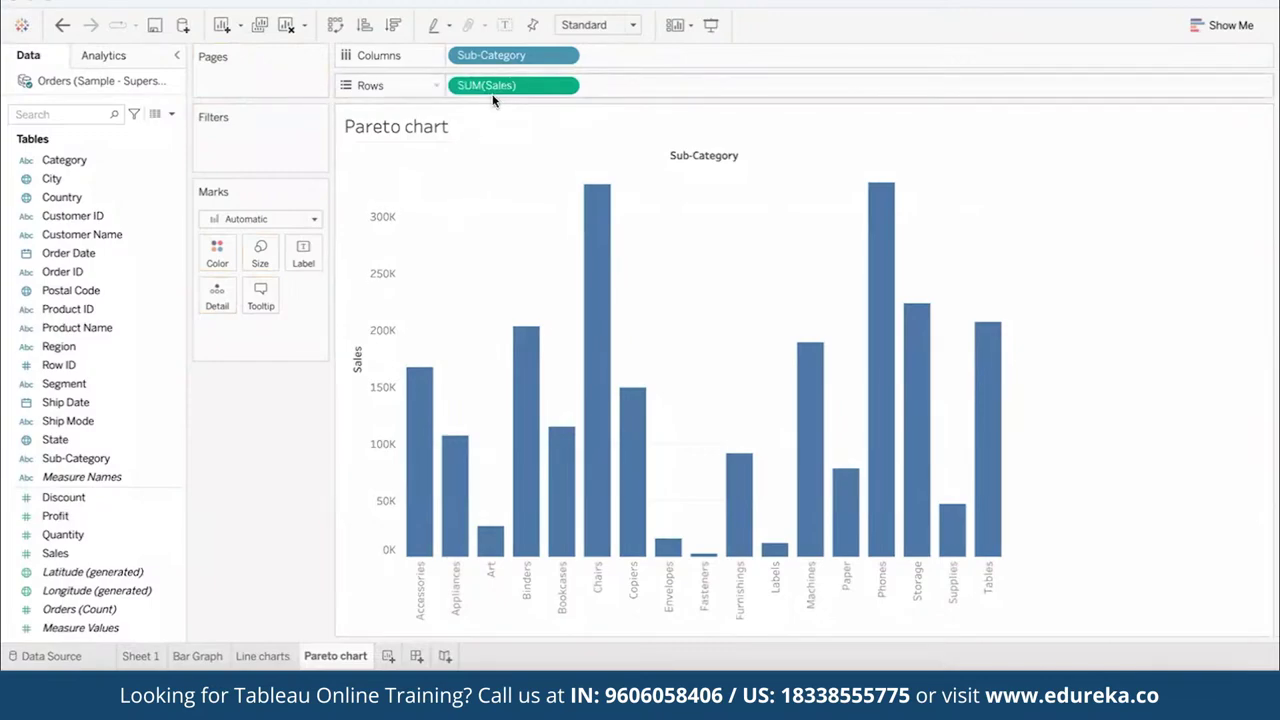
click(394, 28)
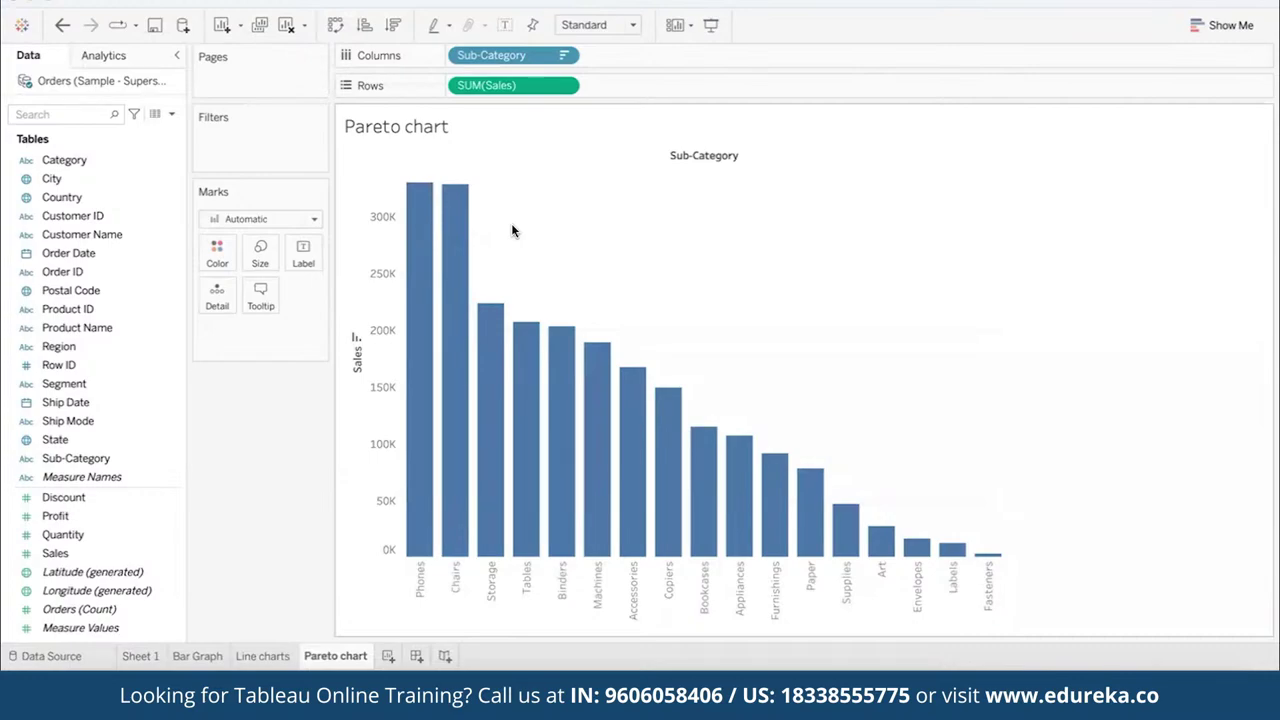
- Add a table calculation to Sales with Running Total as the primary type and Percent of Total as the secondary type
click(565, 87)
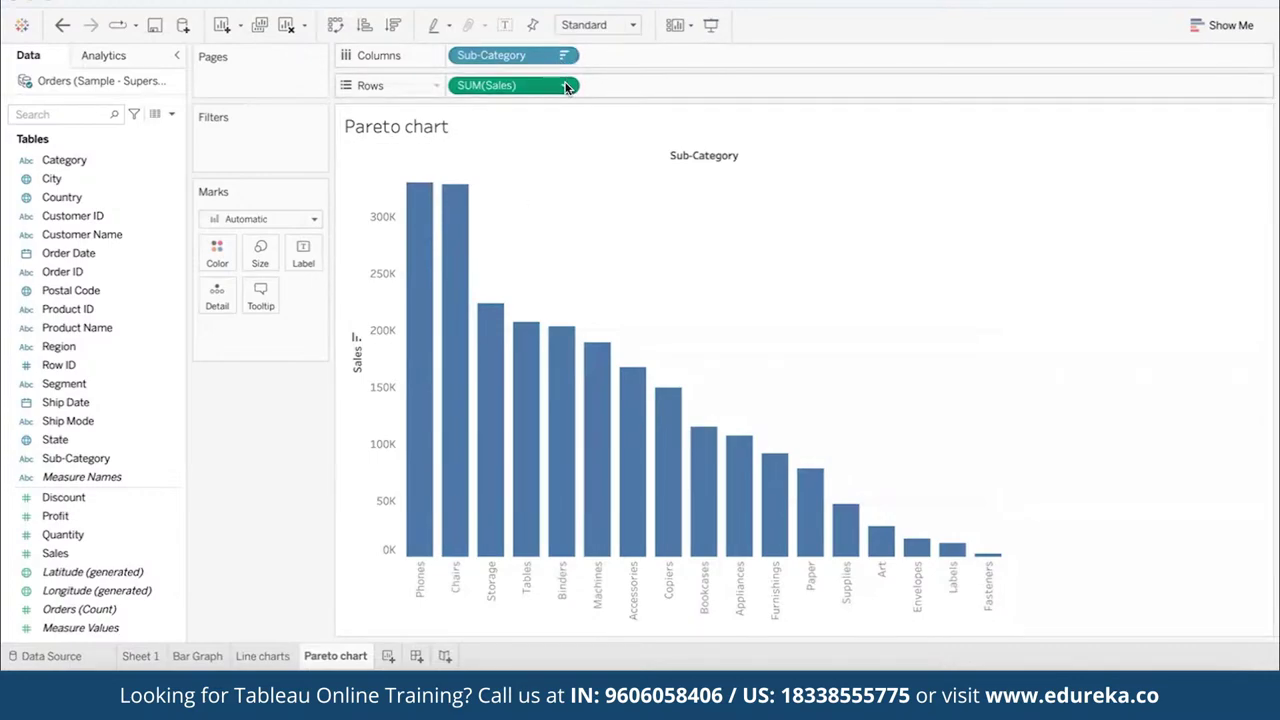
click(559, 360)
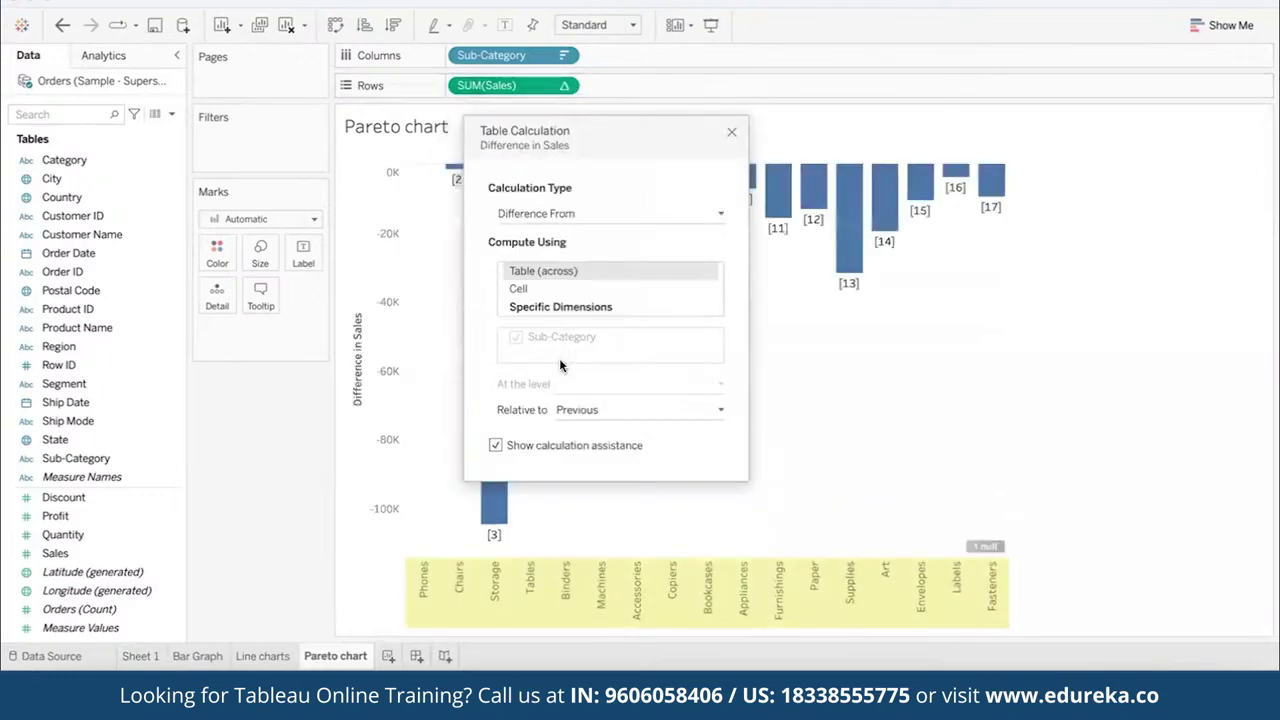
click(575, 213)
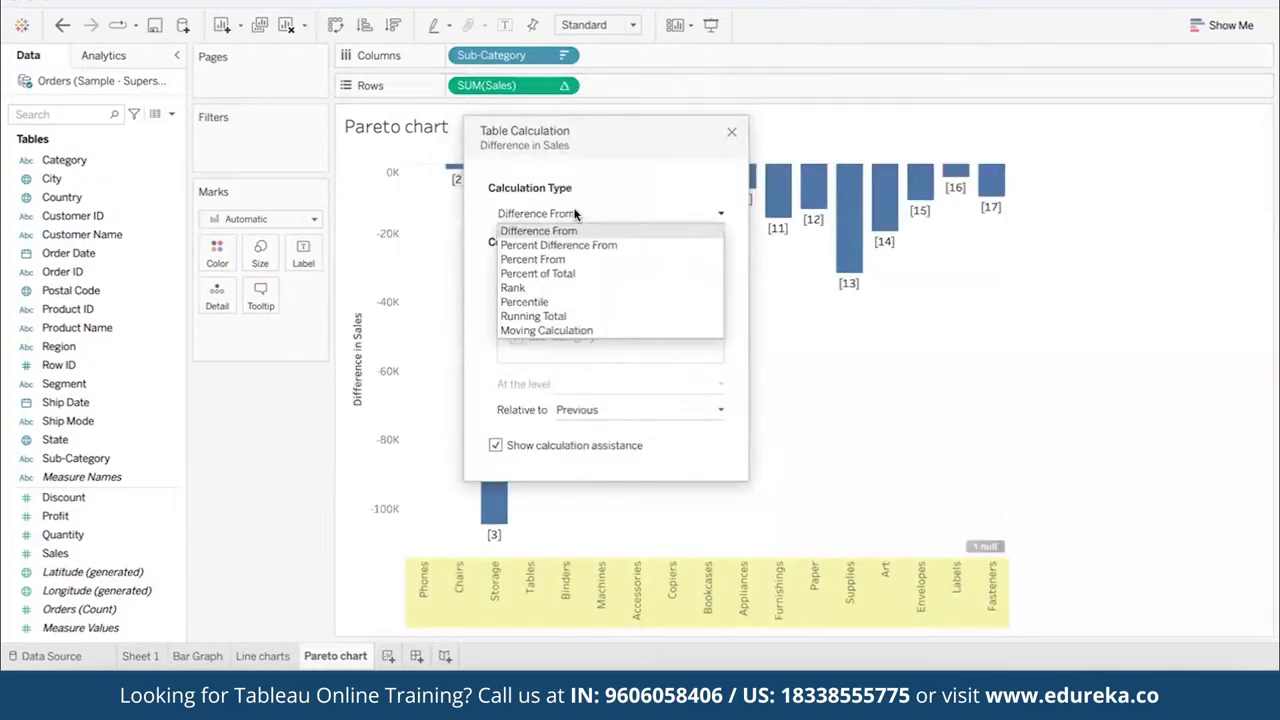
click(554, 315)
click(495, 445)
click(803, 215)
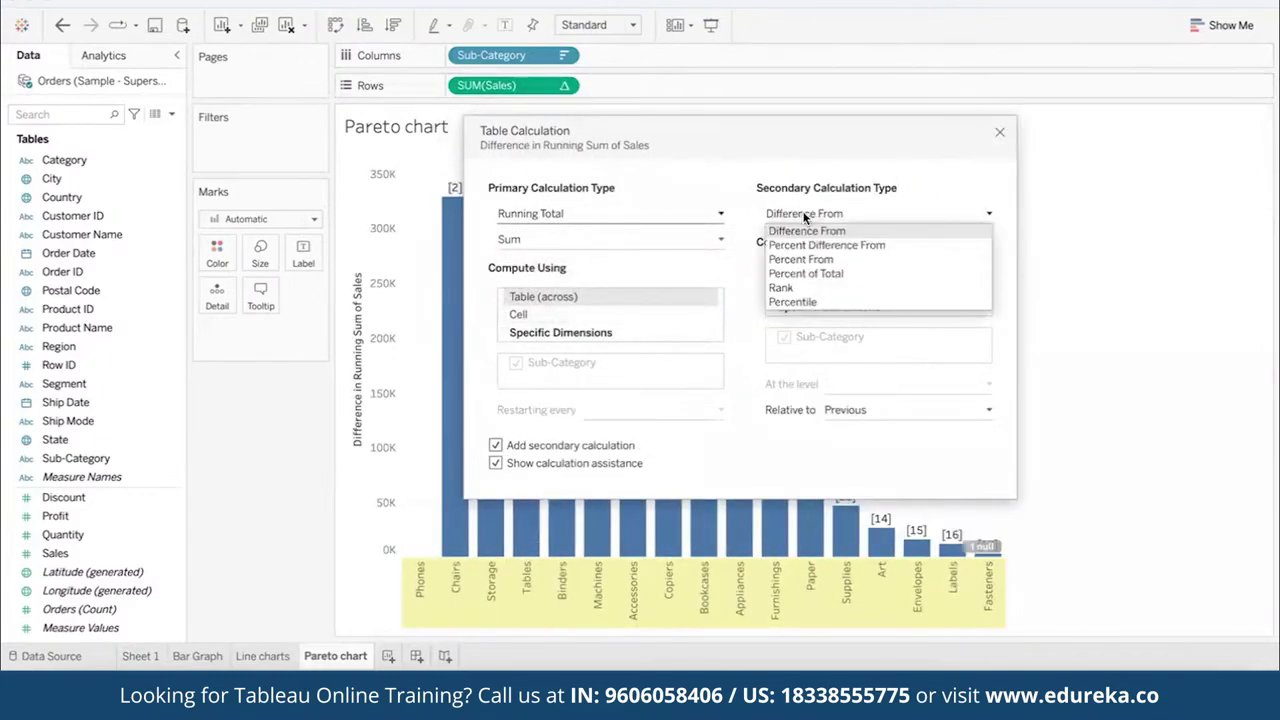
click(810, 277)
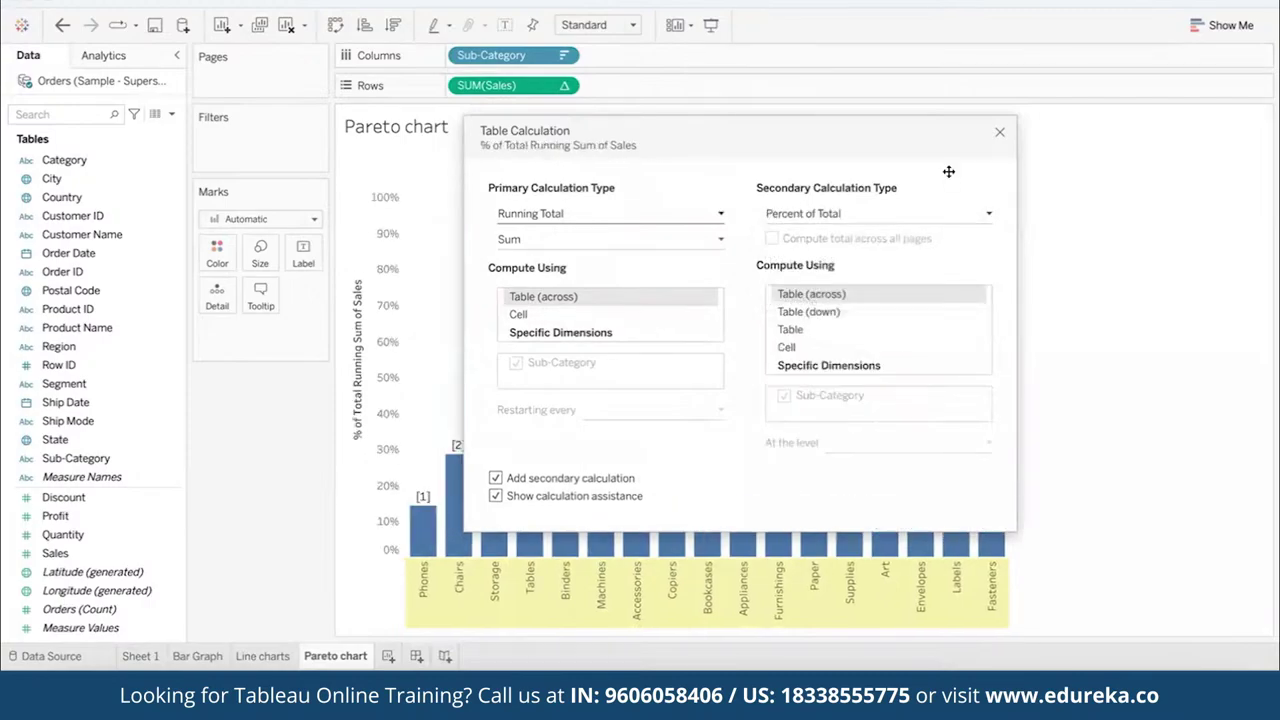
click(1000, 131)
- Change the mark type of the cumulative sales chart to Line
click(271, 219)
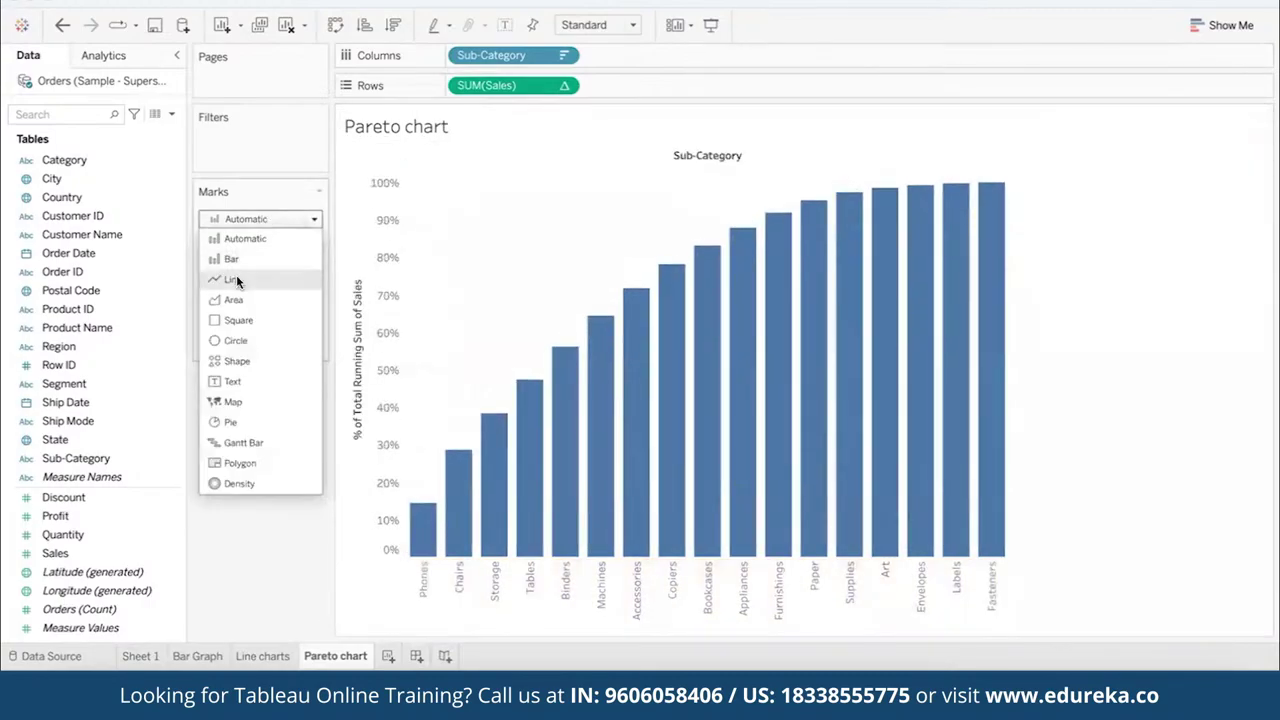
click(236, 275)
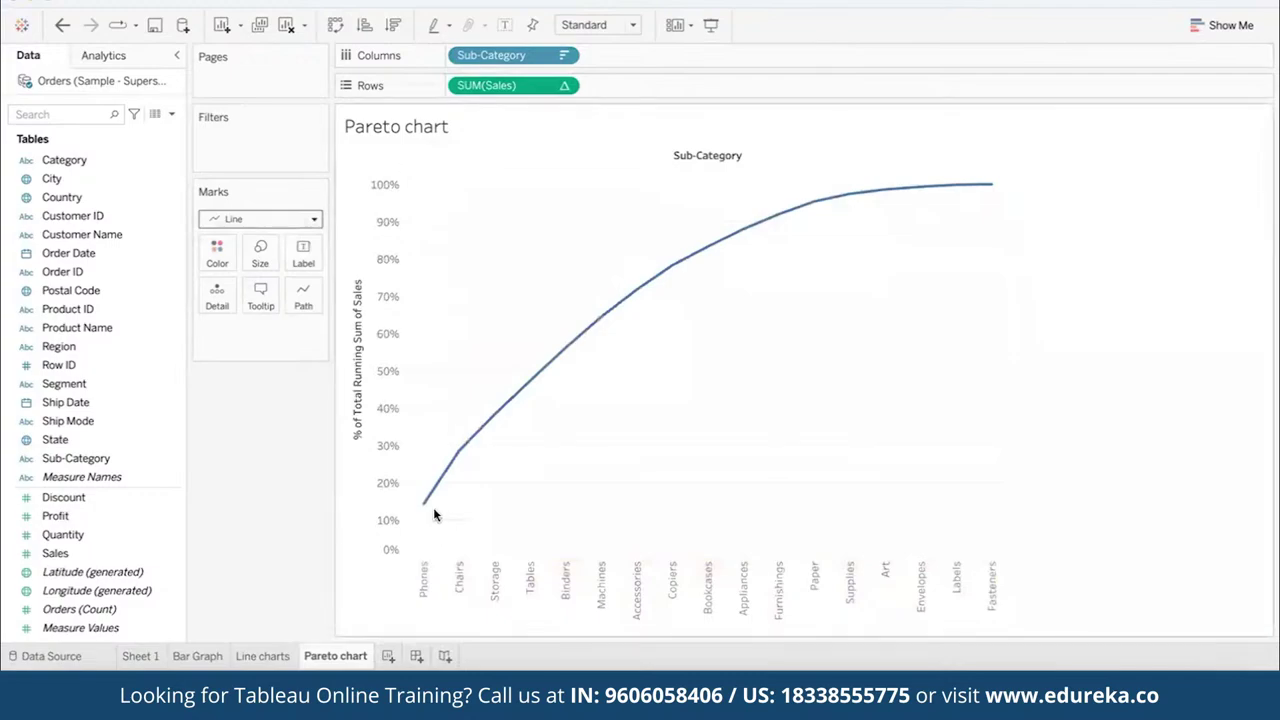
mouse_move(424, 511)
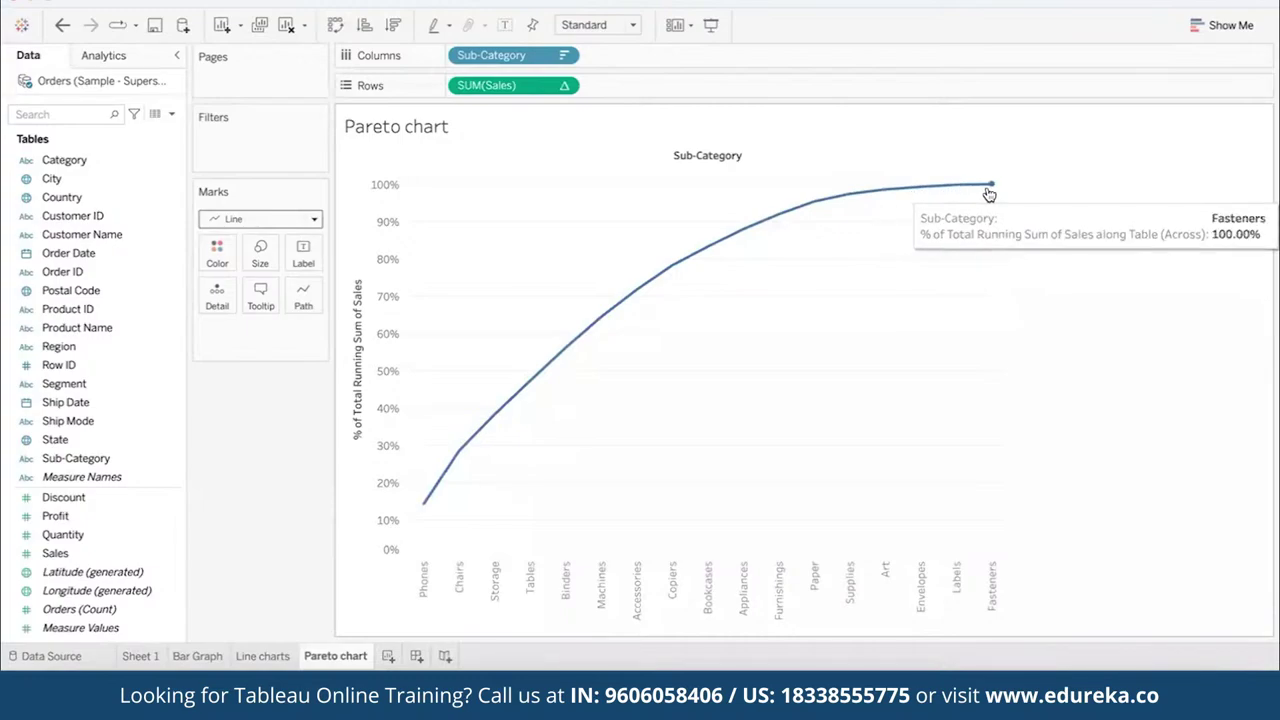
- Select the marks from Supplies to Fasteners, inspect the Supplies cumulative percentage, and clear the selection
drag(840, 176, 1035, 650)
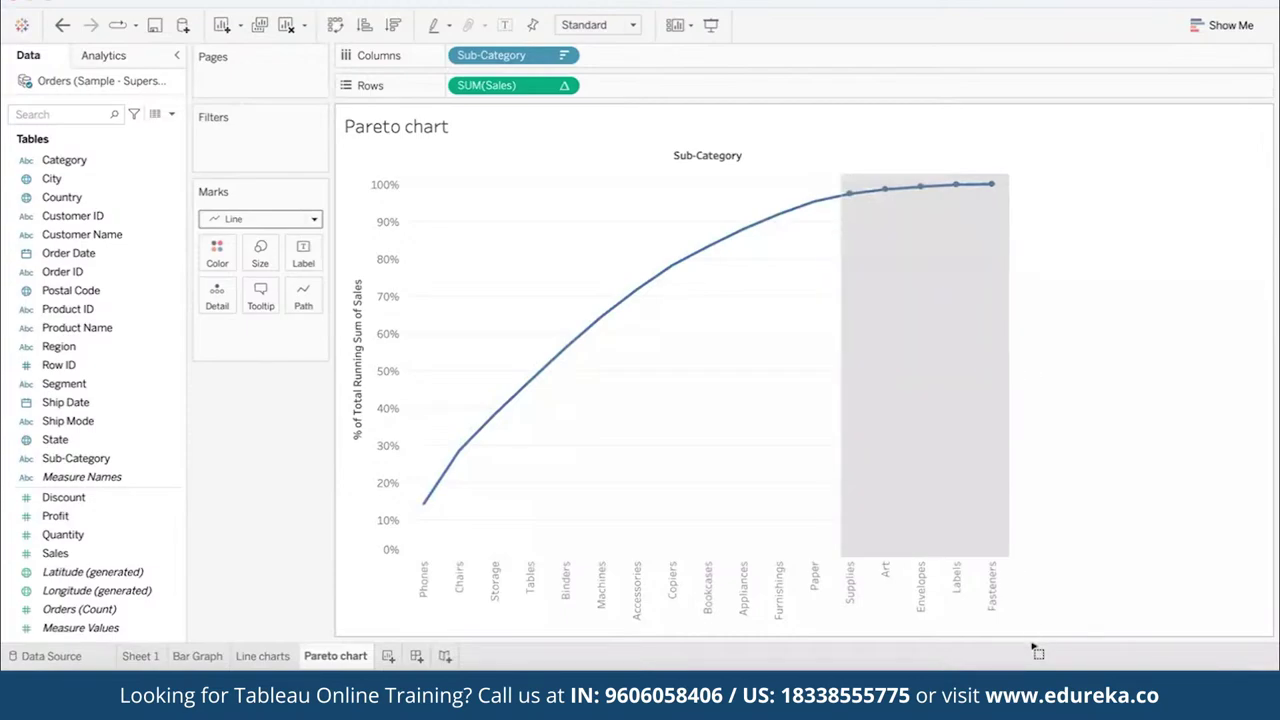
drag(1037, 651, 1037, 651)
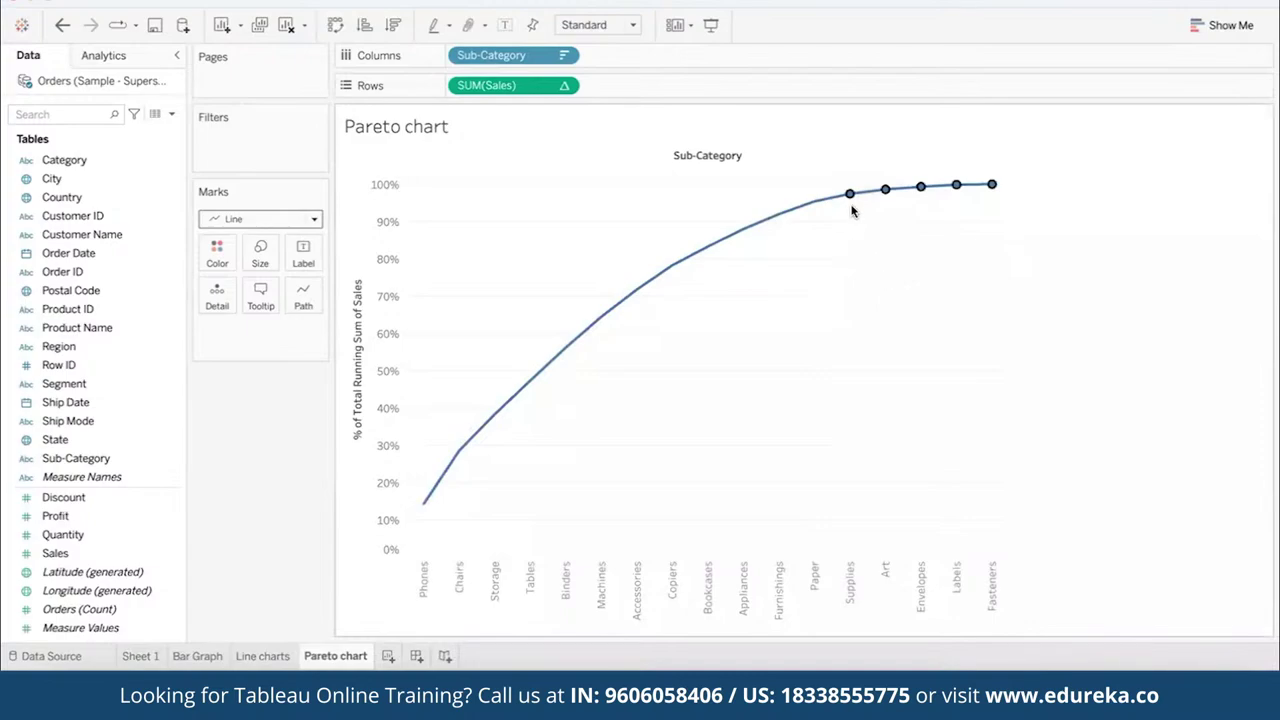
mouse_move(850, 206)
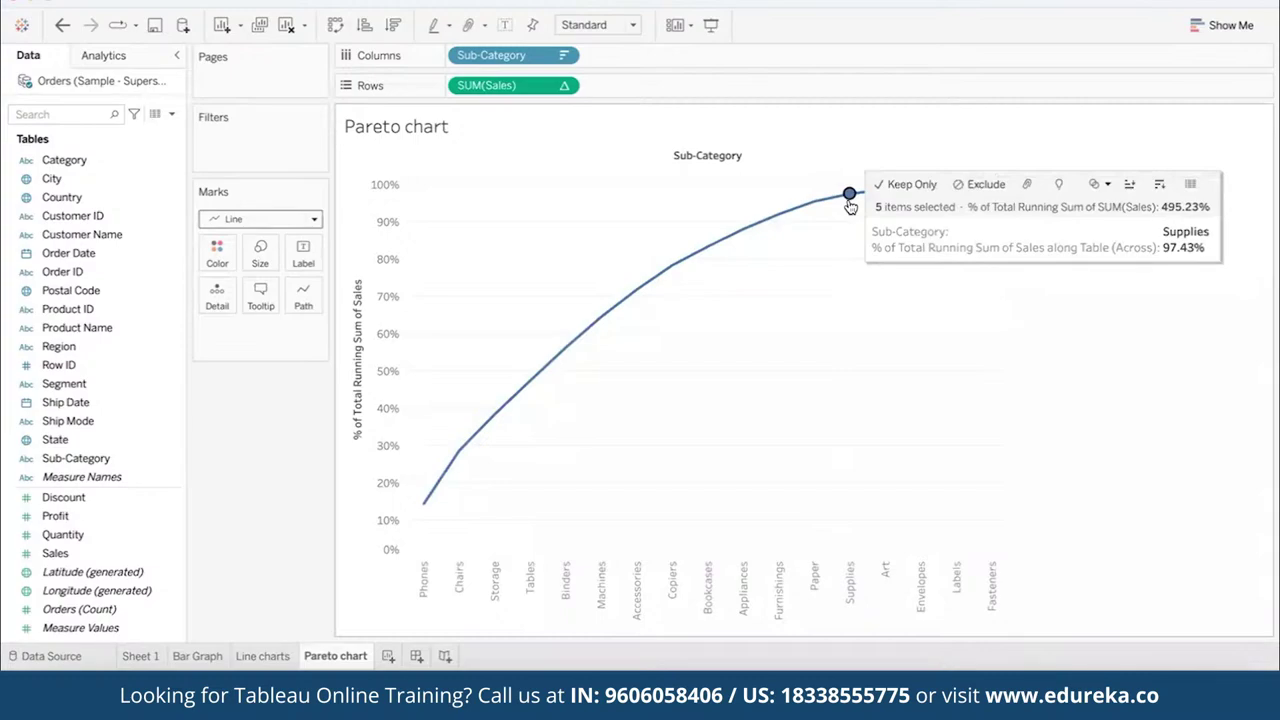
click(838, 330)
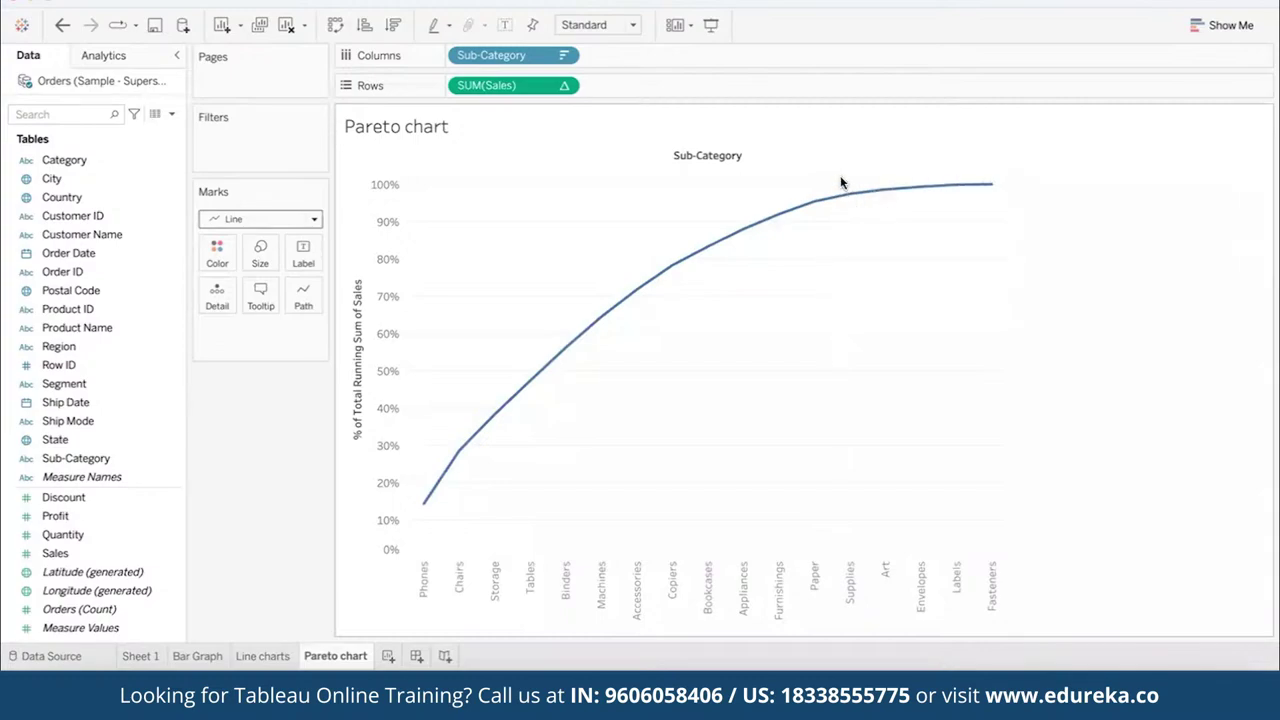
- Compare the low-selling end of the cumulative line with its Phones-to-Storage start by selecting each range of marks, and clear the selection
drag(843, 172, 1035, 219)
click(1035, 219)
drag(836, 530, 1005, 615)
drag(407, 395, 520, 523)
click(692, 404)
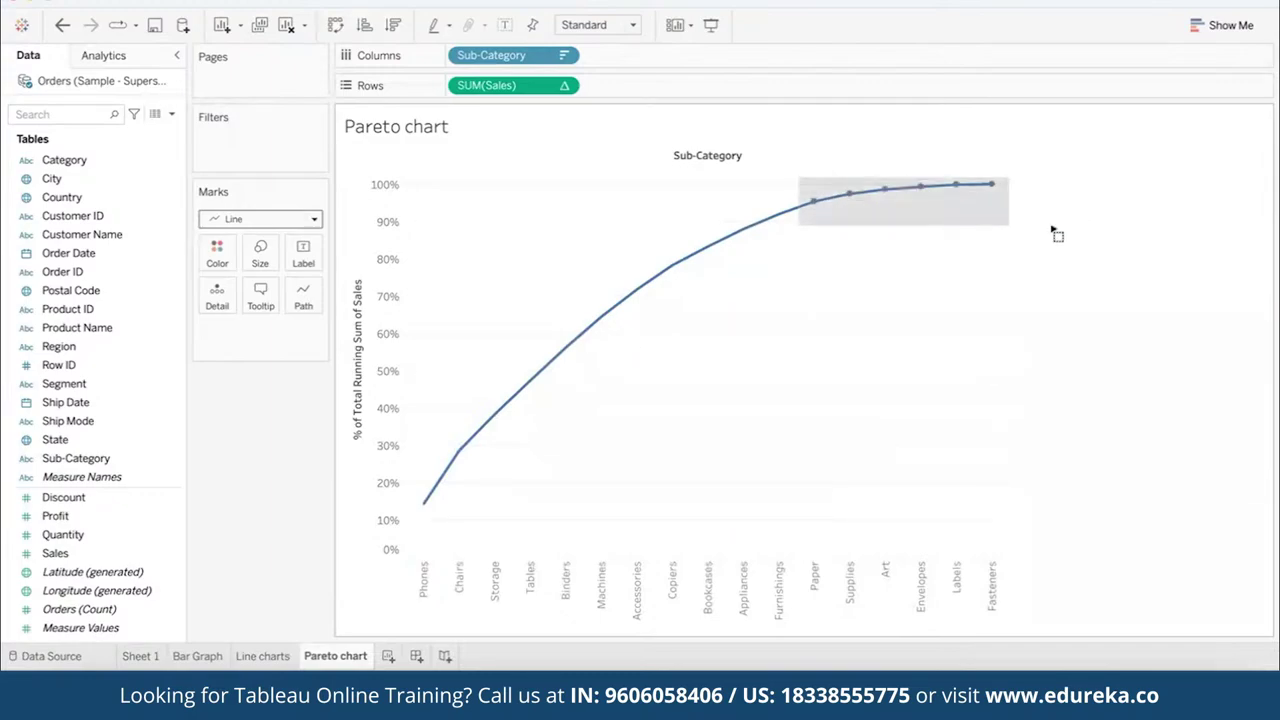
drag(1050, 231, 800, 175)
drag(420, 381, 546, 520)
drag(785, 175, 1024, 222)
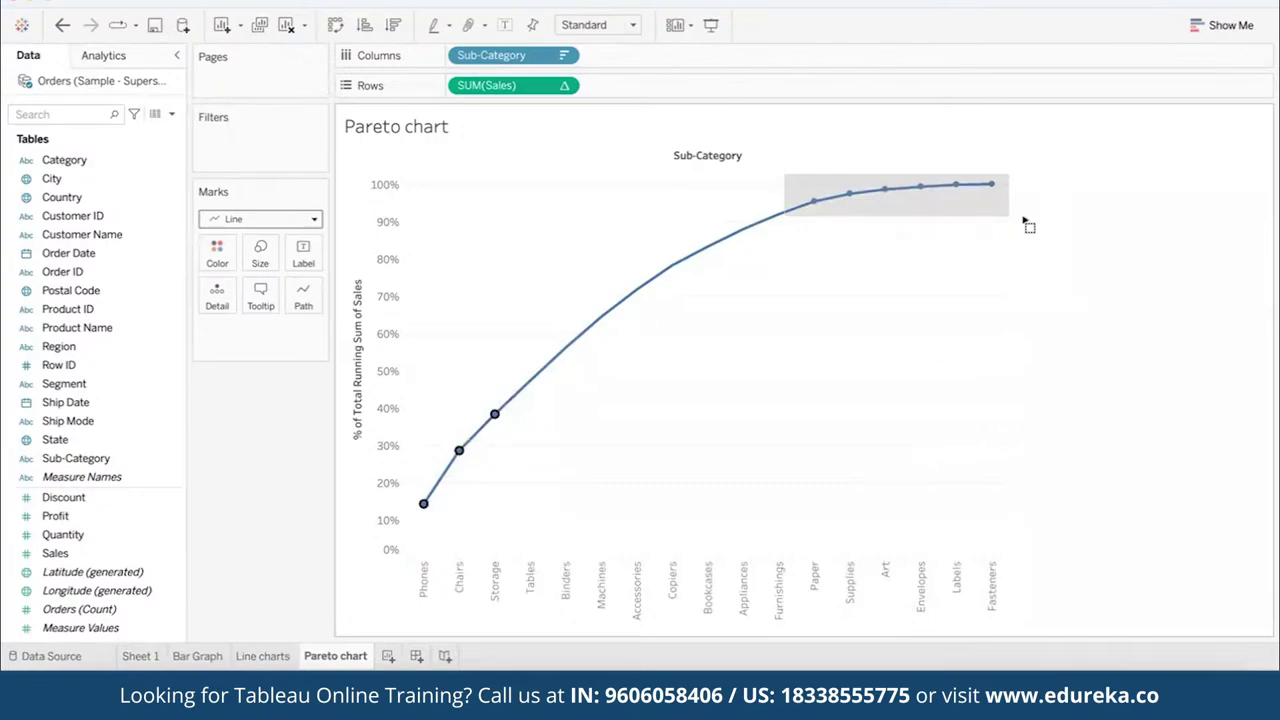
drag(1024, 222, 1029, 227)
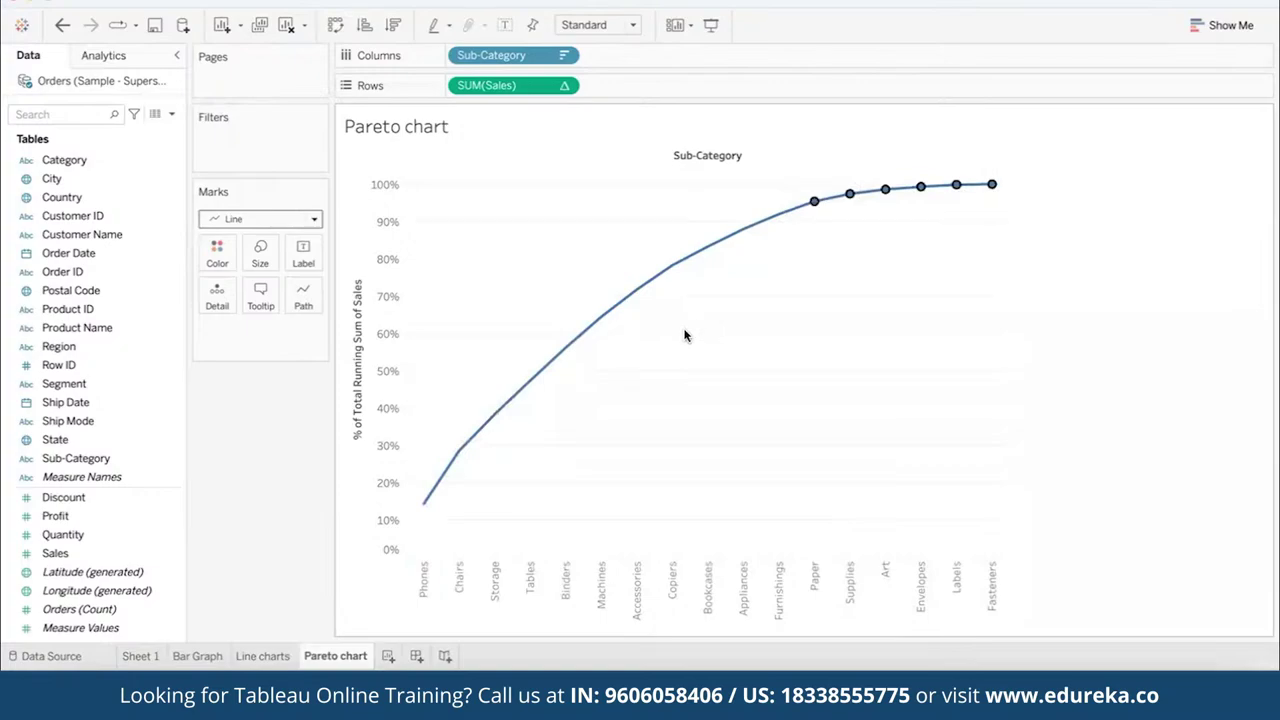
click(686, 334)
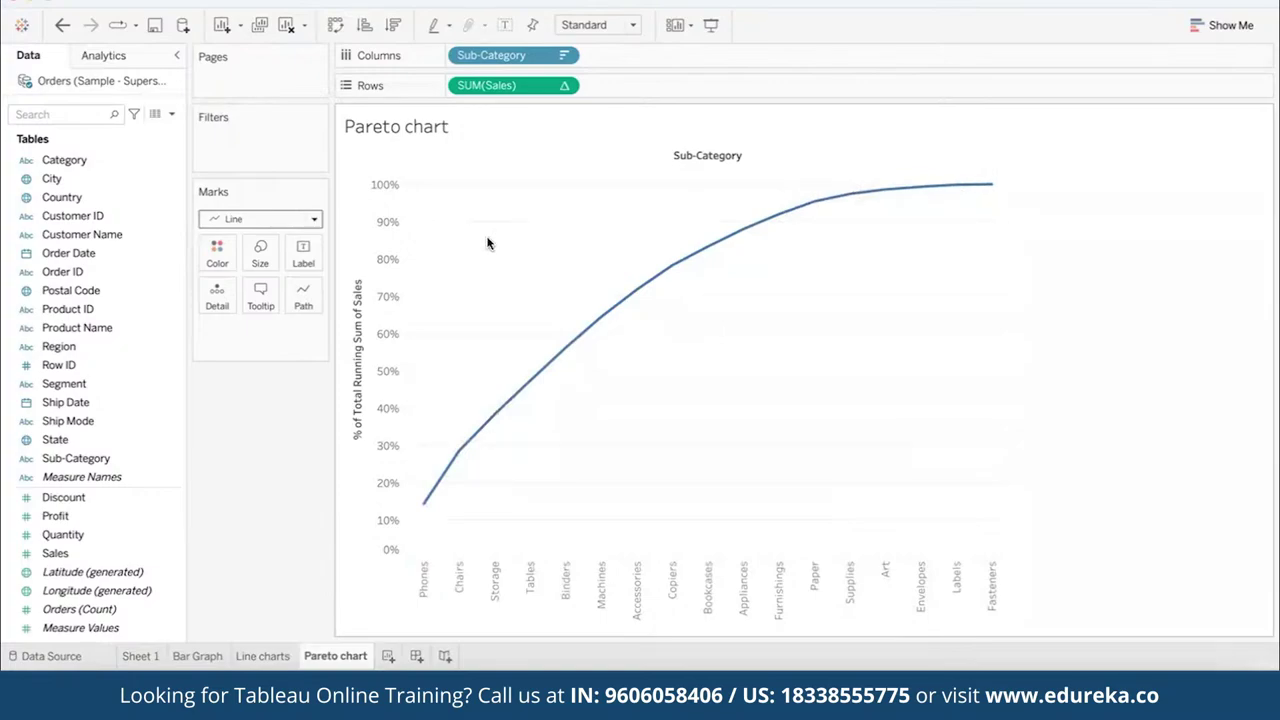
- Add Sales a second time to Rows beside the cumulative percentage measure and combine the two measures on a dual axis
click(160, 558)
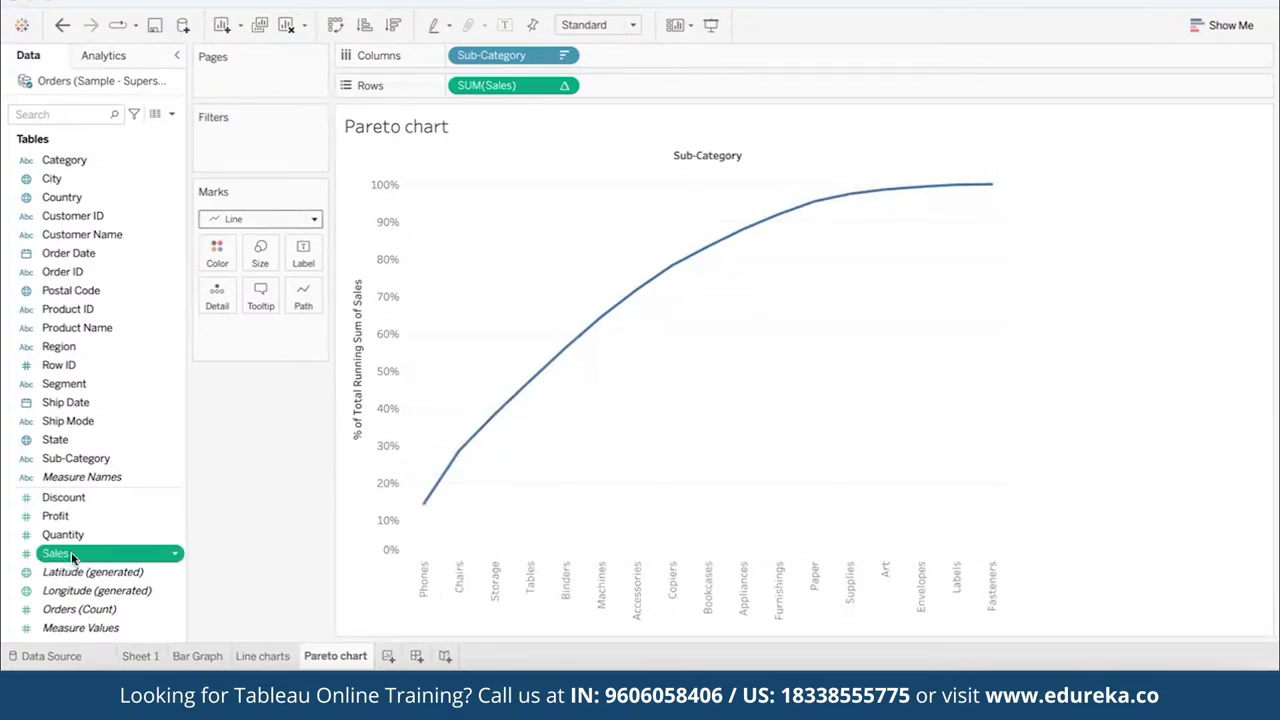
drag(72, 558, 630, 86)
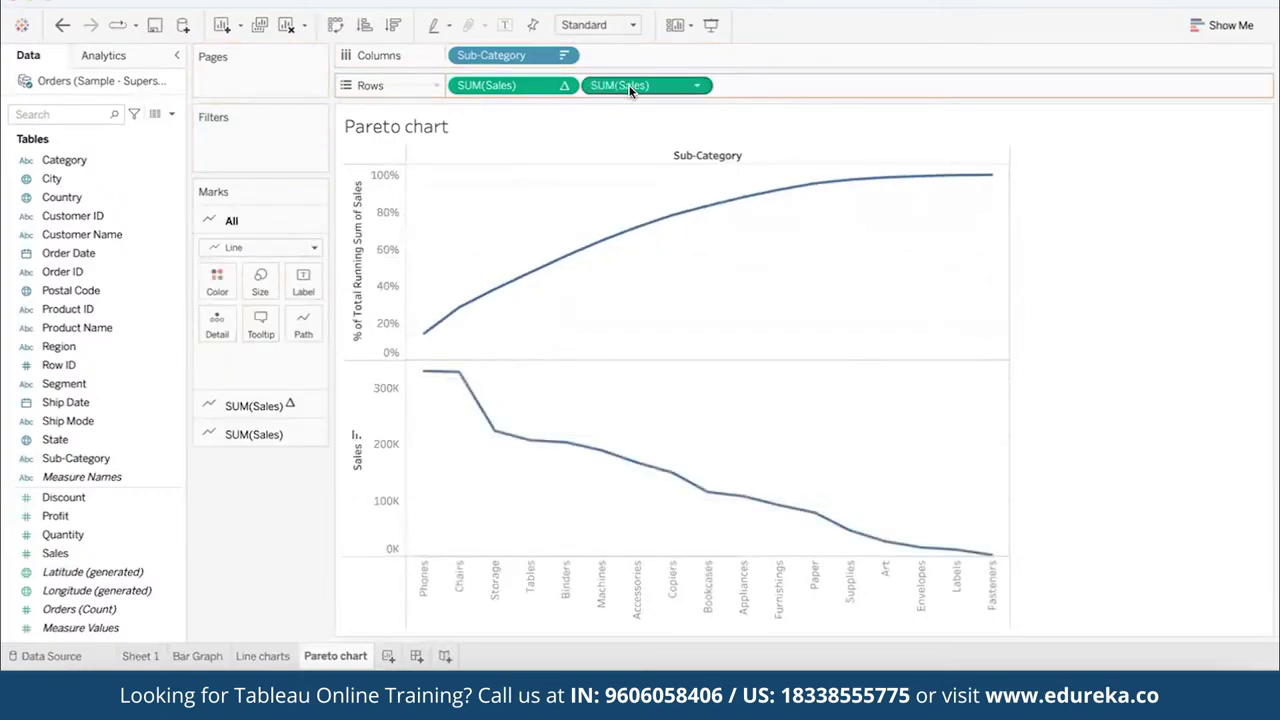
click(697, 87)
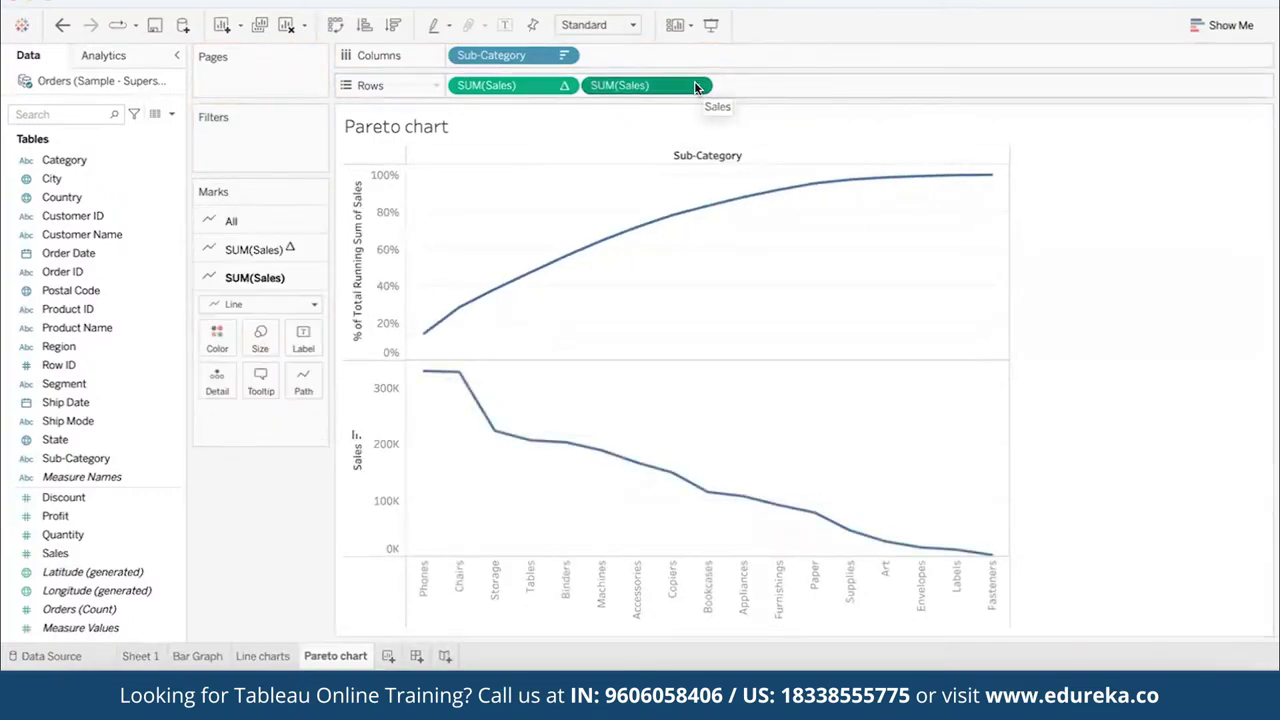
click(697, 86)
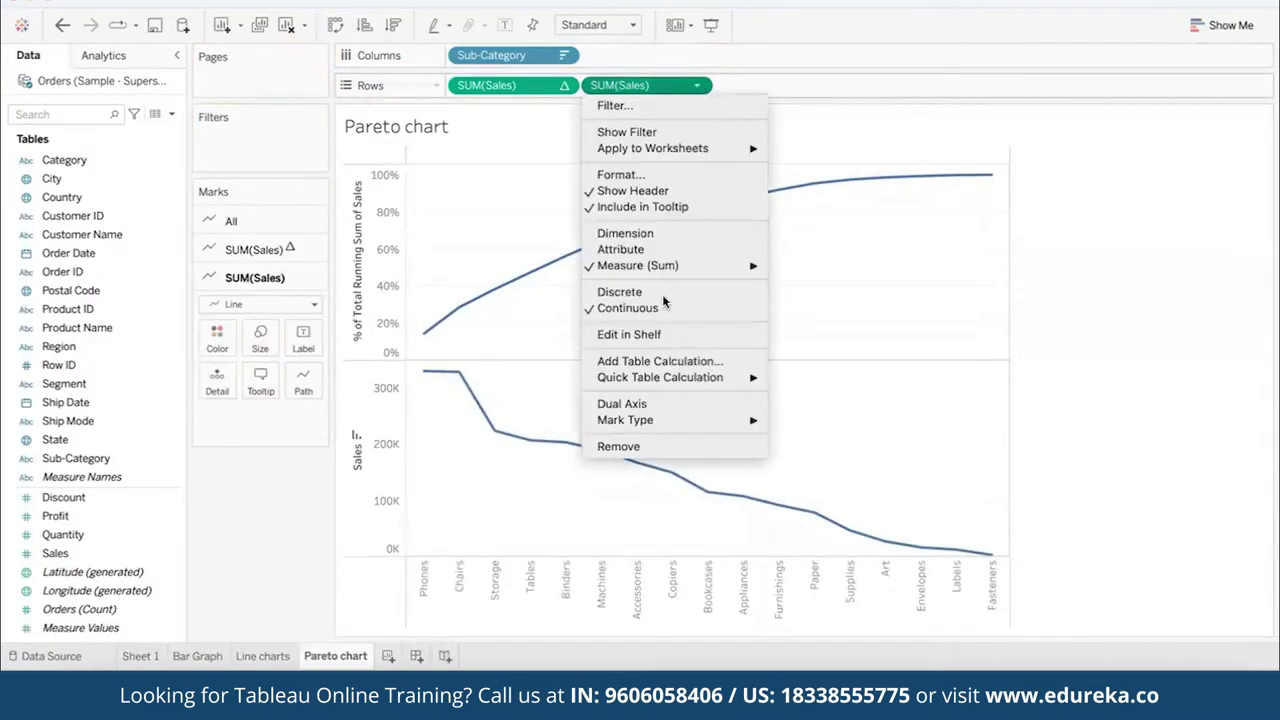
click(658, 403)
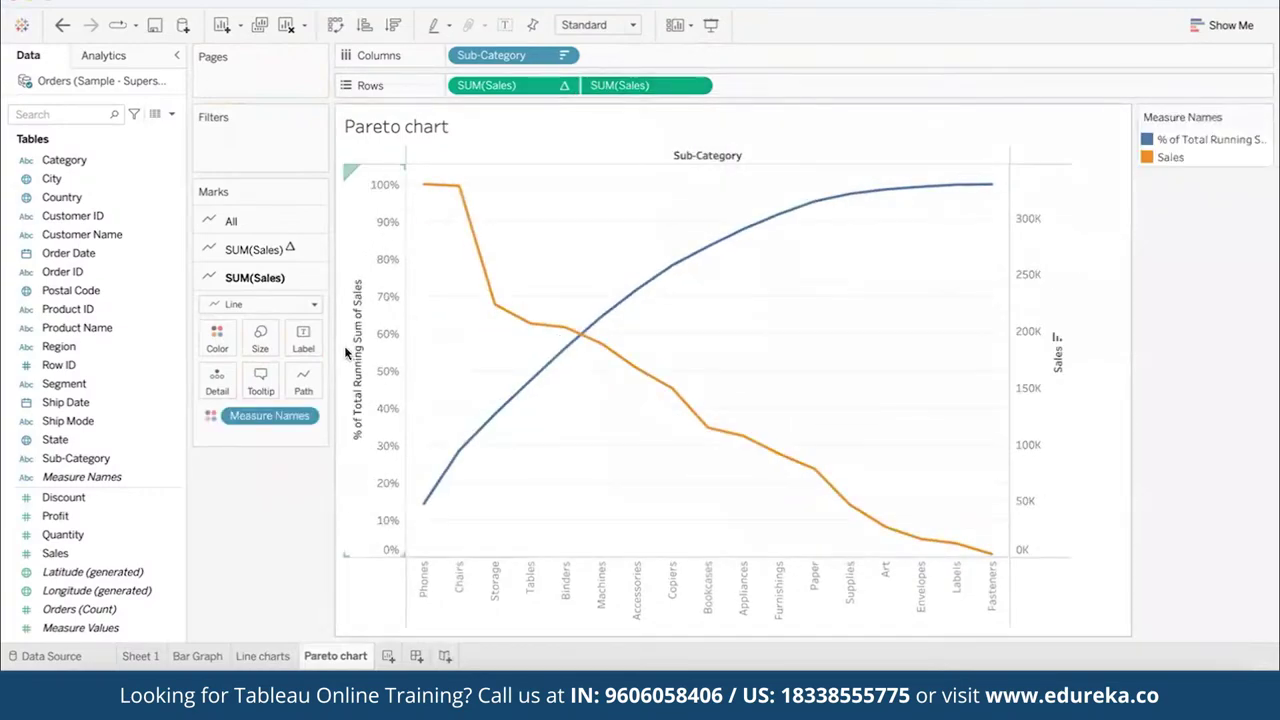
- Set the mark type of the second Sales measure to Bar and make the bars narrower
click(262, 305)
click(243, 344)
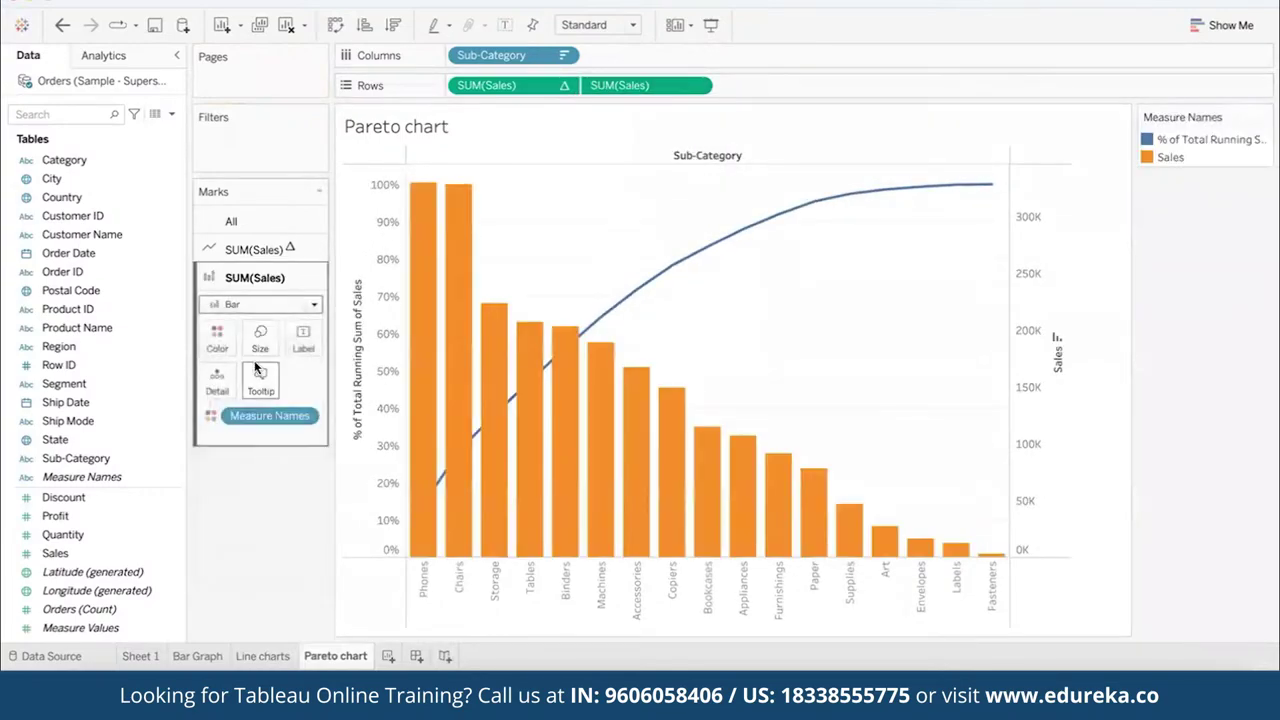
click(260, 345)
drag(332, 385, 266, 480)
- Move the cumulative percentage line in front of the Sales bars, and inspect the sales of the highest-selling sub-categories
click(377, 282)
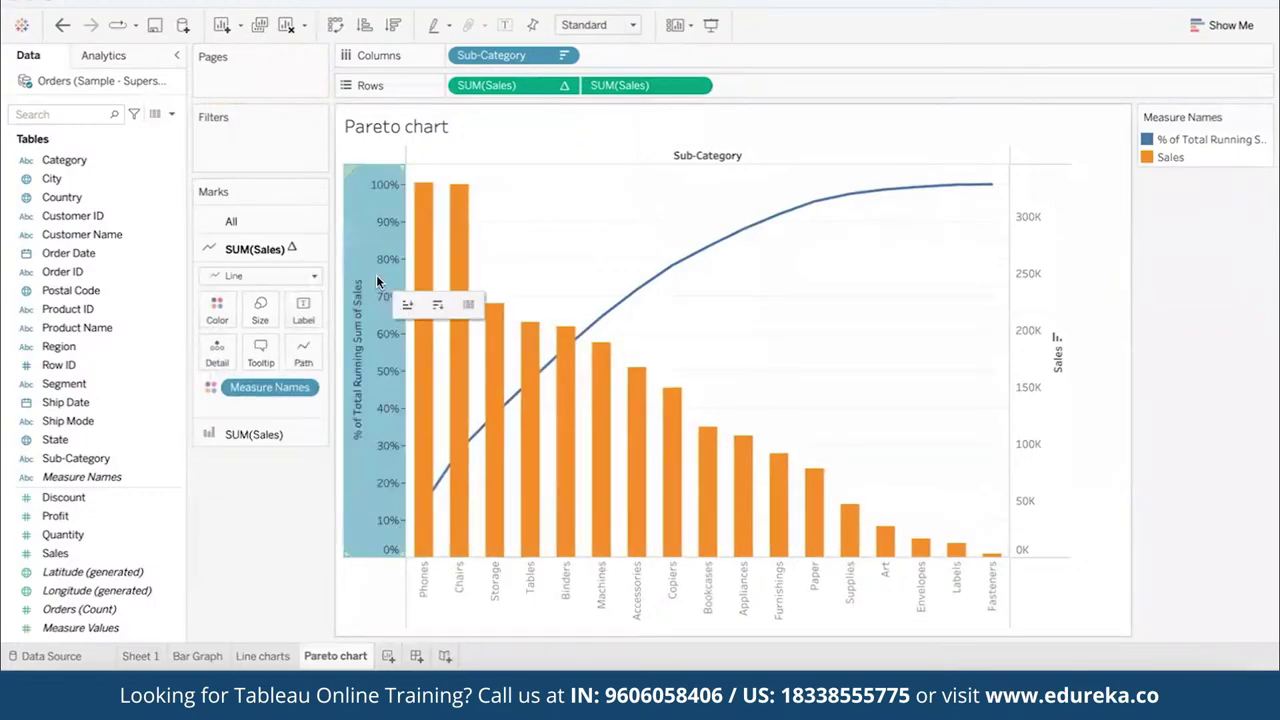
right_click(377, 282)
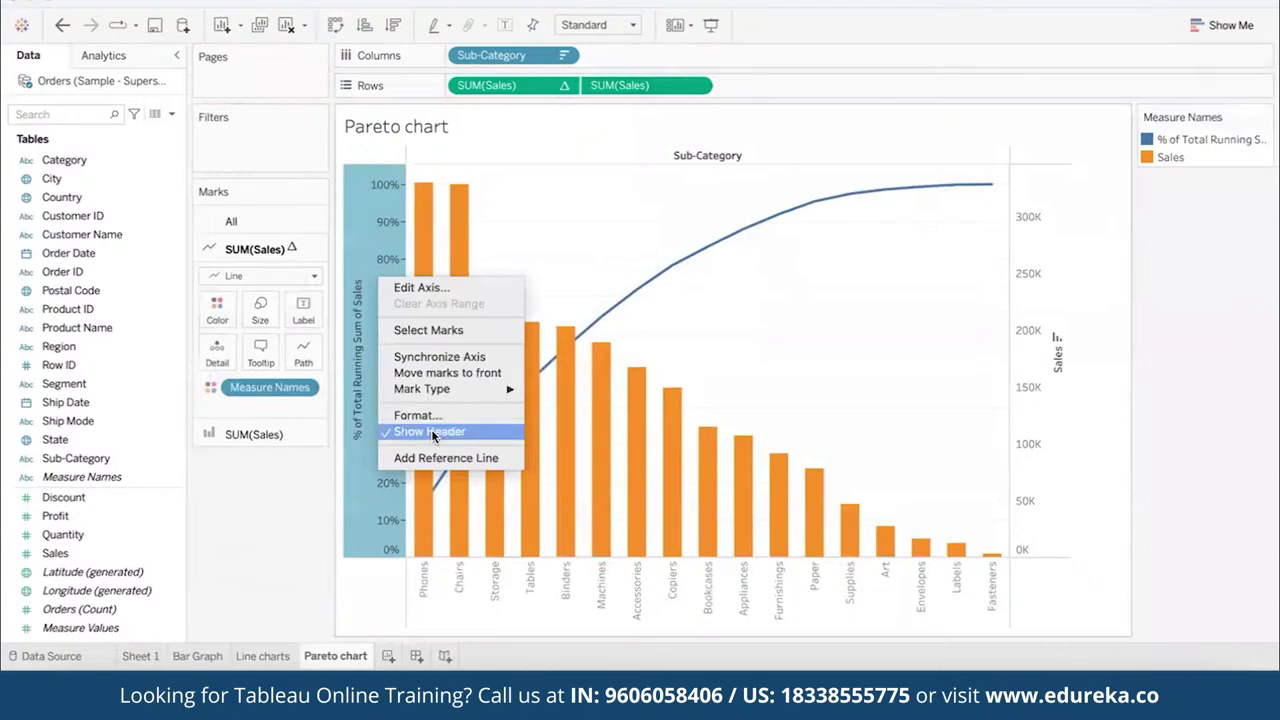
click(434, 376)
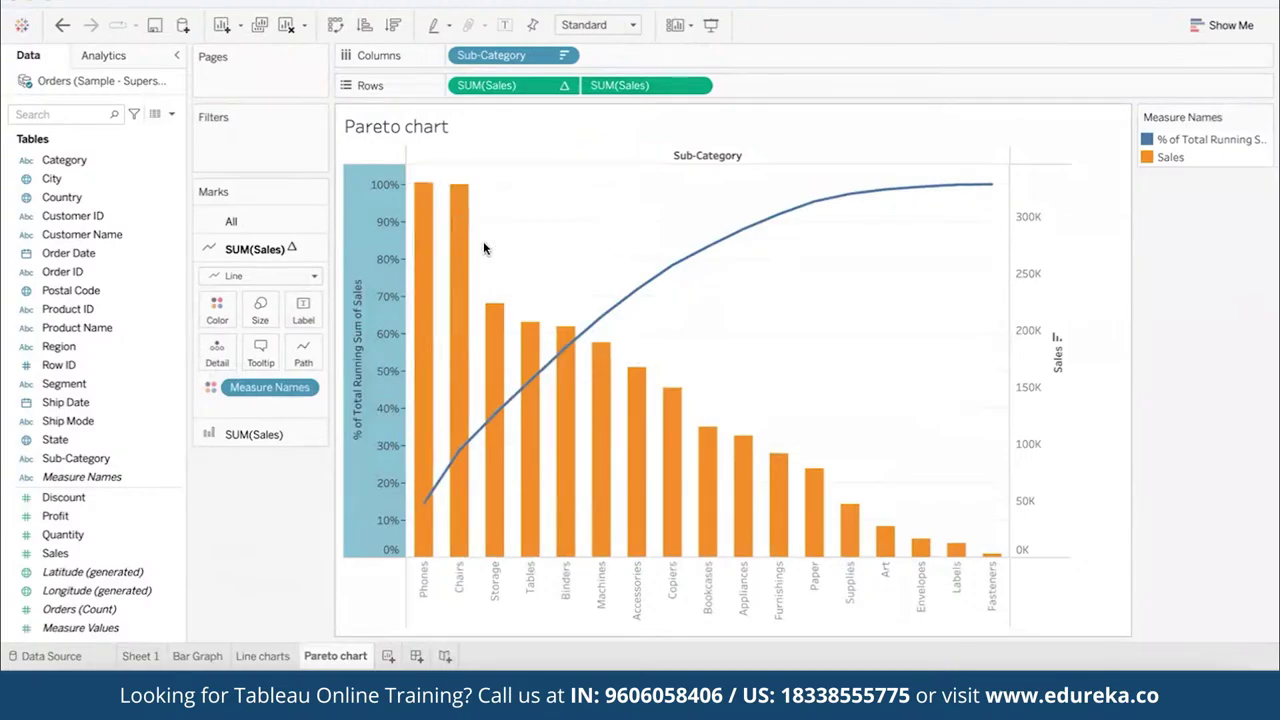
mouse_move(423, 196)
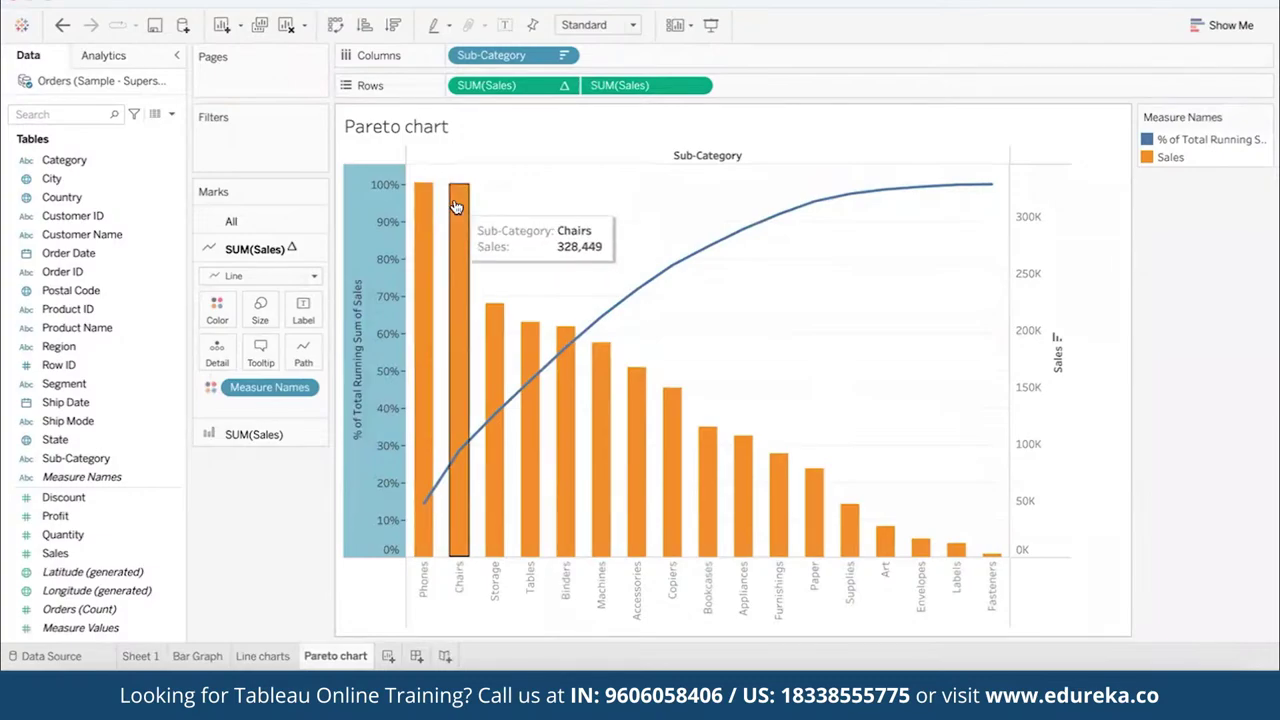
mouse_move(500, 321)
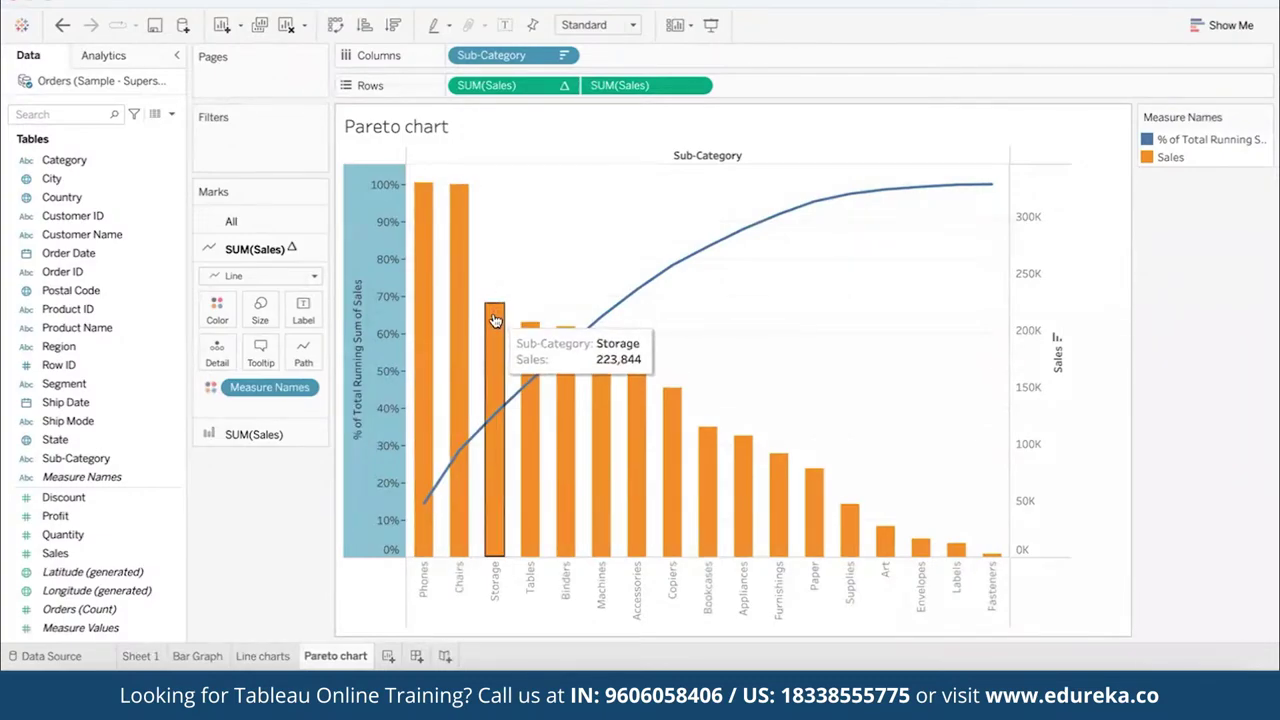
mouse_move(530, 336)
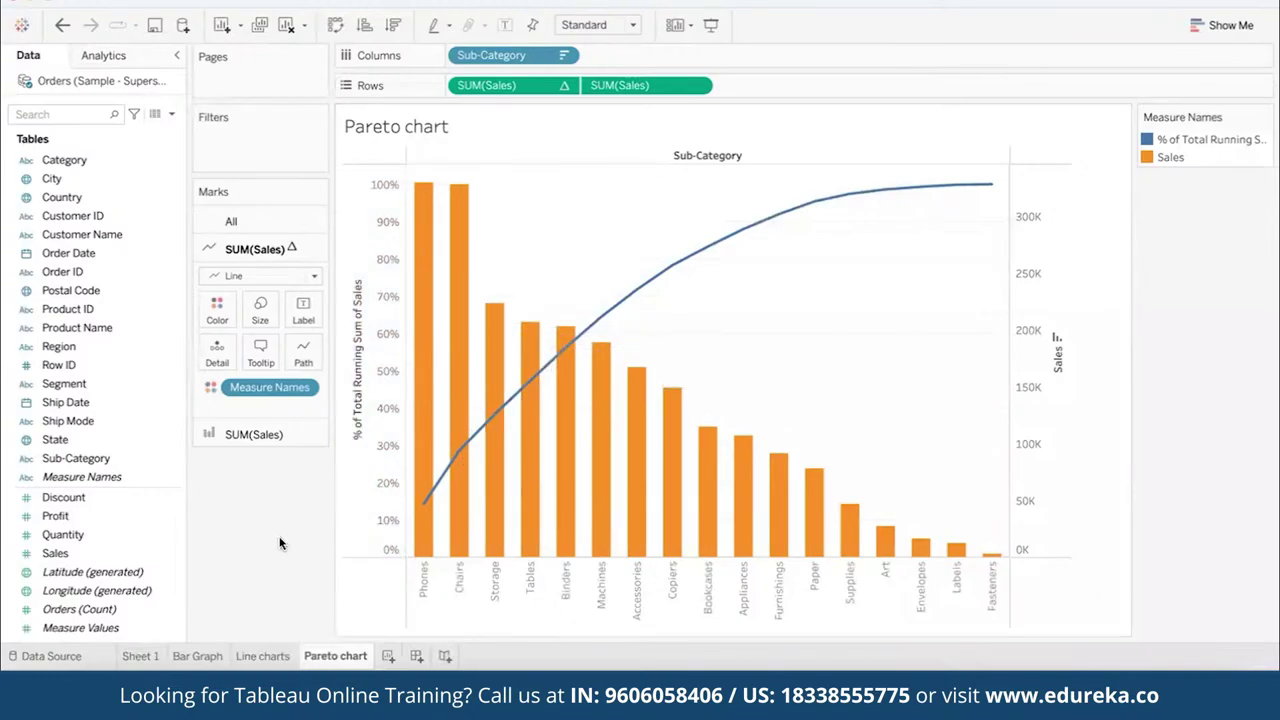
click(1004, 700)
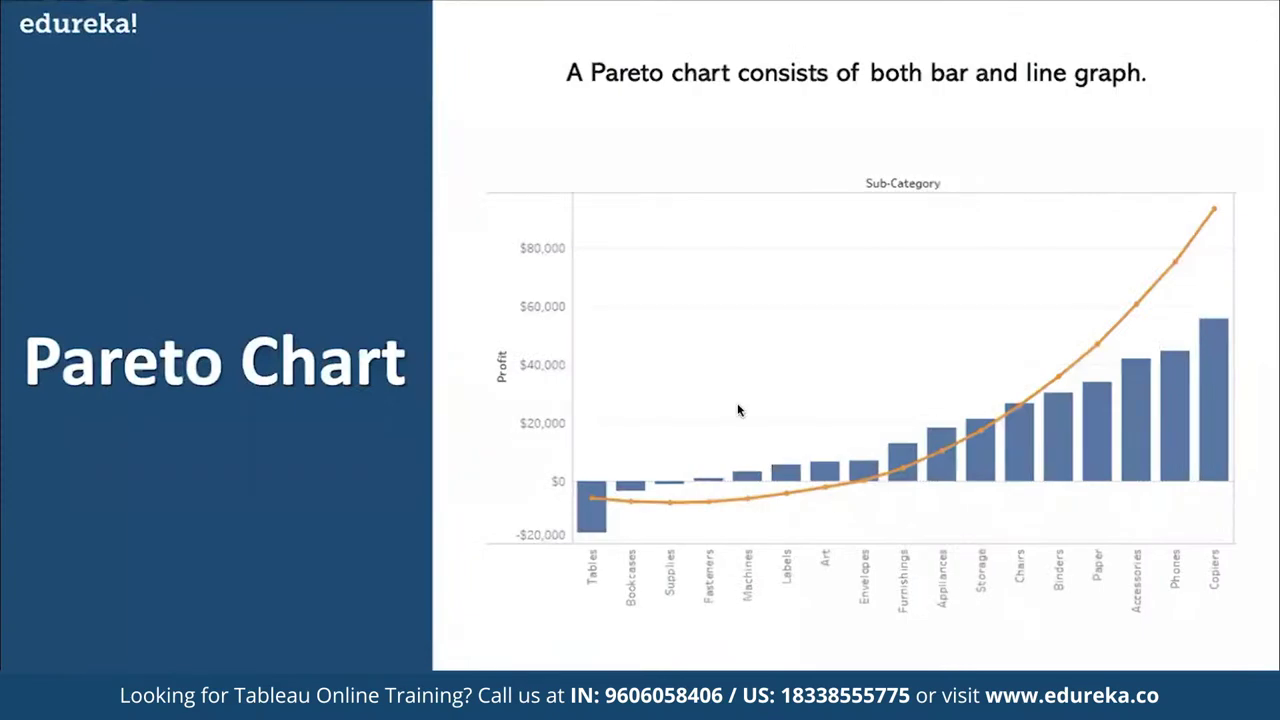
click(586, 352)
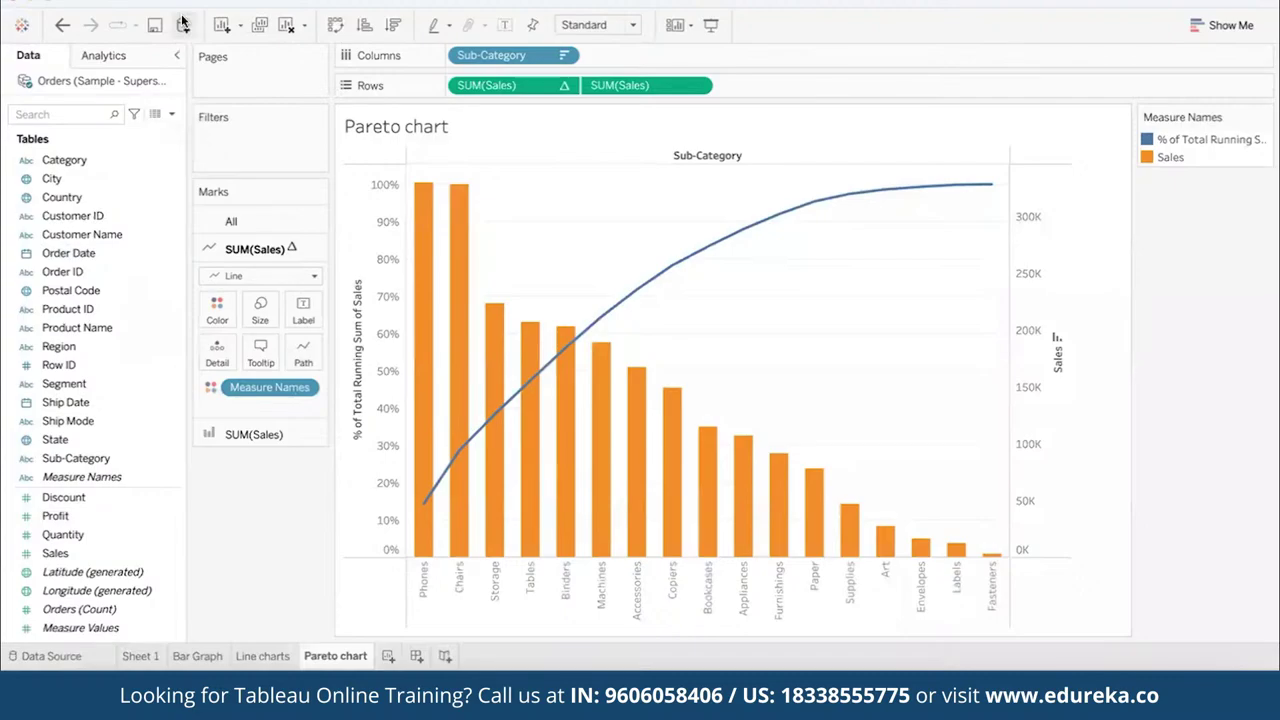
- Add Sheet1 of Coffee Chain as a second data source and start a new worksheet named Bullet Chart
click(182, 24)
click(272, 149)
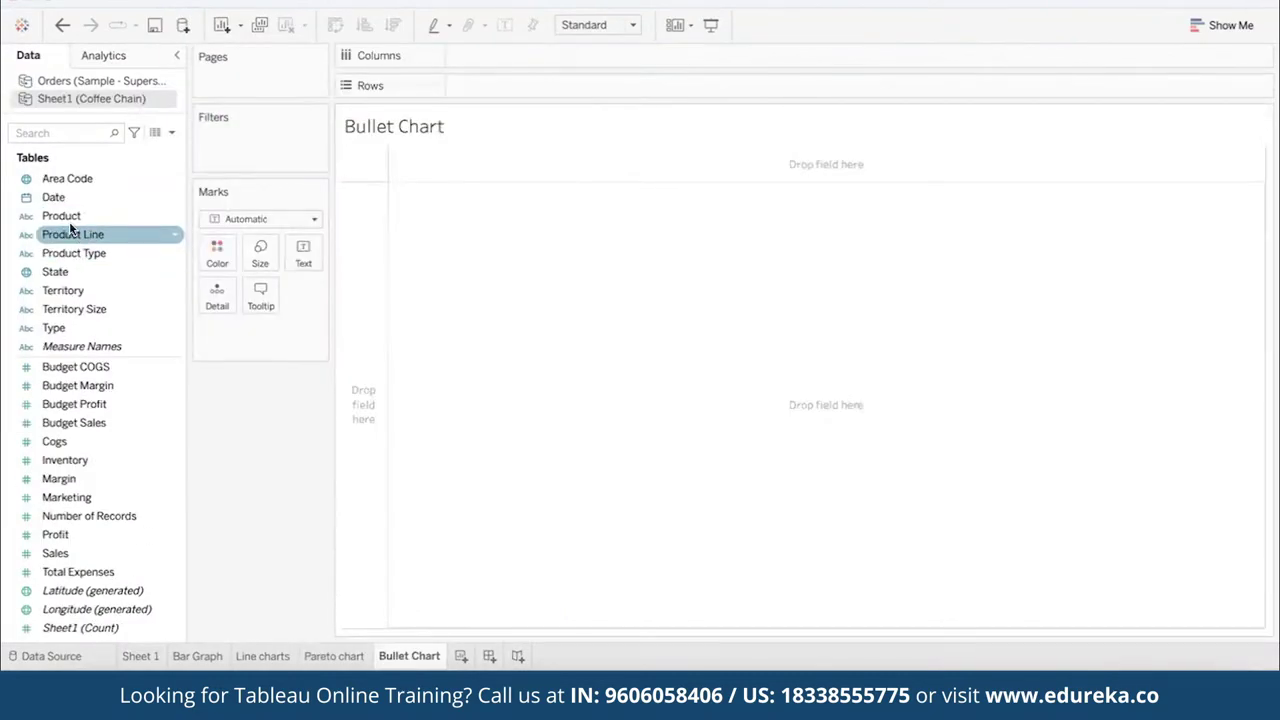
- Place the Coffee Chain field Product on Rows and Profit on Columns
drag(100, 216, 486, 102)
drag(120, 215, 515, 85)
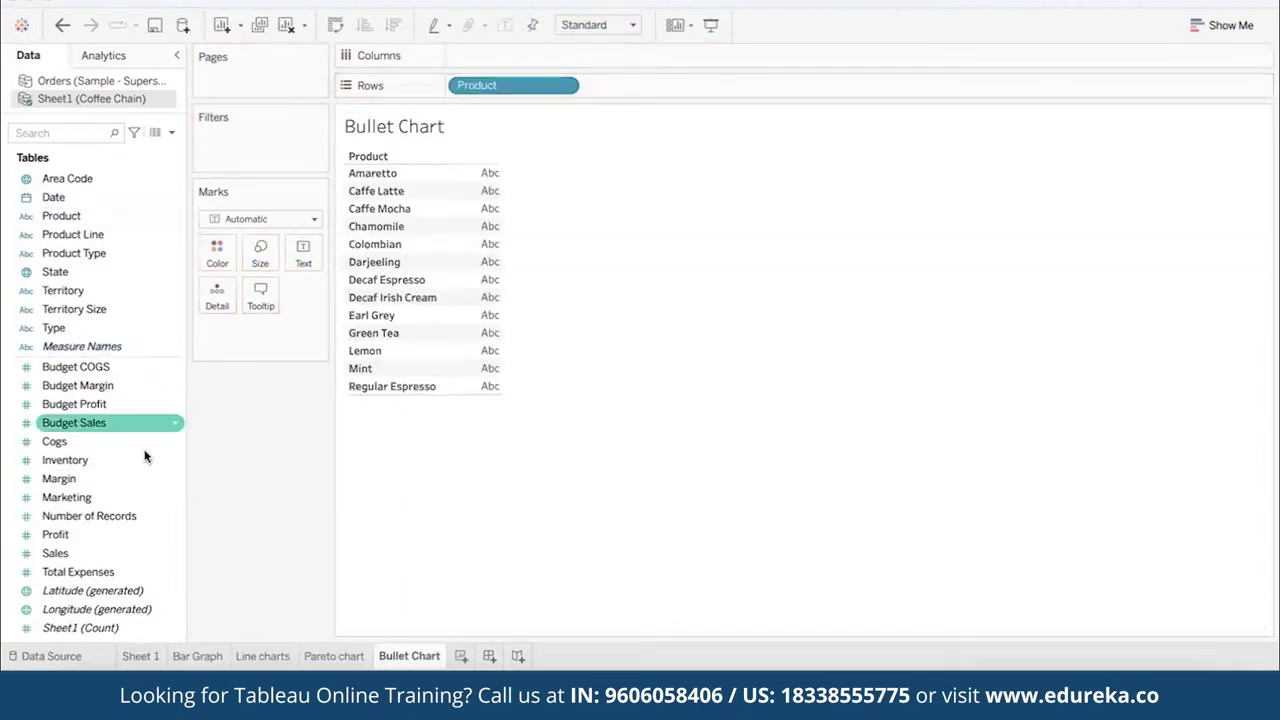
mouse_move(76, 528)
mouse_down()
mouse_move(202, 315)
mouse_move(490, 58)
mouse_up()
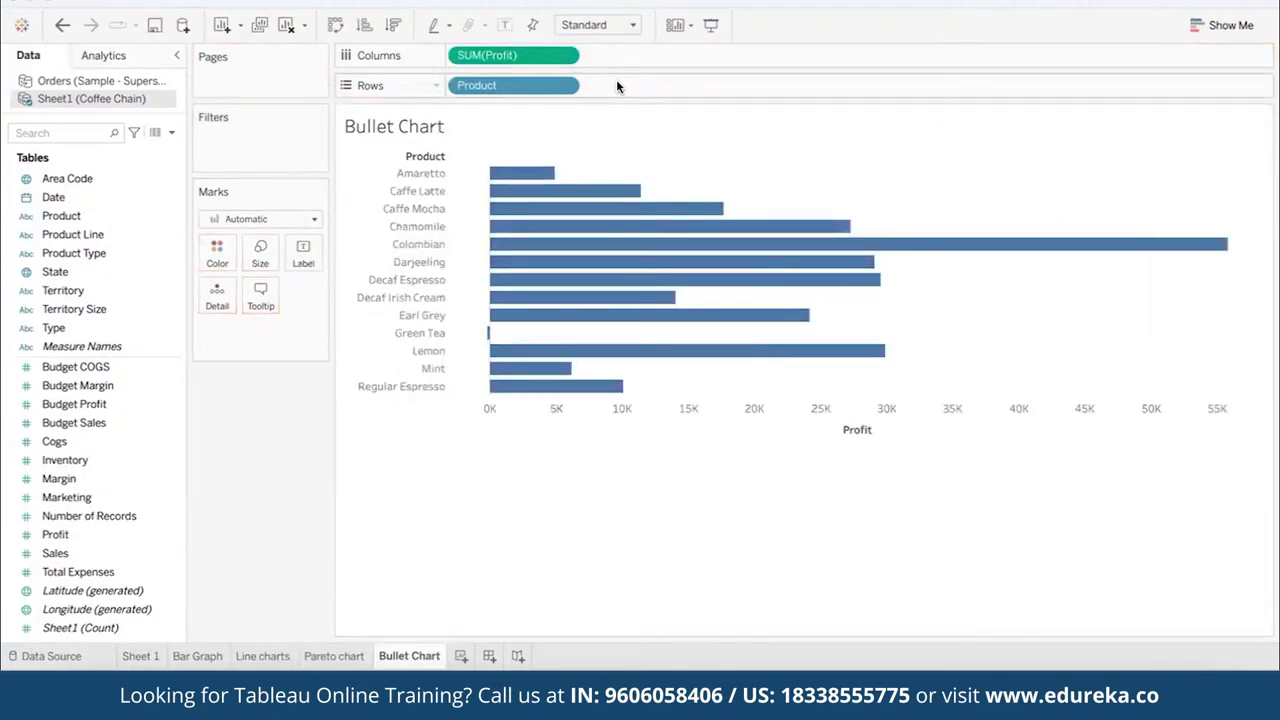
- Convert the profit bars to a bullet graph with Budget Profit as the second measure, and swap its reference line fields
click(74, 404)
key(ctrl+1)
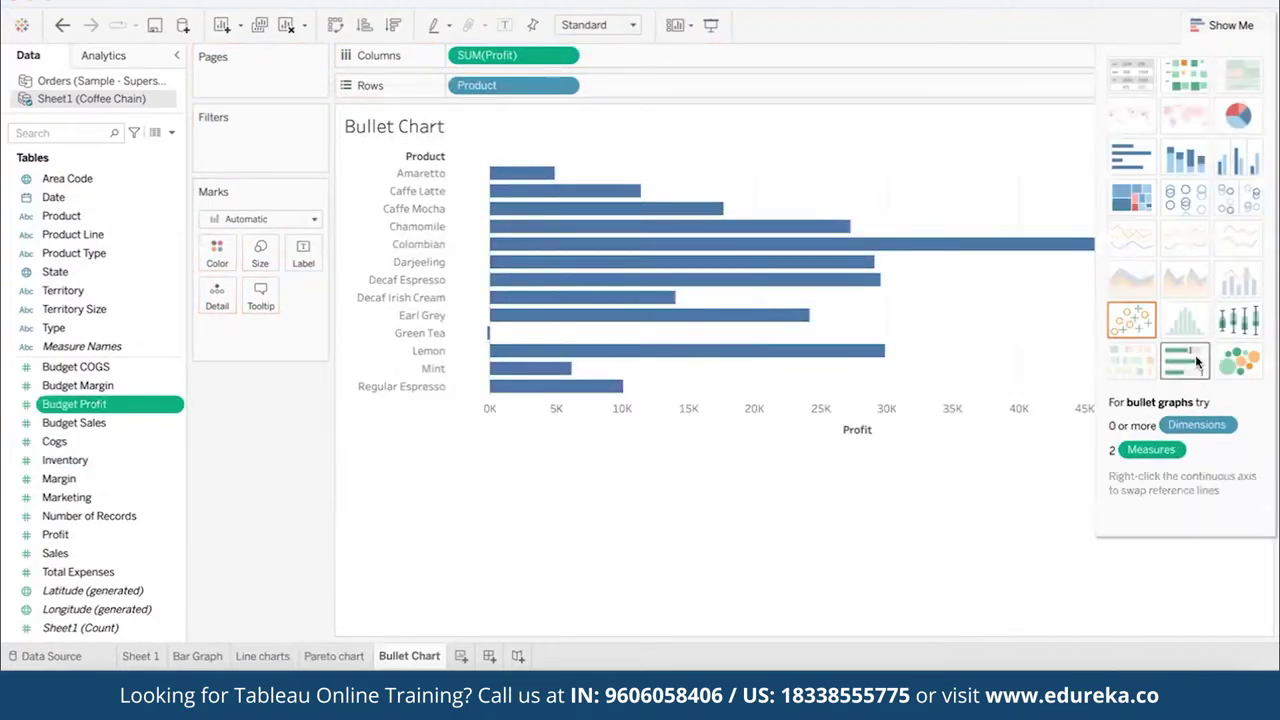
click(1196, 366)
click(1200, 25)
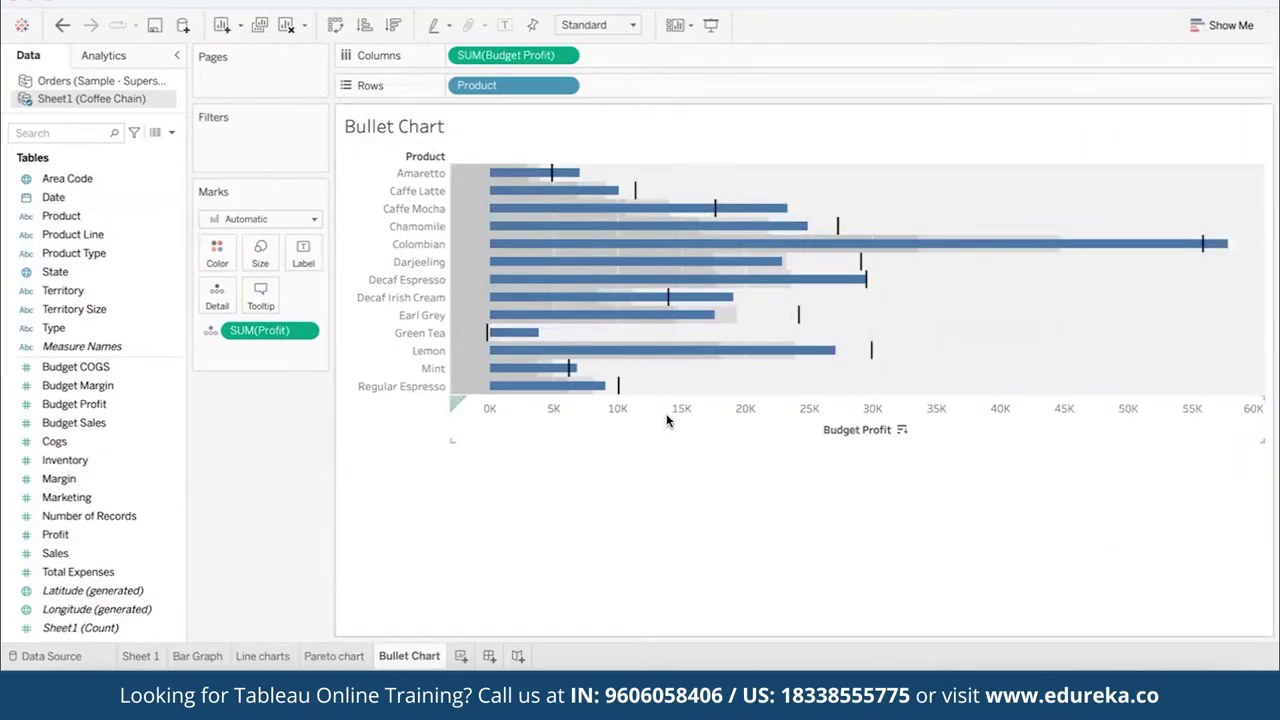
right_click(666, 413)
click(729, 556)
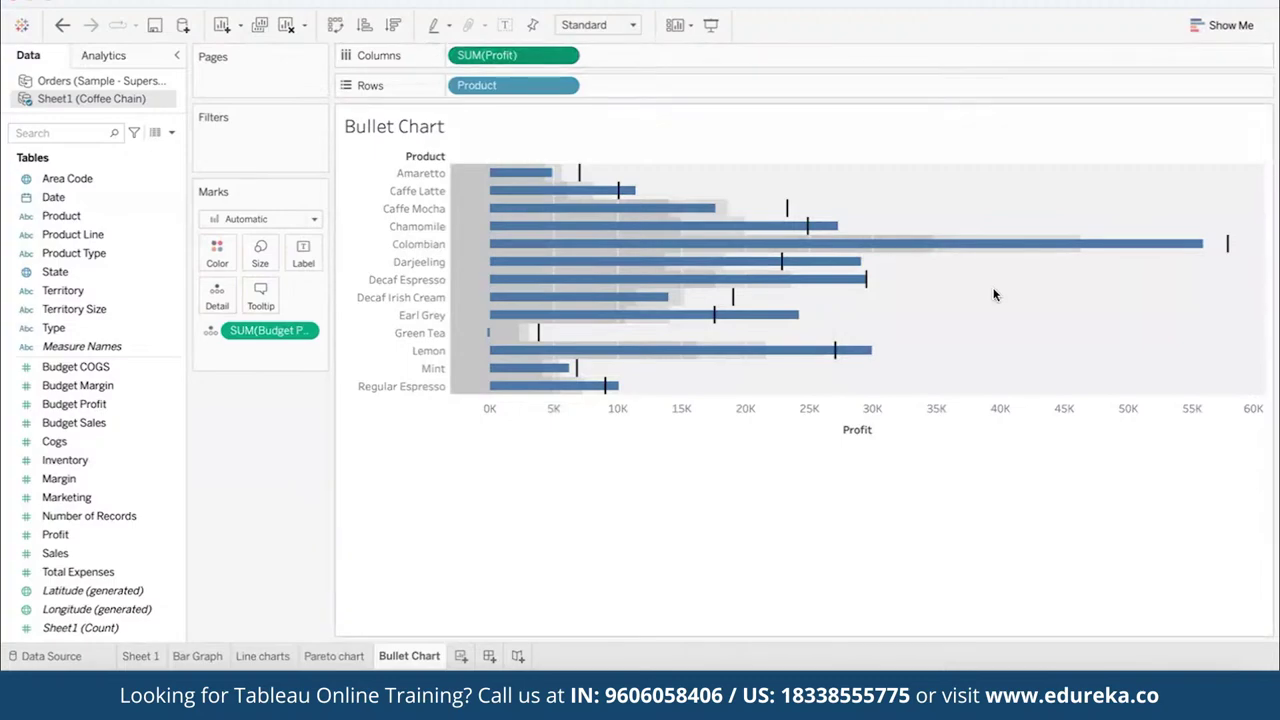
- Highlight the Colombian bar, clear the selection, and highlight the Average Budget Profit reference lines
click(1128, 247)
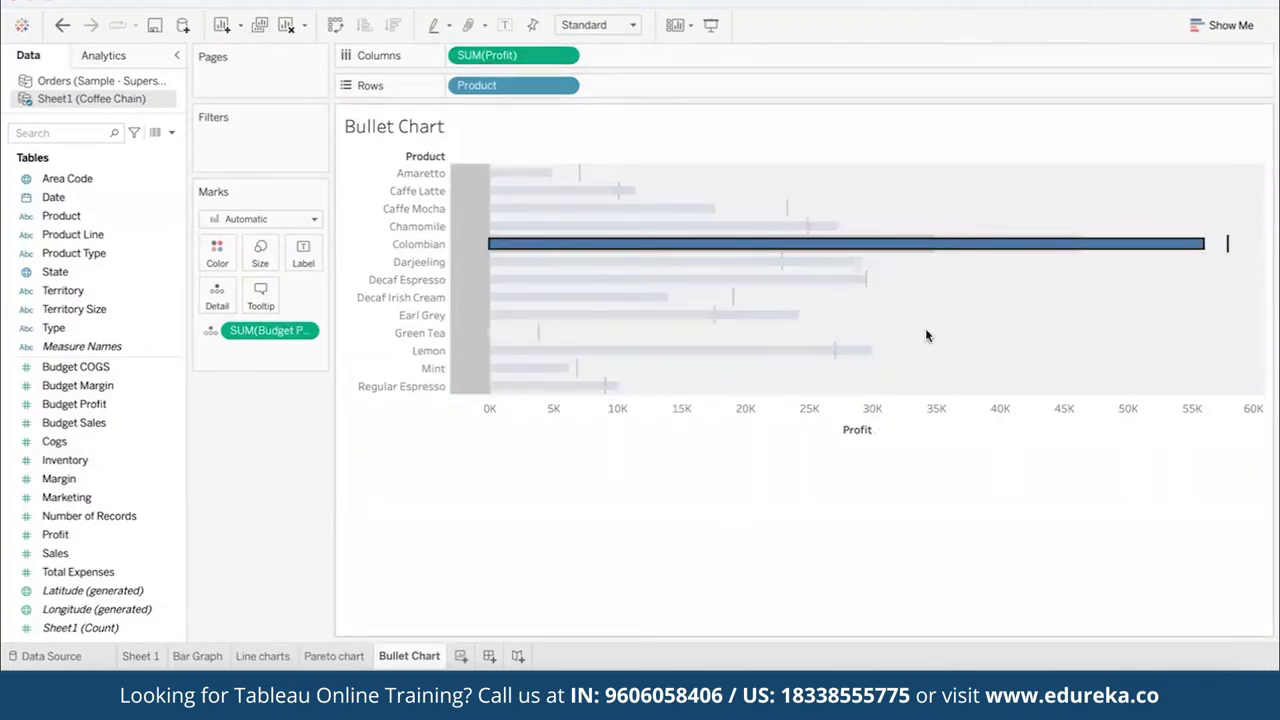
click(657, 521)
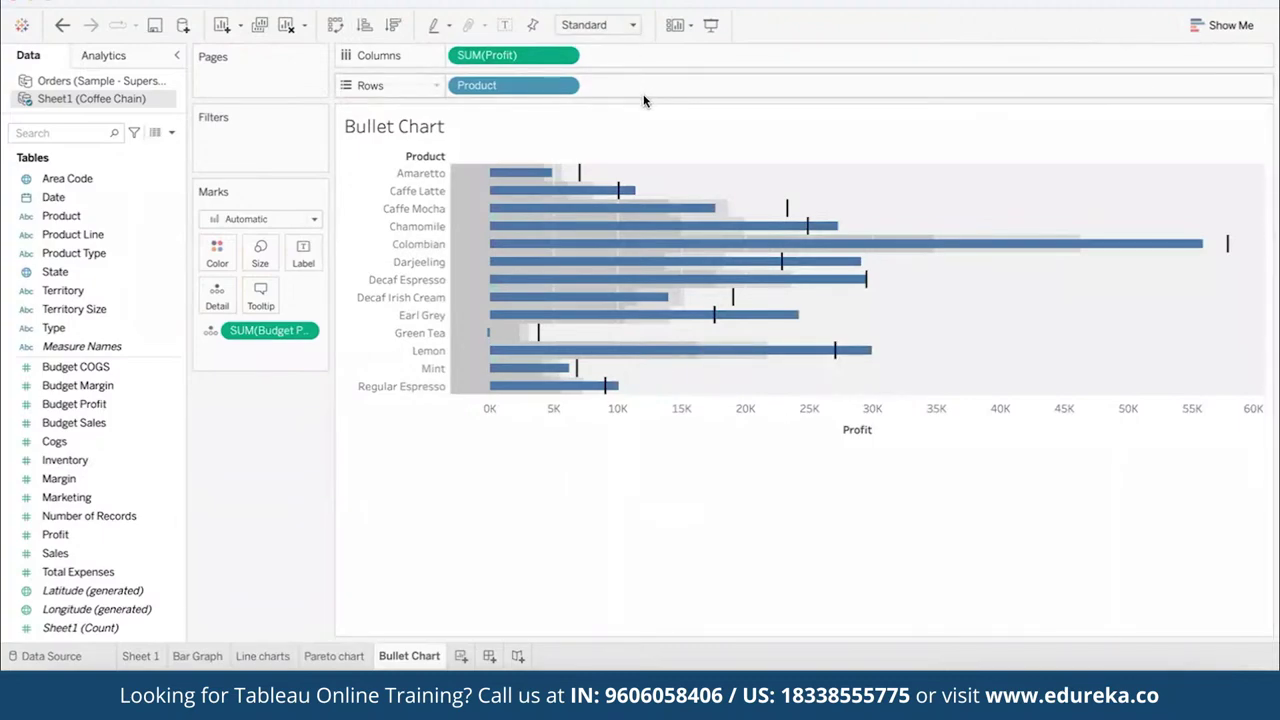
click(735, 300)
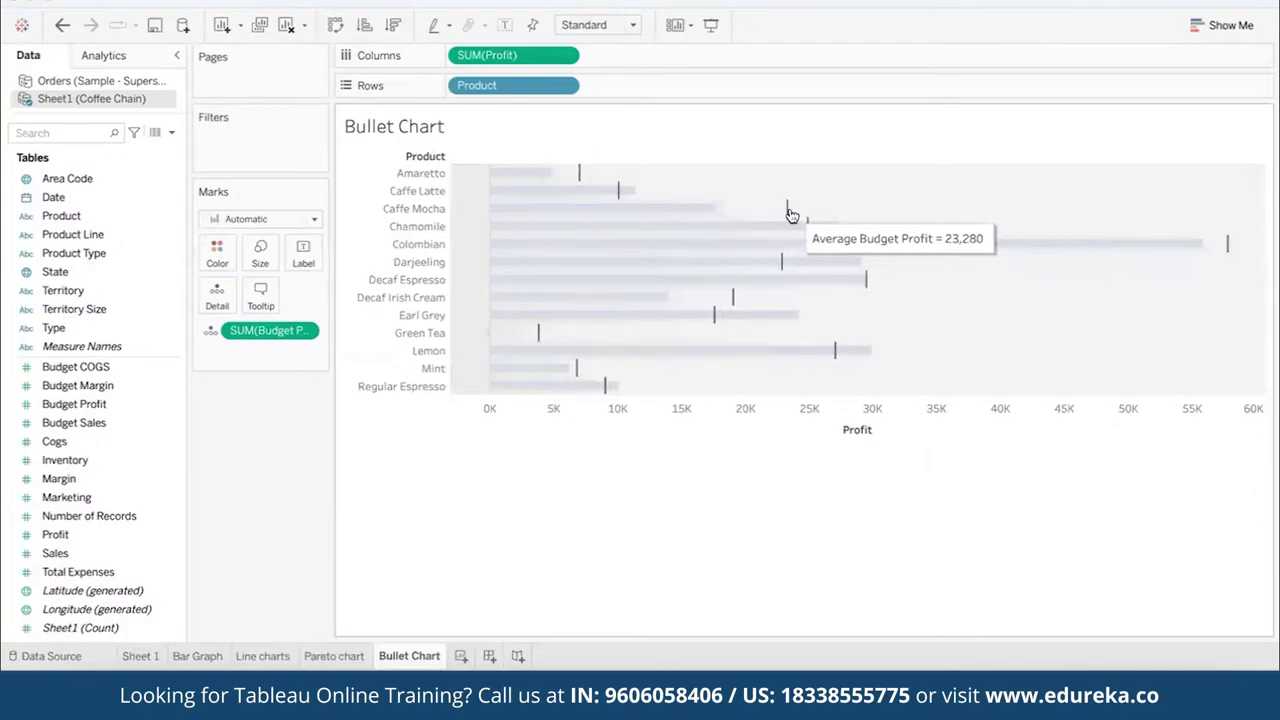
- Fit the bullet chart to Entire View with no marks selected, and make its bars thinner
click(632, 25)
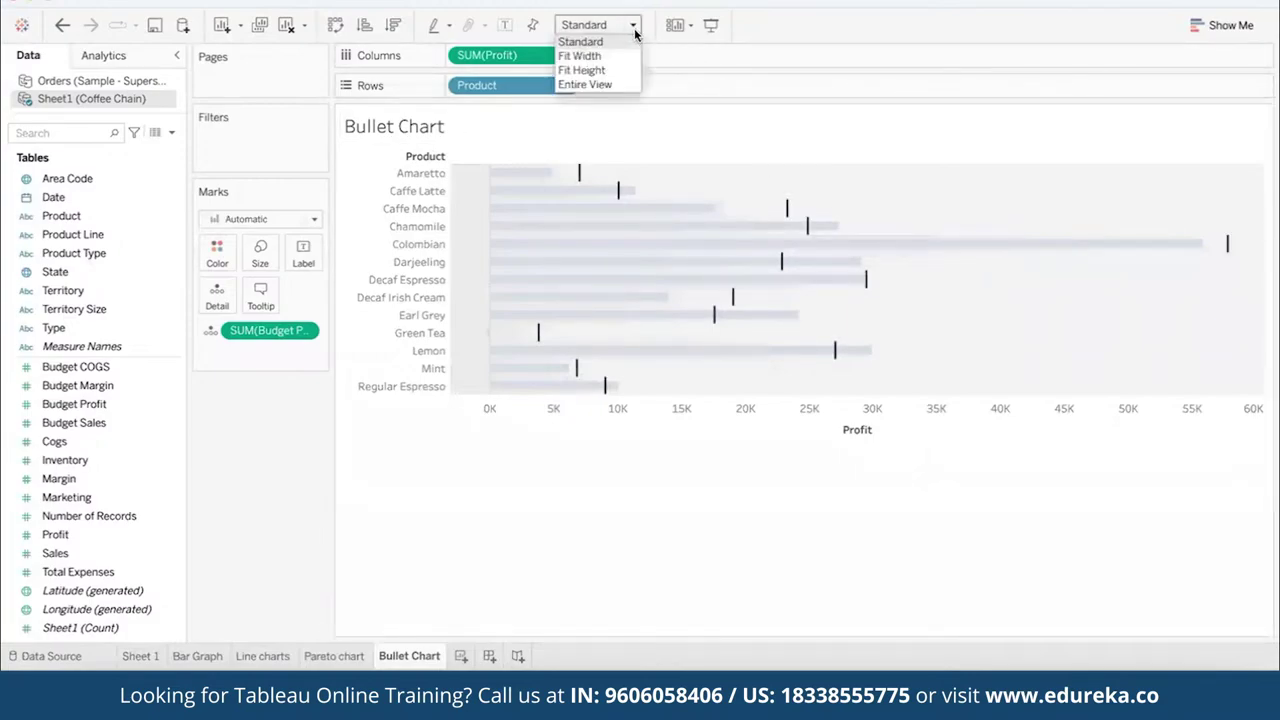
click(604, 84)
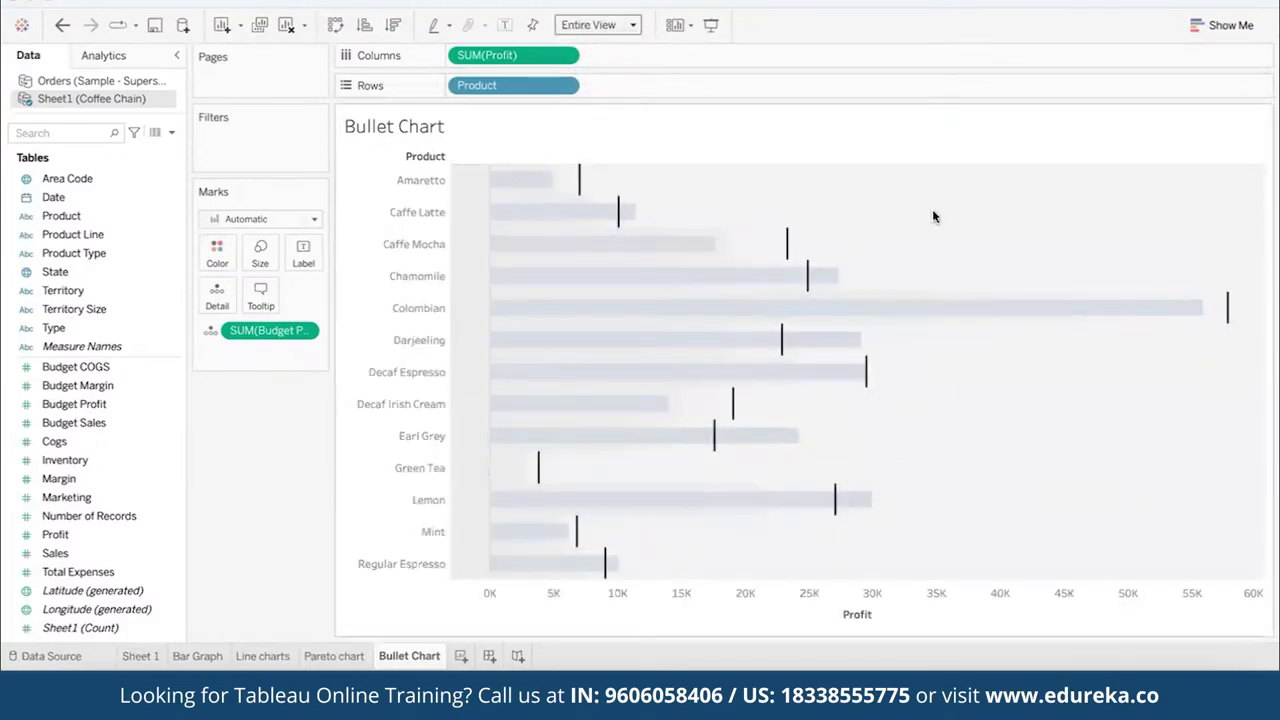
click(934, 216)
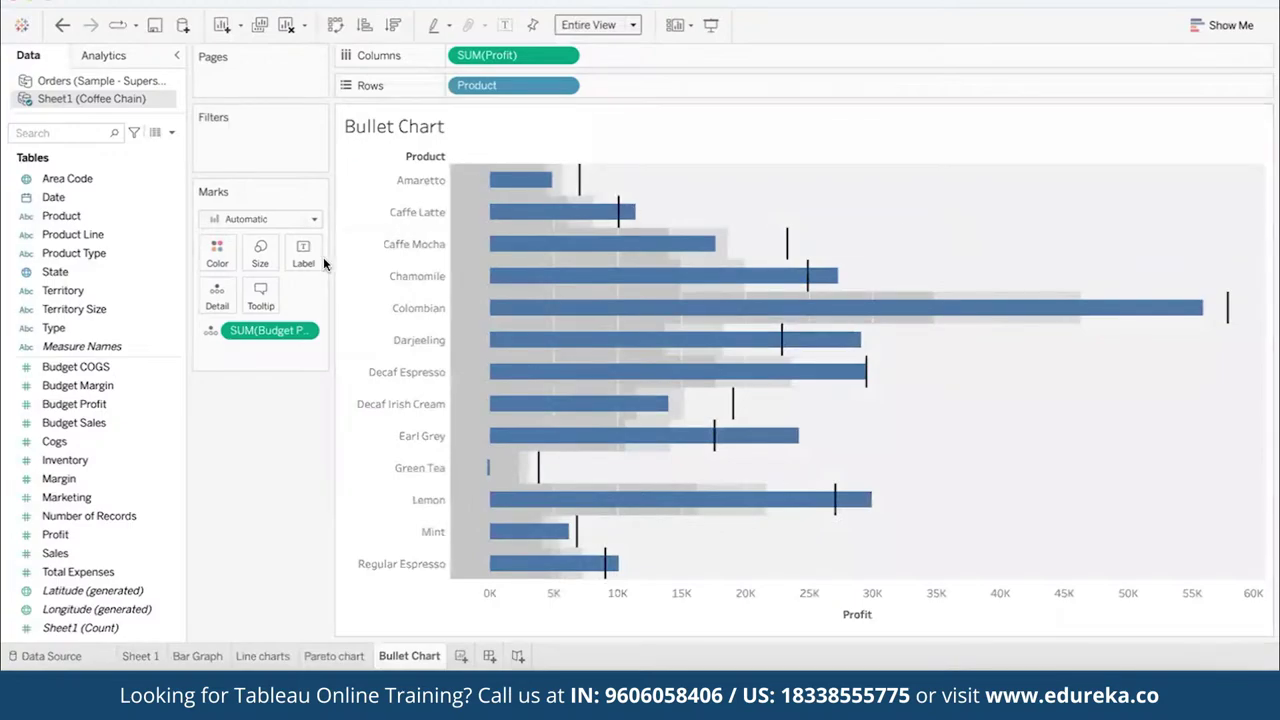
click(260, 253)
drag(329, 297, 300, 443)
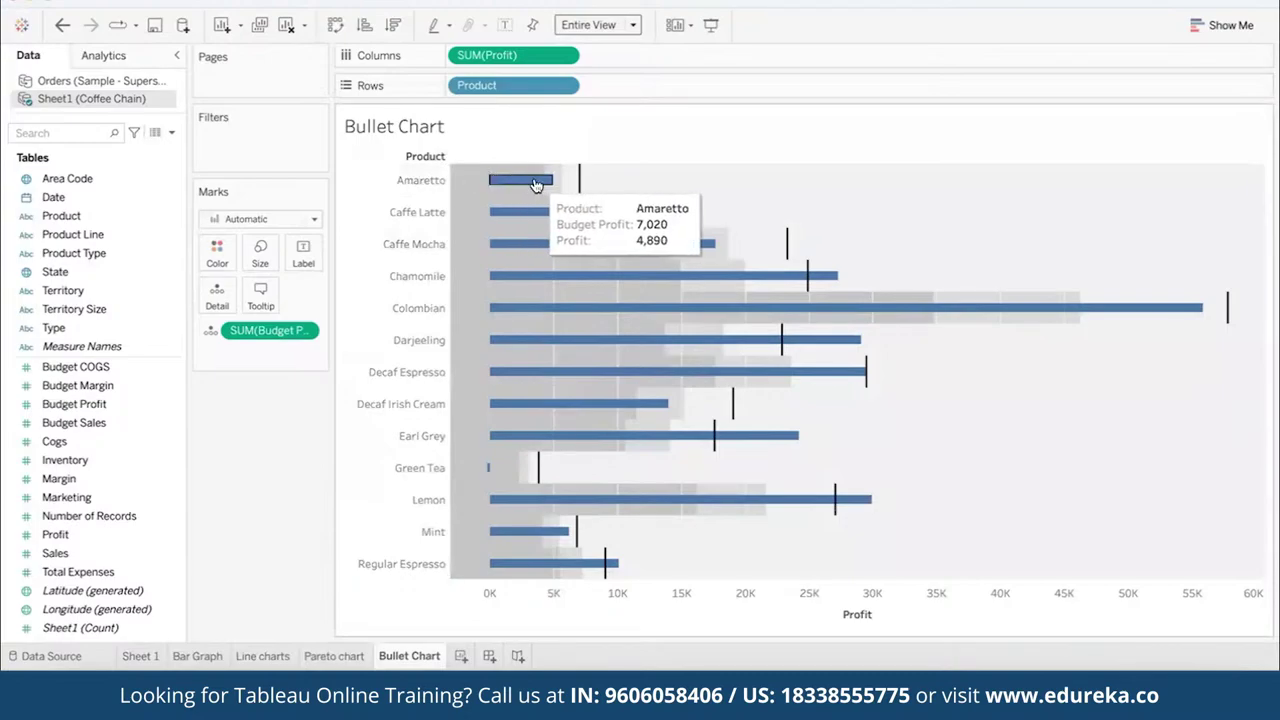
- Compare the Amaretto and Colombian profit bars with their budget profit lines and Colombian's 60% and 80% bands, clearing the selection
mouse_move(580, 183)
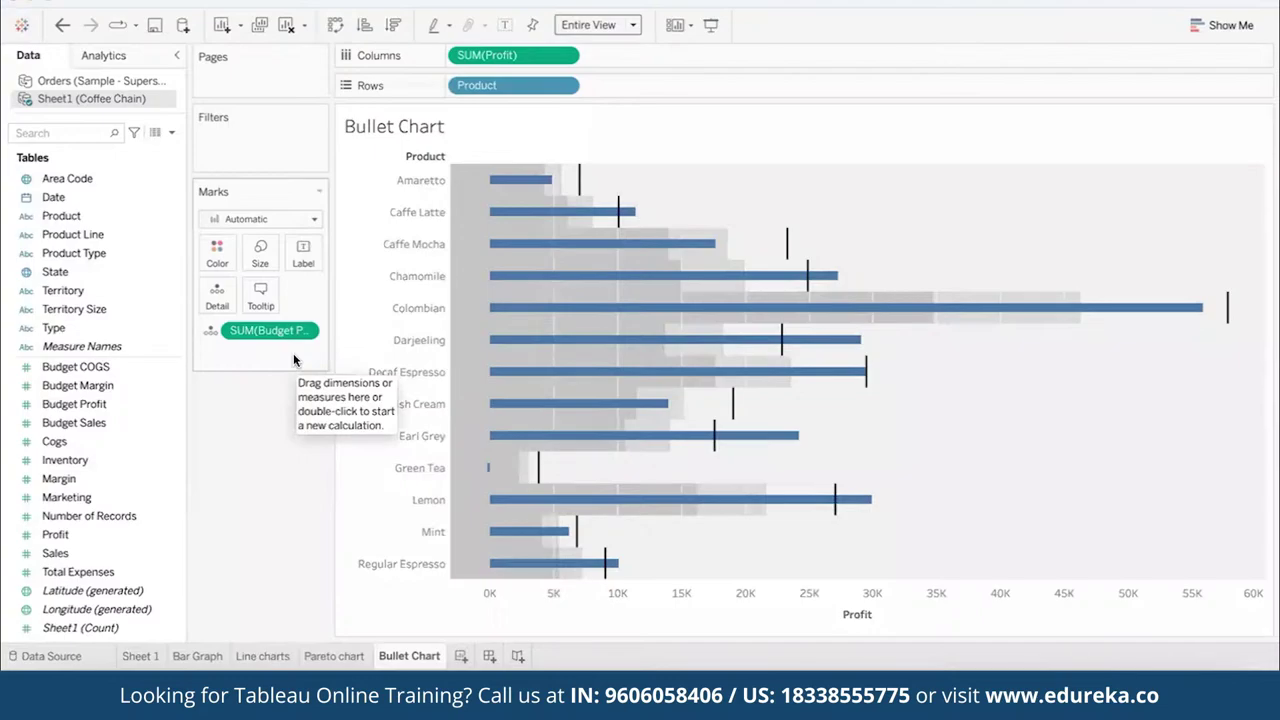
click(396, 307)
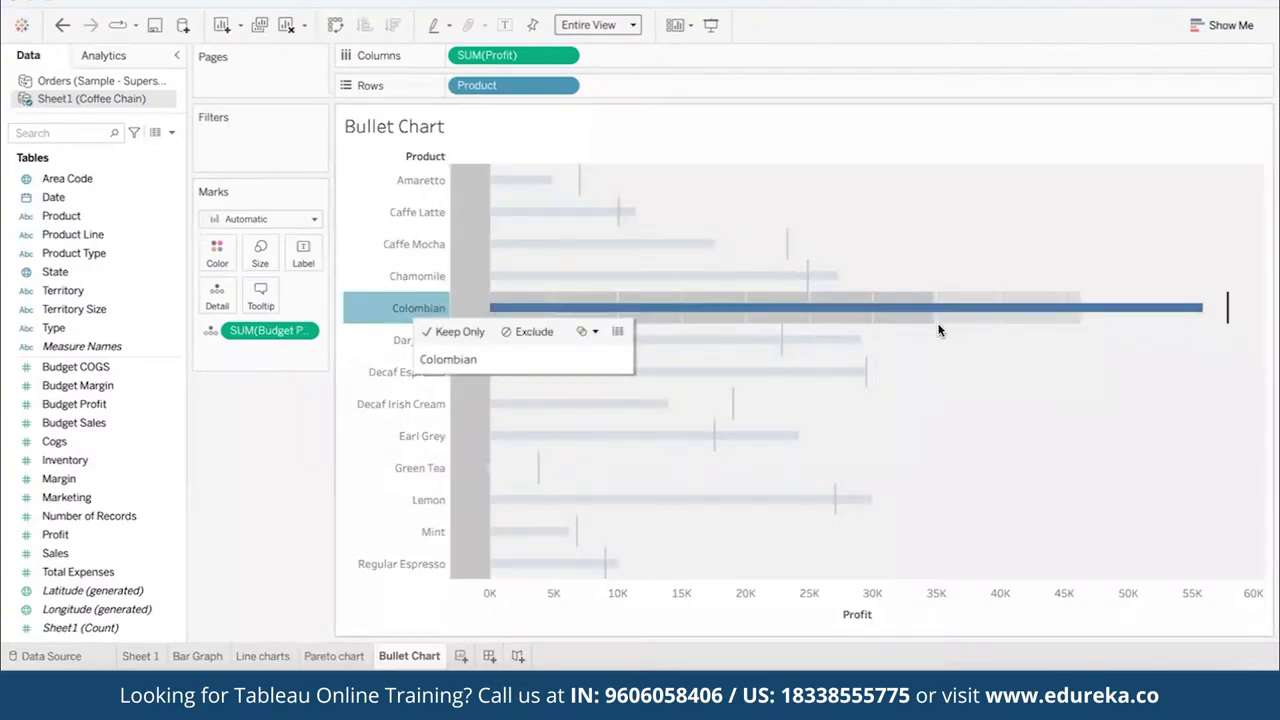
mouse_move(933, 331)
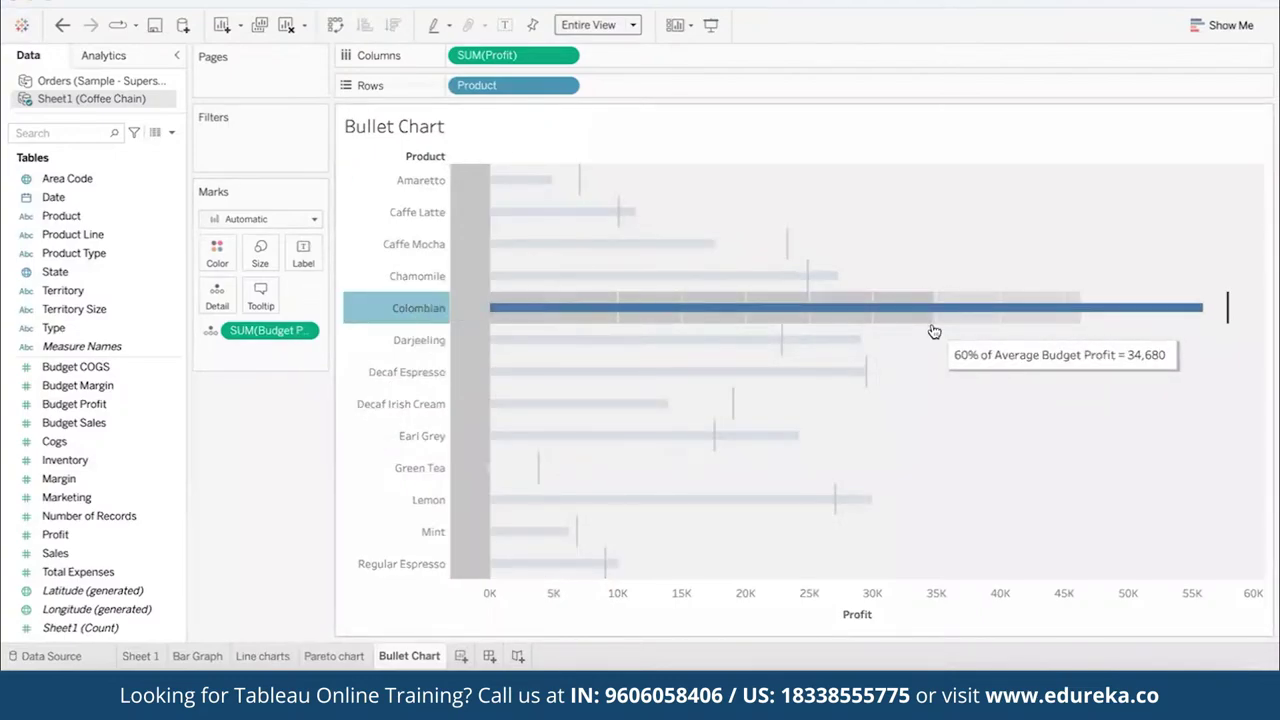
mouse_move(1079, 327)
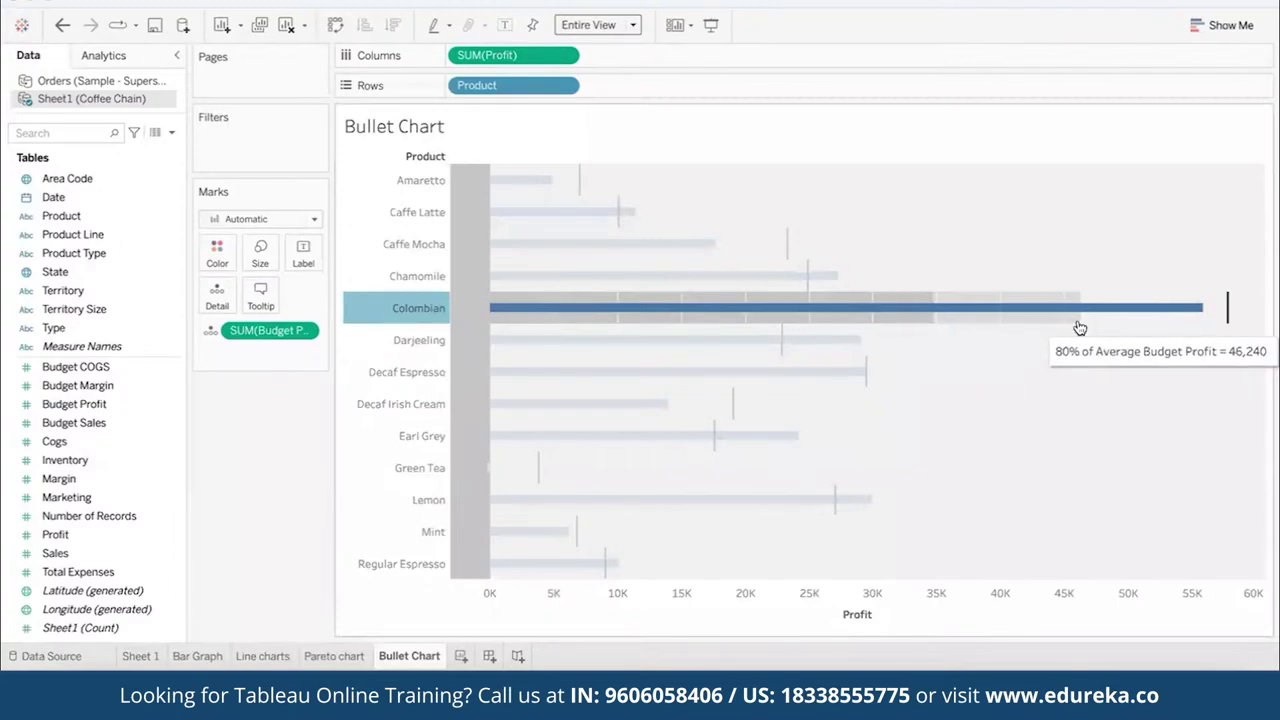
mouse_move(1224, 316)
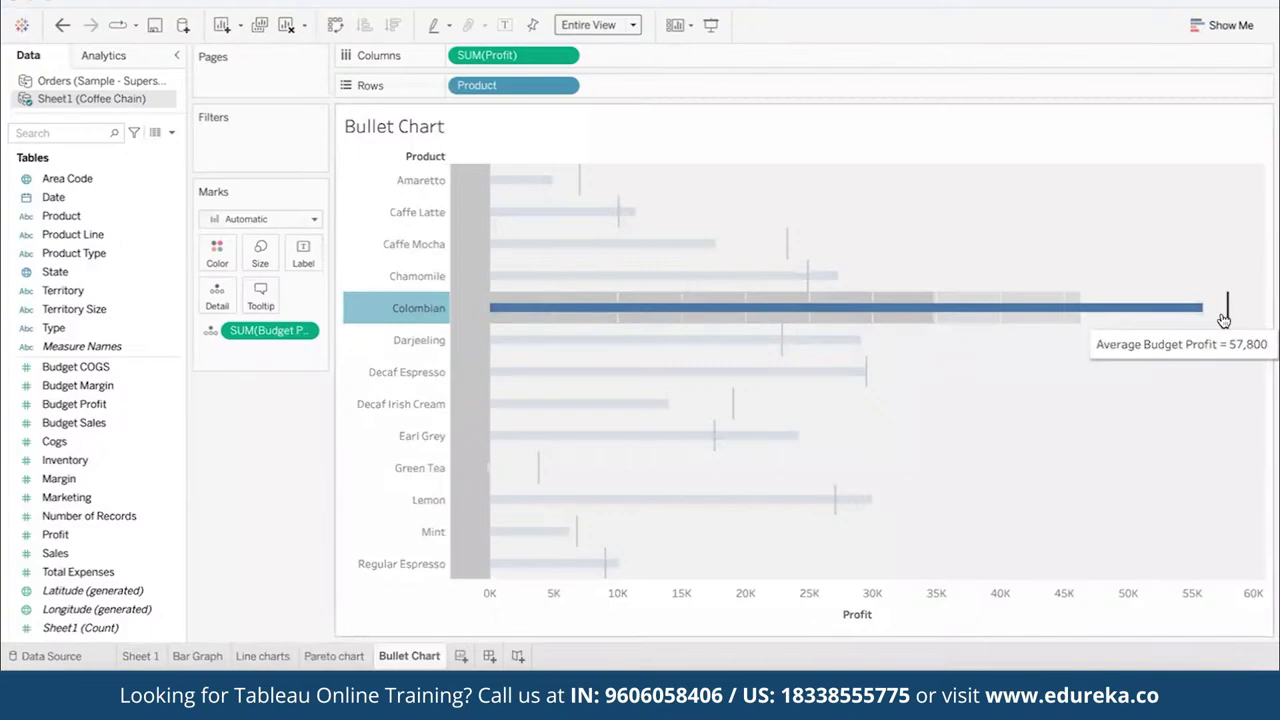
click(1148, 386)
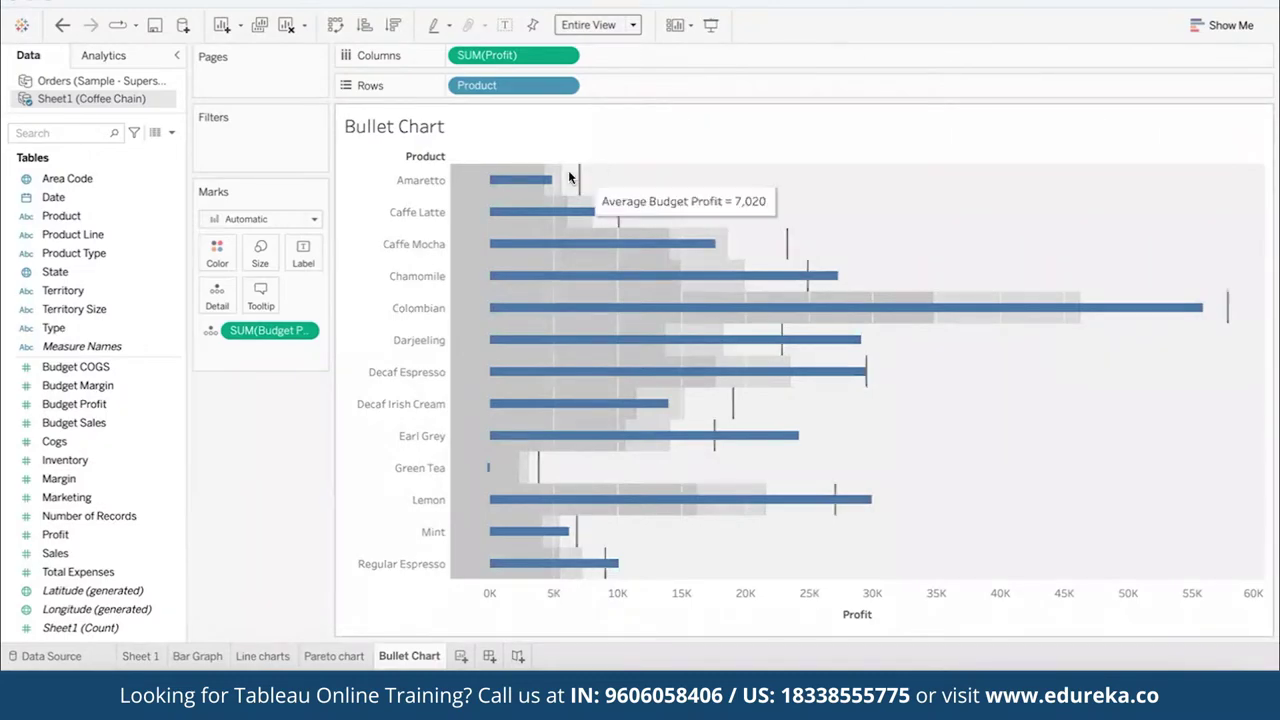
mouse_move(558, 196)
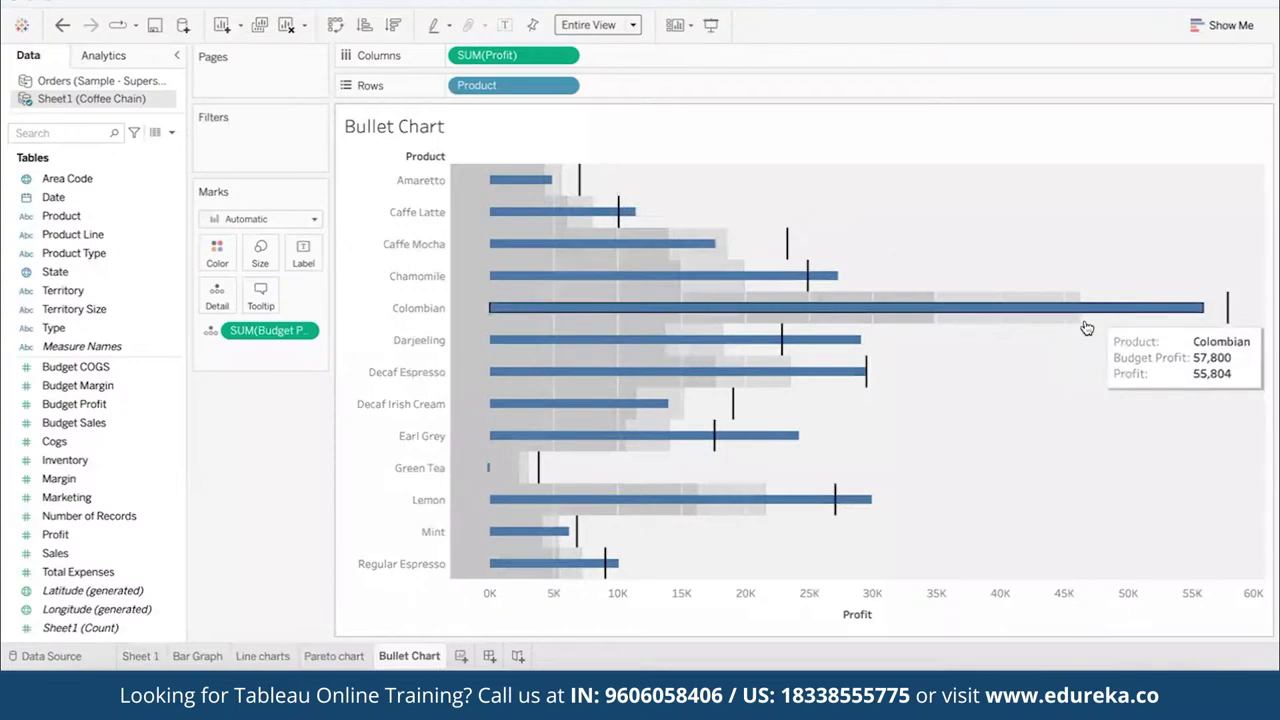
mouse_move(1225, 333)
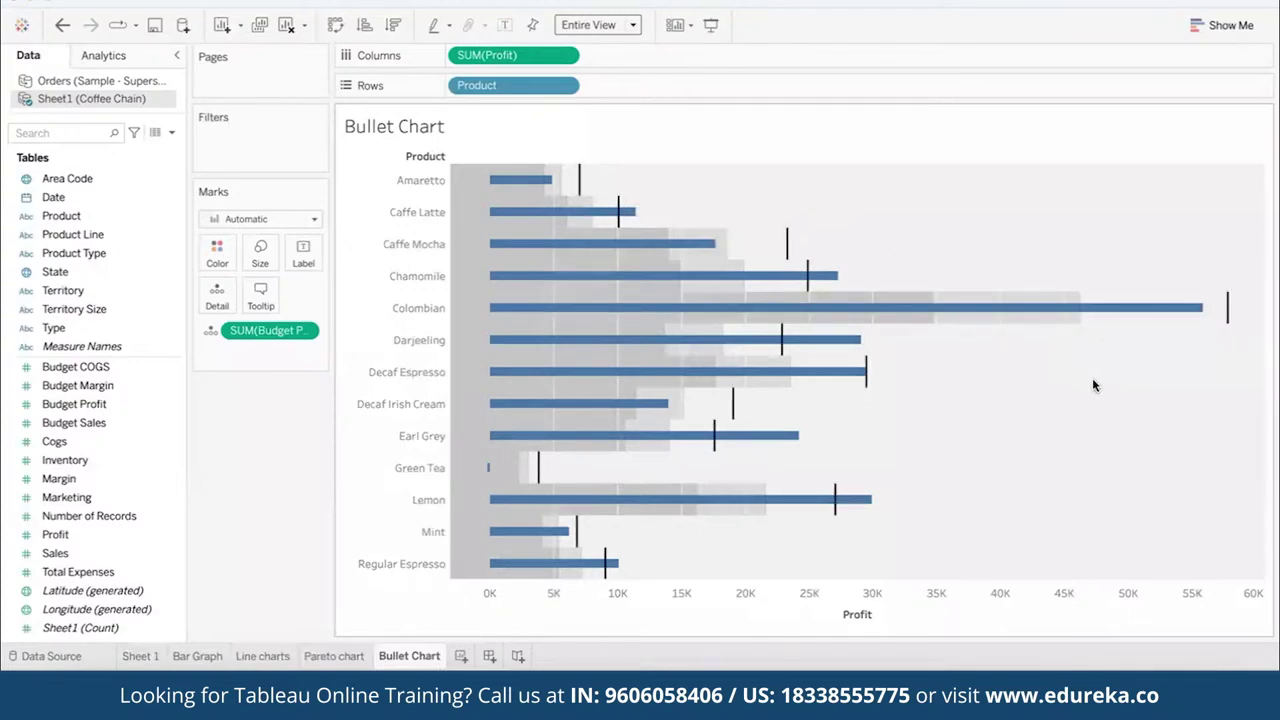
- Highlight the Earl Grey row of the bullet chart, clear the selection, and inspect Mint's profit against its budget profit
click(385, 436)
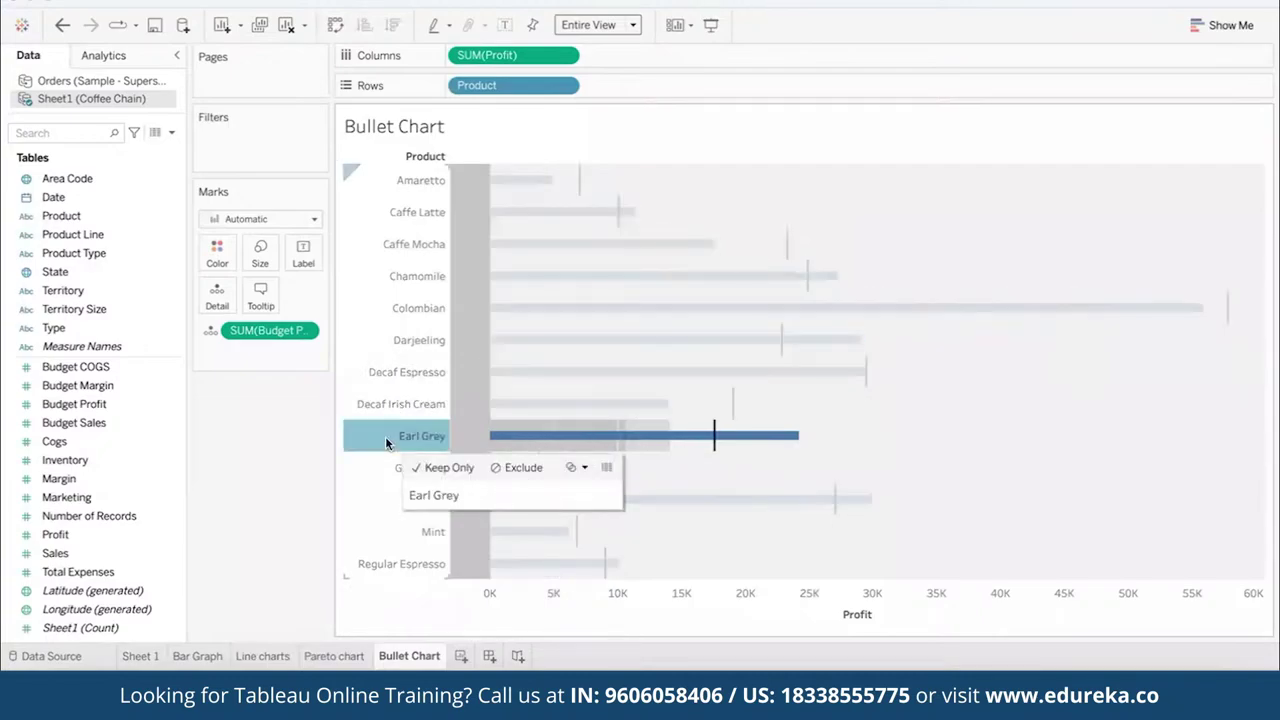
click(752, 470)
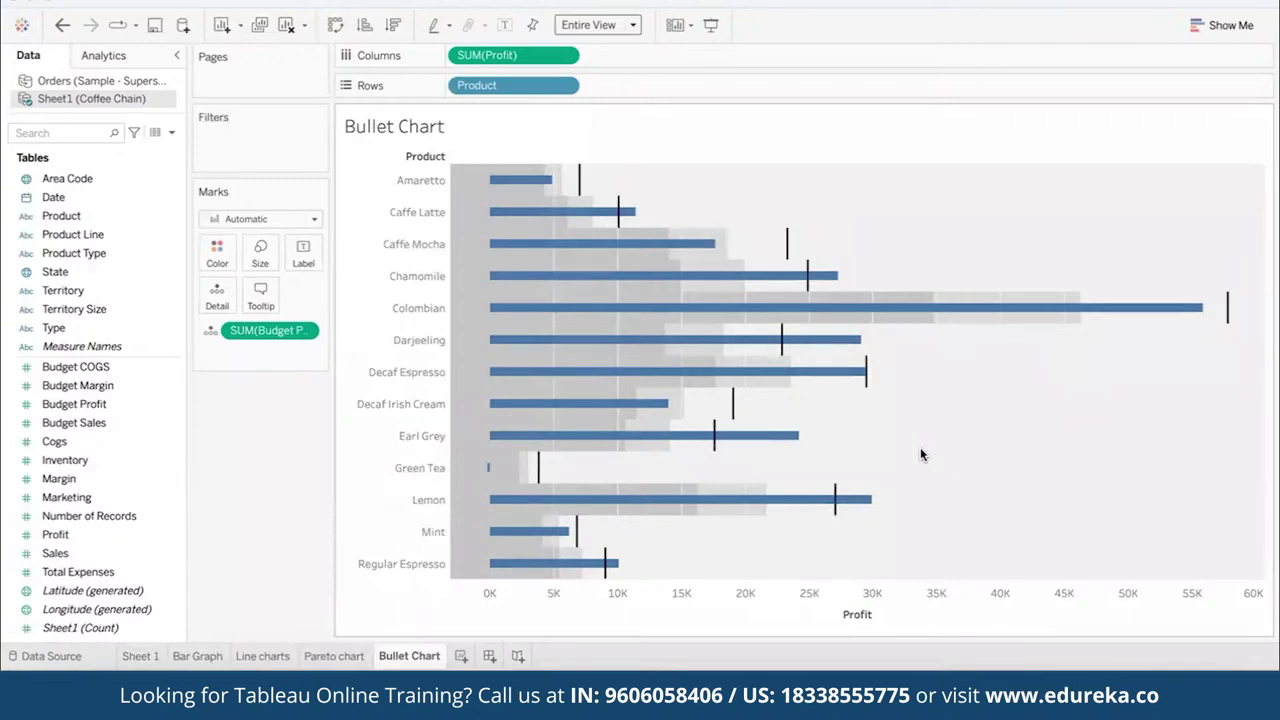
mouse_move(870, 505)
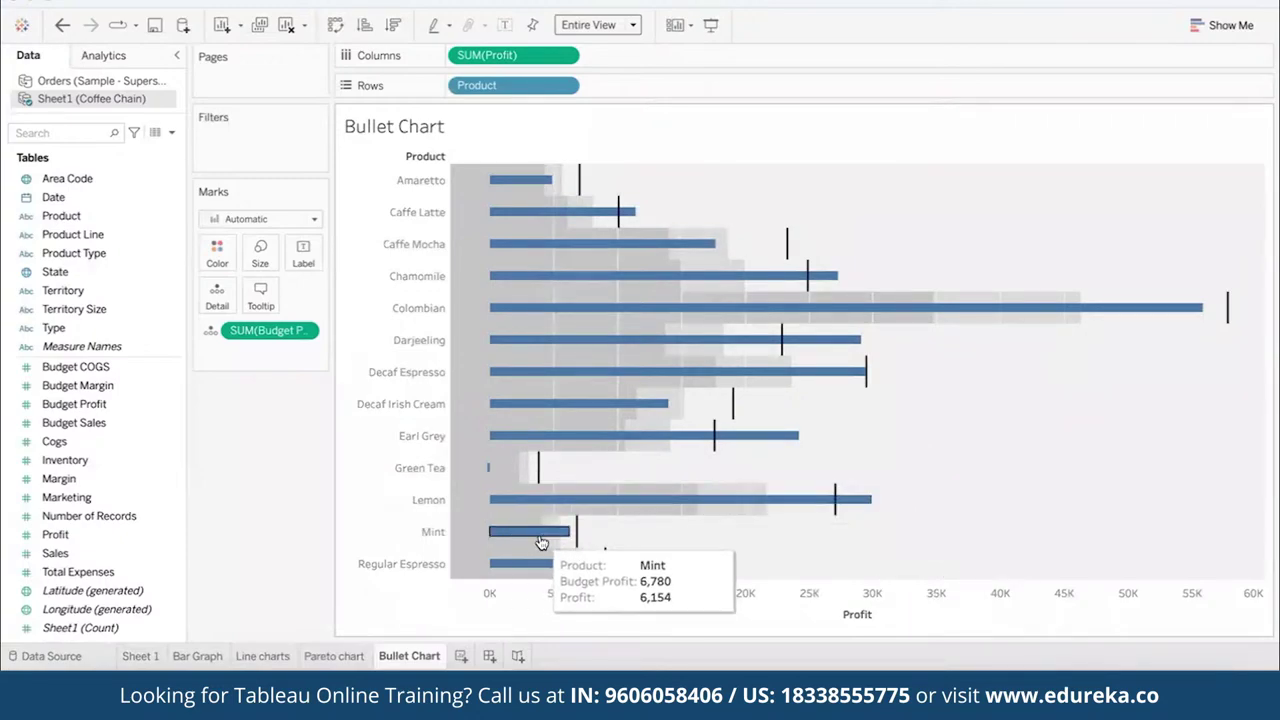
mouse_move(543, 545)
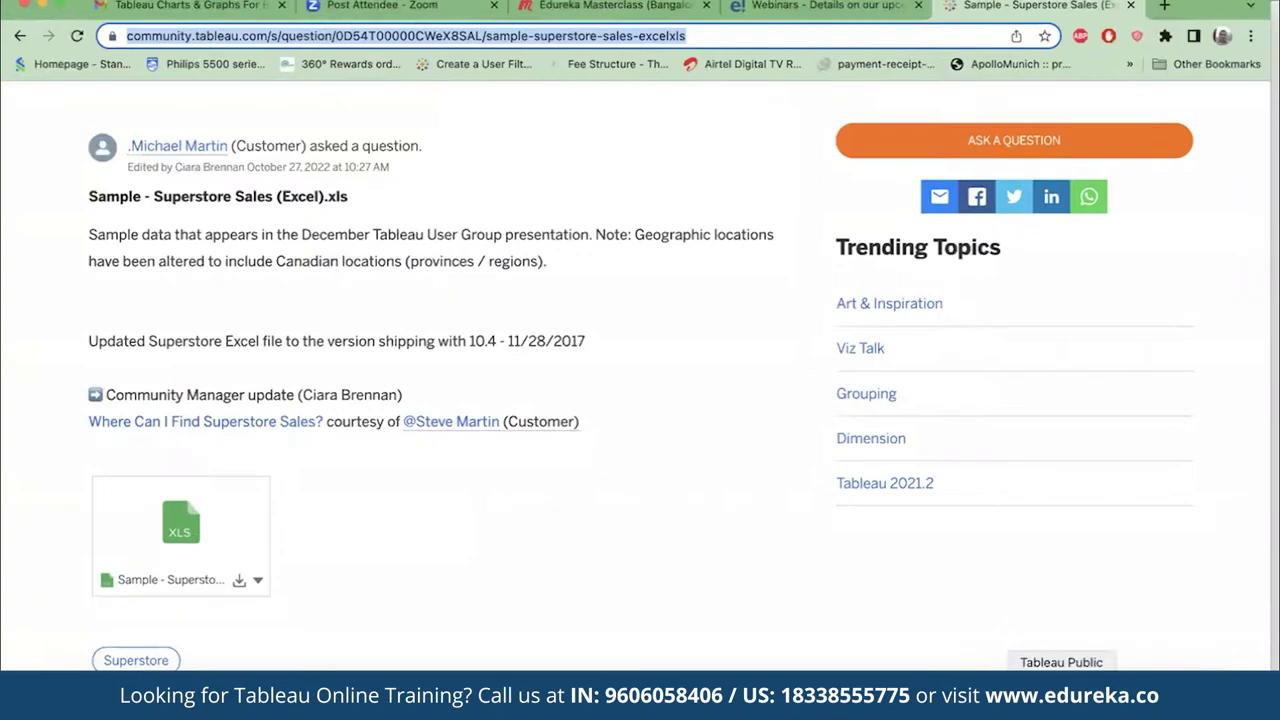
- Switch back to Tableau and add a new worksheet named "Text Table"
click(1062, 695)
click(460, 656)
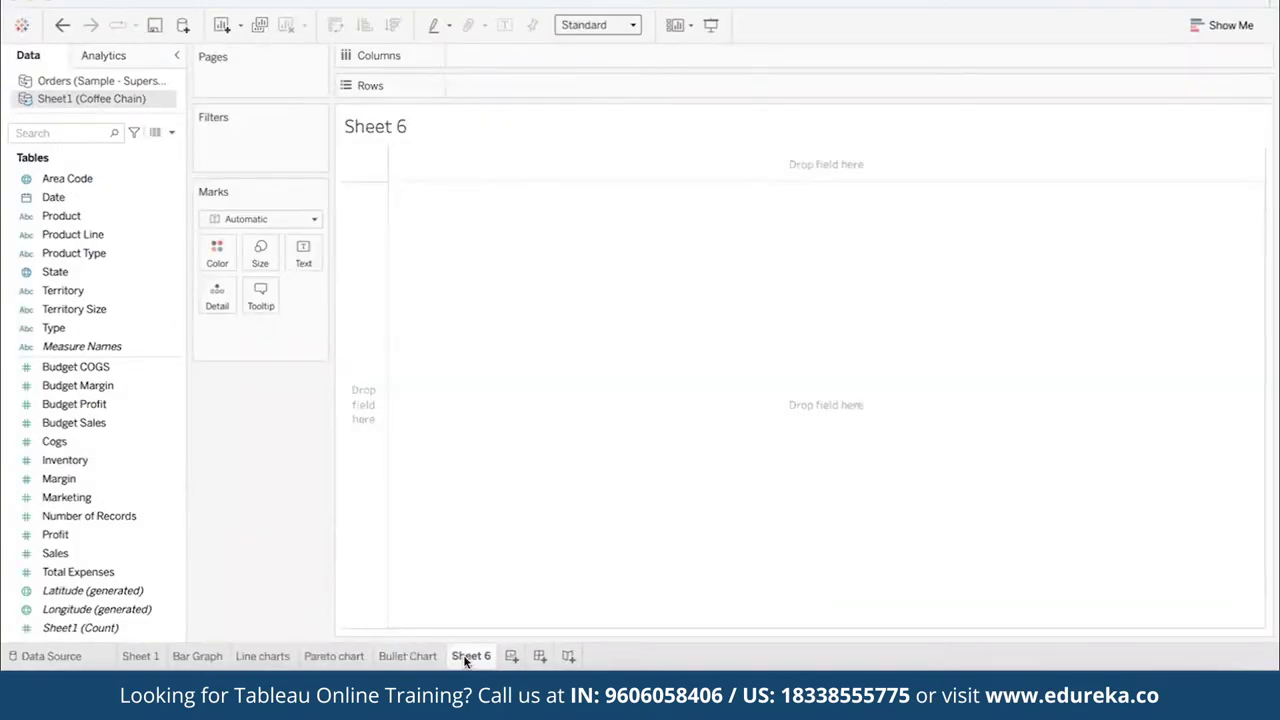
double_click(465, 656)
text(Text Table)
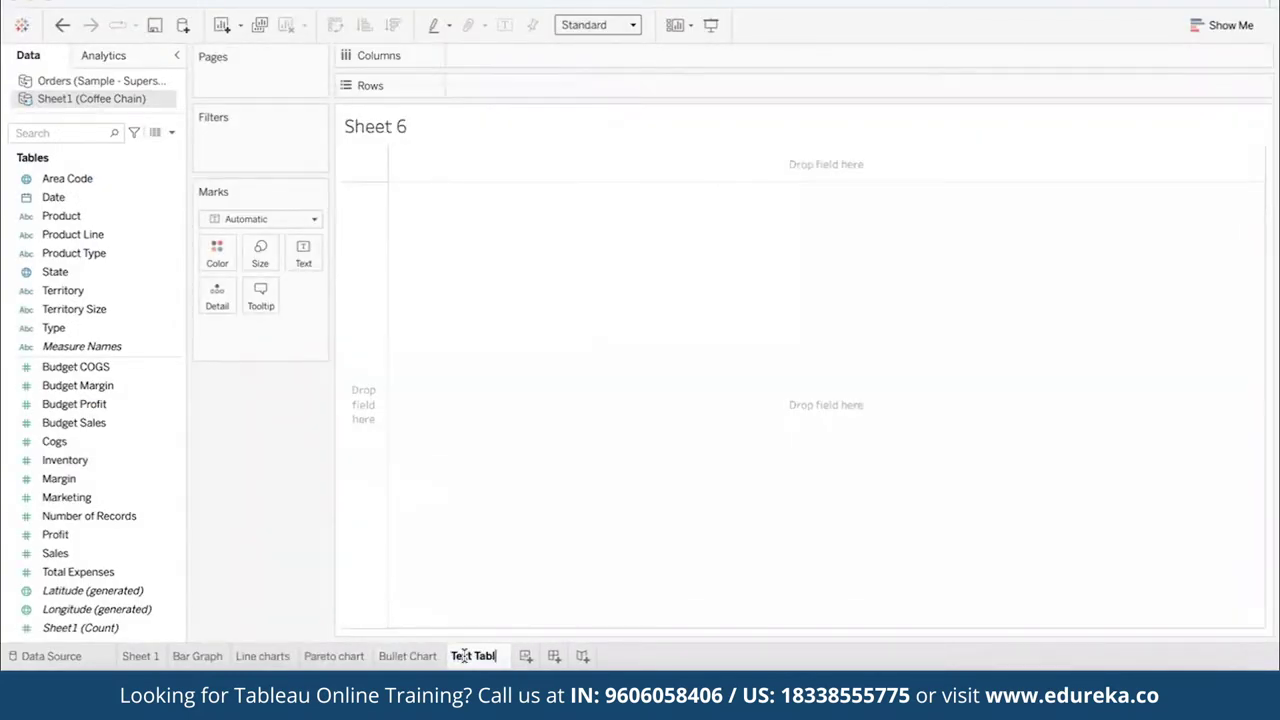
key(Return)
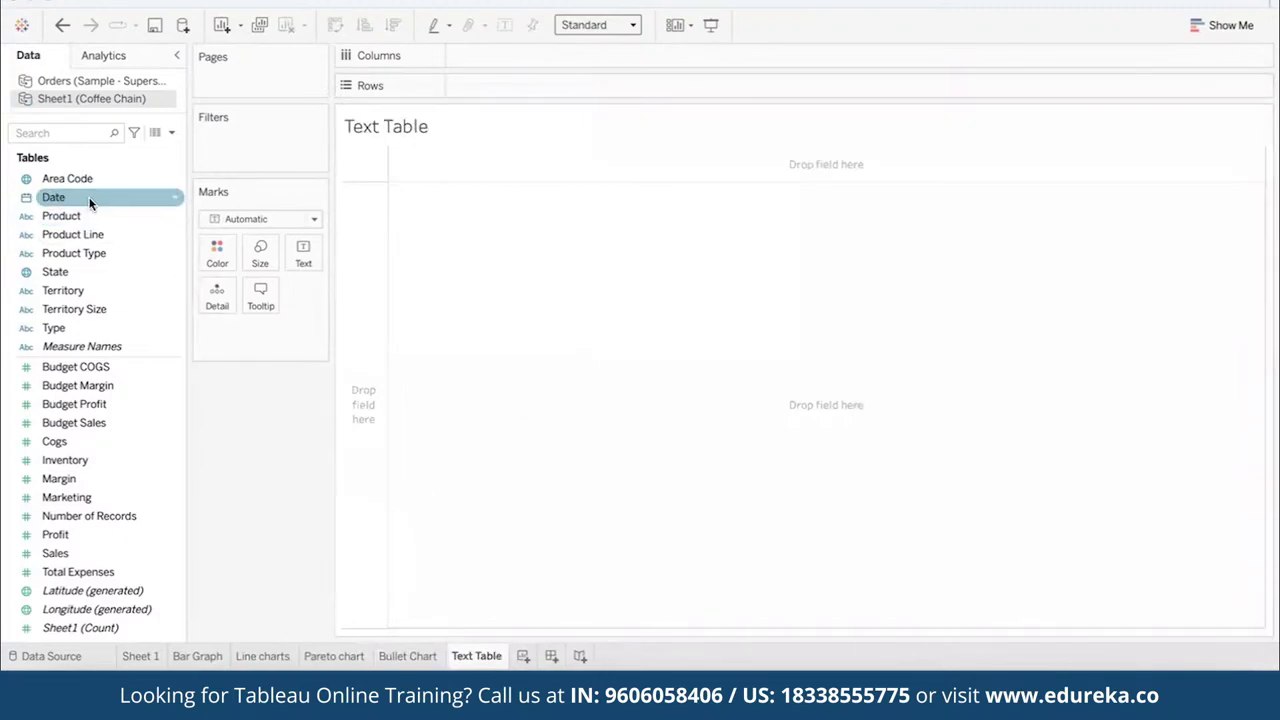
- From the Superstore Orders data, build a text table of Profit with Sub-Category rows and Order Date year columns
click(106, 81)
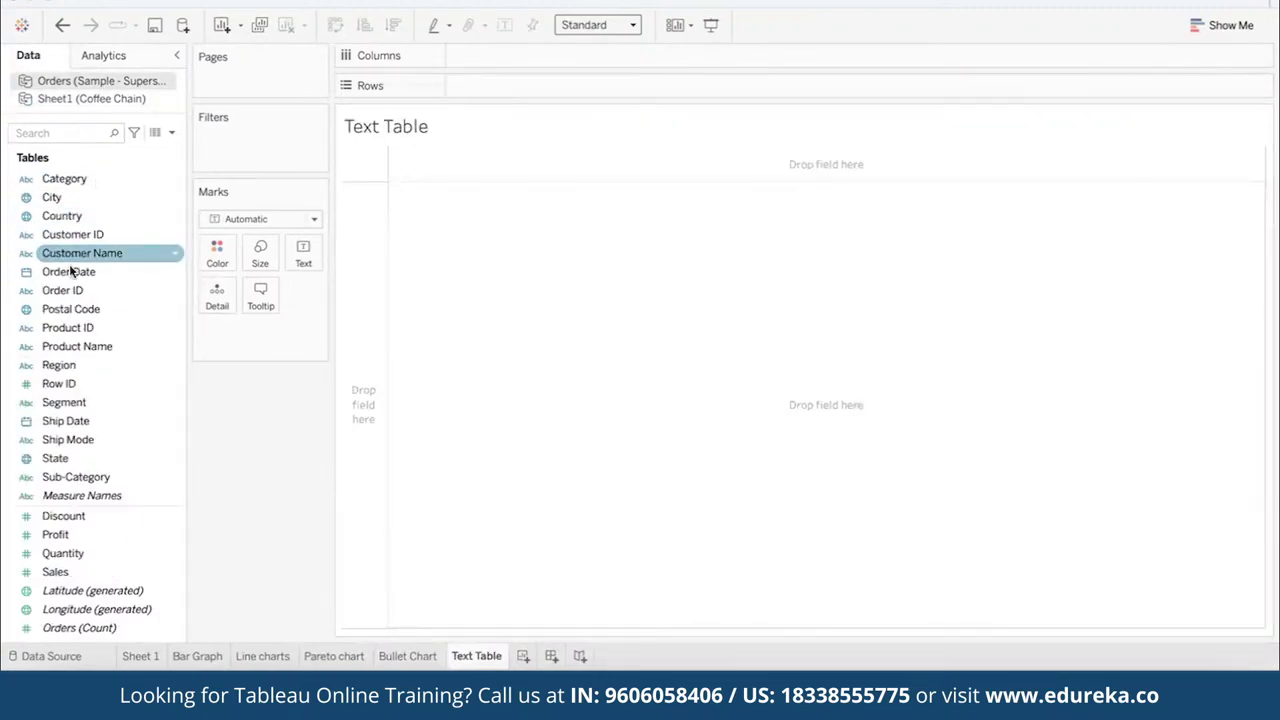
drag(69, 271, 484, 53)
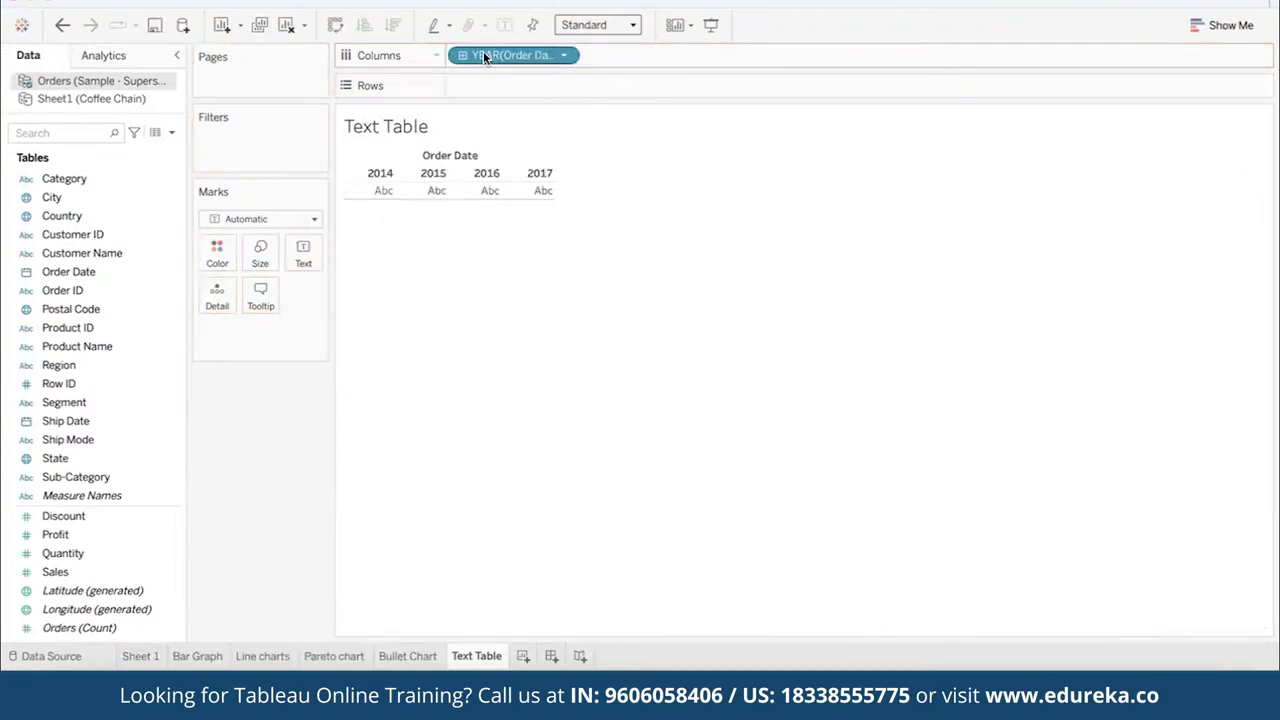
drag(85, 475, 497, 84)
click(104, 536)
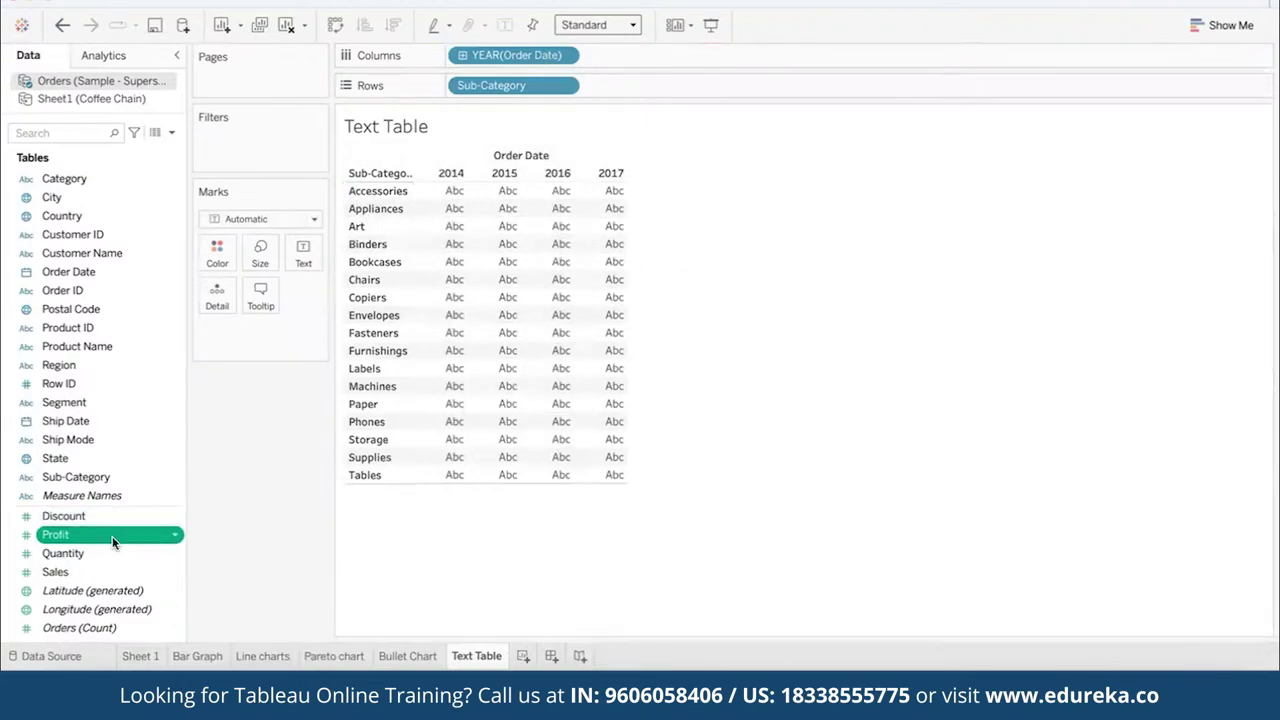
drag(101, 539, 305, 262)
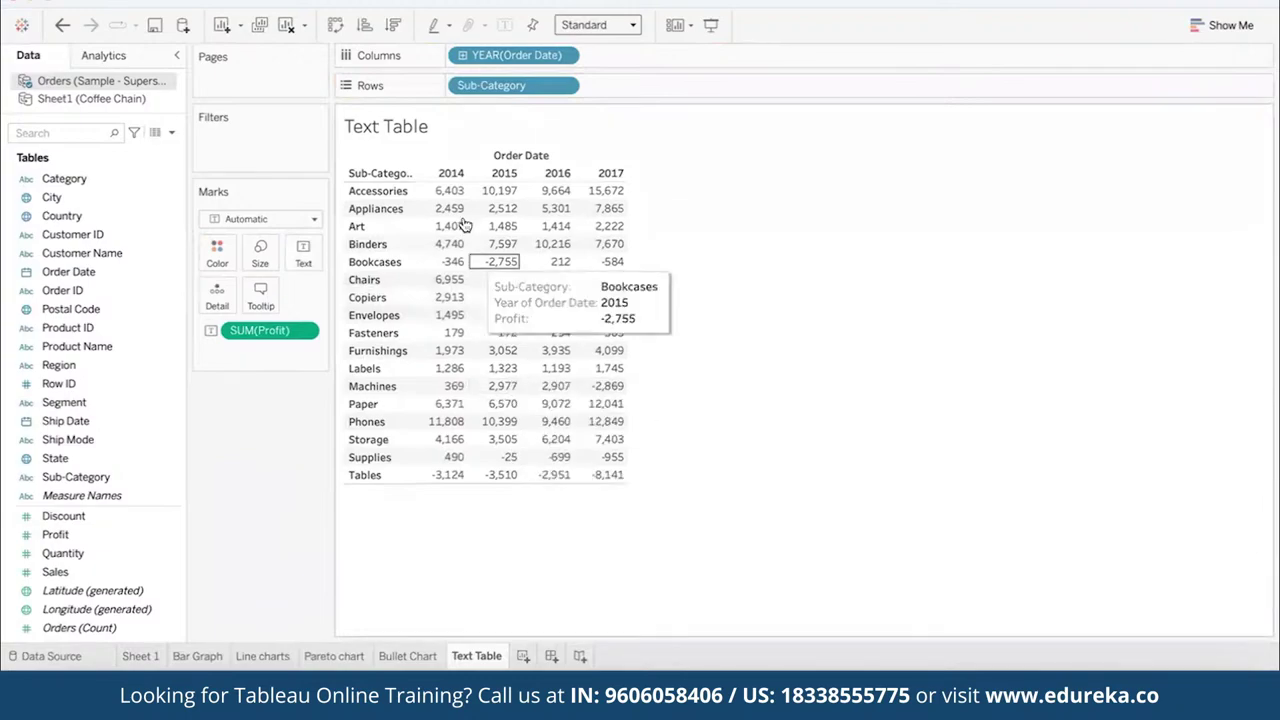
mouse_move(488, 270)
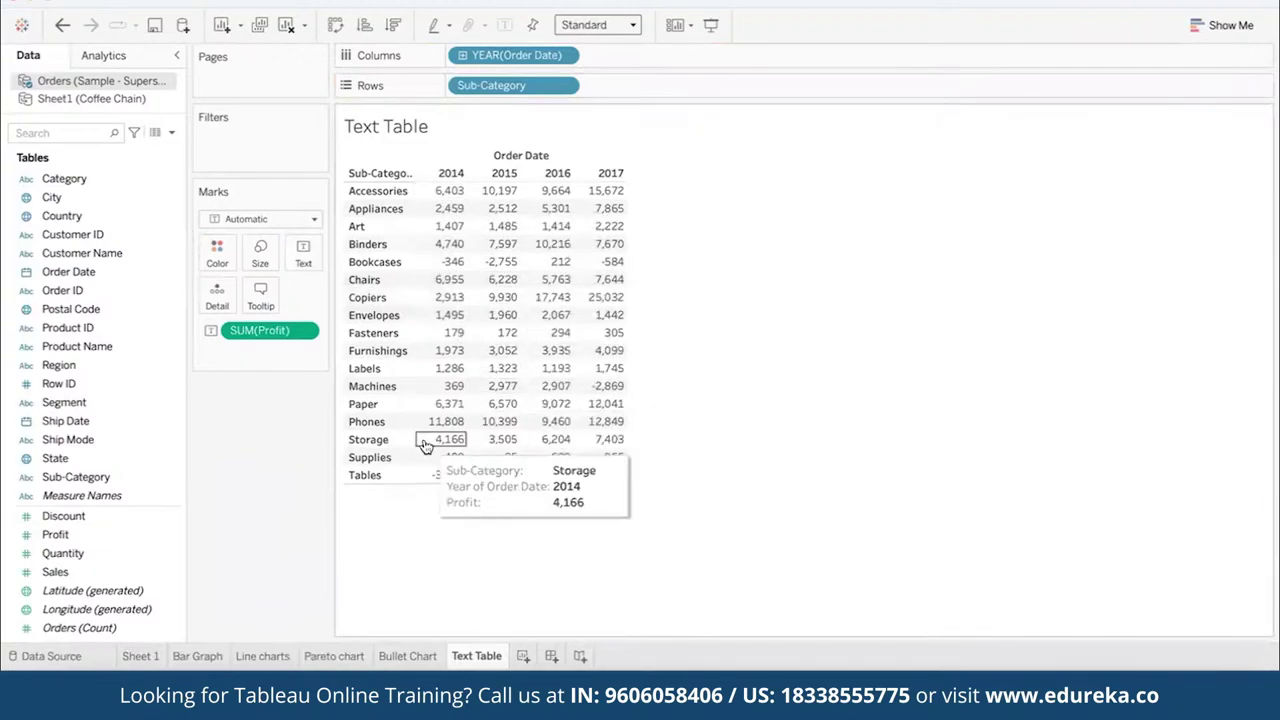
- Switch to the presentation, advance from the Text Tables slide to the Heat Map slide, and return to Tableau
key(super+Tab)
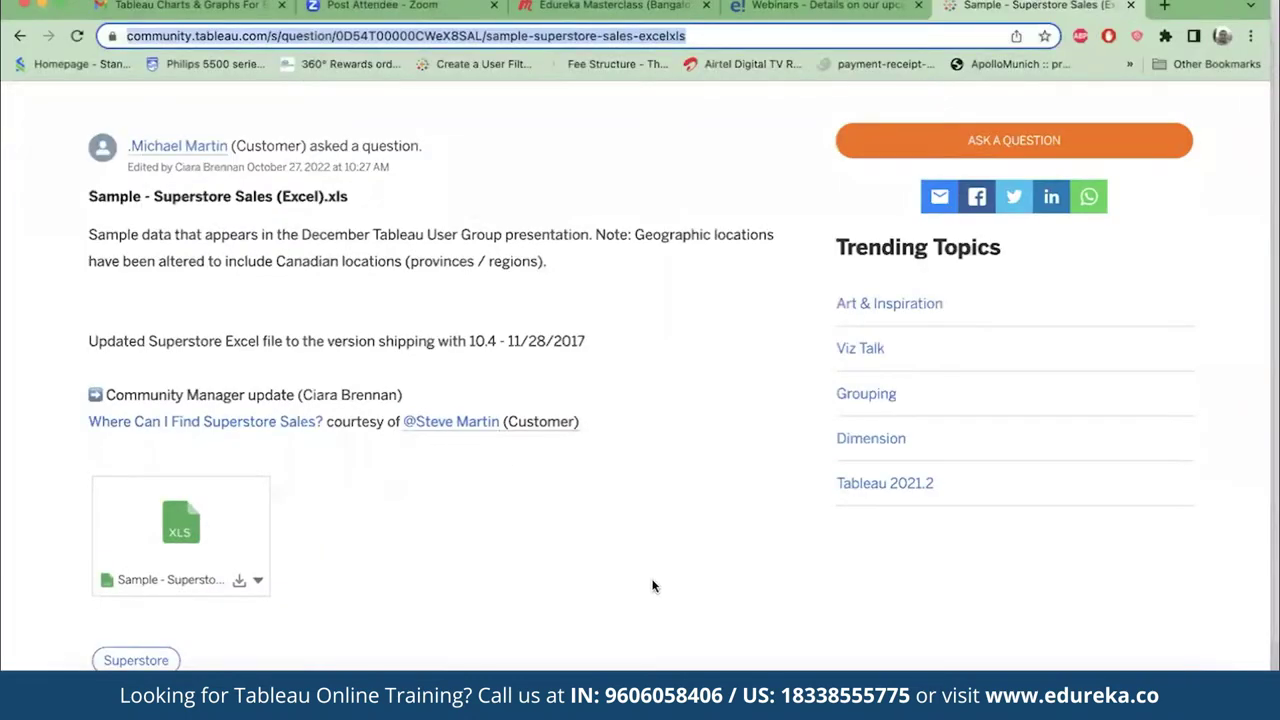
key(super+Tab)
key(super+Tab)
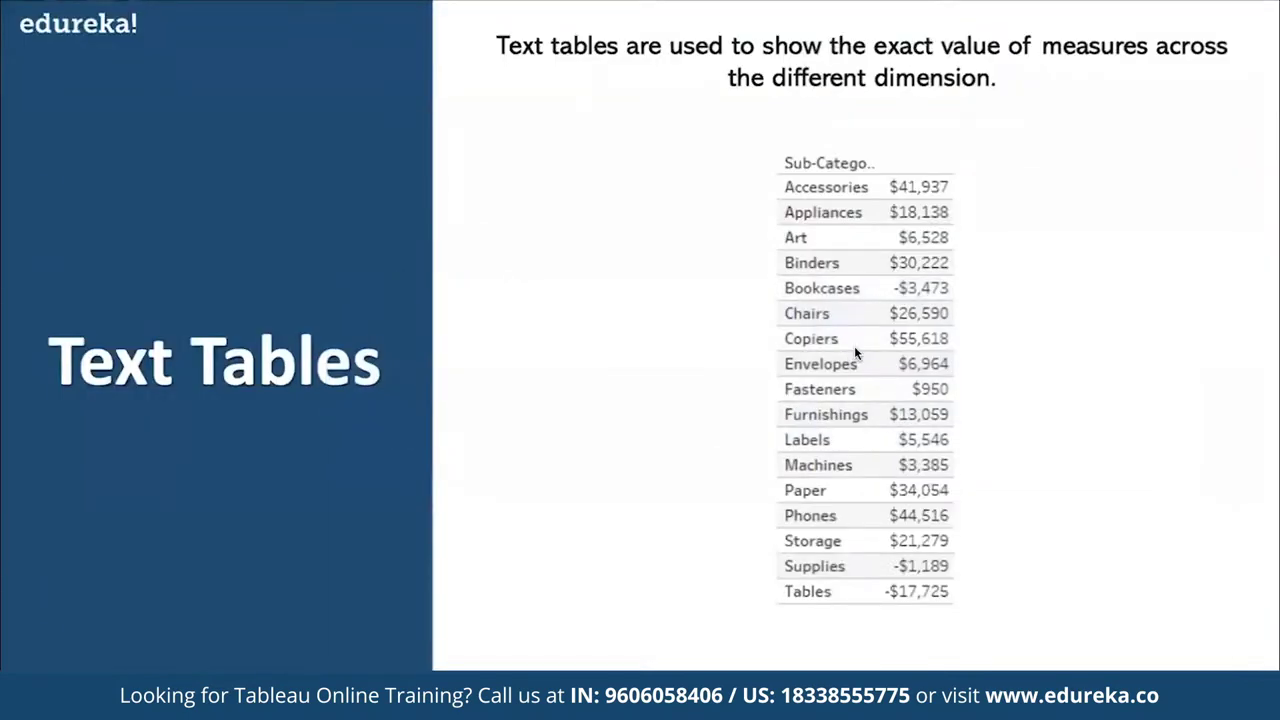
key(Right)
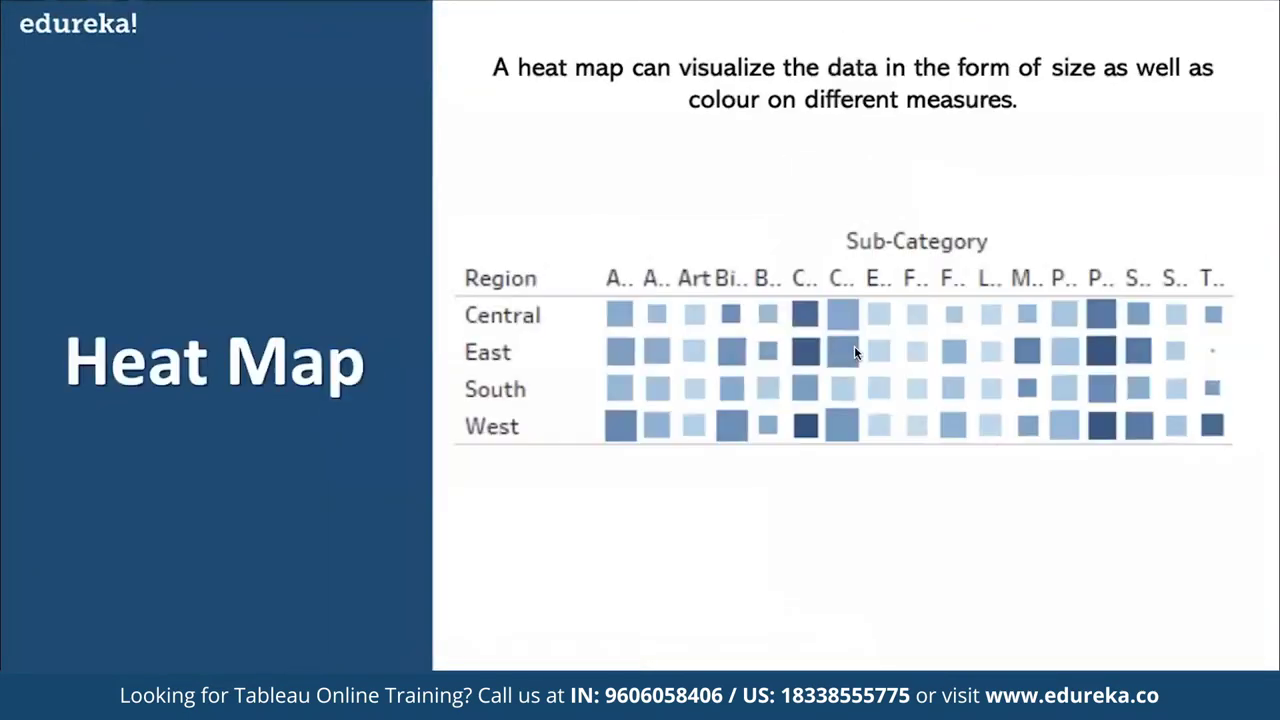
key(super+Tab)
key(super+Tab)
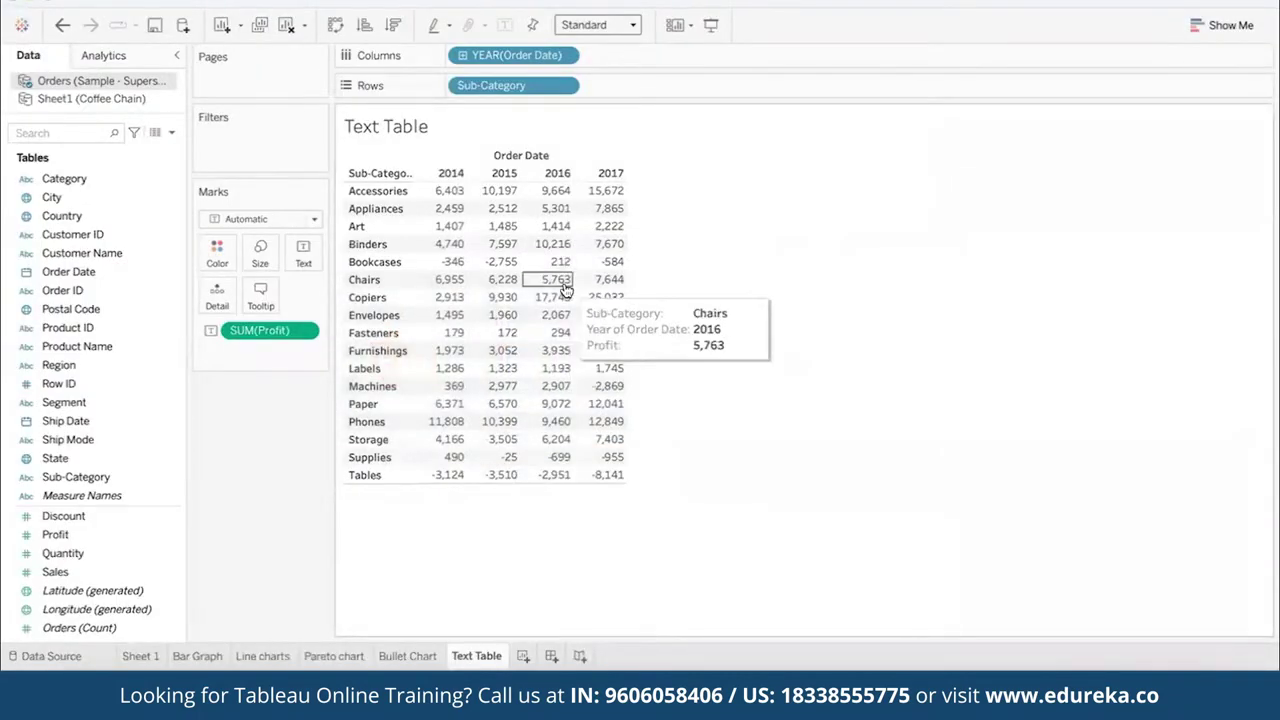
- Color the text table's values by Profit and change the mark type to Square
click(316, 219)
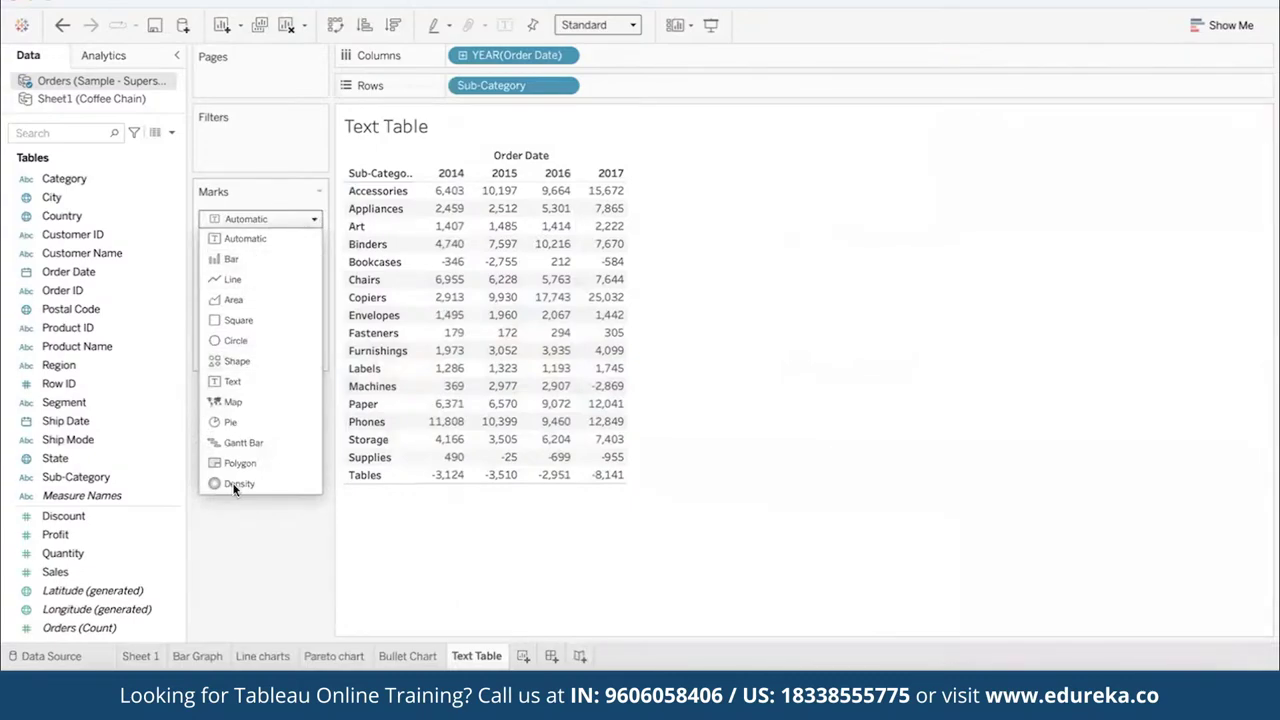
click(245, 536)
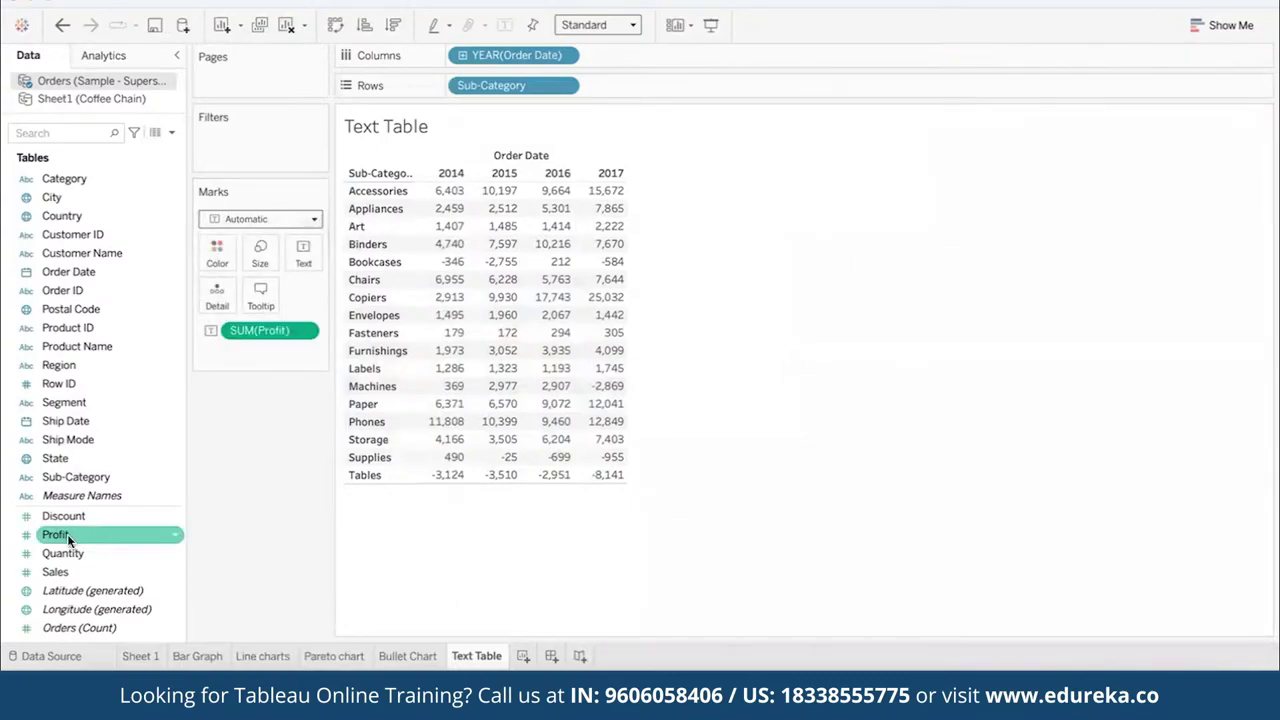
drag(67, 534, 211, 245)
drag(213, 254, 217, 252)
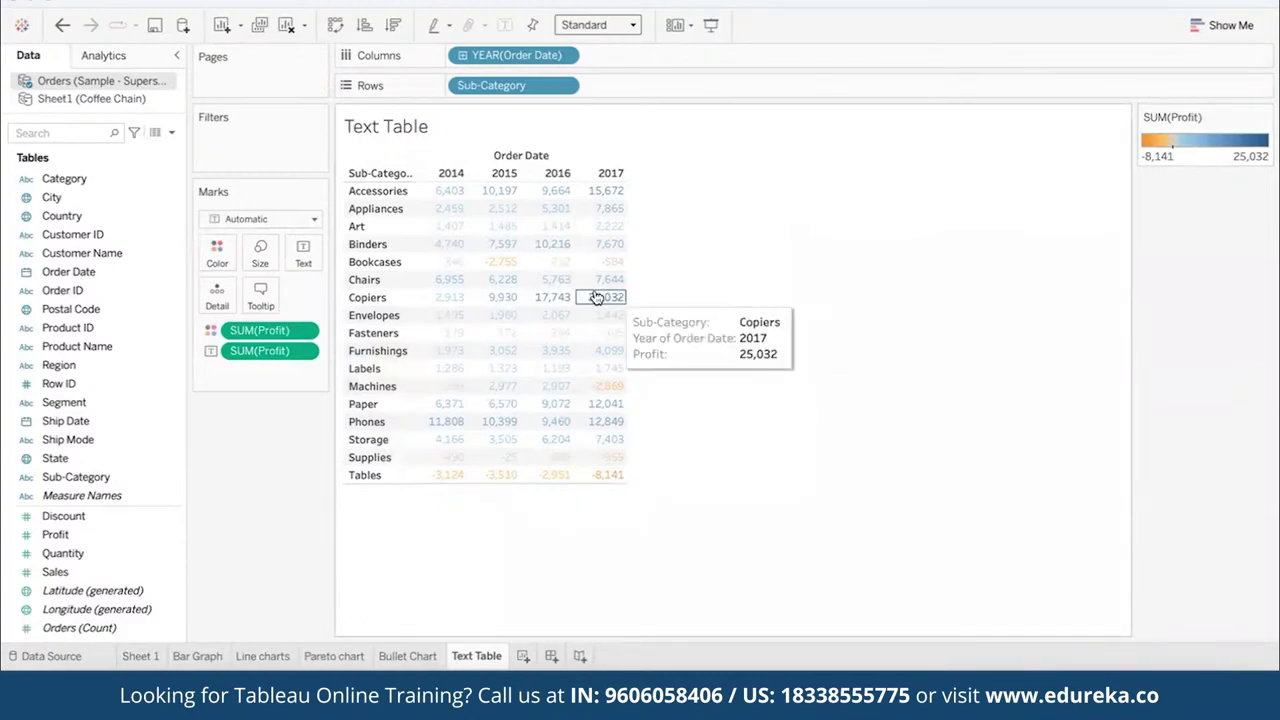
mouse_move(477, 302)
click(309, 218)
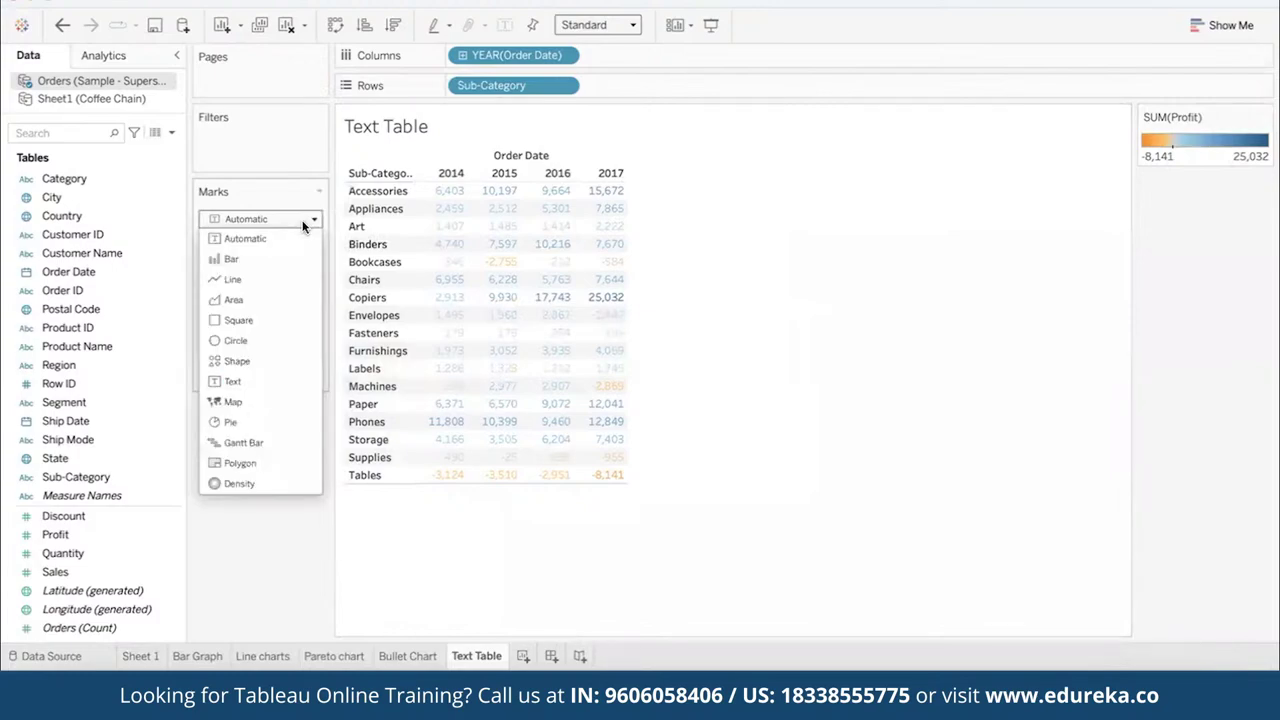
click(245, 319)
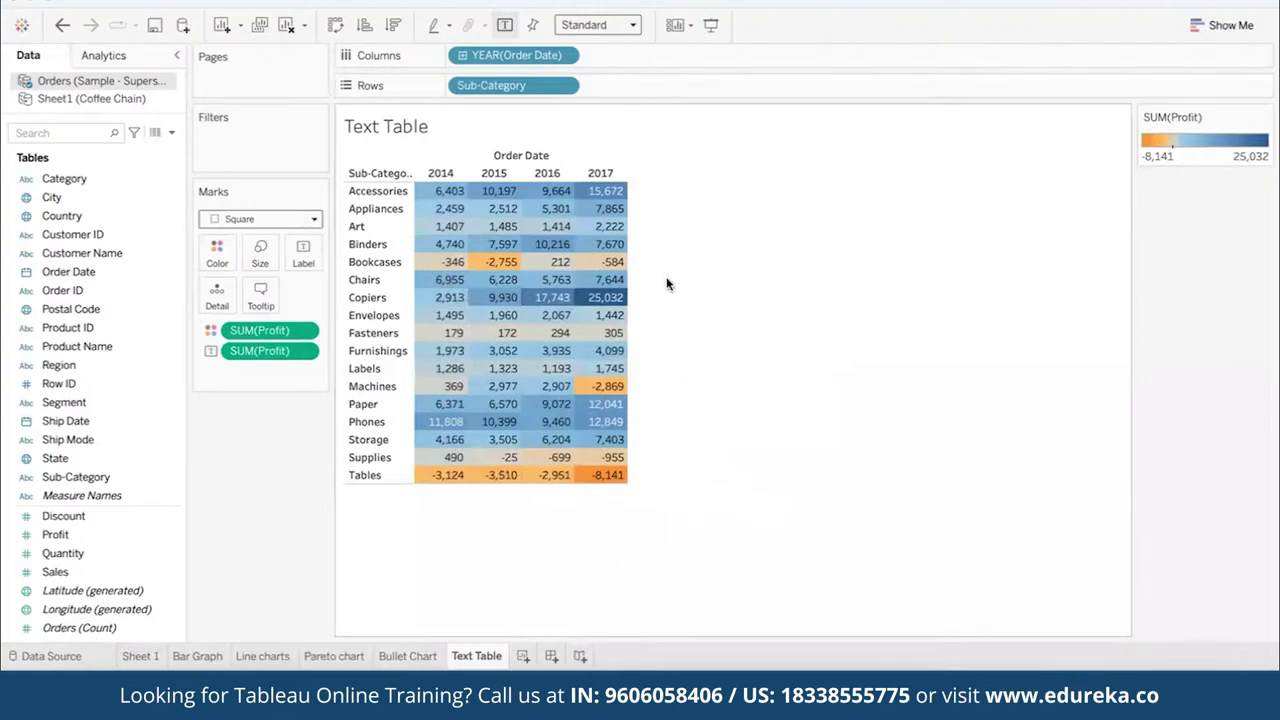
mouse_move(618, 305)
- Add a new worksheet named "Heat Map"
click(522, 656)
double_click(524, 656)
text(Heat Ma)
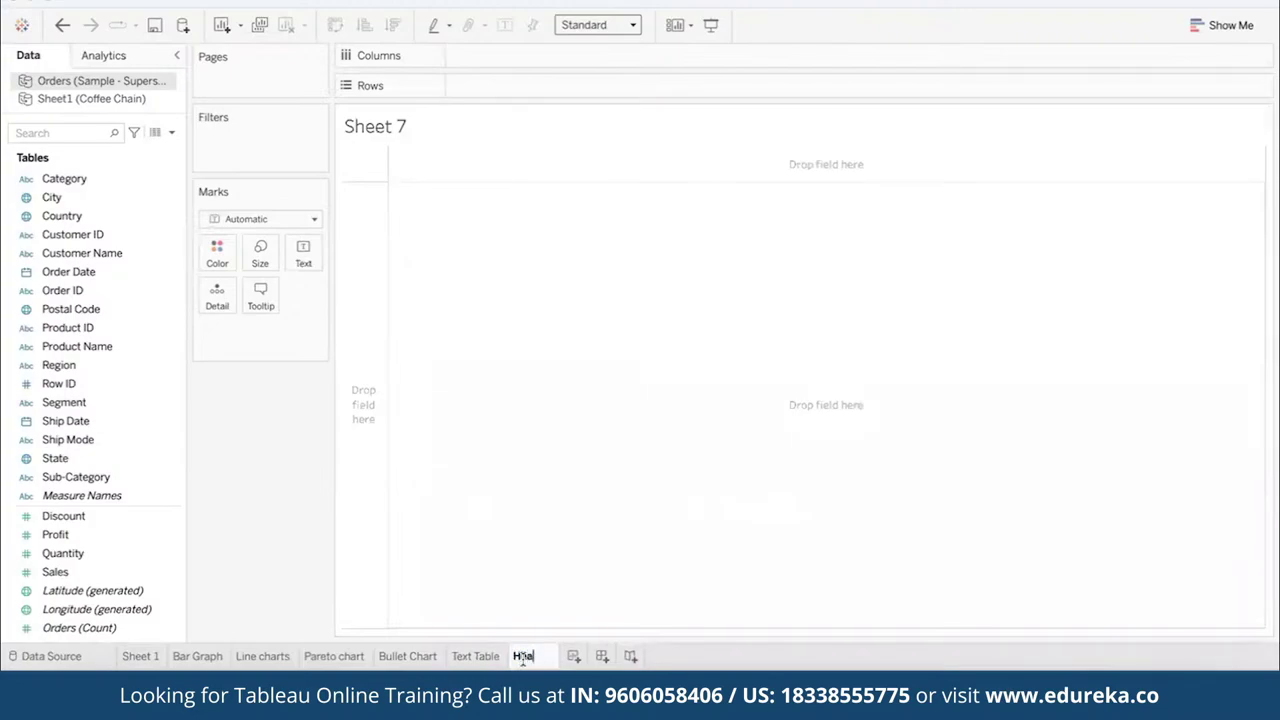
text(p)
key(Return)
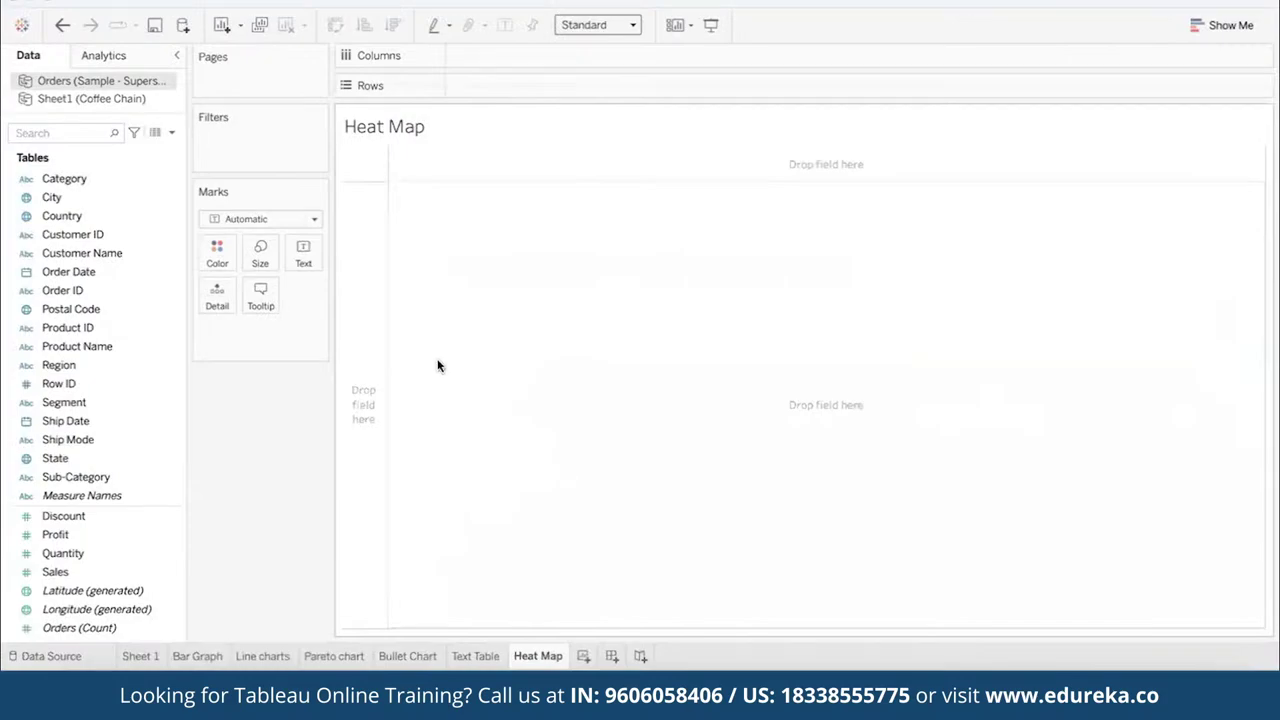
- Lay out Sub-Category in rows and Order Date years in columns, with Square marks and no Profit detail
click(146, 280)
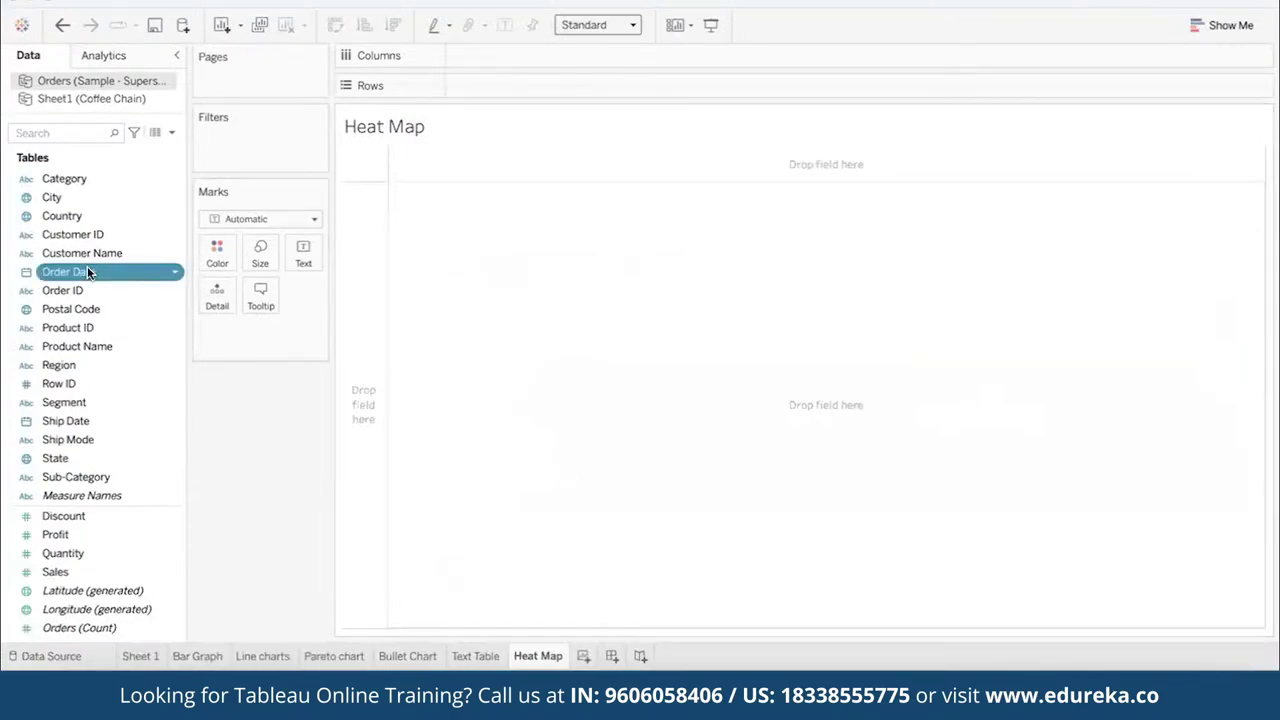
drag(87, 266, 511, 52)
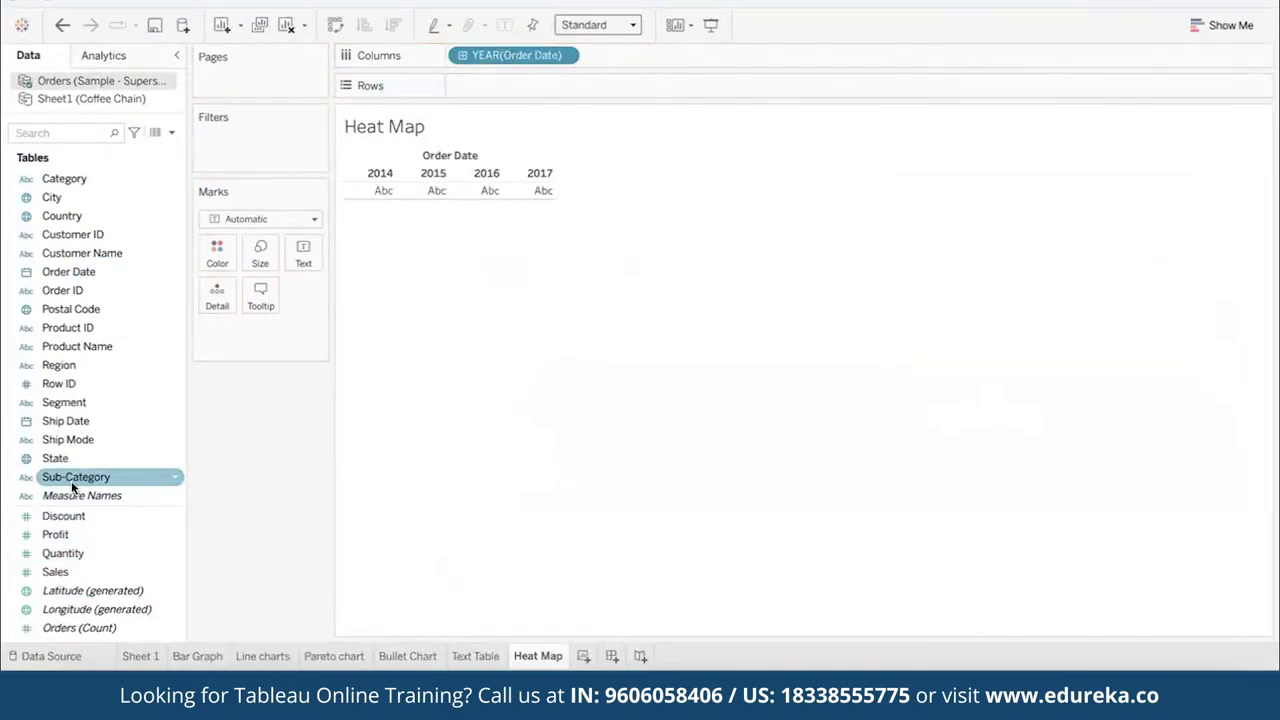
drag(71, 479, 480, 91)
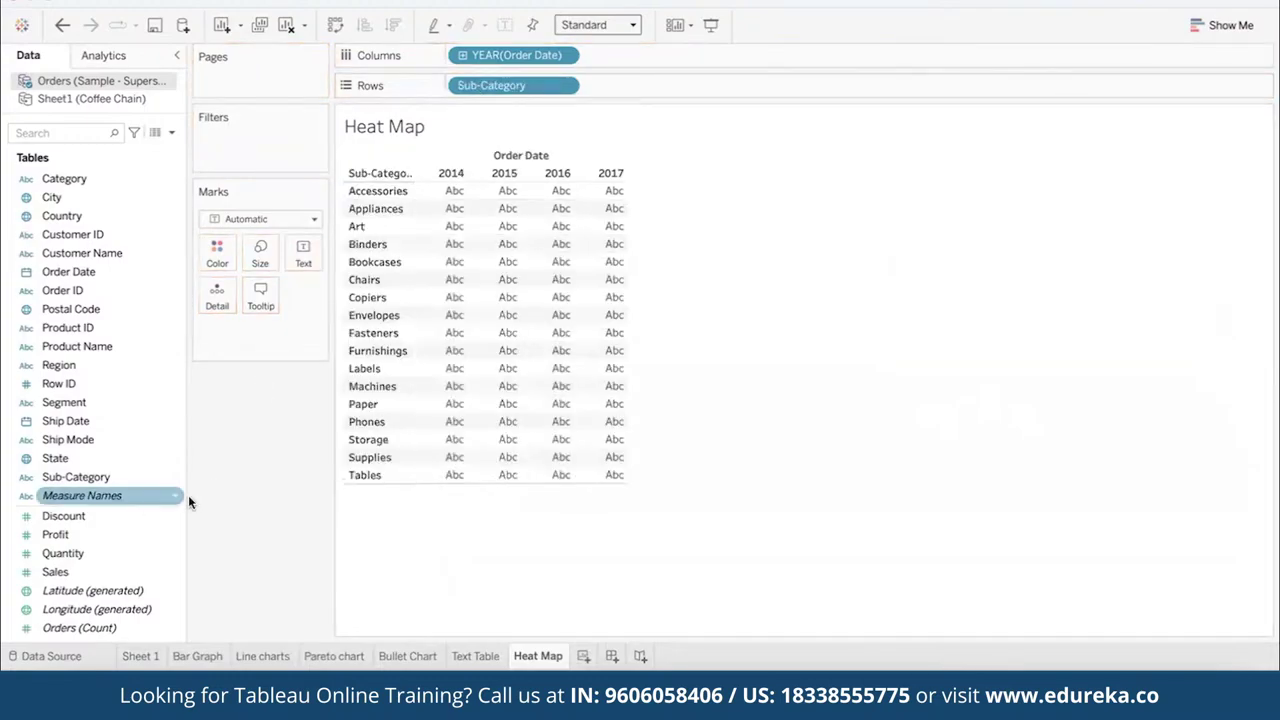
drag(55, 534, 208, 304)
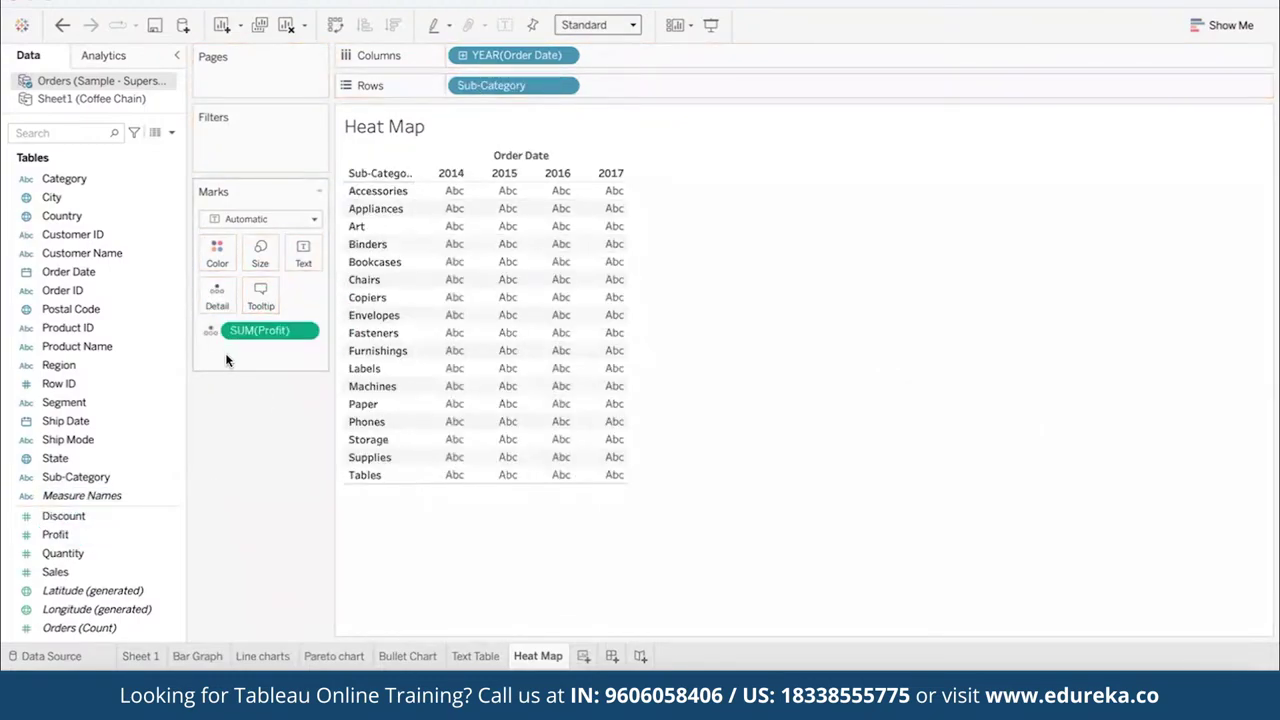
drag(261, 326, 228, 462)
click(311, 220)
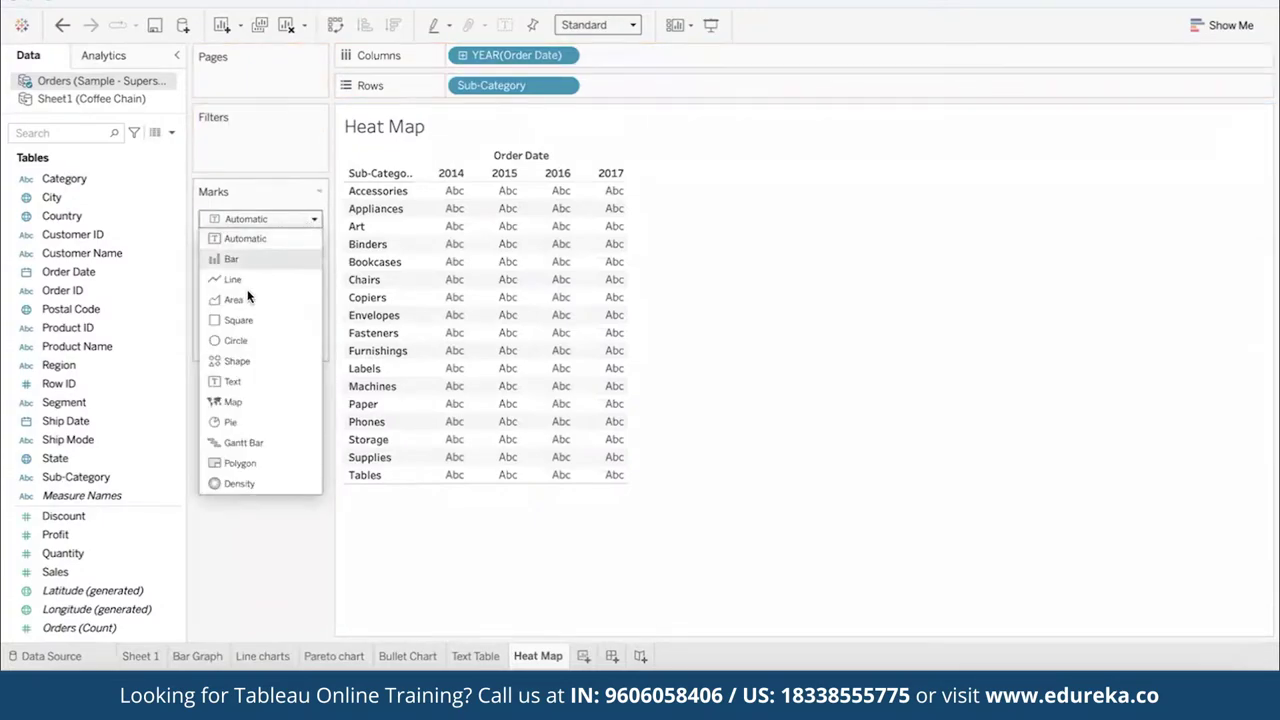
click(238, 320)
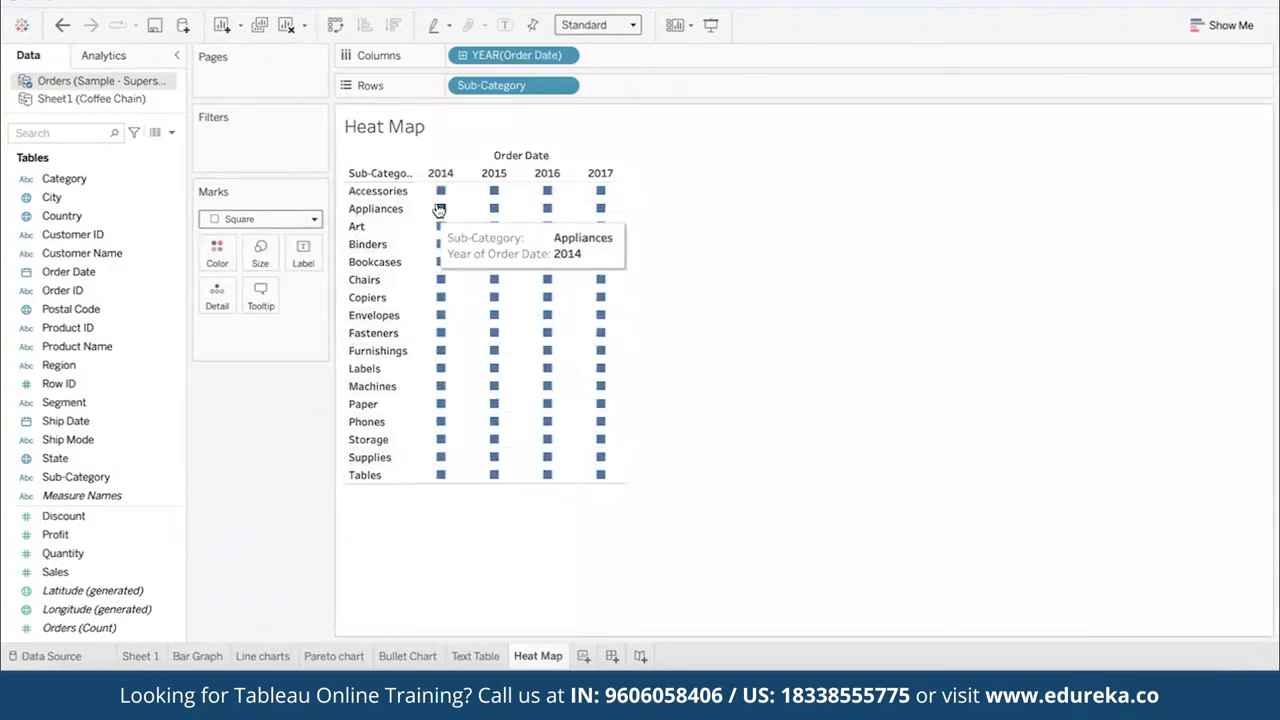
- Color the heat map squares by Profit and size them by Sales
mouse_move(443, 197)
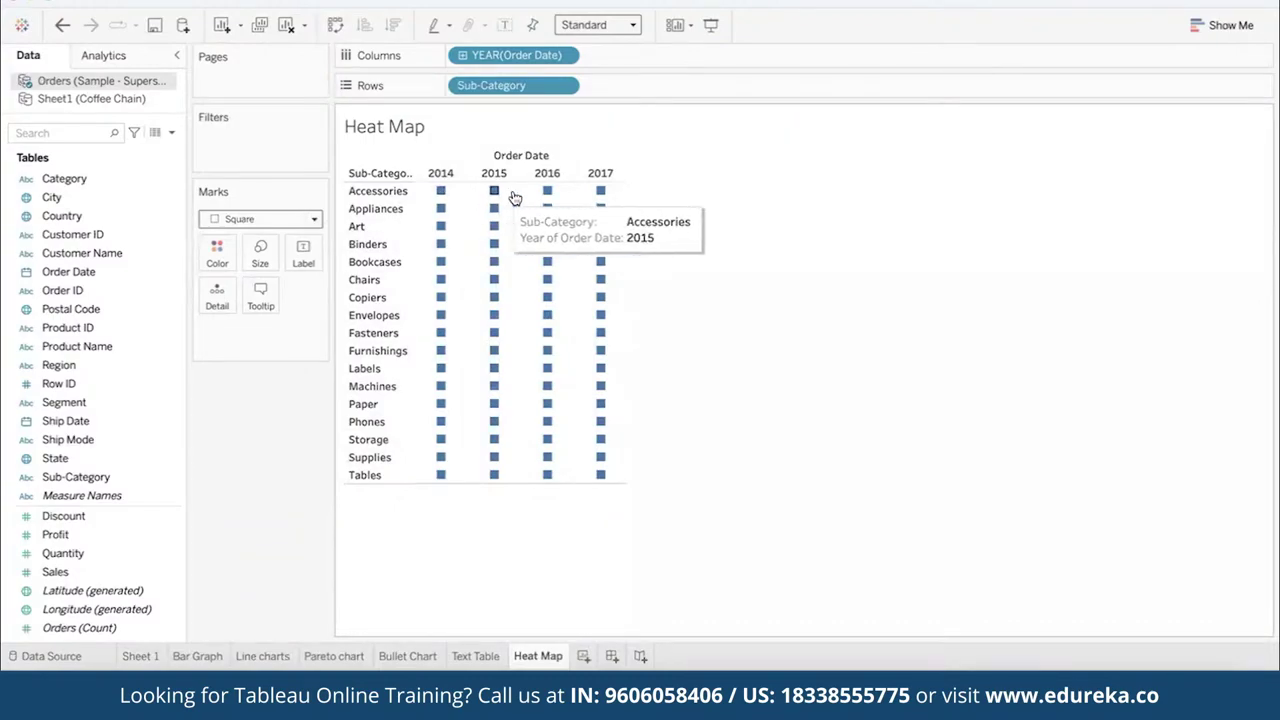
mouse_move(443, 383)
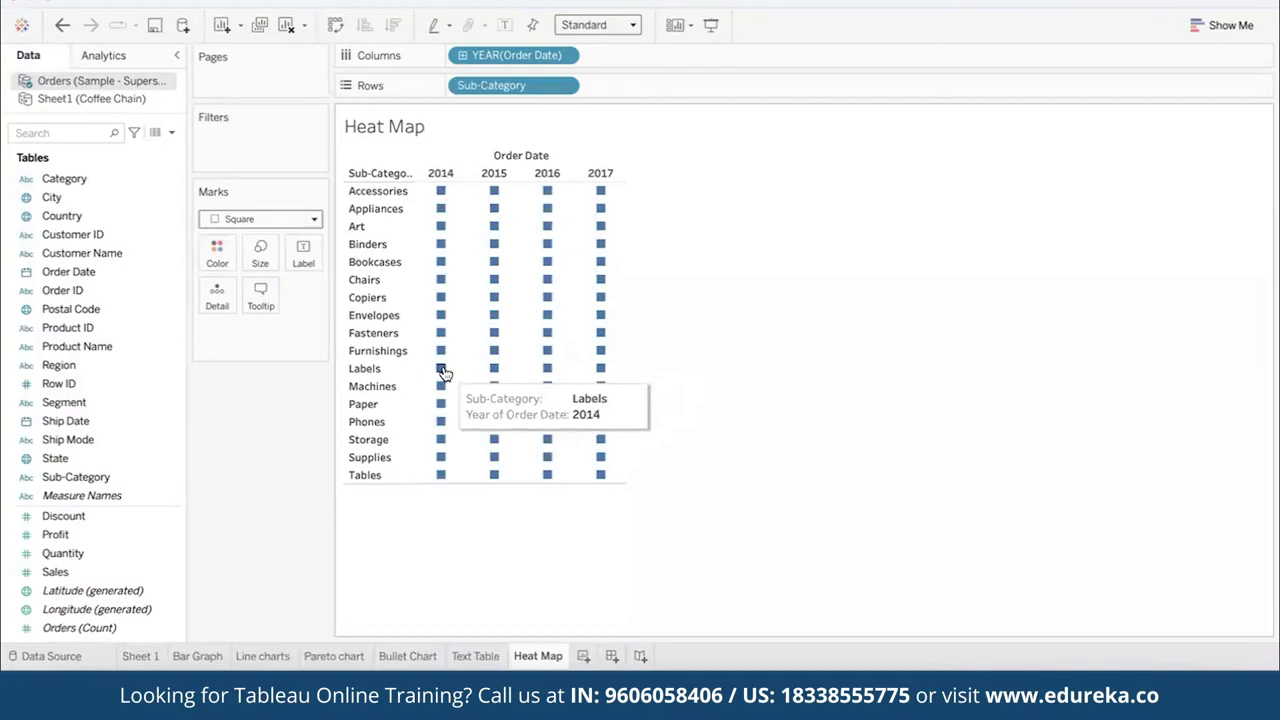
mouse_move(560, 377)
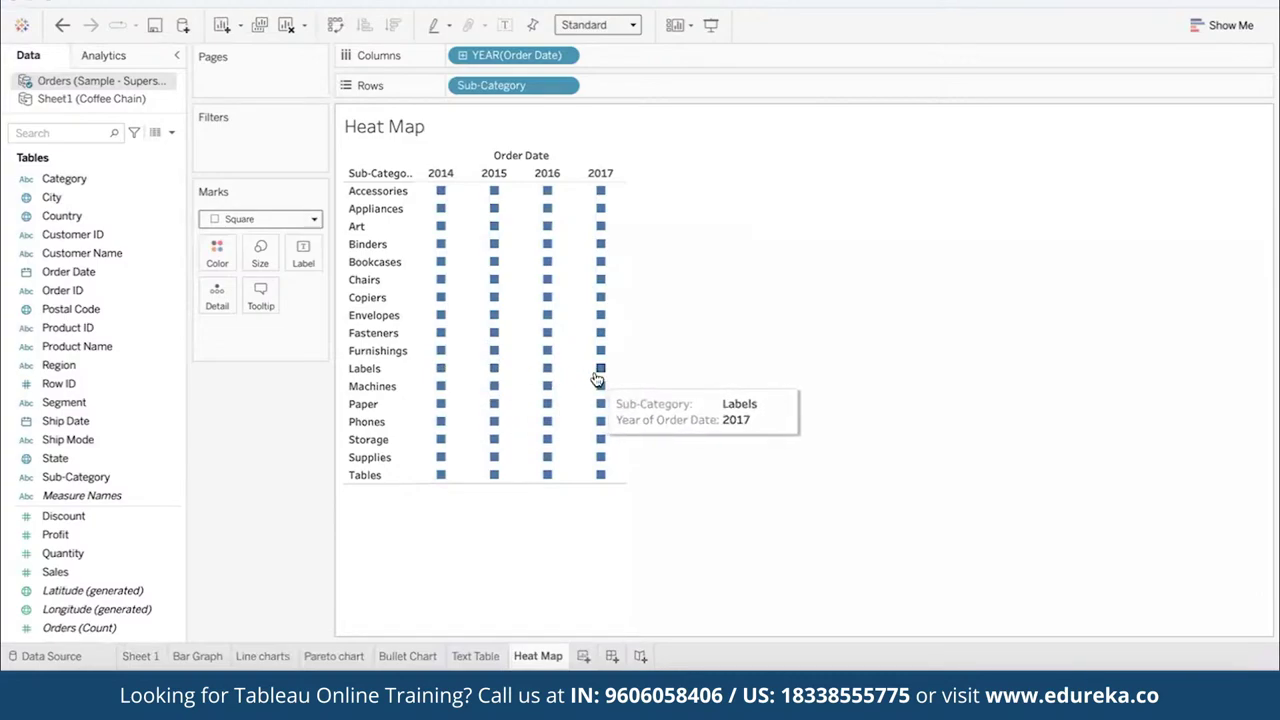
drag(83, 534, 221, 255)
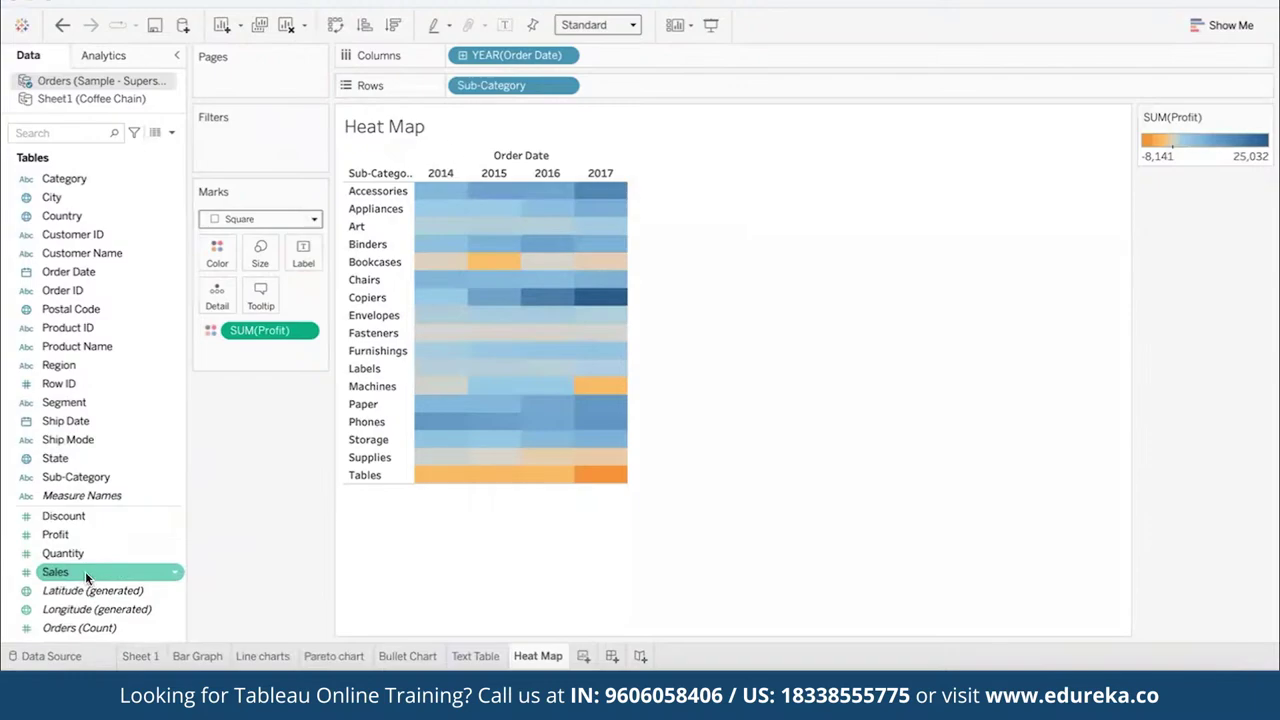
drag(85, 571, 262, 260)
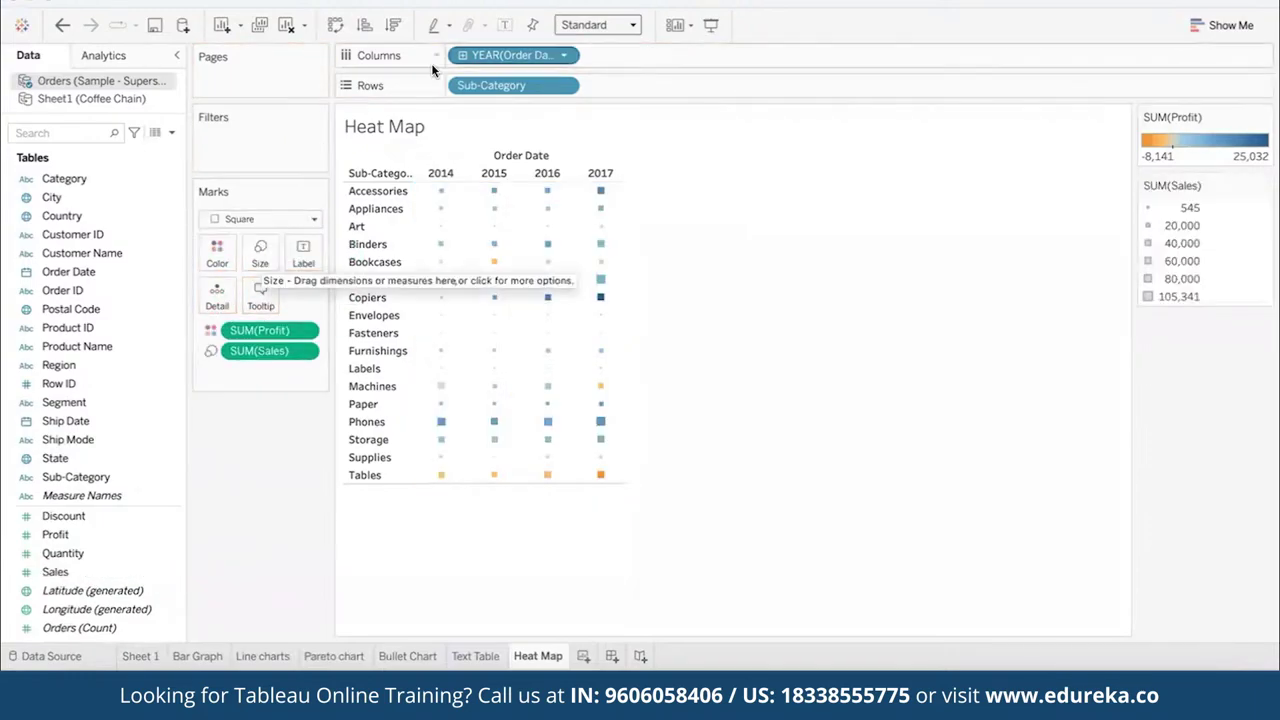
- Fit the heat map to the entire view and enlarge its square marks
click(630, 26)
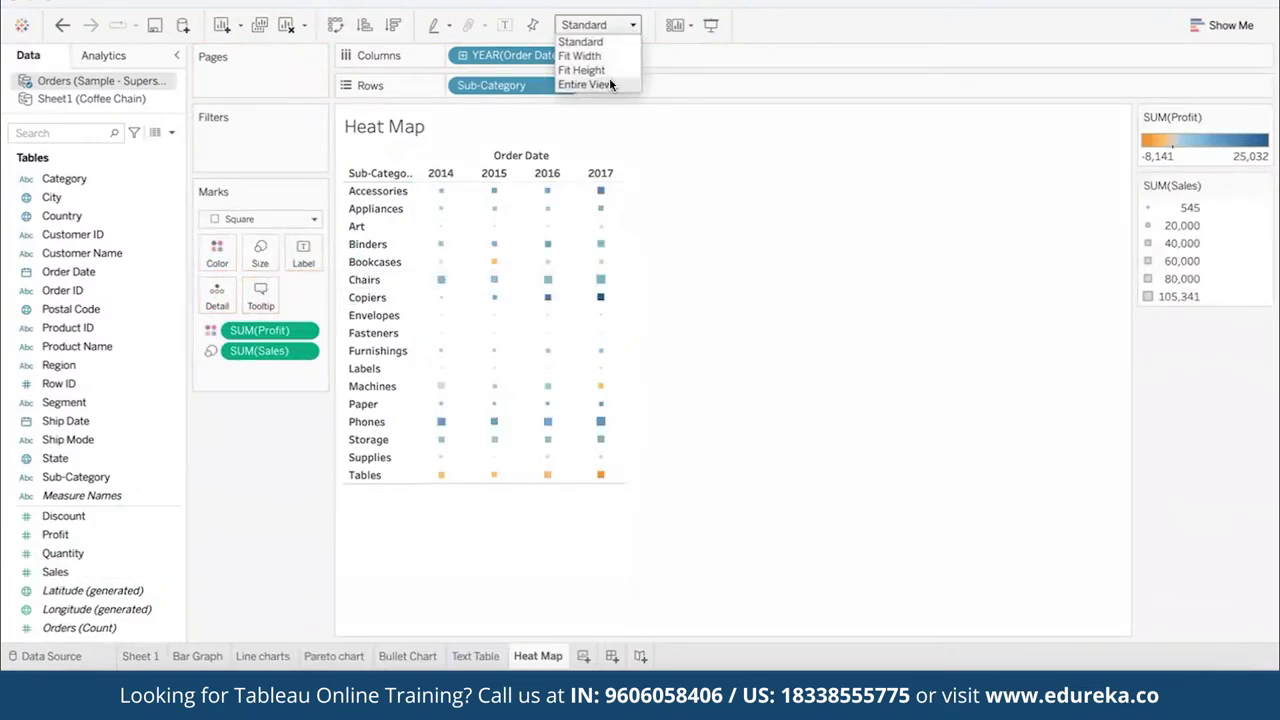
click(610, 79)
click(260, 254)
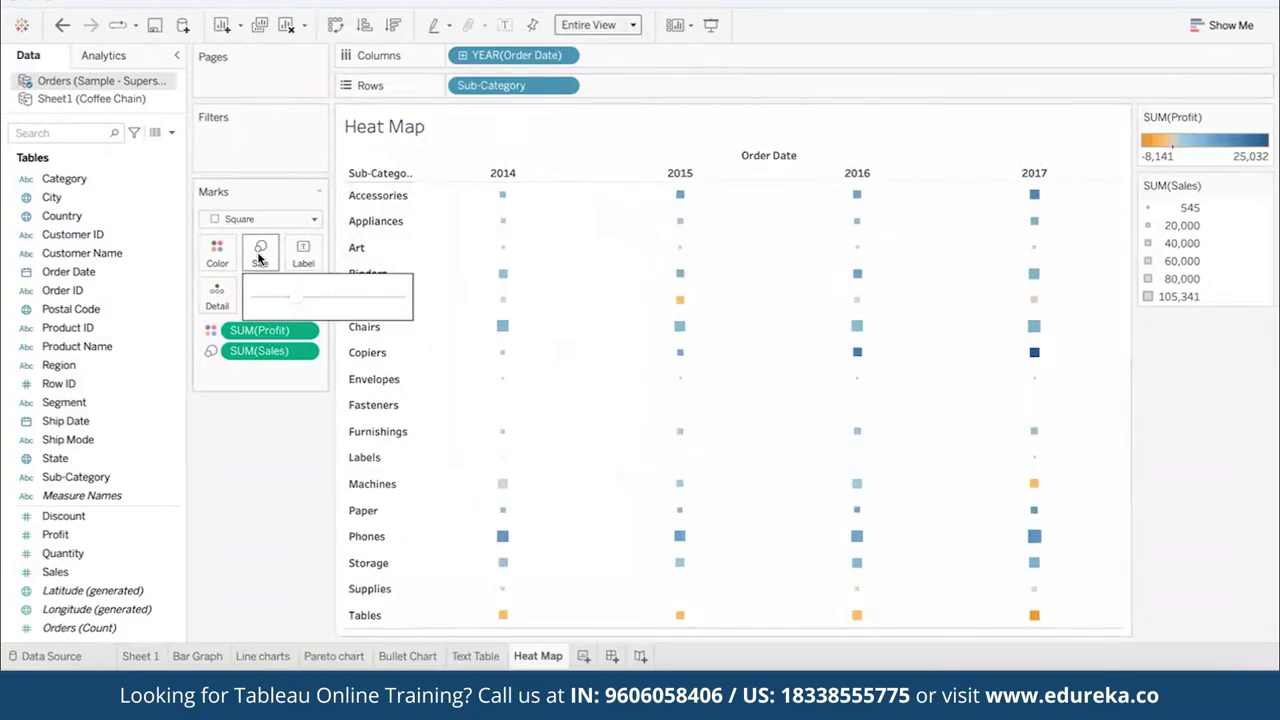
drag(284, 294, 330, 294)
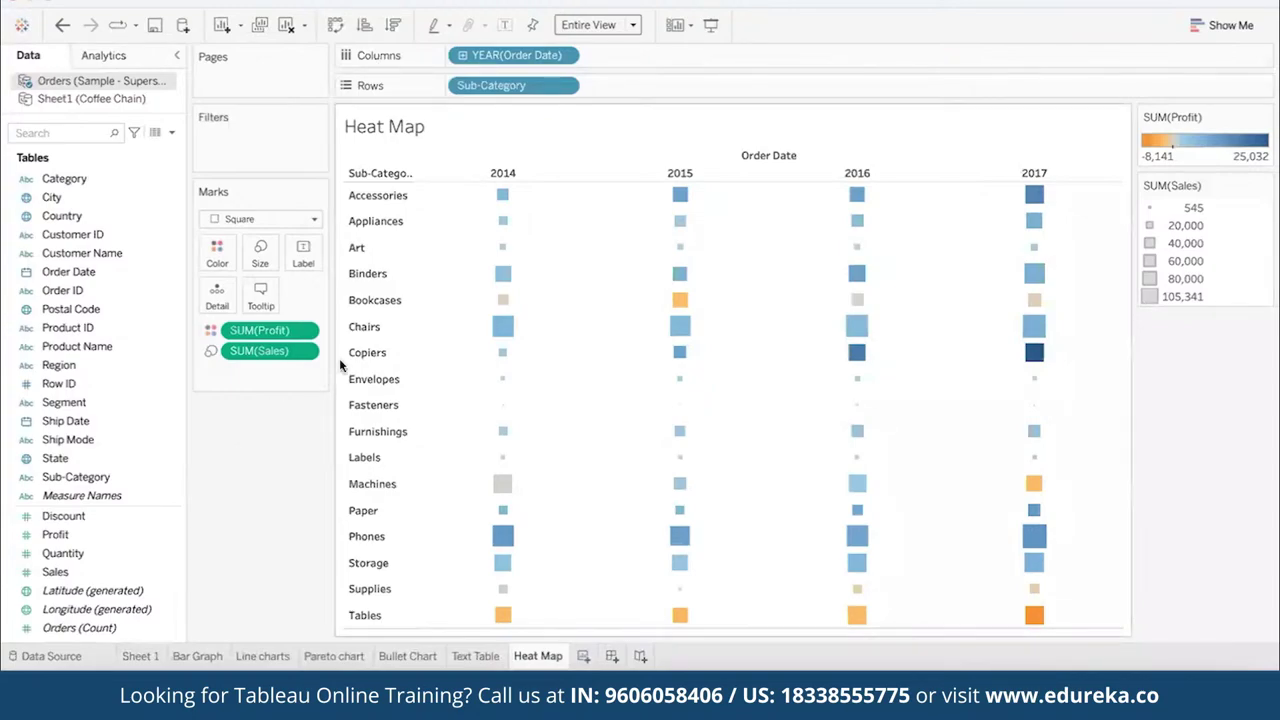
mouse_move(500, 326)
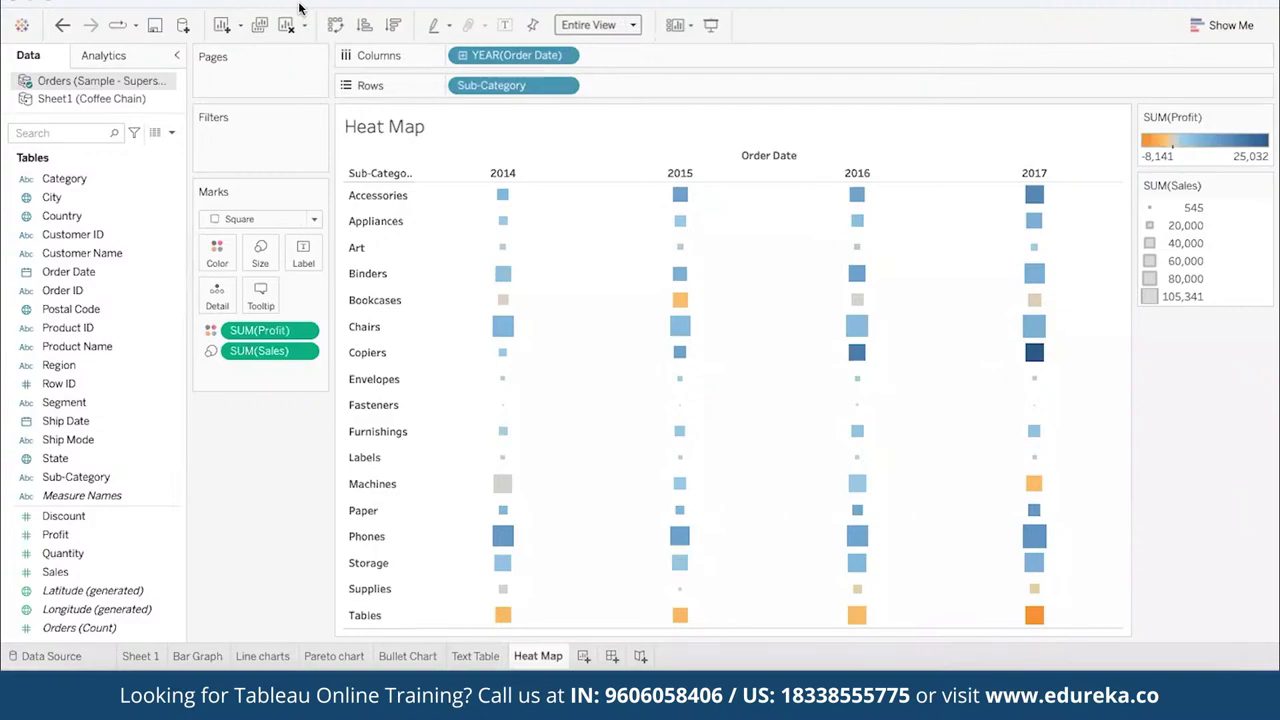
mouse_move(503, 431)
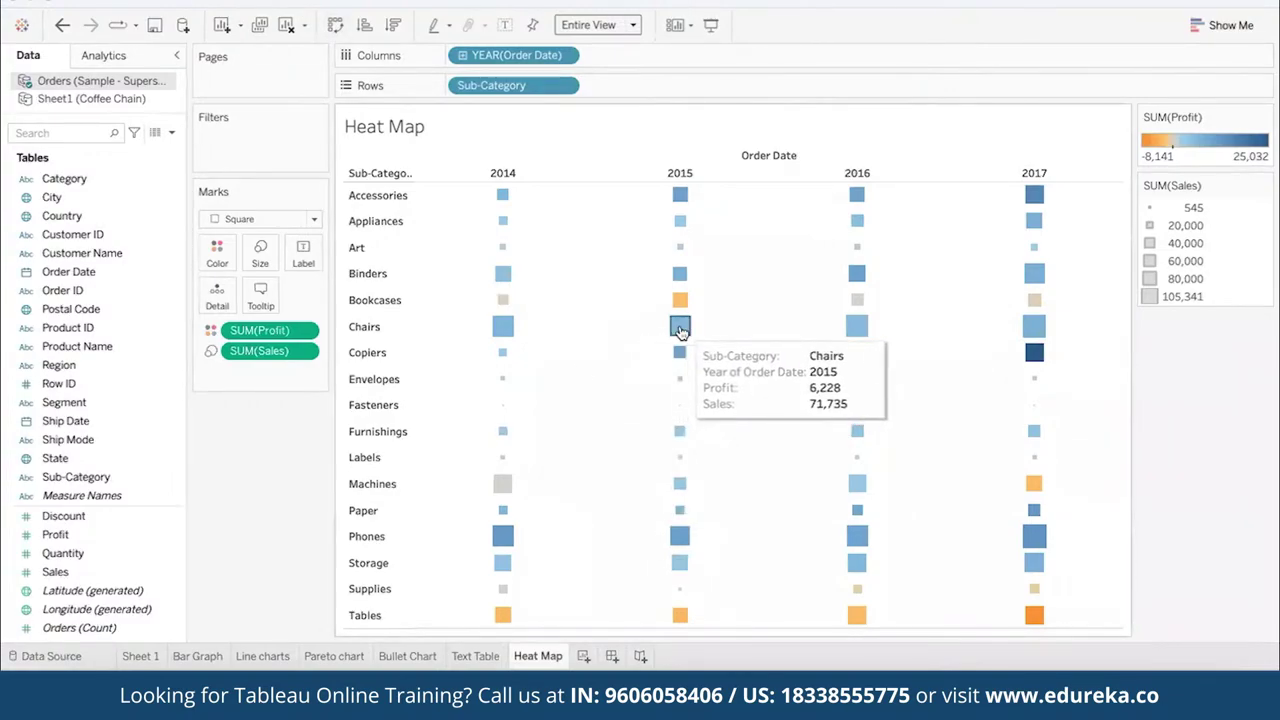
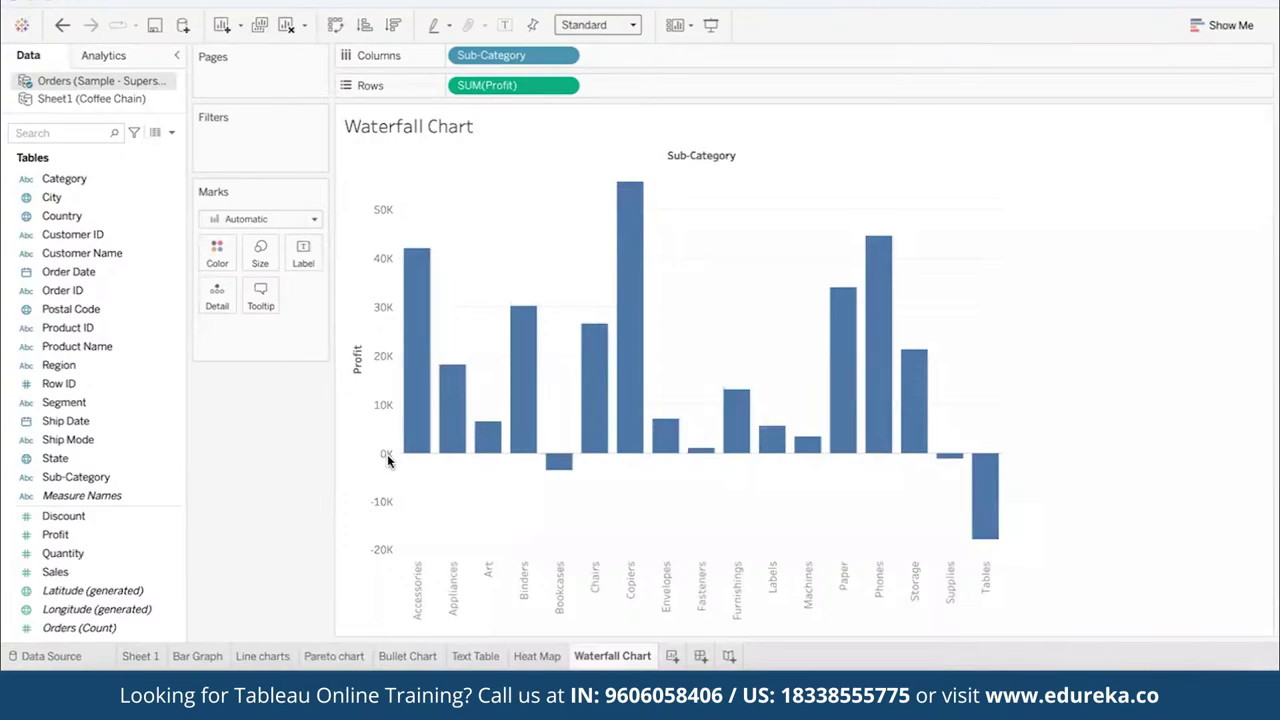
- Sketch freehand baselines and stacked bar outlines over the Profit bars to illustrate how profits accumulate, and clear the annotations
mouse_move(390, 453)
mouse_down()
mouse_move(541, 450)
mouse_move(396, 454)
mouse_move(427, 447)
mouse_up()
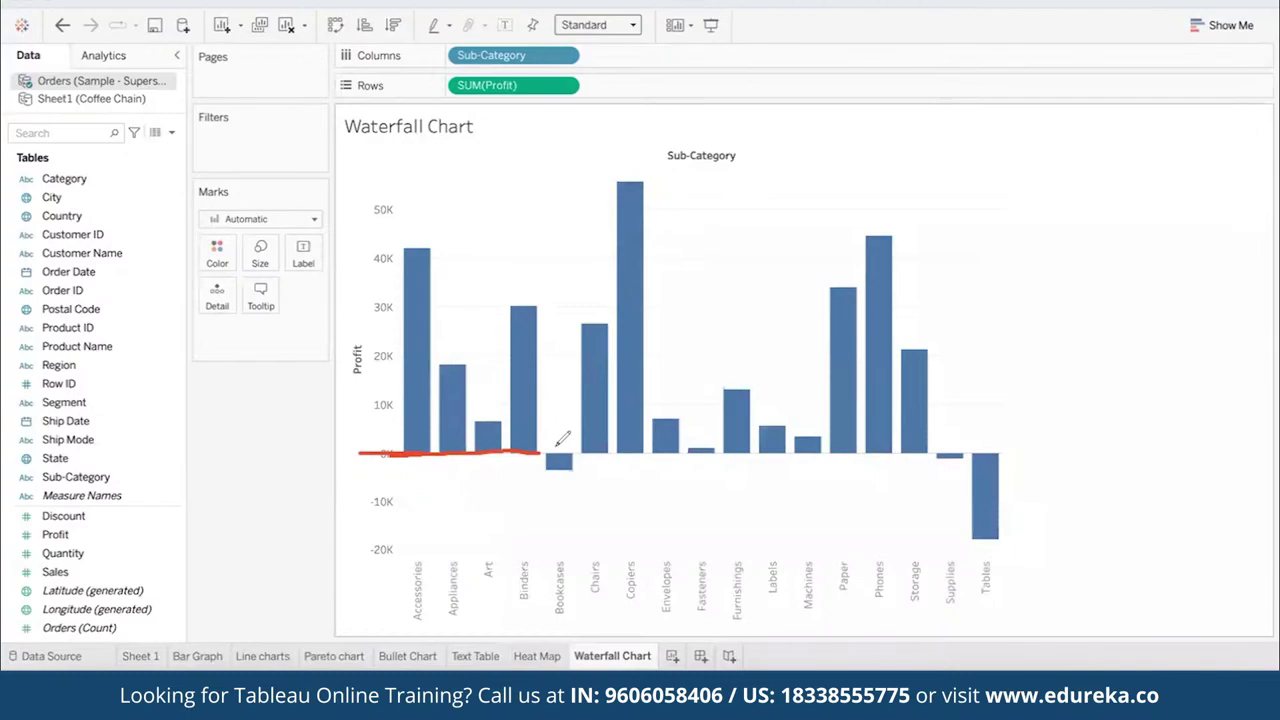
drag(537, 450, 641, 452)
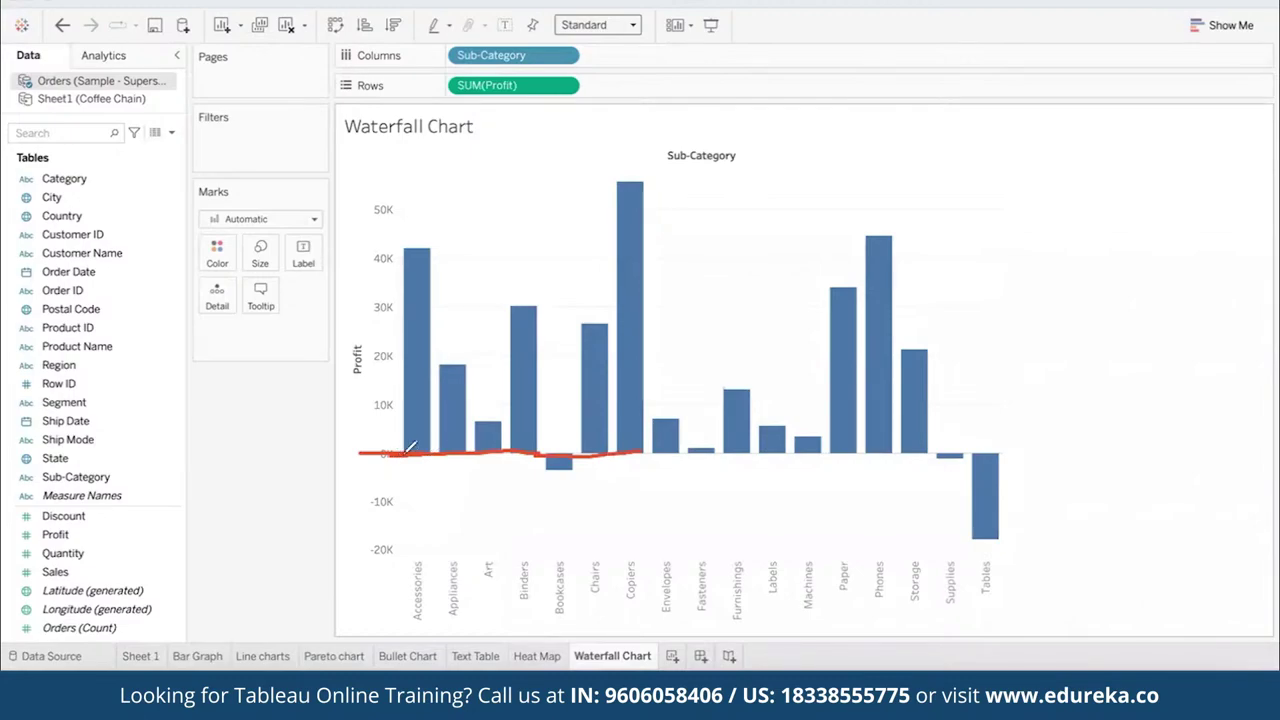
mouse_move(404, 453)
mouse_down()
mouse_move(394, 290)
mouse_move(401, 252)
mouse_move(424, 245)
mouse_move(434, 453)
mouse_up()
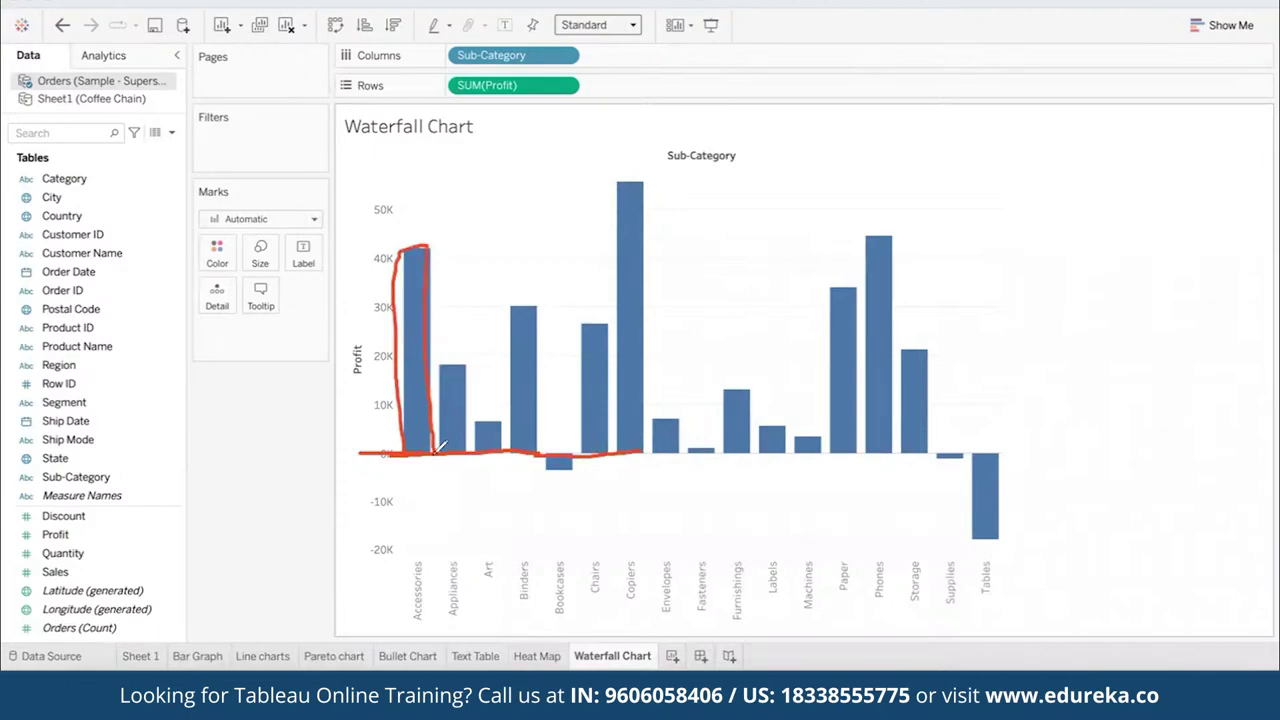
drag(366, 243, 573, 236)
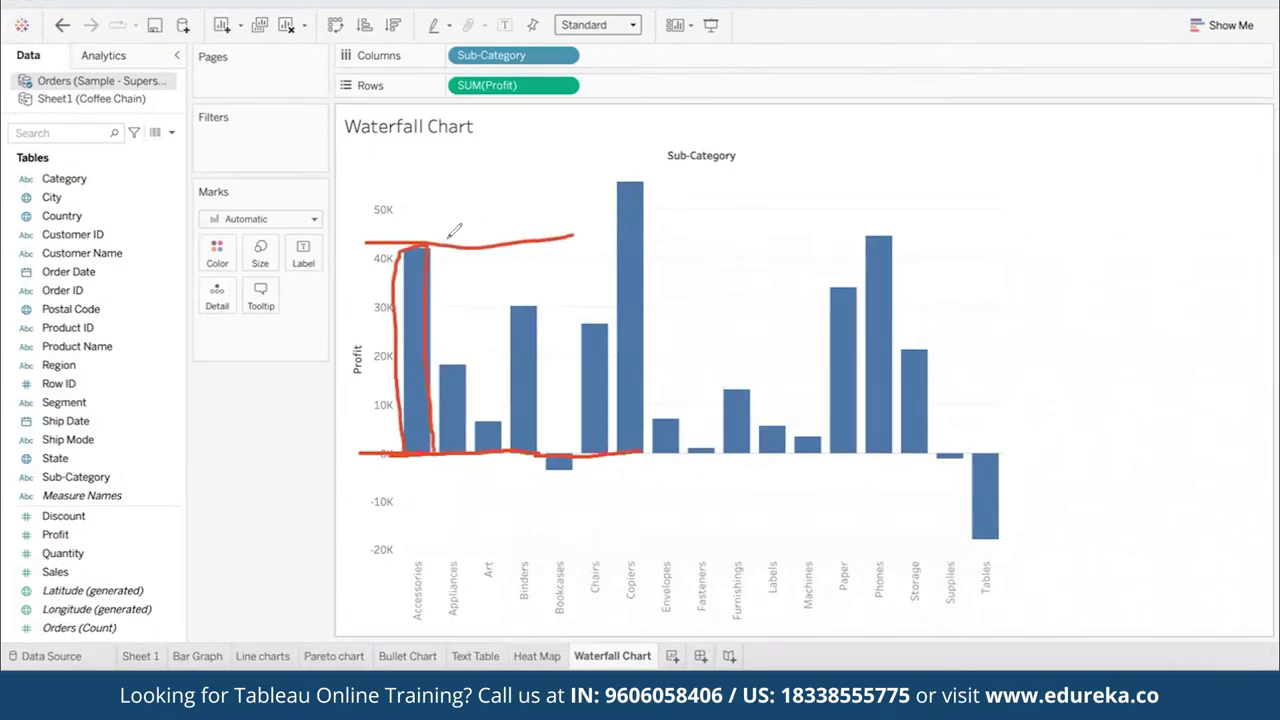
mouse_move(443, 243)
mouse_down()
mouse_move(440, 178)
mouse_move(471, 173)
mouse_move(474, 245)
mouse_up()
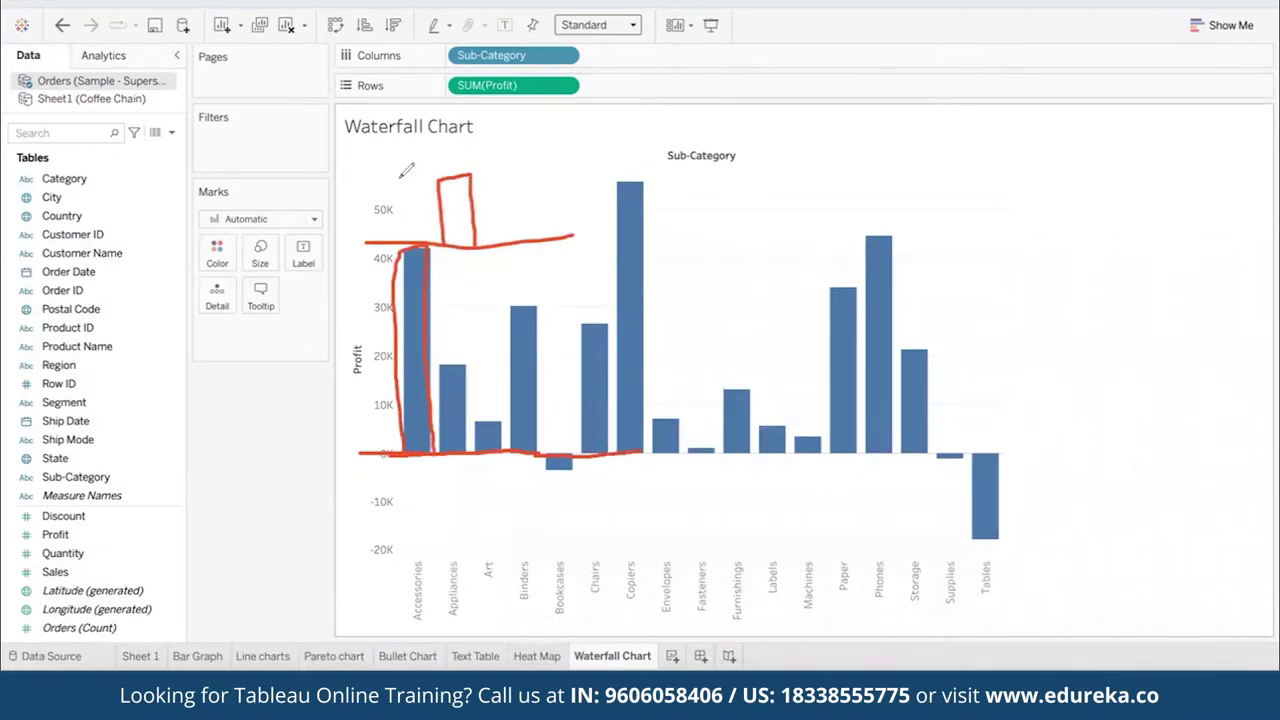
drag(377, 172, 606, 166)
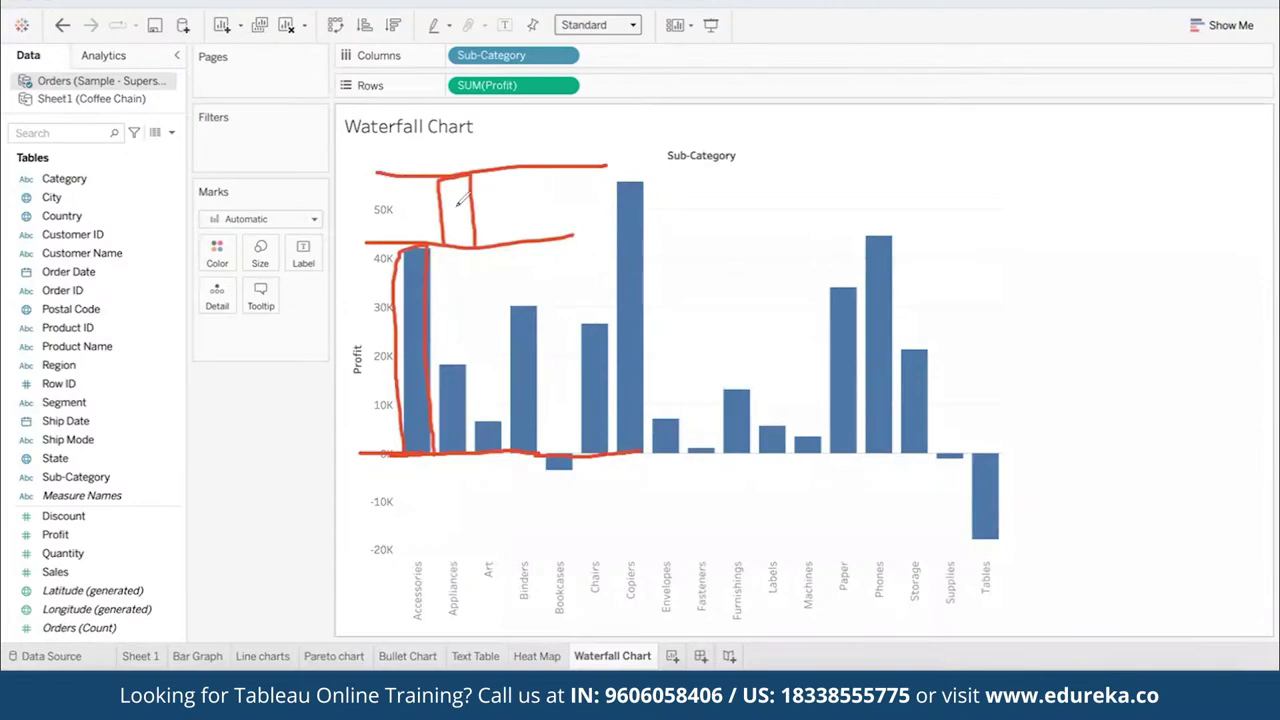
mouse_move(488, 166)
mouse_down()
mouse_move(490, 136)
mouse_move(510, 129)
mouse_move(512, 167)
mouse_up()
drag(346, 126, 706, 125)
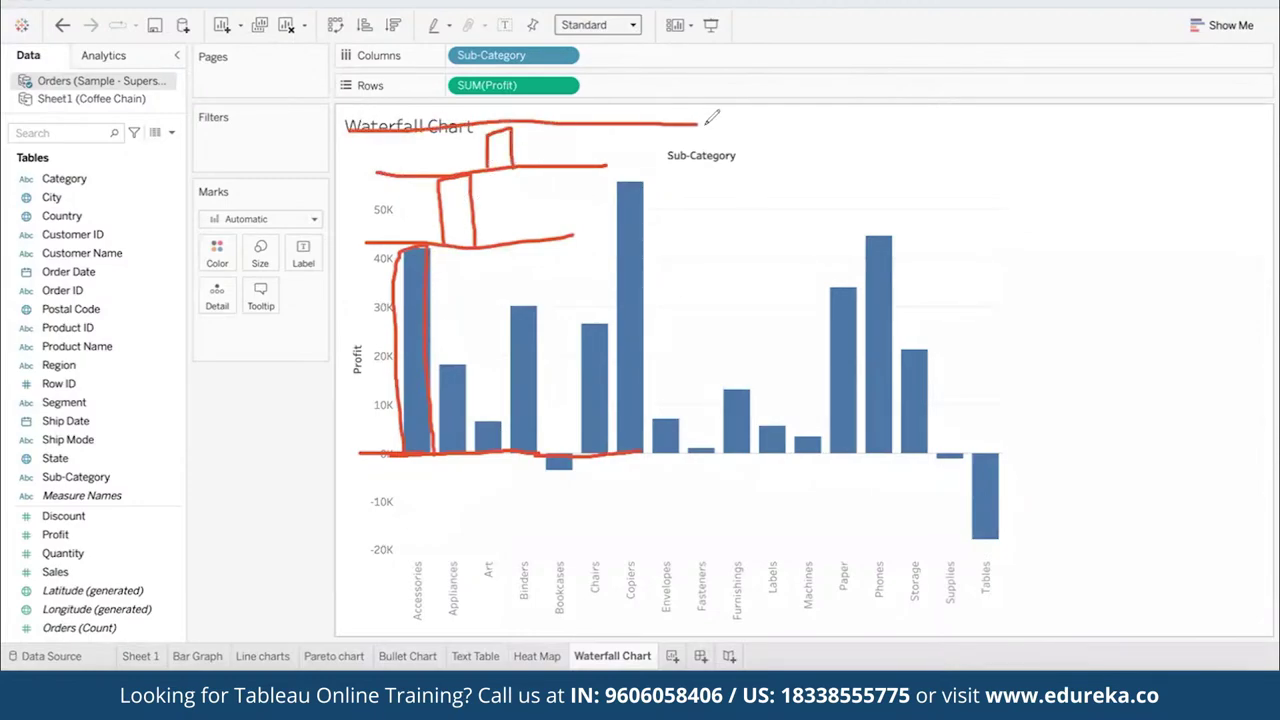
mouse_move(527, 122)
mouse_down()
mouse_move(520, 0)
mouse_move(564, 120)
mouse_up()
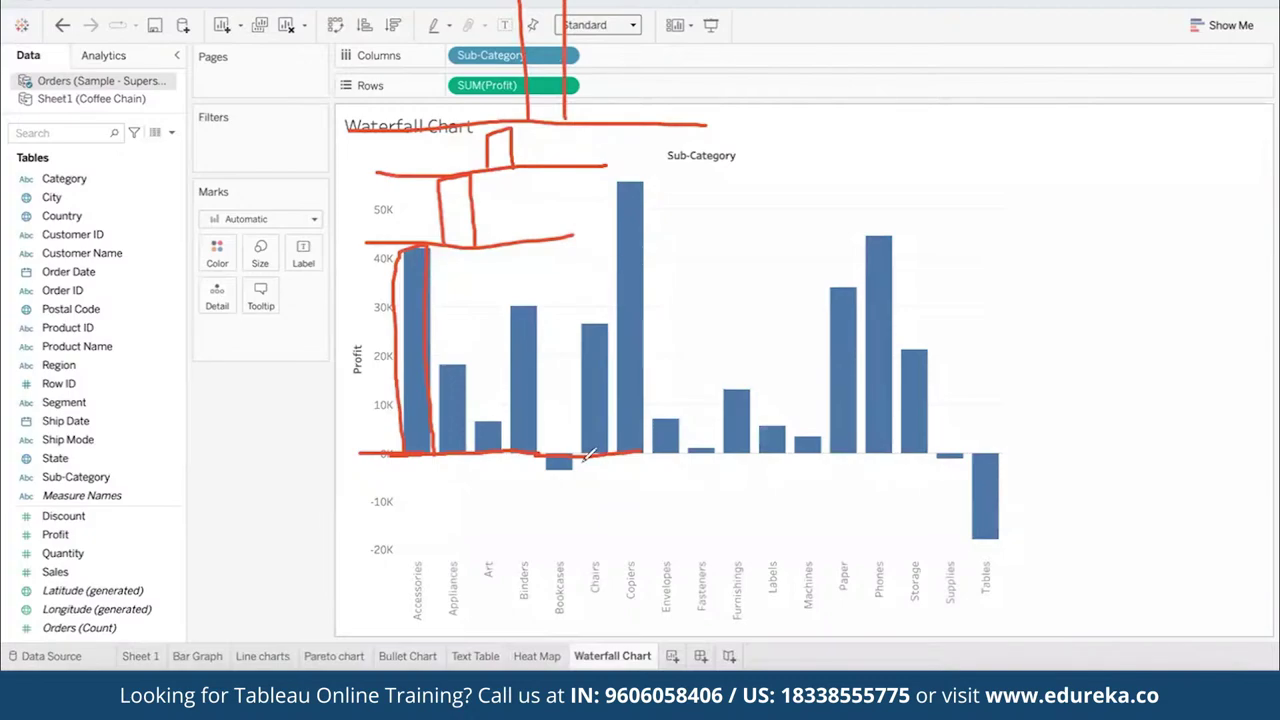
drag(561, 495, 582, 478)
mouse_move(396, 370)
mouse_down()
mouse_move(400, 212)
mouse_move(437, 201)
mouse_move(464, 142)
mouse_move(476, 143)
mouse_move(506, 80)
mouse_move(492, 27)
mouse_move(532, 14)
mouse_up()
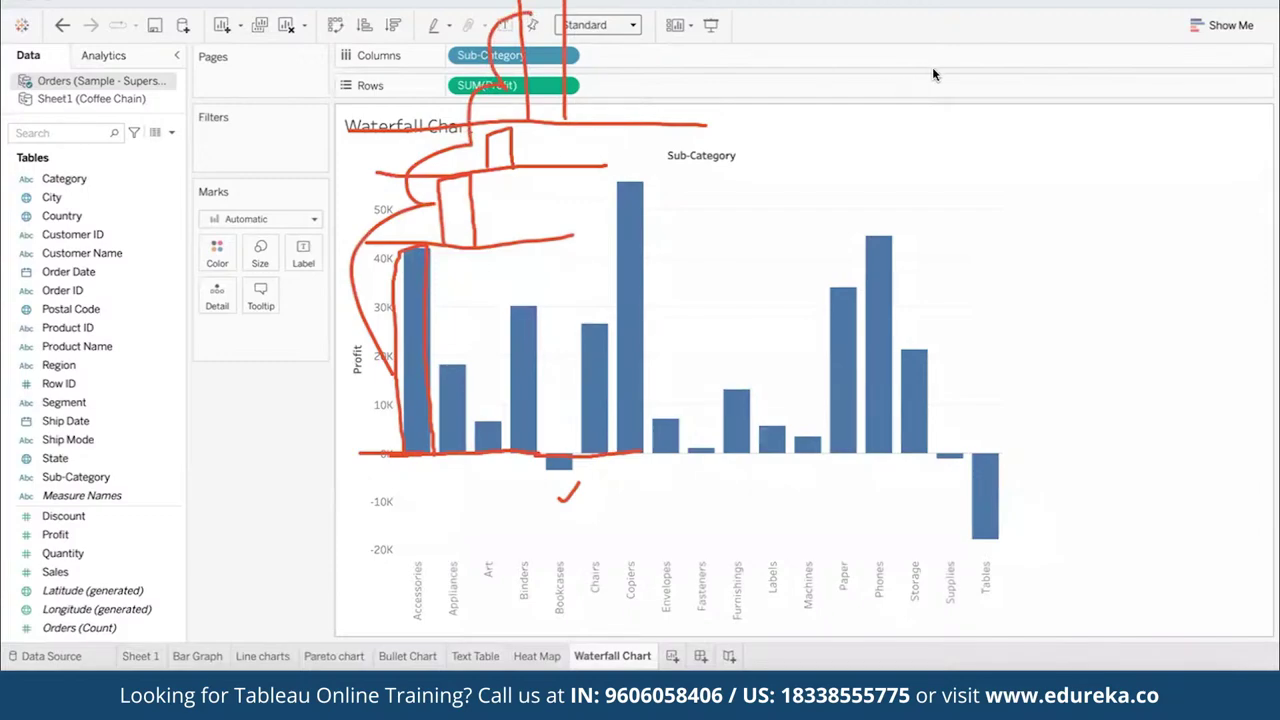
key(Escape)
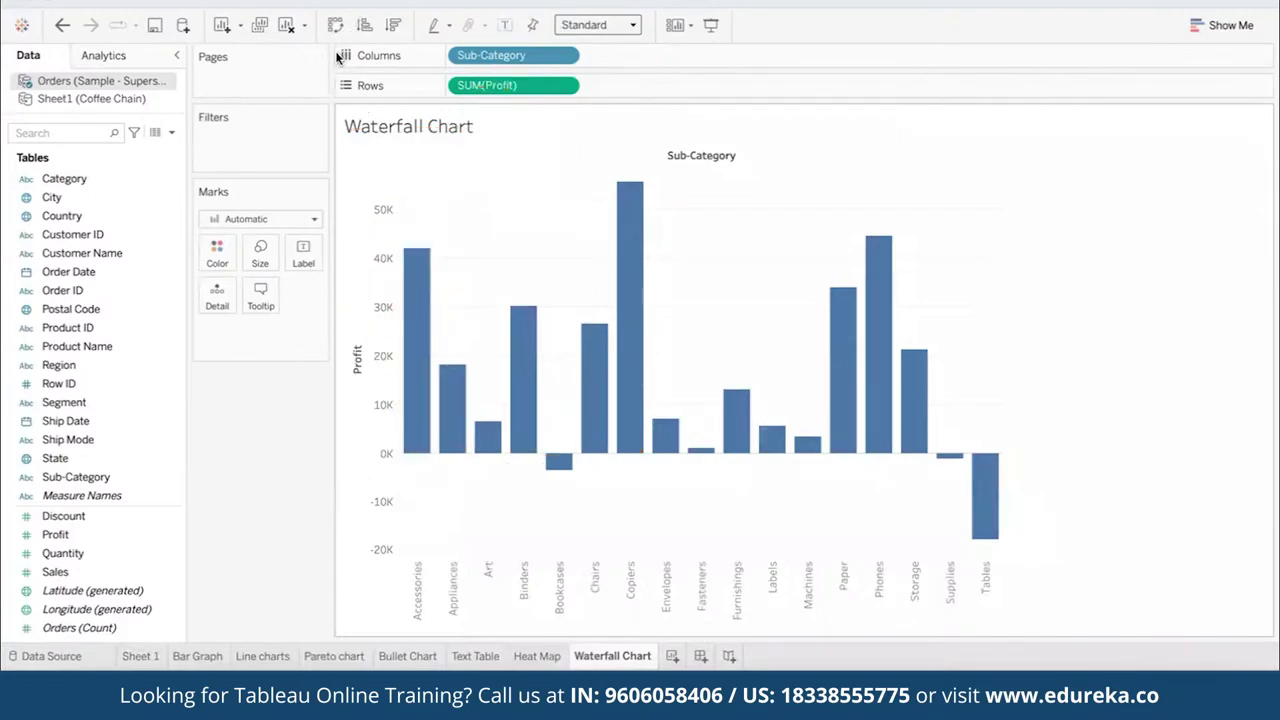
- Apply a Running Total quick table calculation to Profit and change the mark type to Gantt Bar
click(563, 86)
mouse_move(556, 377)
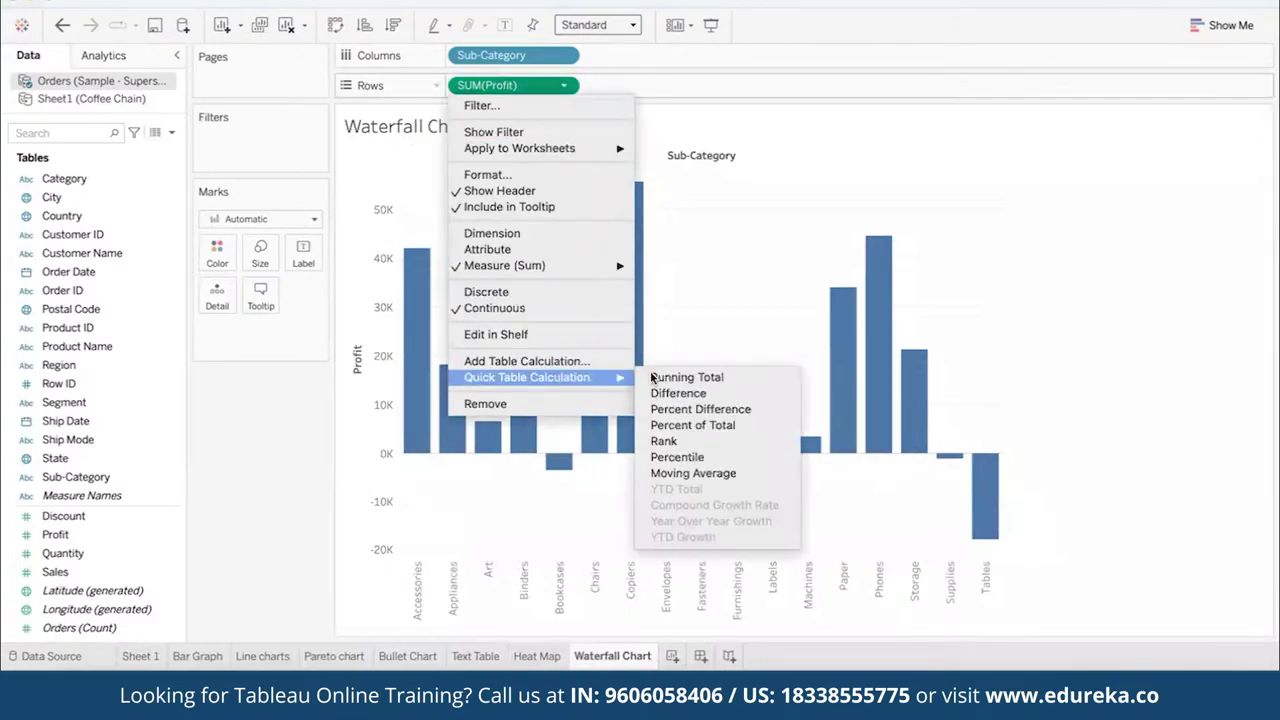
click(655, 377)
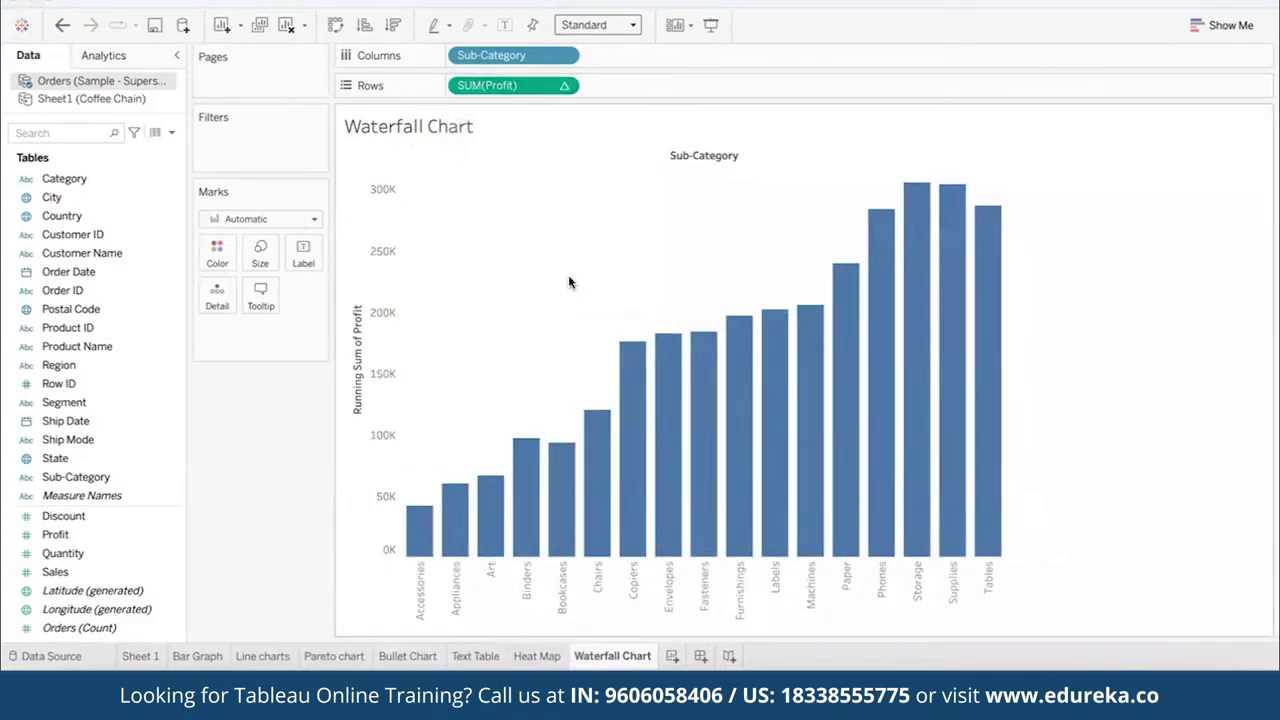
click(284, 222)
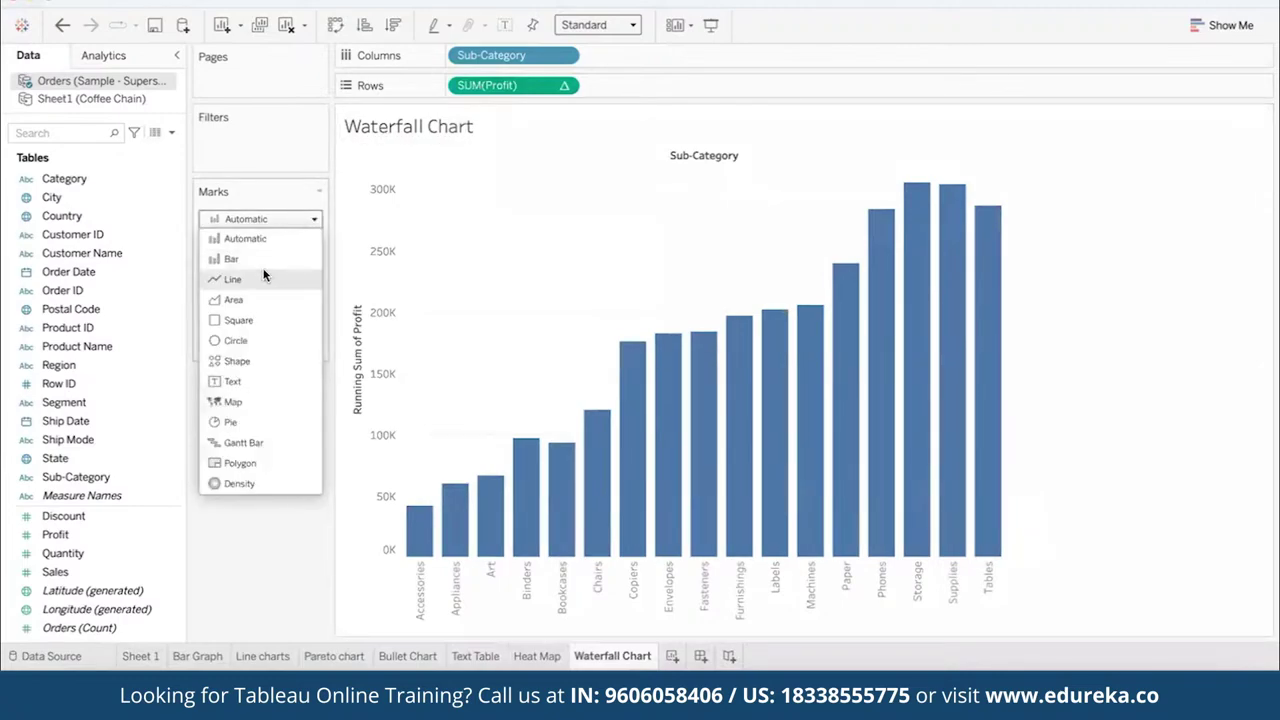
click(236, 446)
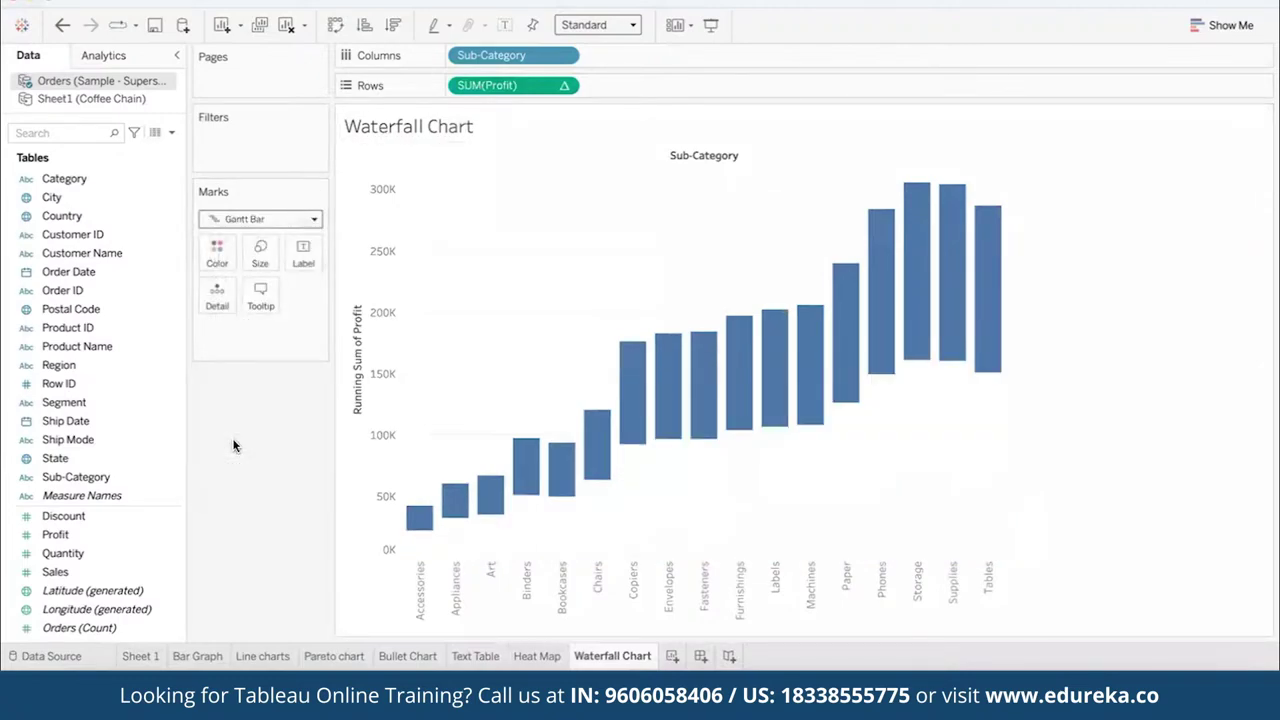
- Create a calculated field from Profit named "Negative Profit" with the formula -[Profit]
right_click(133, 540)
mouse_move(225, 335)
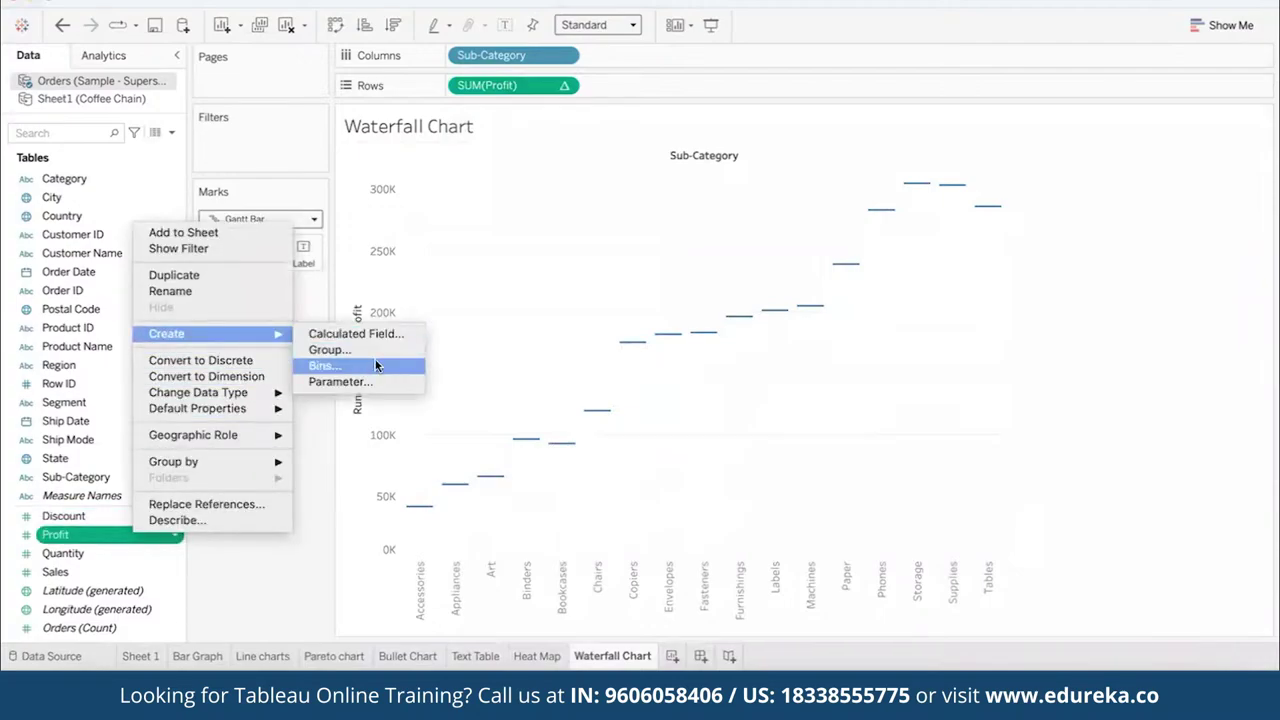
click(396, 334)
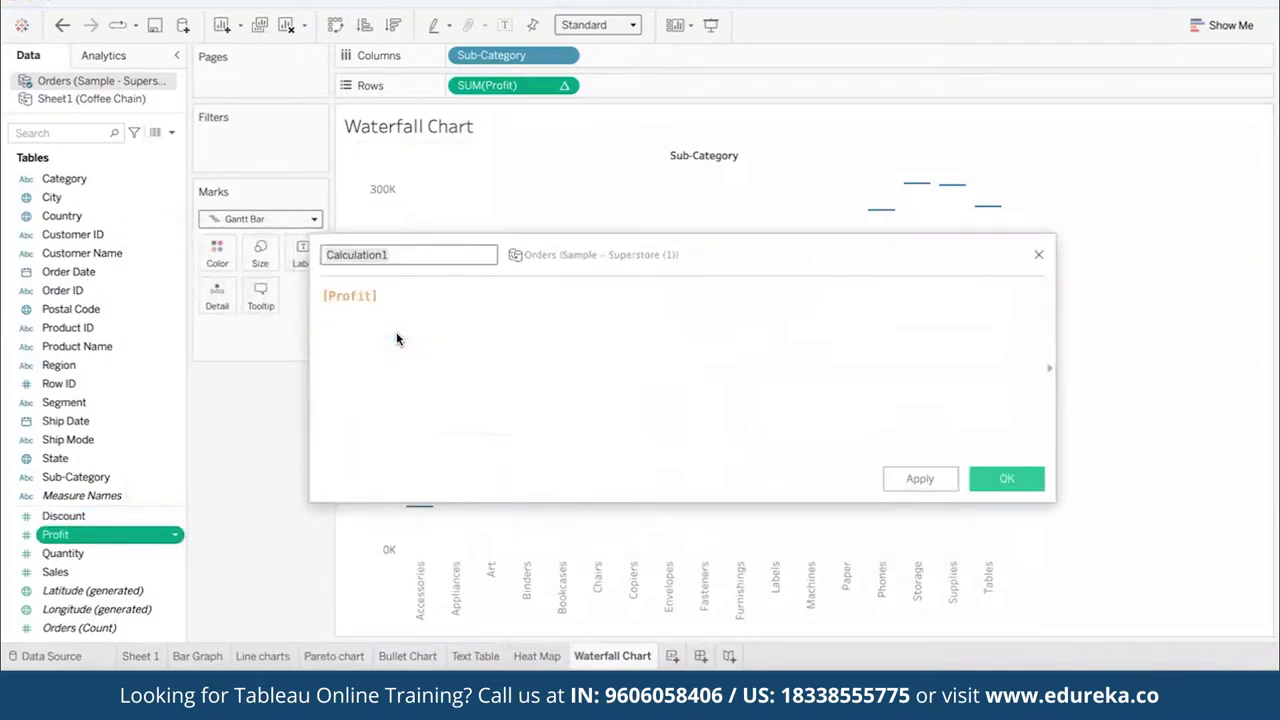
text(Negative Profit)
key(Tab)
text(-)
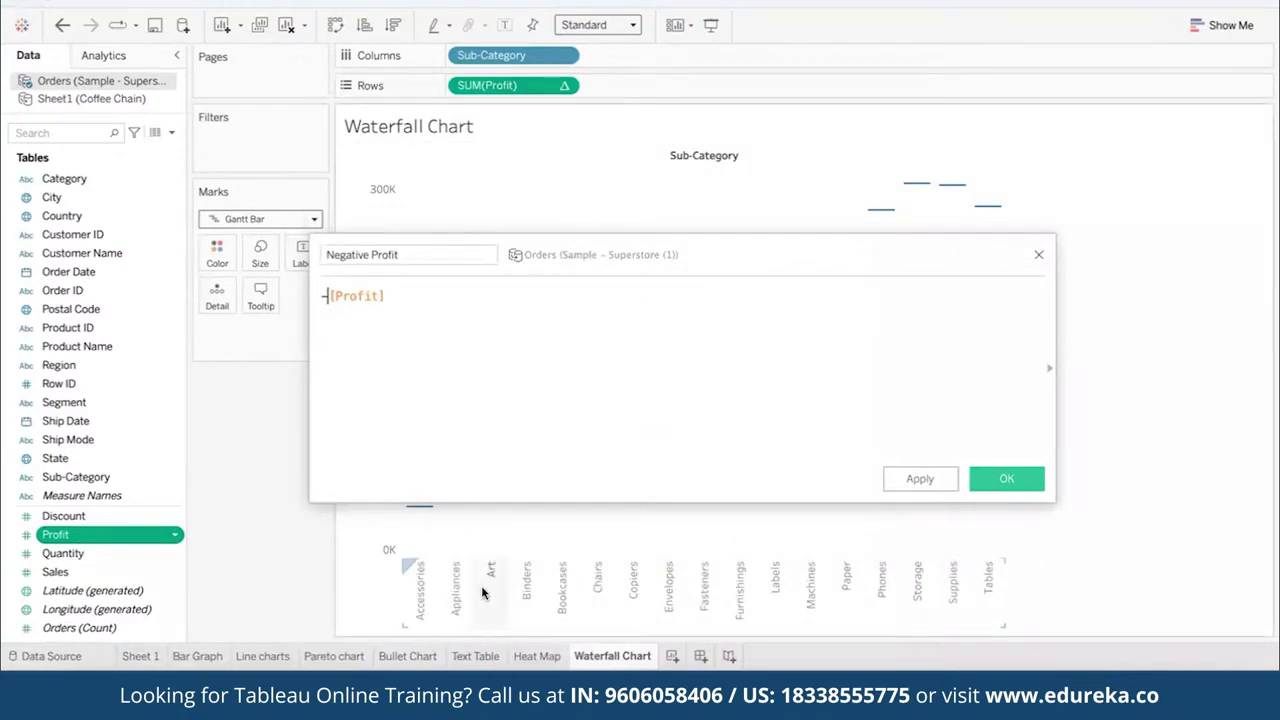
click(1006, 478)
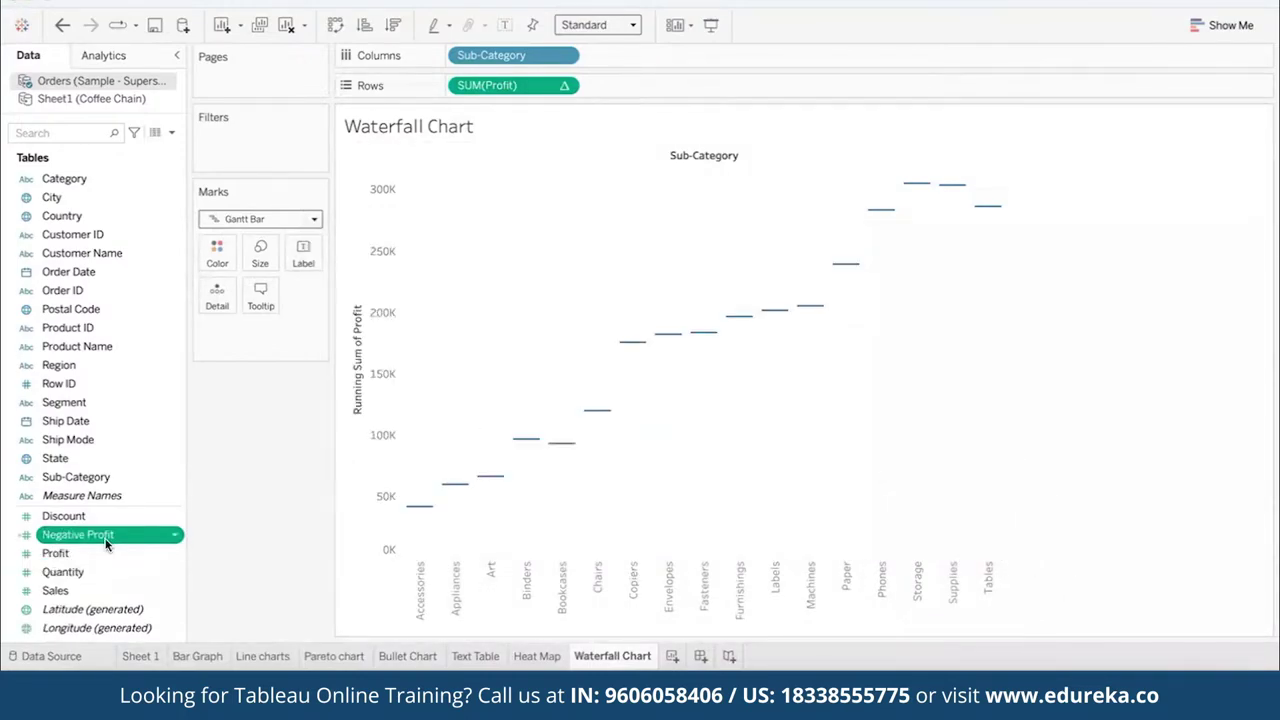
- Size the waterfall chart's Gantt bars by Negative Profit, removing the field once and reapplying it
drag(100, 534, 262, 256)
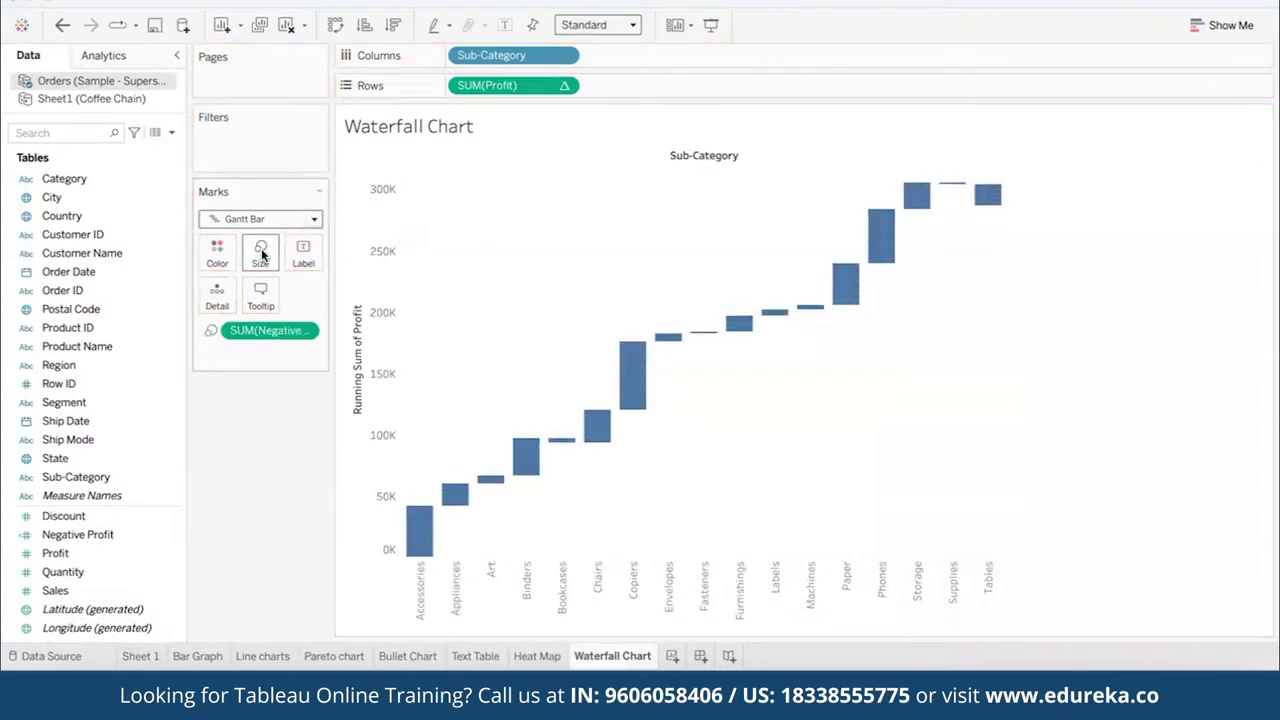
drag(259, 326, 177, 534)
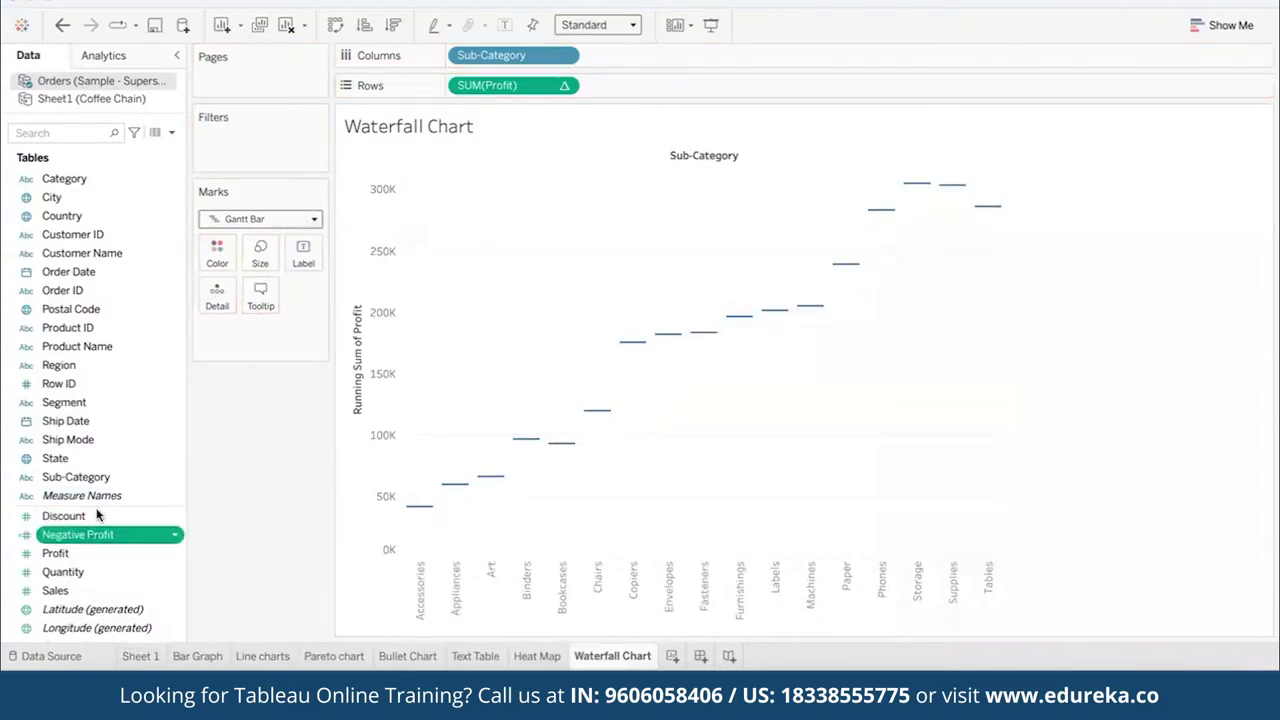
drag(97, 532, 258, 252)
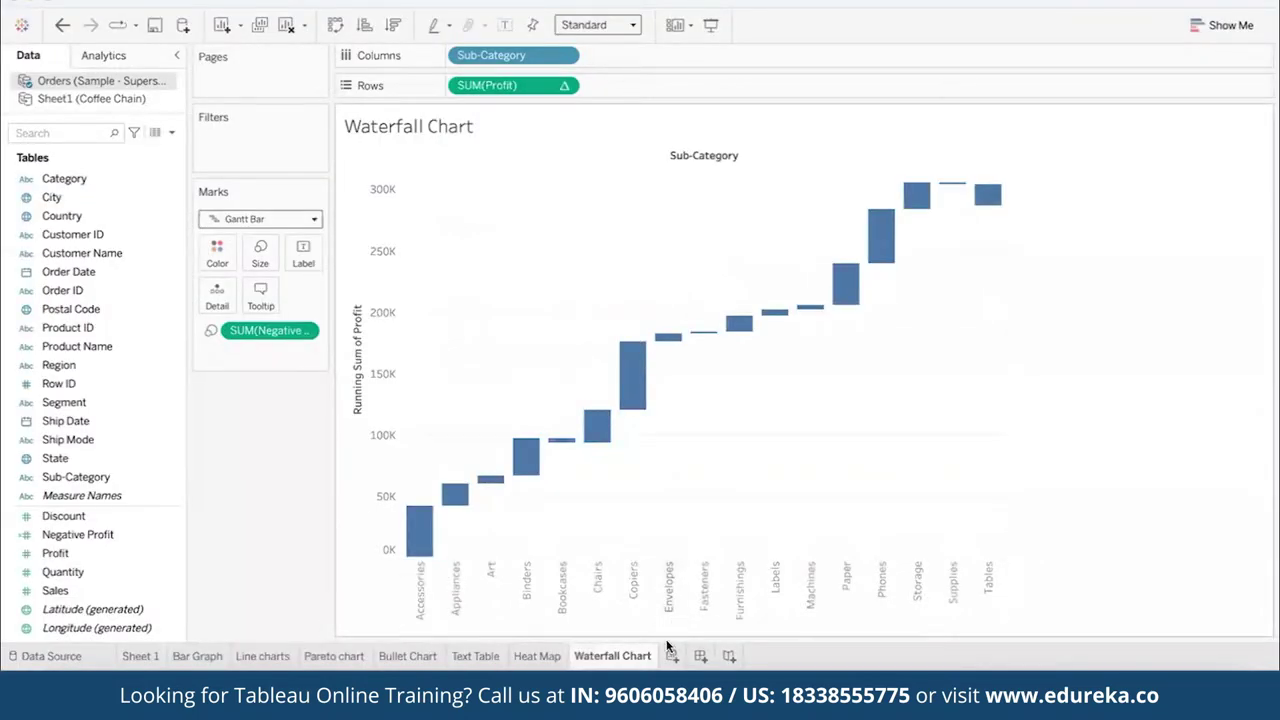
- Add a new worksheet named "Gantt Chart"
click(671, 654)
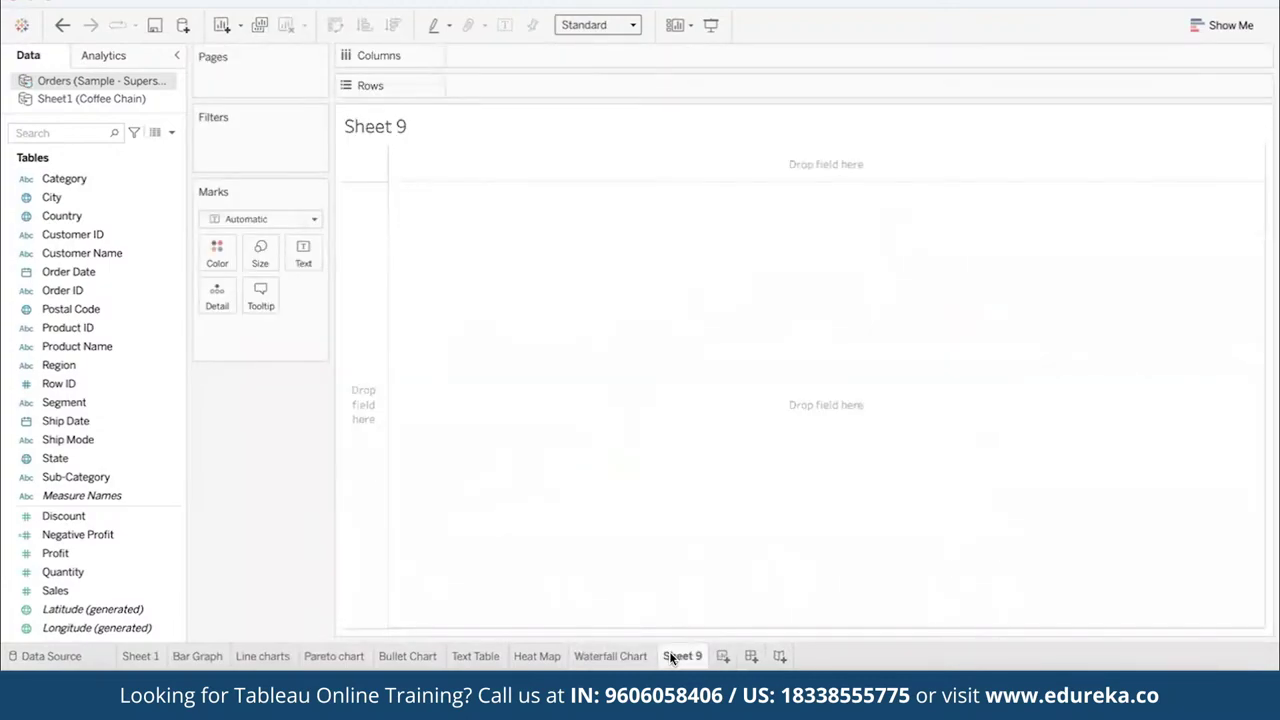
double_click(669, 655)
text(Gantt Chart)
key(Return)
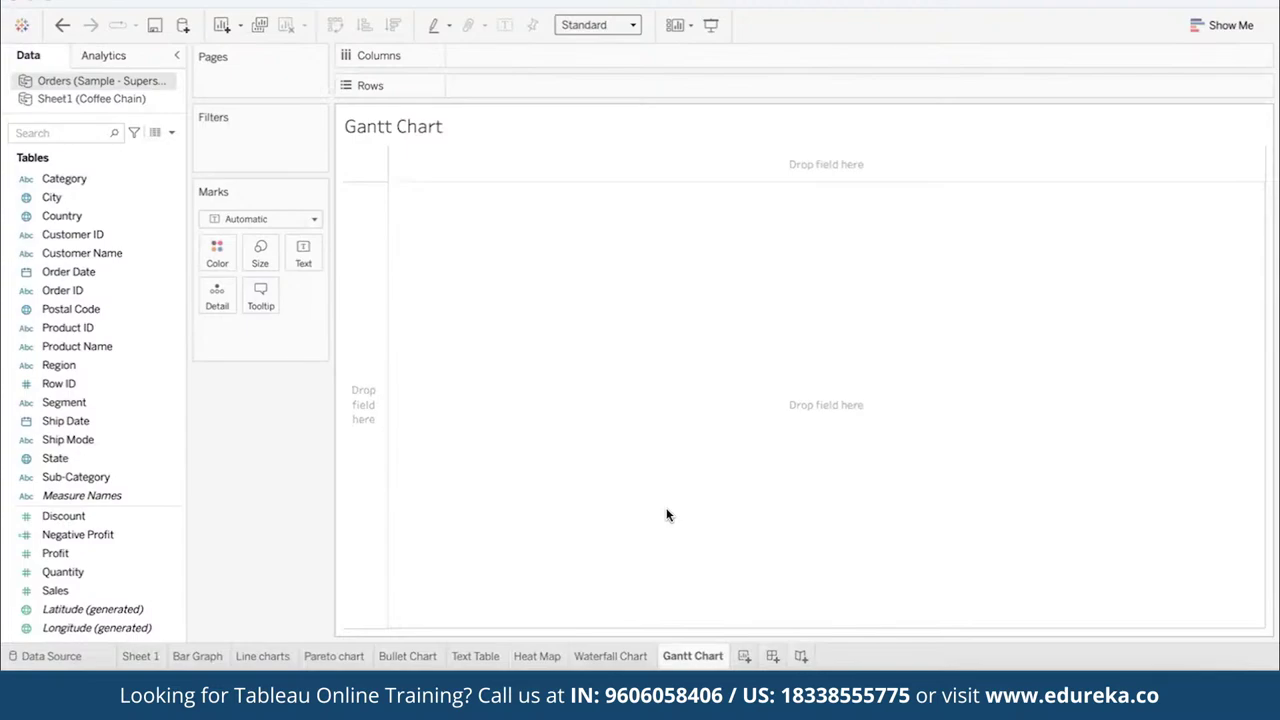
- Connect to the Excel workbook Gantt.xlsx from the Tableau folder as a new data source
click(182, 25)
click(276, 158)
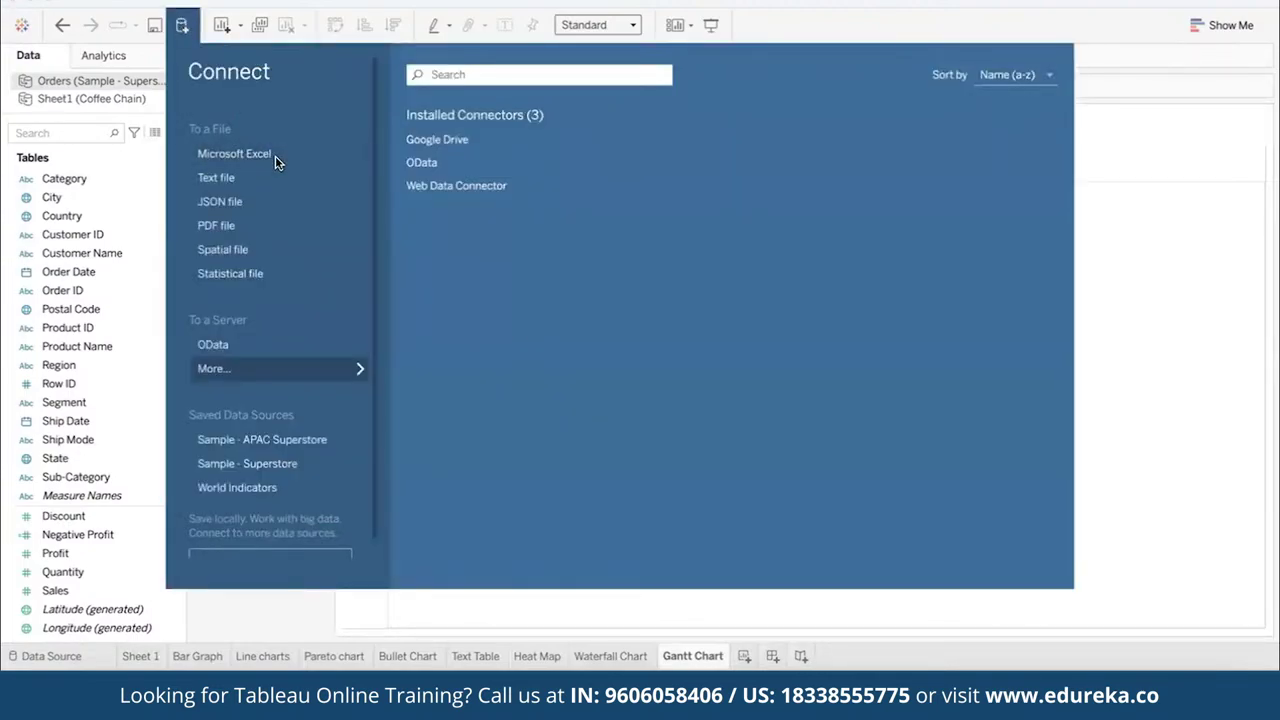
scroll(502, 315, down, 5)
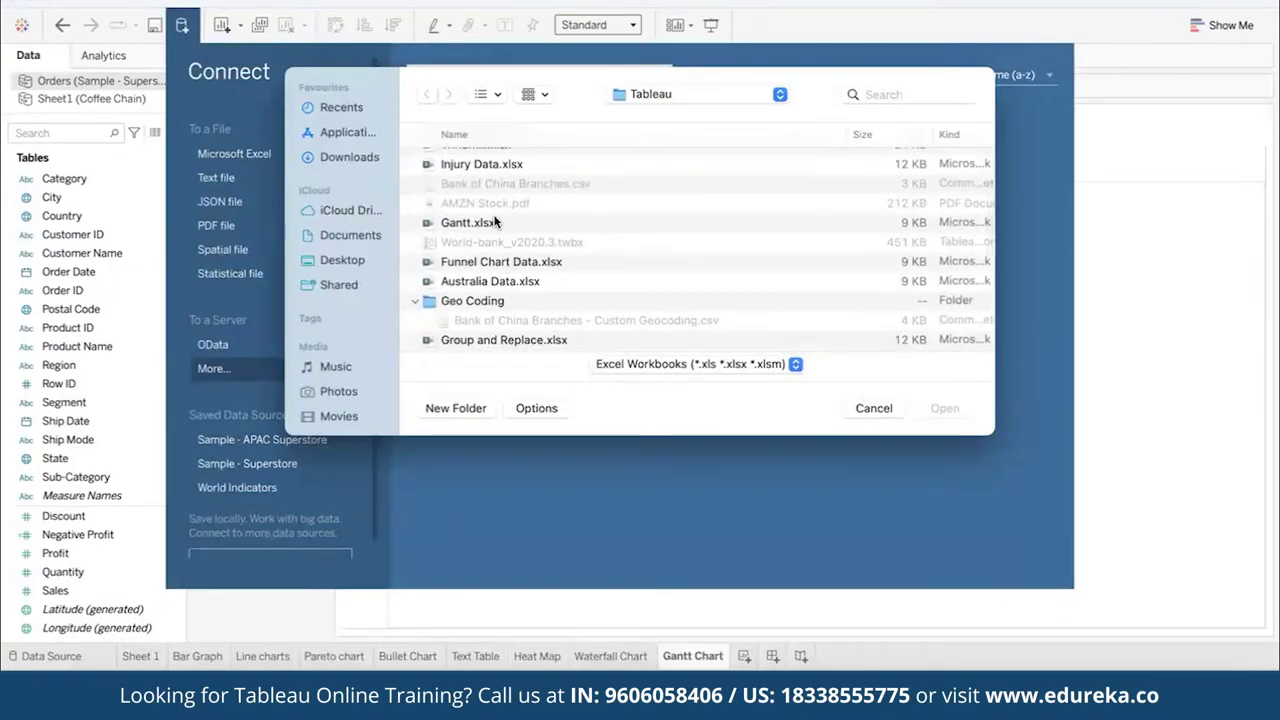
click(455, 222)
click(958, 408)
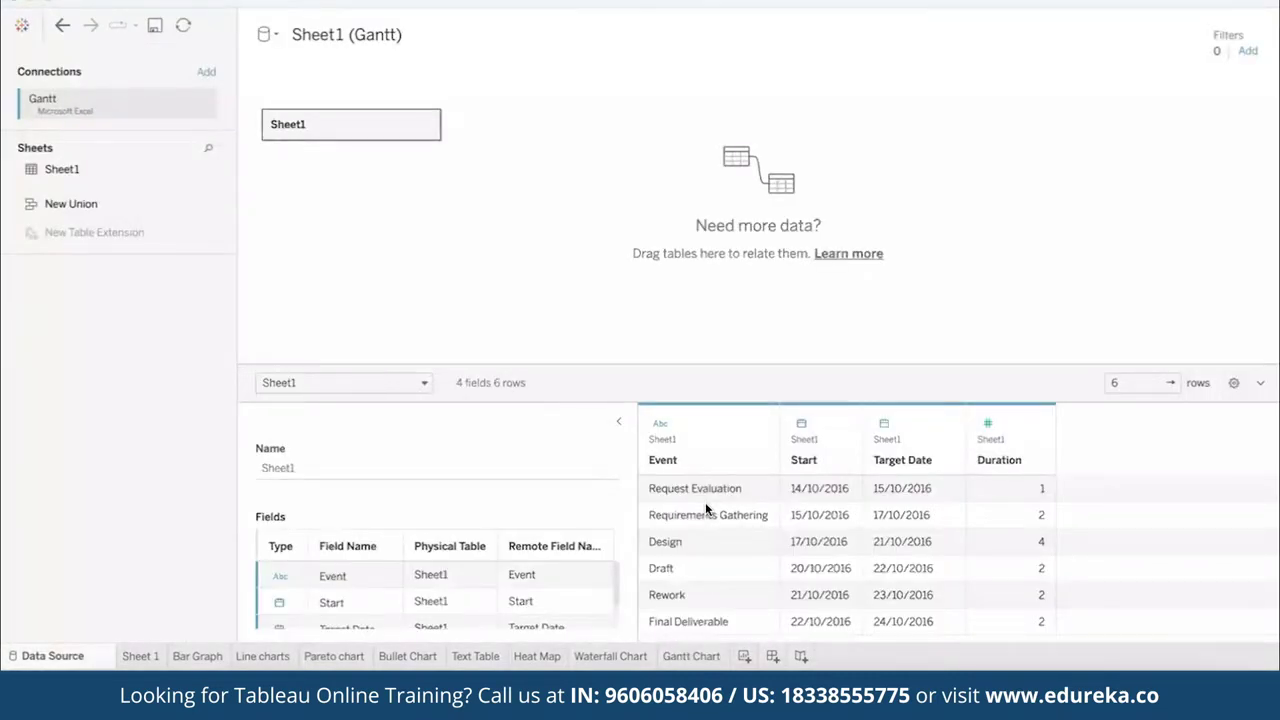
- Examine the Event, Start, Target Date and Duration values in the Gantt data preview
click(717, 491)
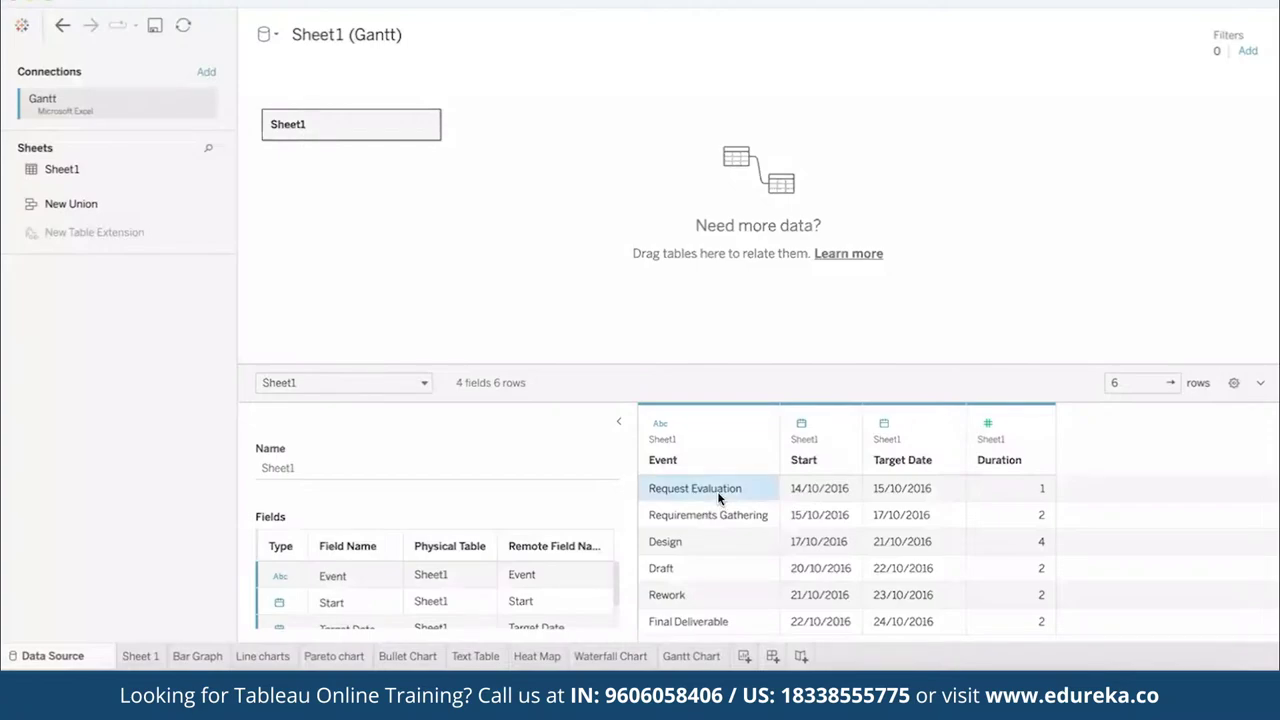
click(797, 489)
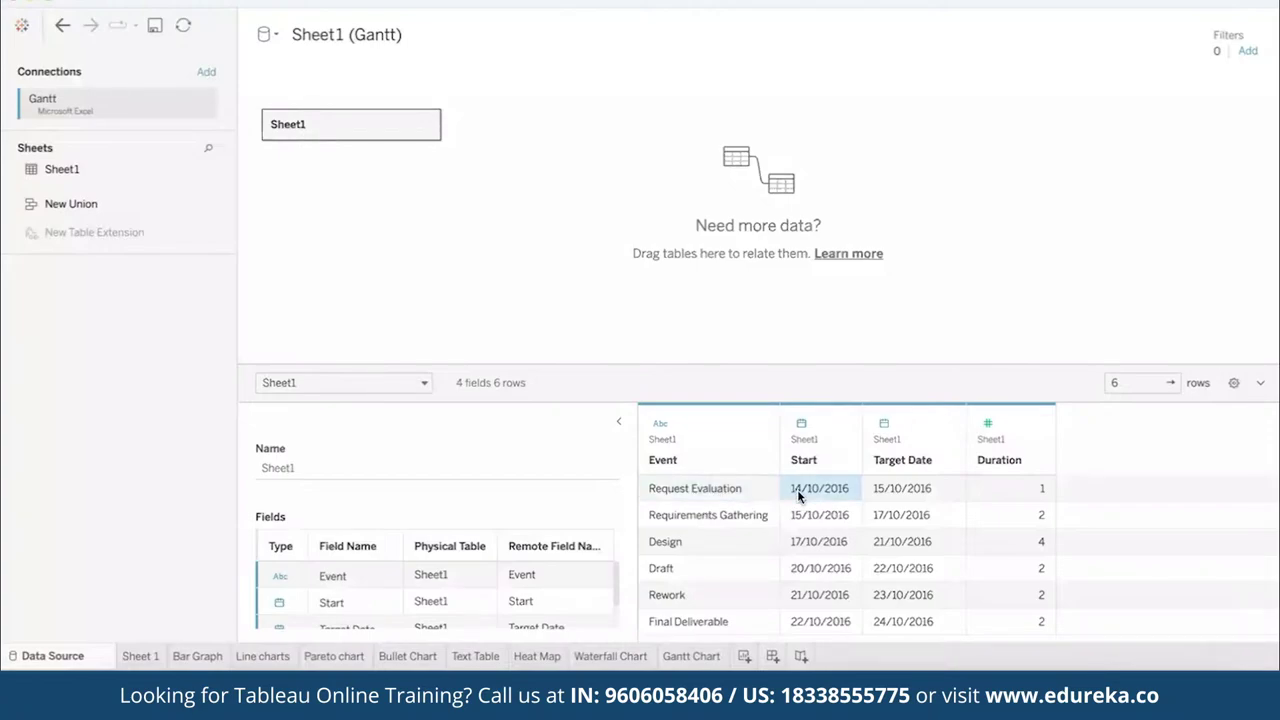
click(895, 495)
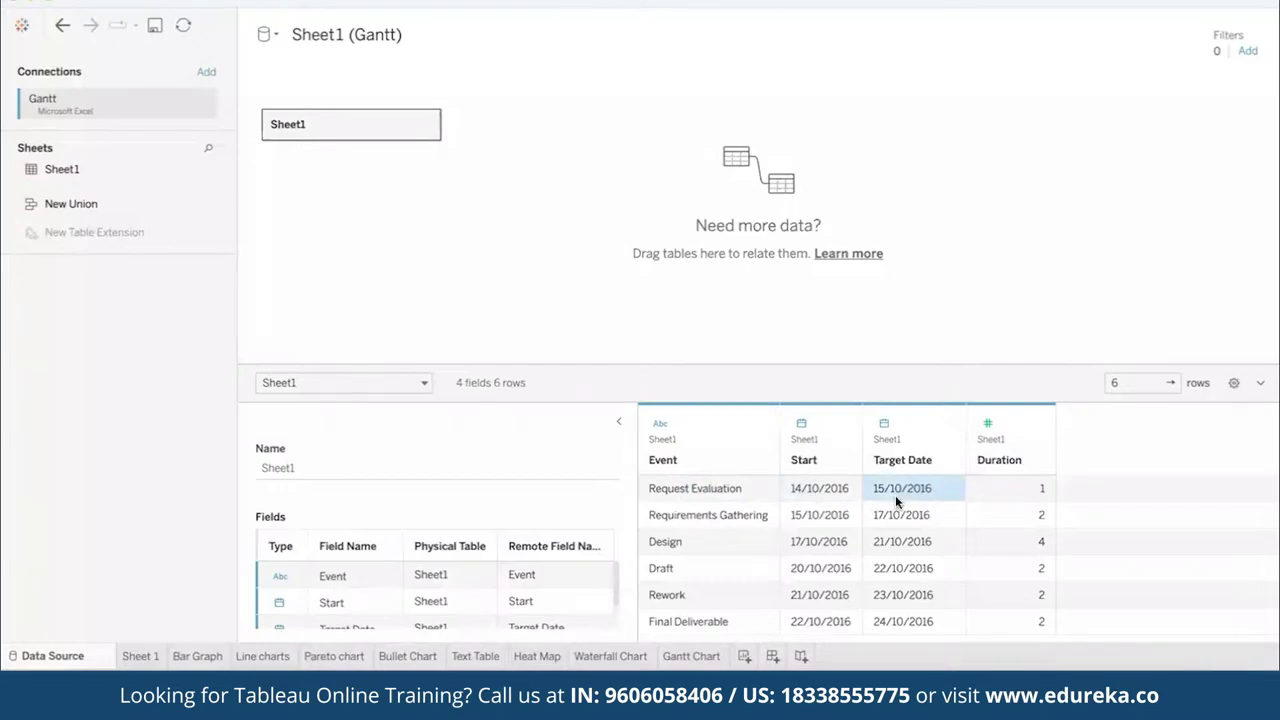
click(999, 495)
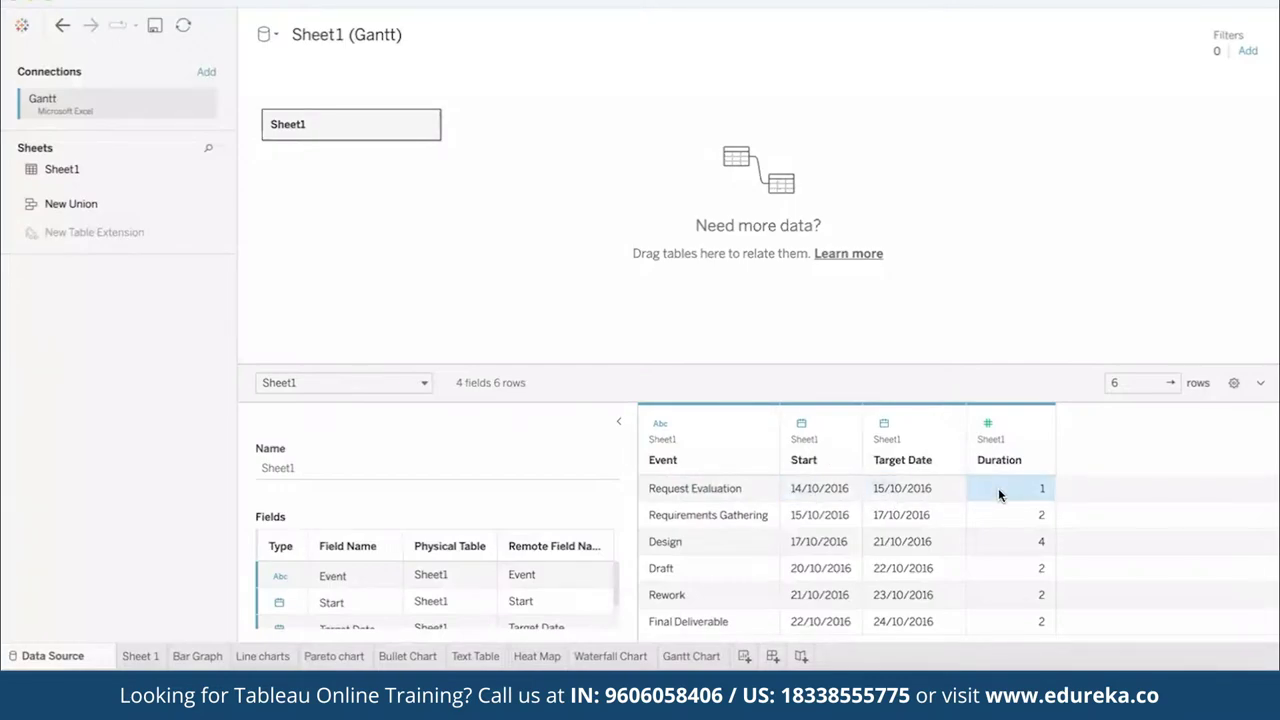
drag(751, 488, 975, 597)
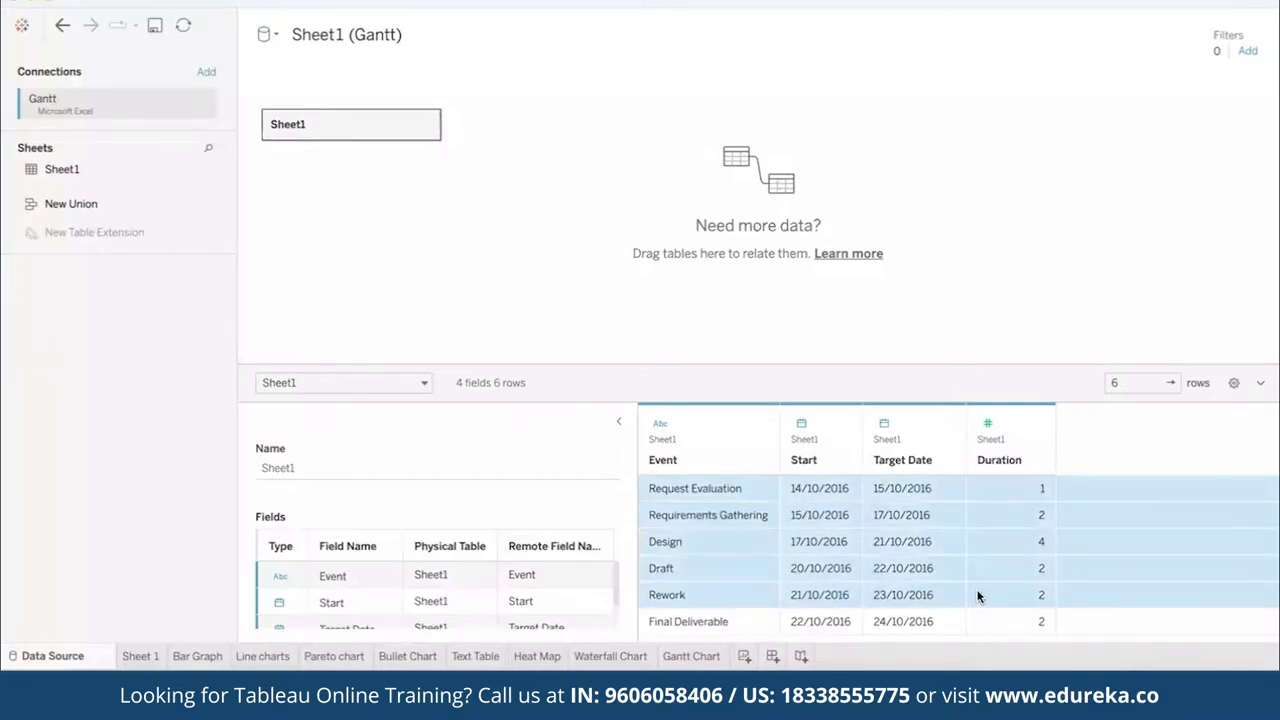
click(975, 595)
- On the Gantt Chart worksheet, plot Event rows against Start as an exact date on columns, sizing the marks by Duration
click(690, 657)
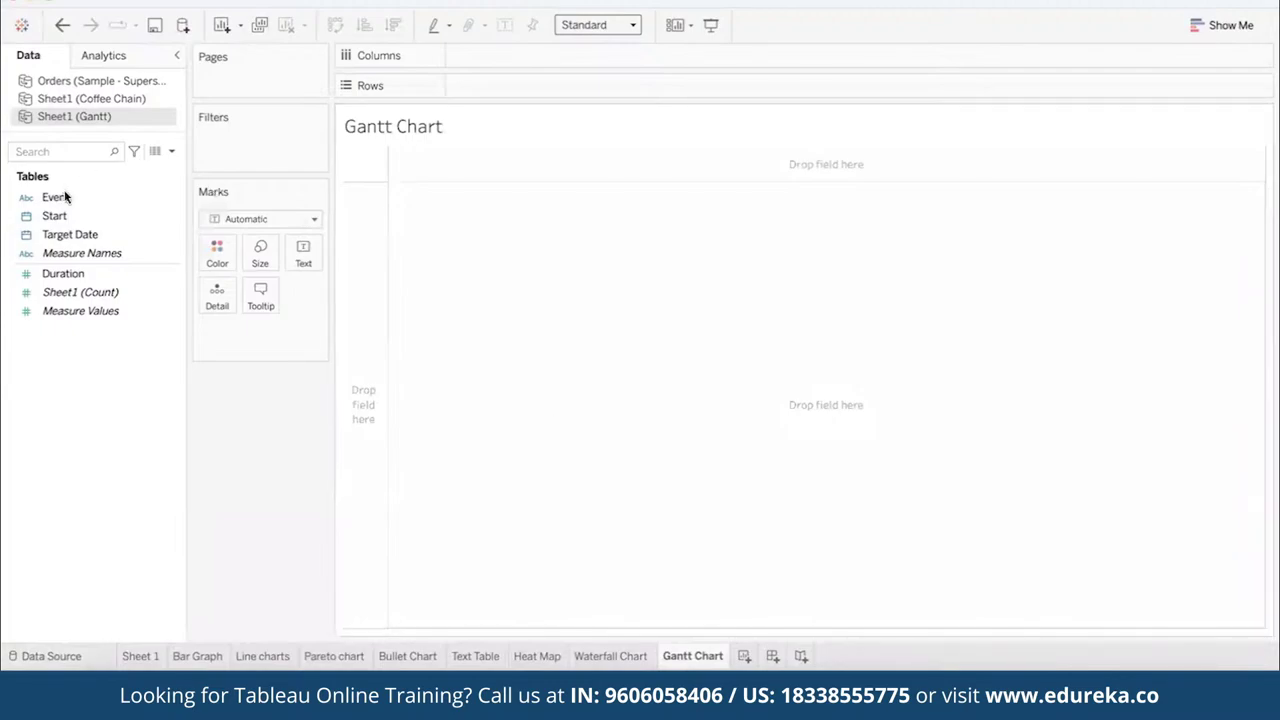
drag(55, 197, 490, 85)
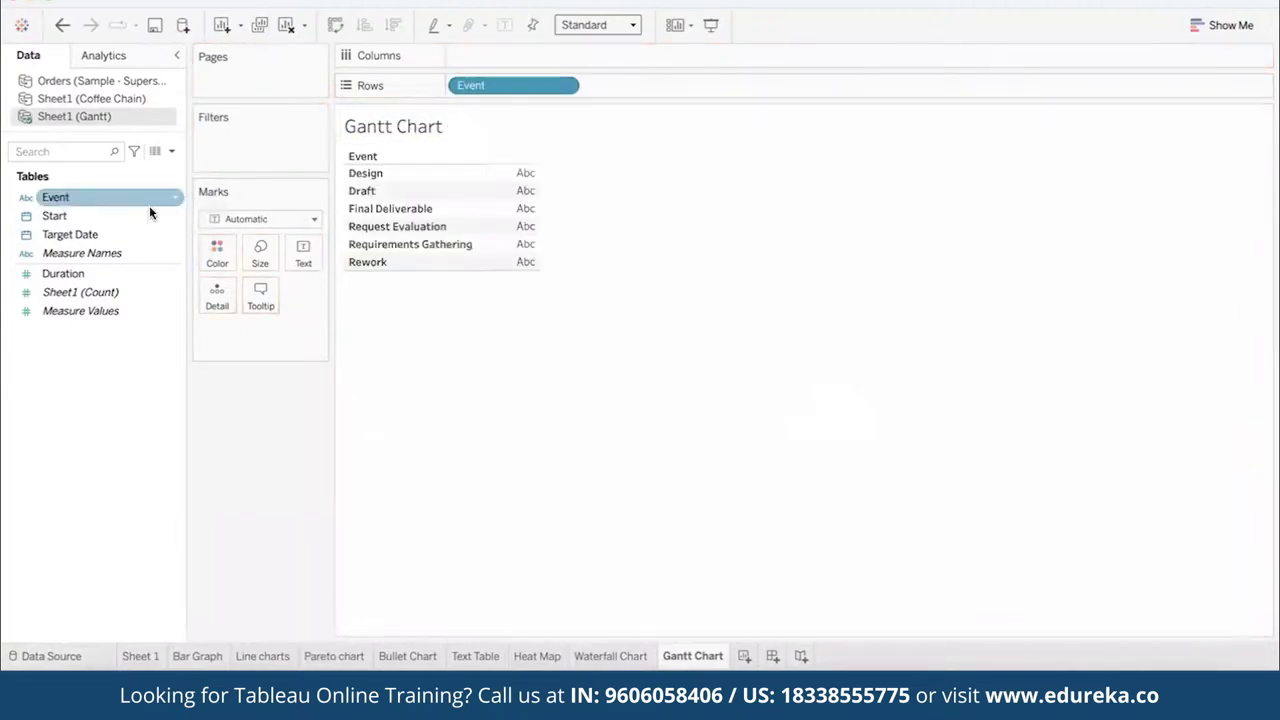
drag(90, 214, 515, 55)
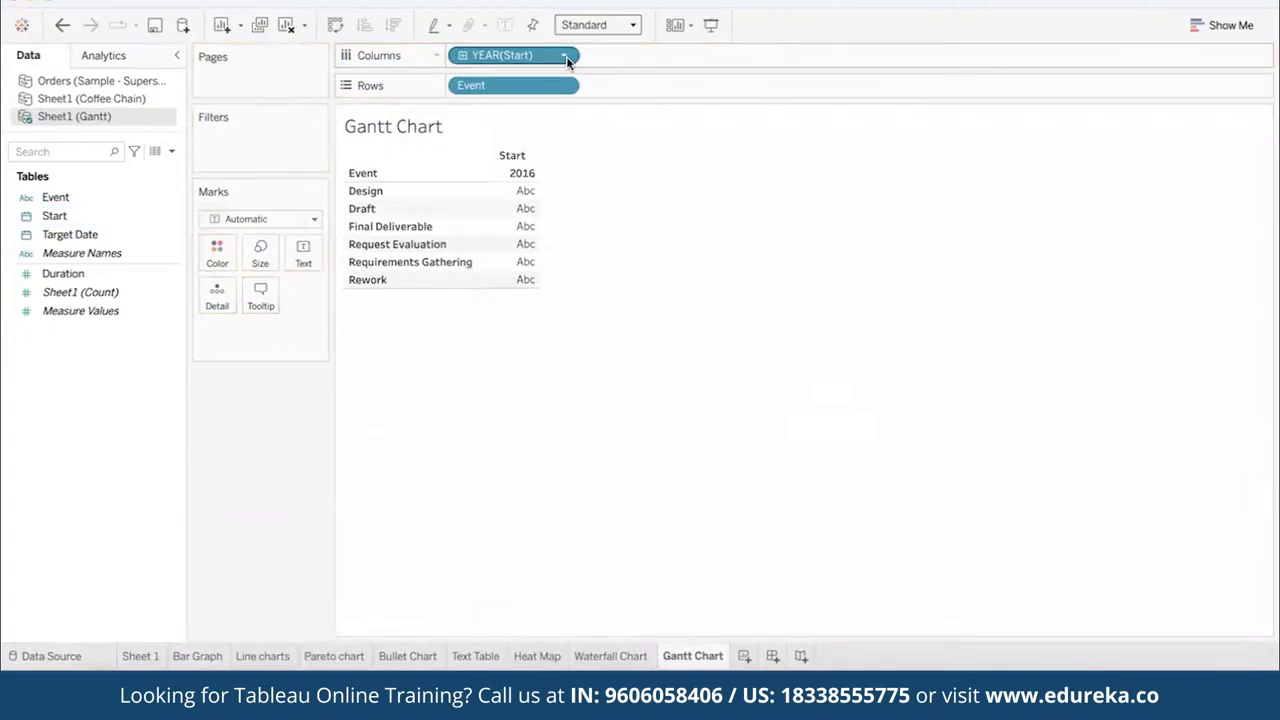
click(564, 56)
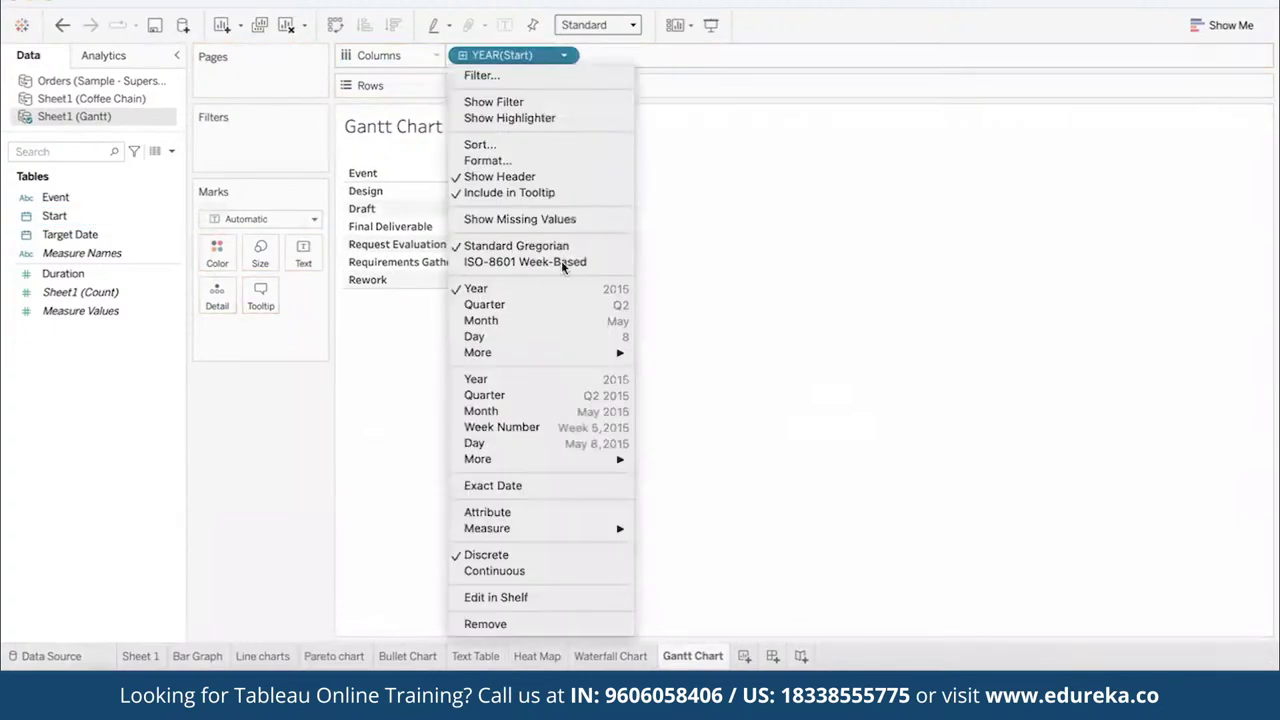
click(543, 485)
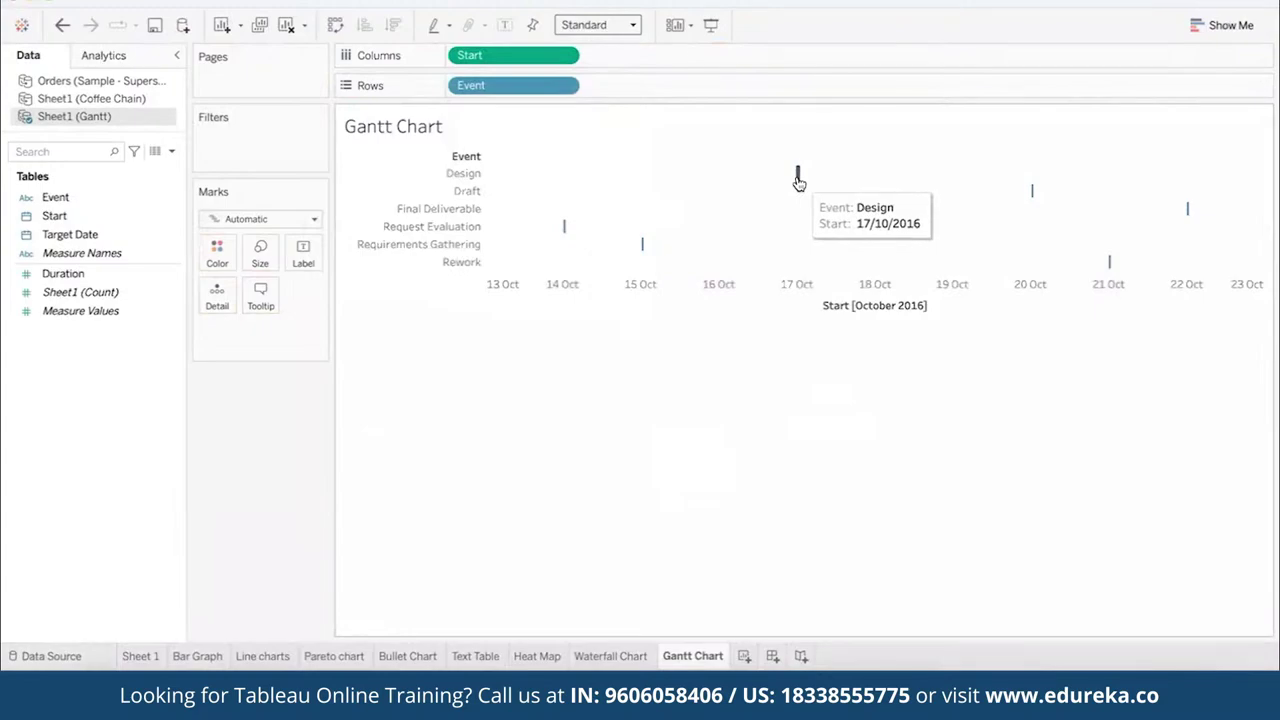
drag(63, 274, 258, 257)
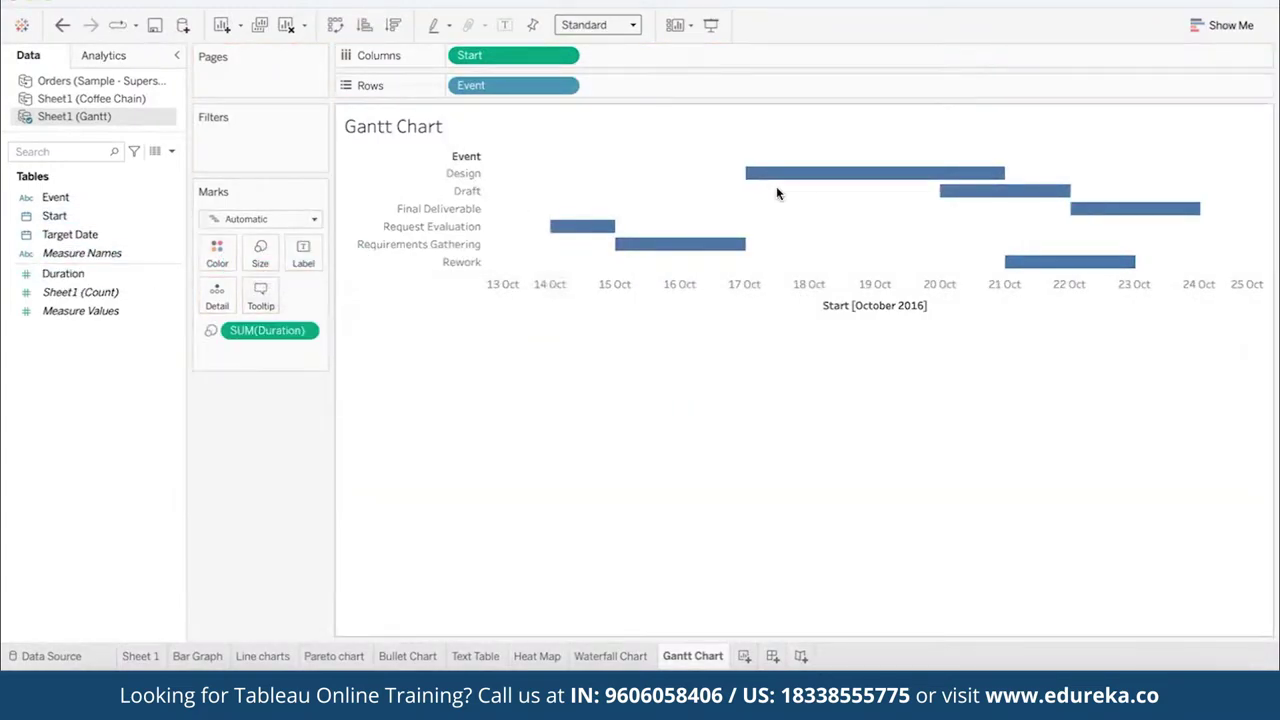
- Reorder the events manually as Request Evaluation, Requirements Gathering, Design, Draft, Rework, Final Deliverable
mouse_move(783, 180)
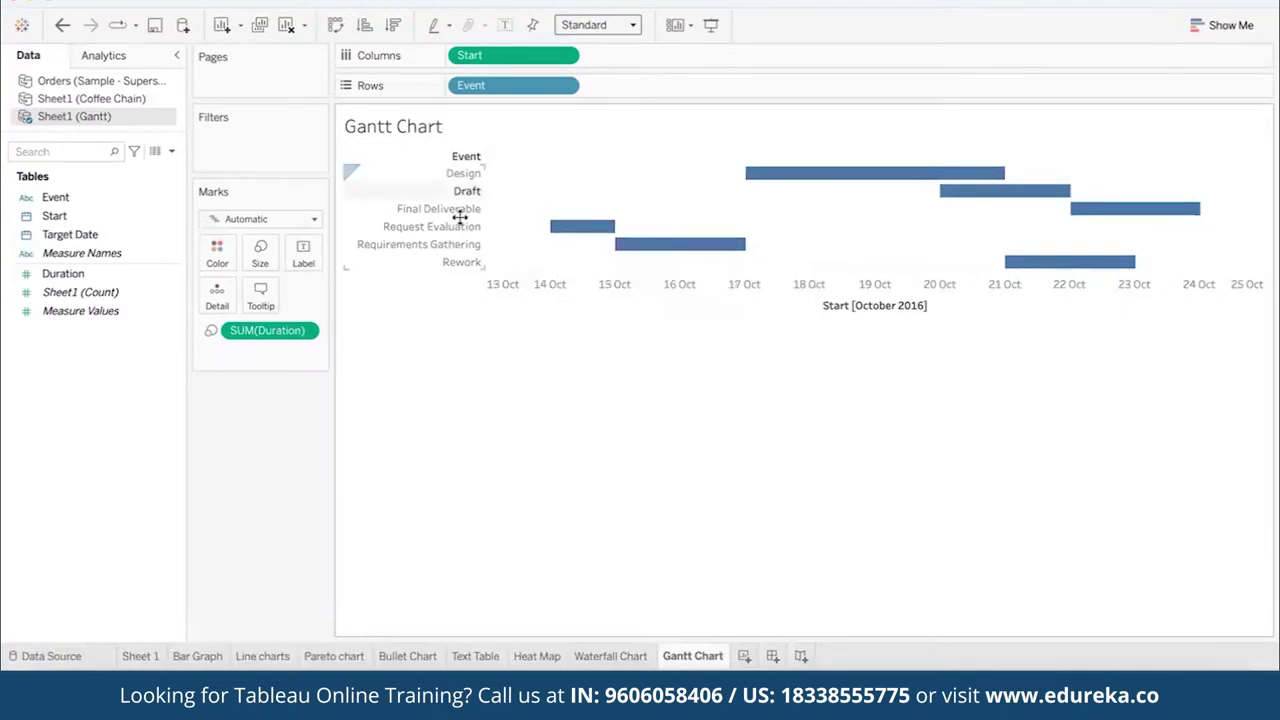
drag(418, 226, 402, 167)
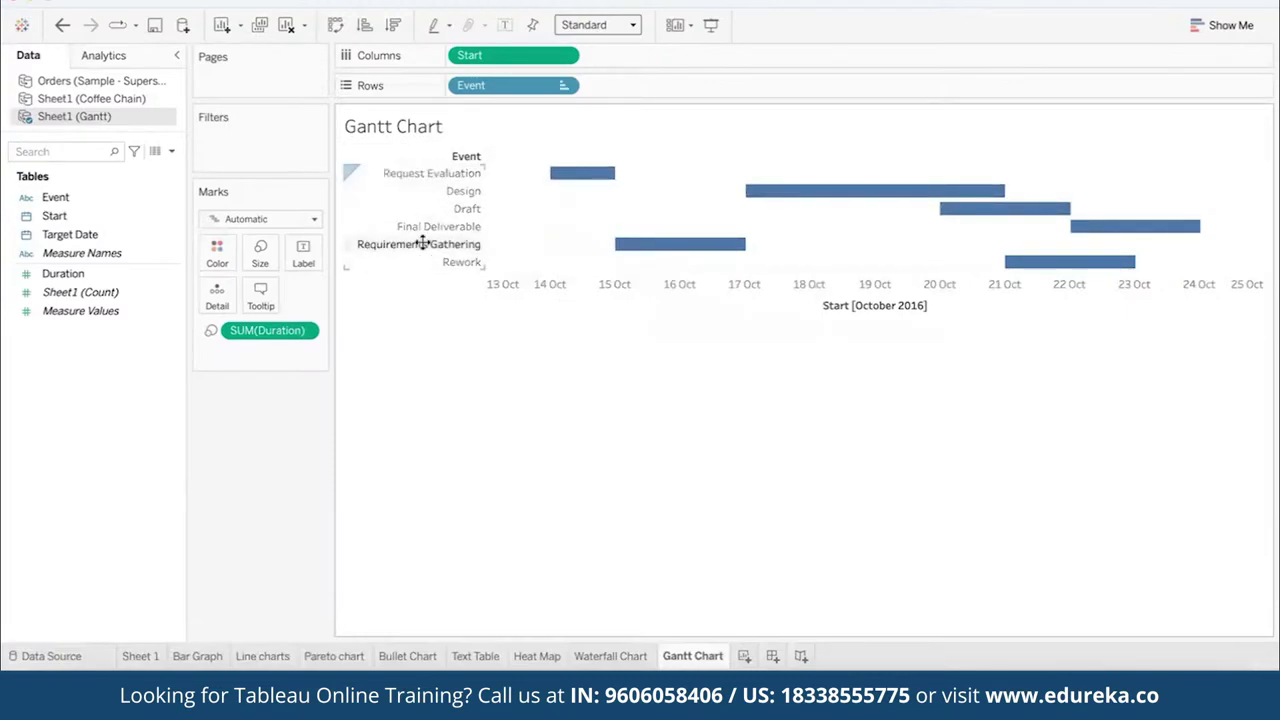
drag(422, 245, 423, 181)
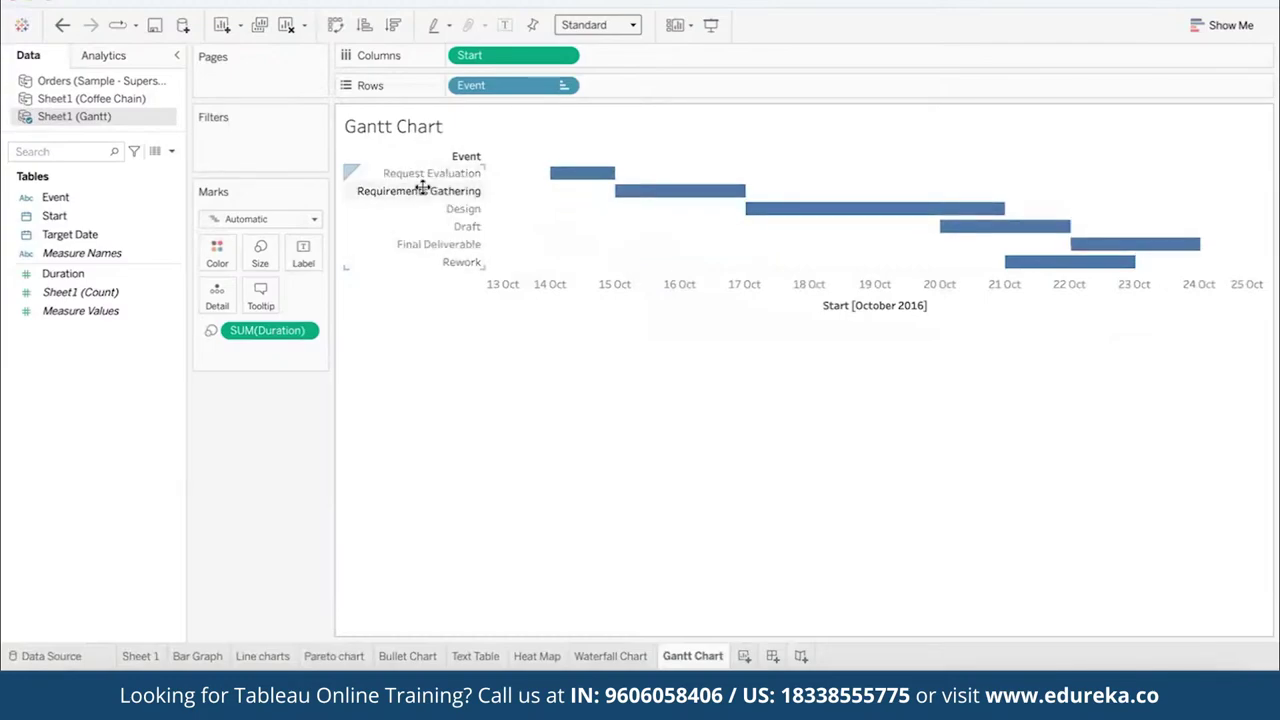
mouse_move(612, 200)
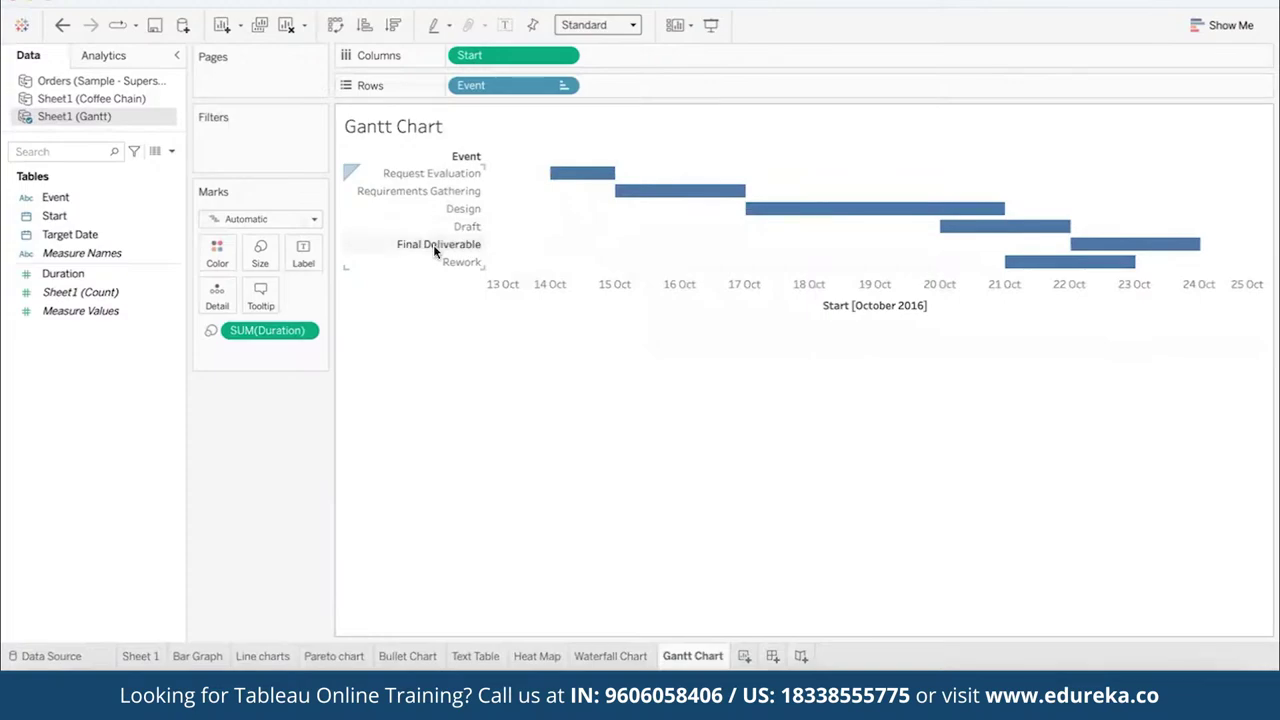
drag(435, 243, 438, 272)
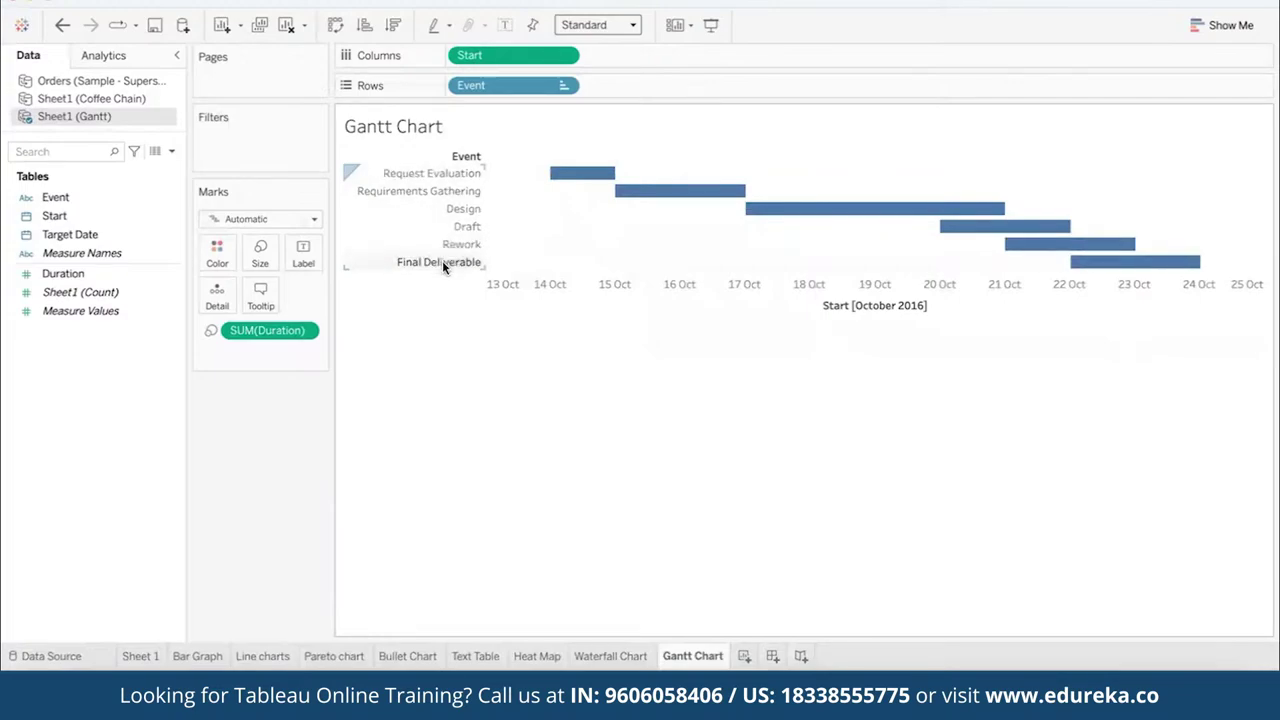
- Color the Gantt bars by Event and add Target Date to their tooltips
drag(60, 197, 217, 252)
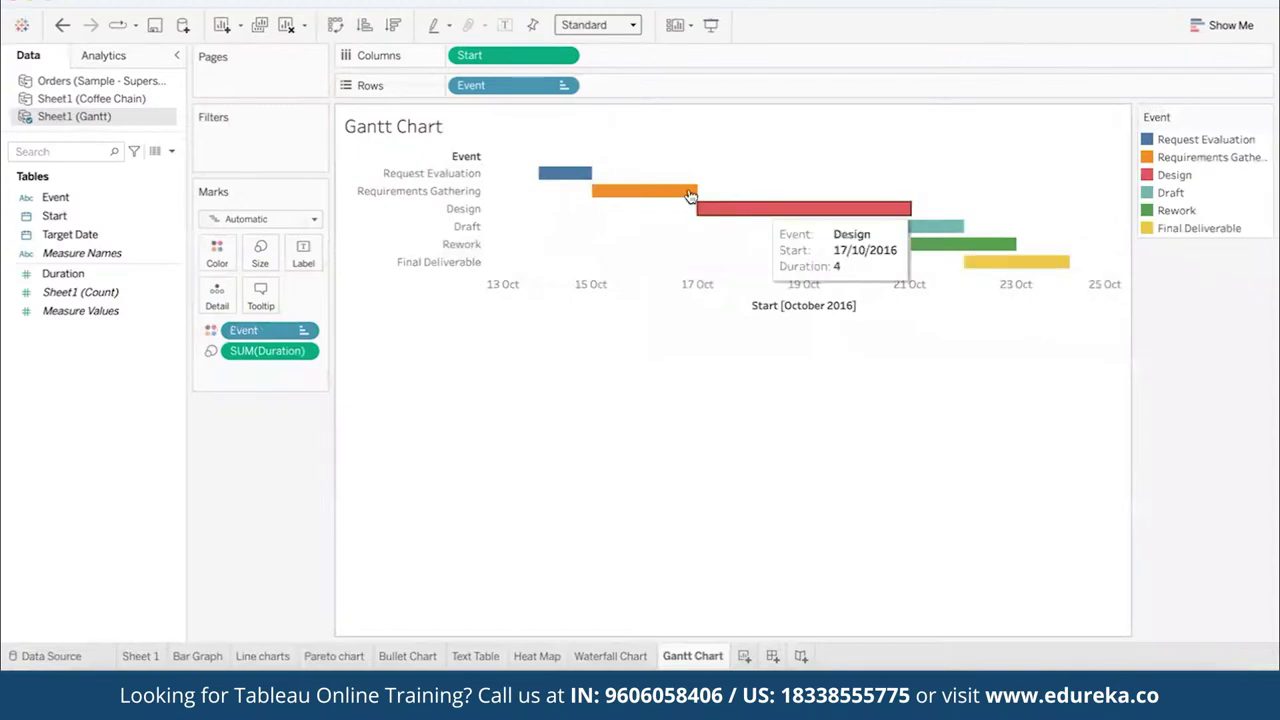
mouse_move(561, 182)
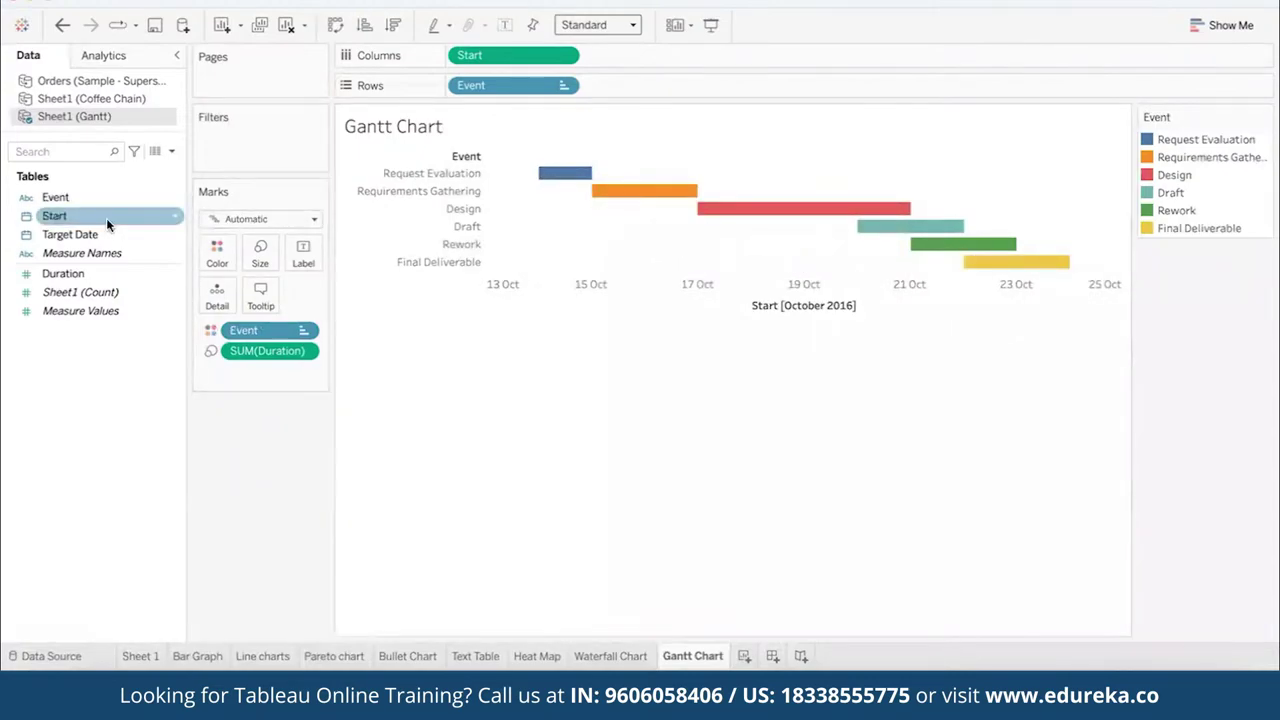
drag(81, 233, 259, 286)
click(303, 372)
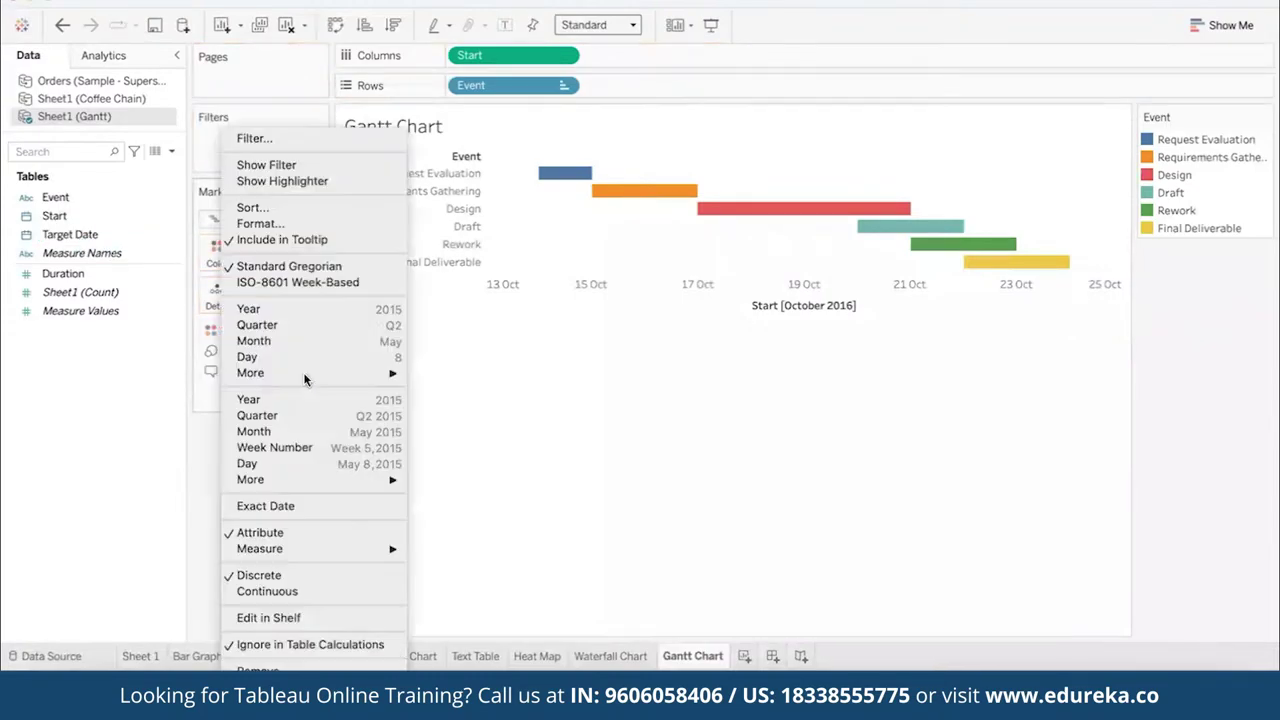
click(538, 358)
mouse_move(560, 181)
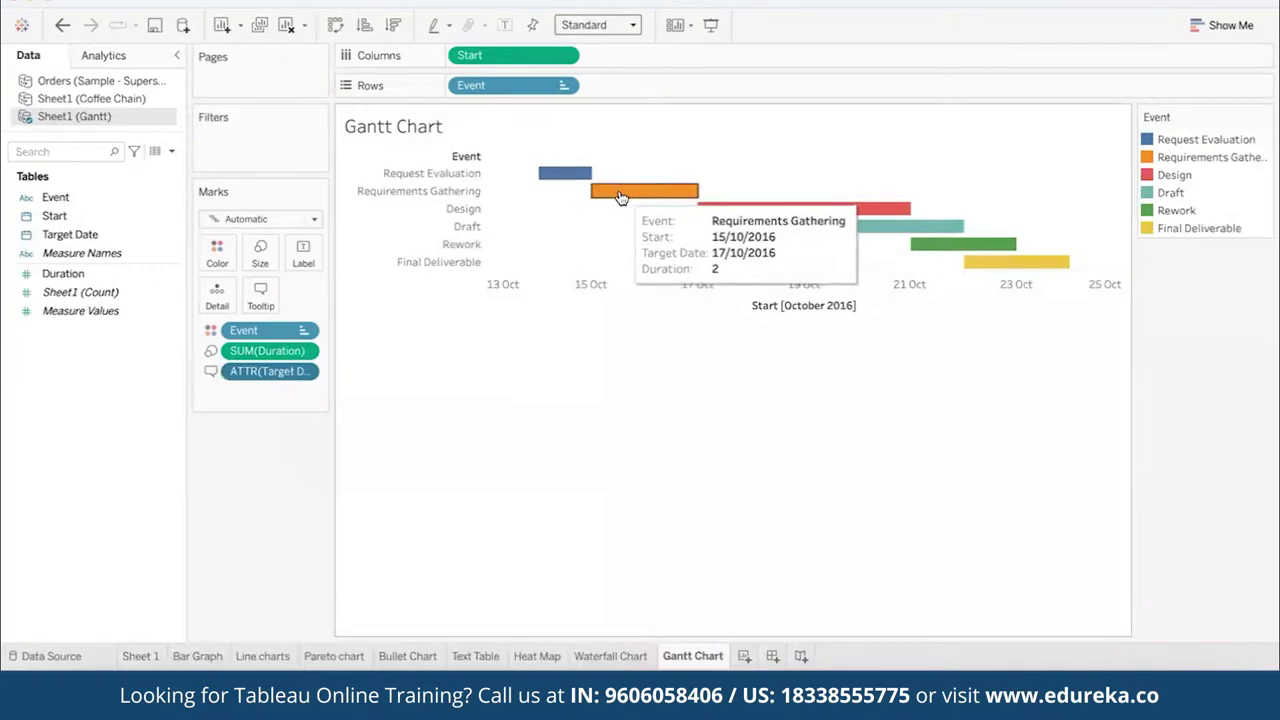
mouse_move(749, 209)
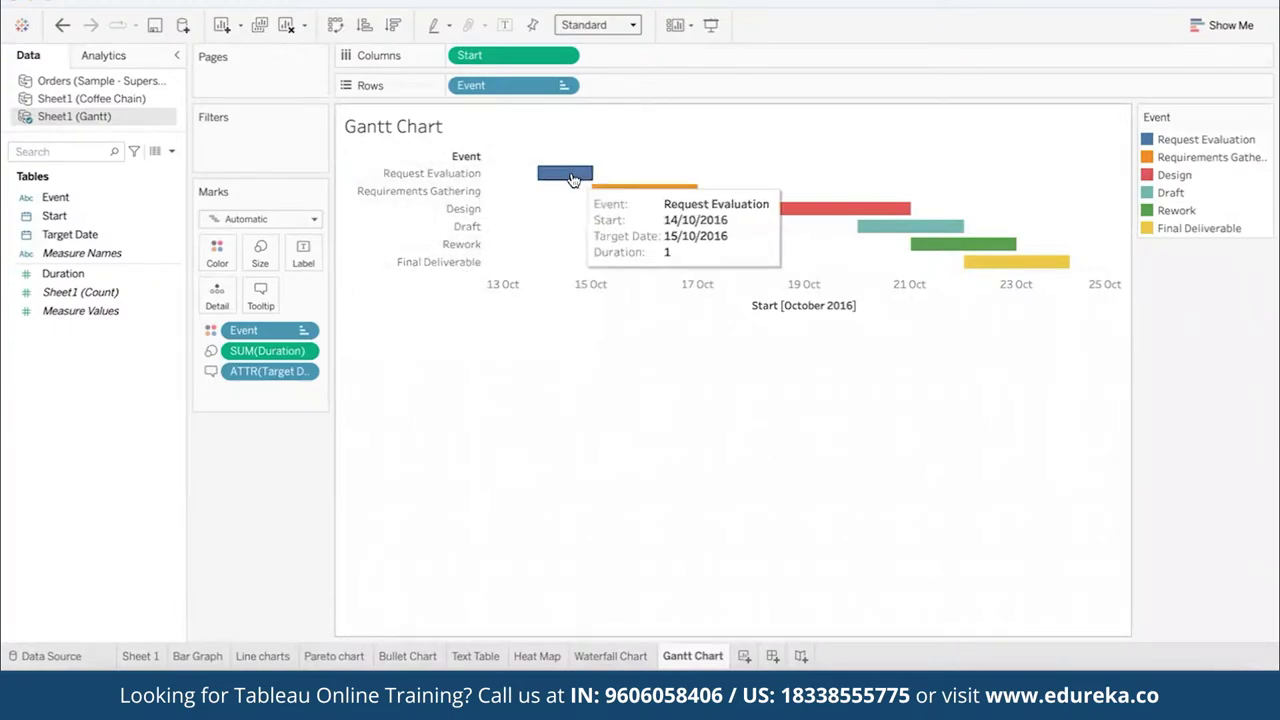
click(490, 284)
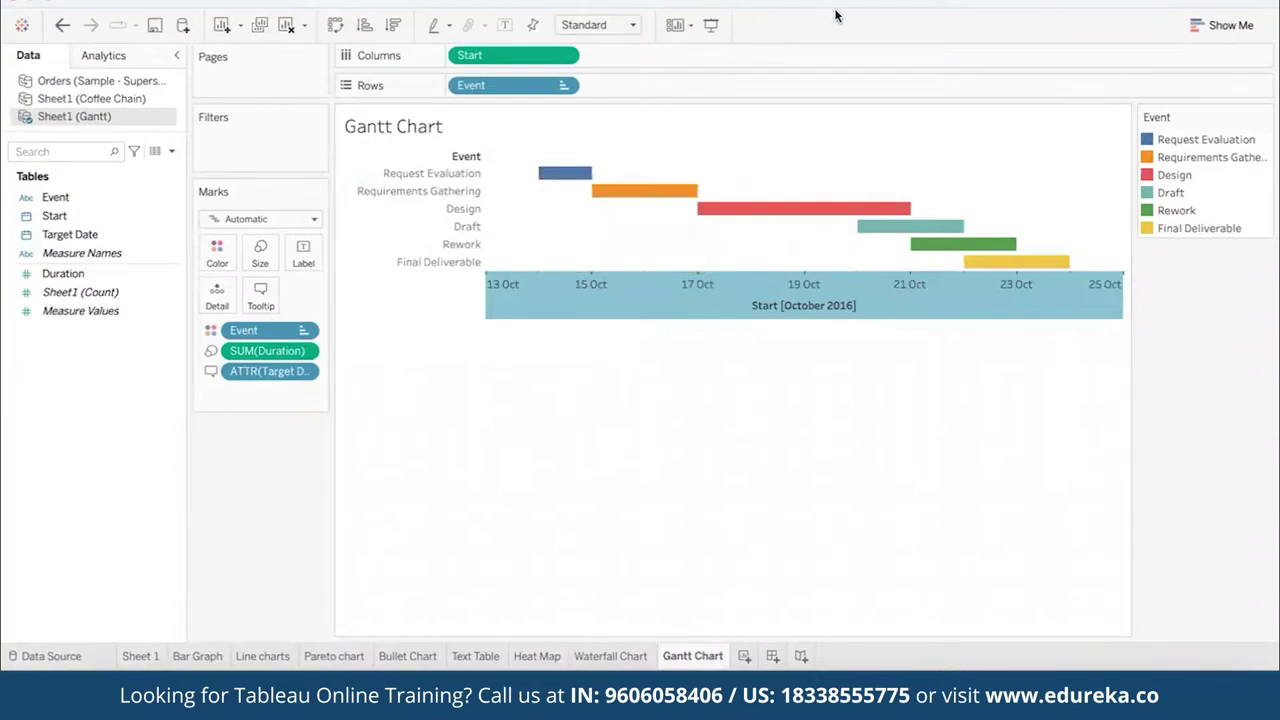
mouse_move(536, 148)
mouse_down()
mouse_move(541, 192)
mouse_move(538, 150)
mouse_move(541, 183)
mouse_move(593, 162)
mouse_move(594, 215)
mouse_up()
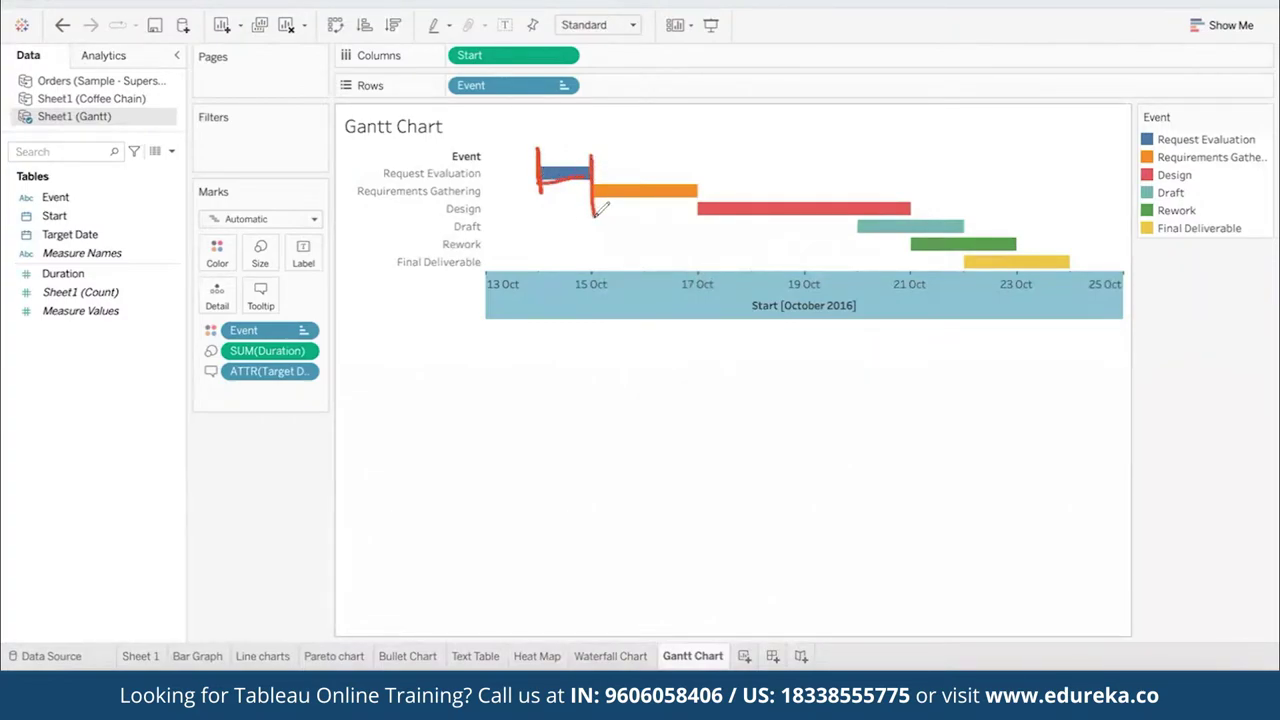
mouse_move(697, 162)
mouse_down()
mouse_move(702, 236)
mouse_move(712, 205)
mouse_move(900, 189)
mouse_move(914, 214)
mouse_move(860, 245)
mouse_up()
drag(915, 178, 915, 240)
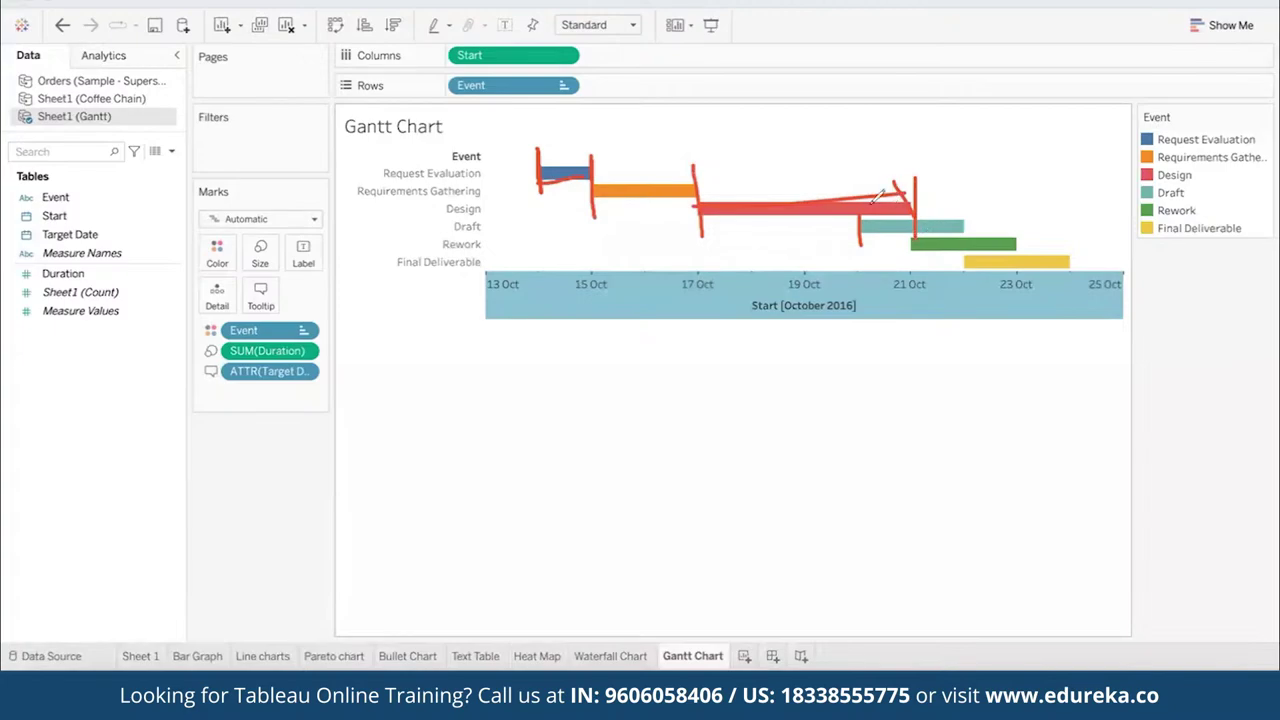
drag(860, 196, 912, 186)
drag(866, 246, 905, 243)
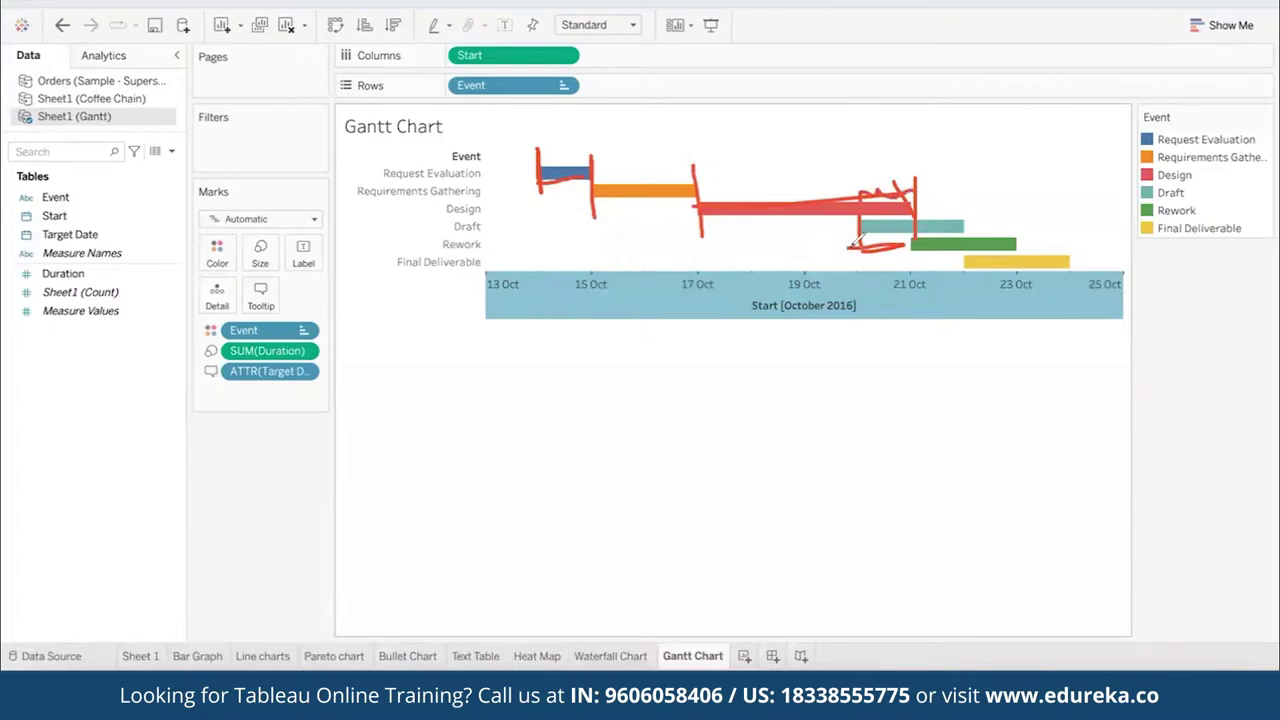
key(e)
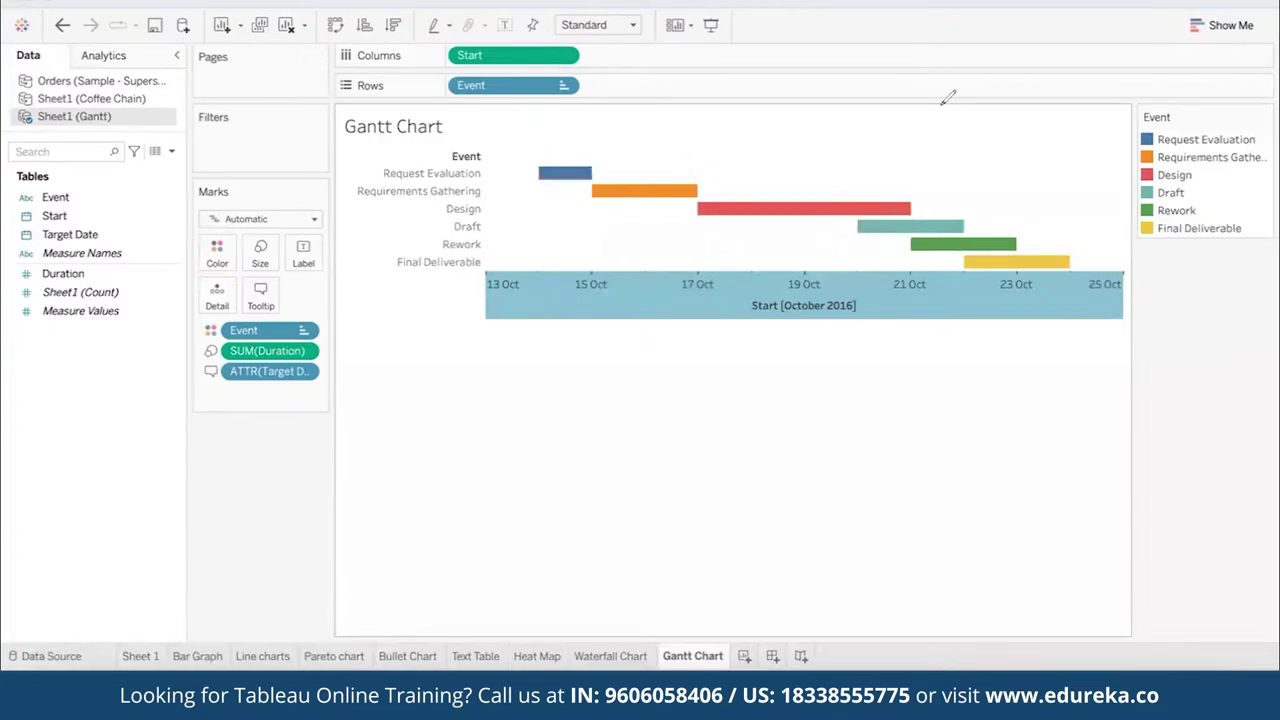
click(407, 449)
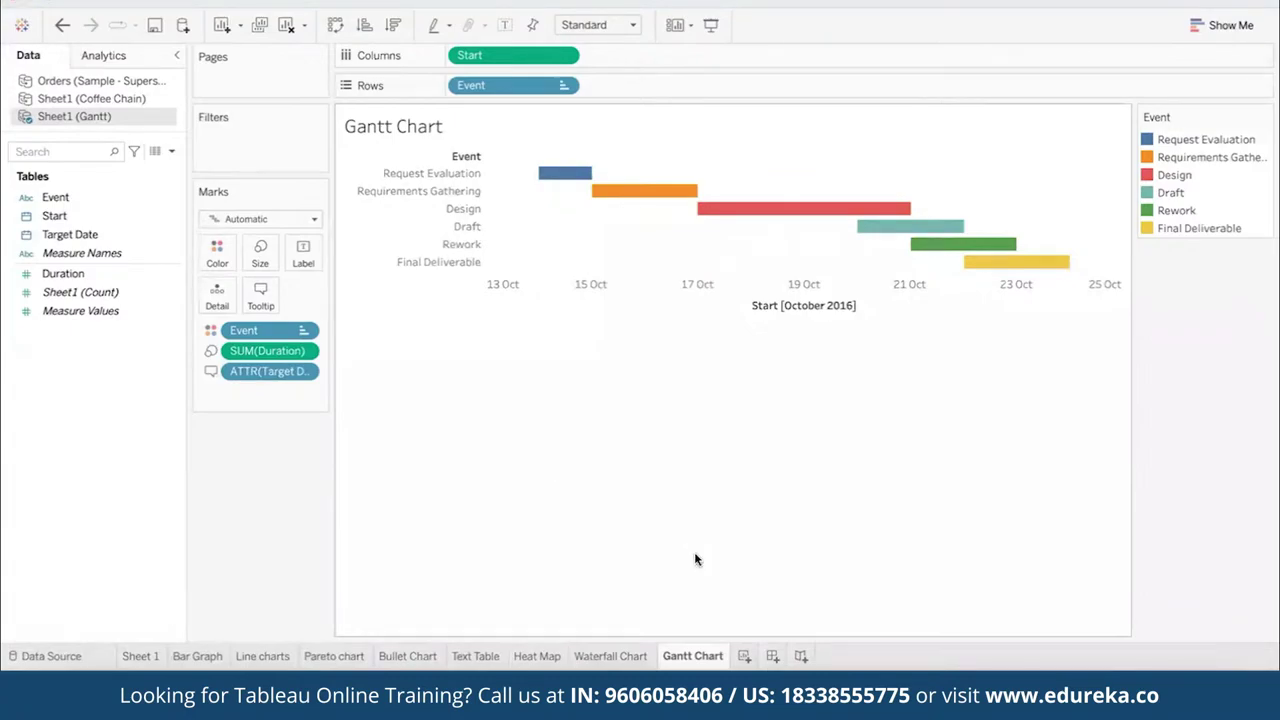
click(1004, 700)
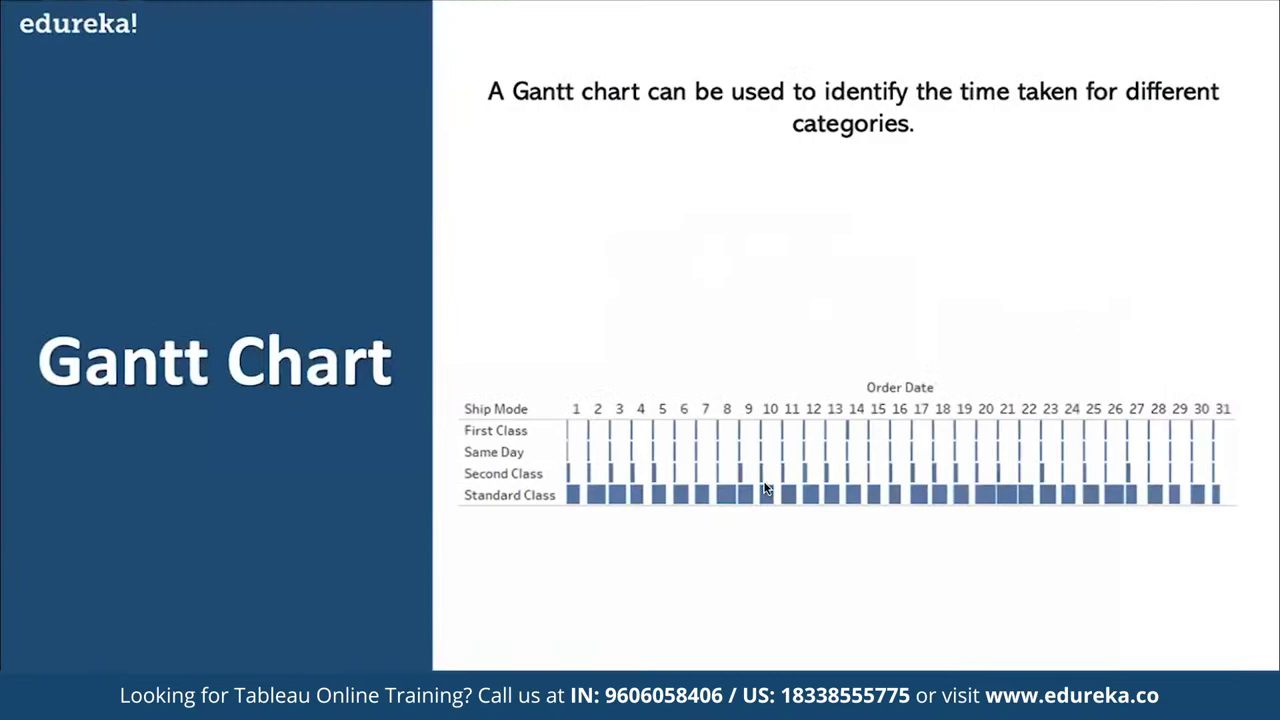
click(675, 458)
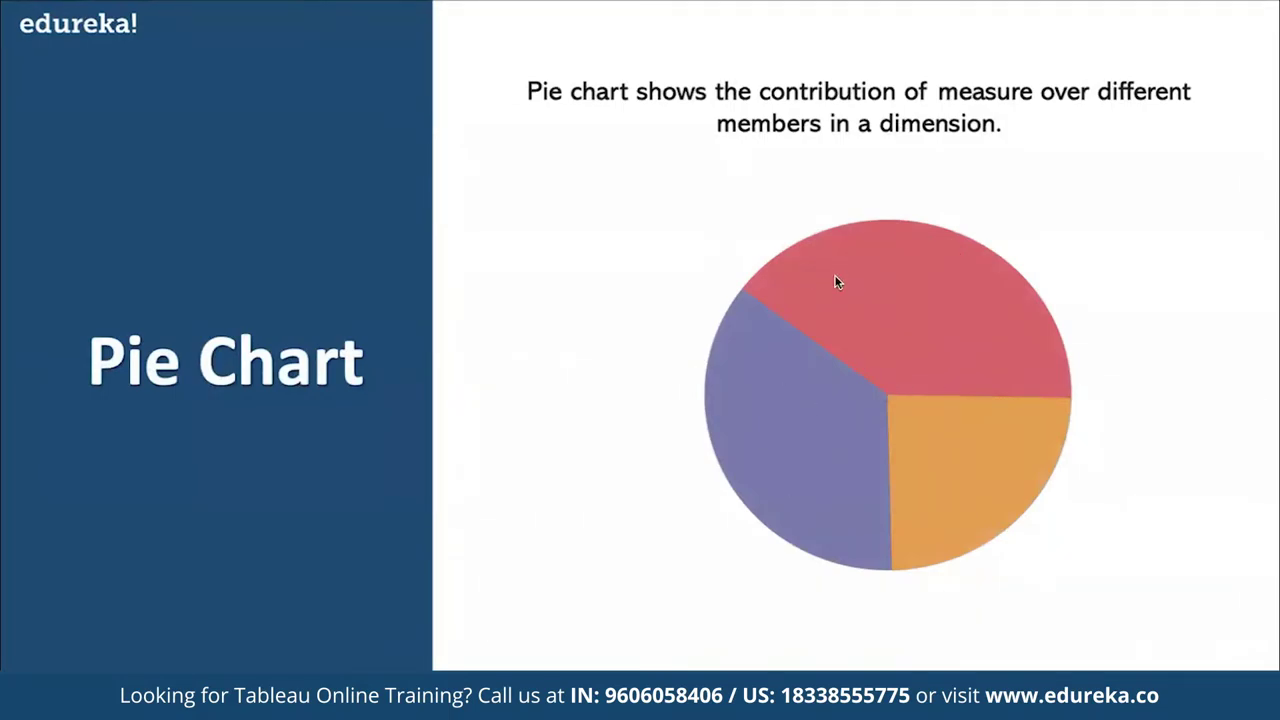
- Switch back to Tableau and add a new worksheet named "Pie Chart"
key(super+Tab)
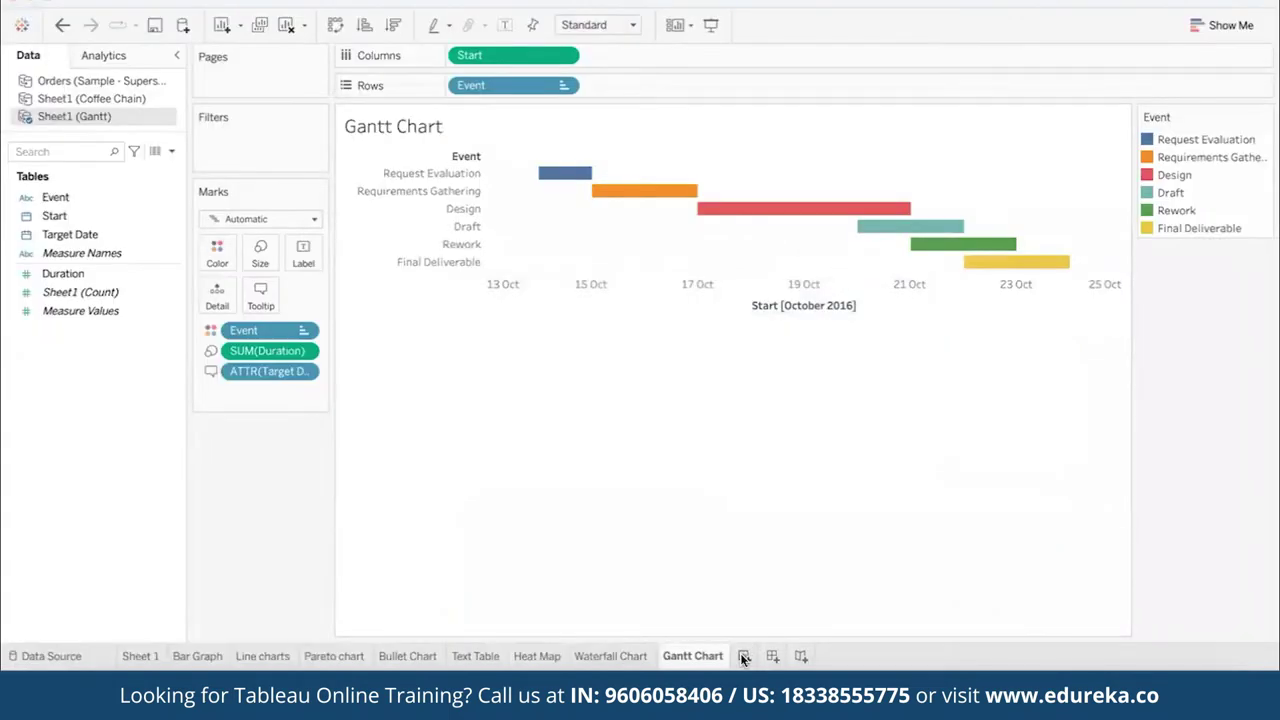
click(743, 657)
double_click(743, 657)
text(Fie)
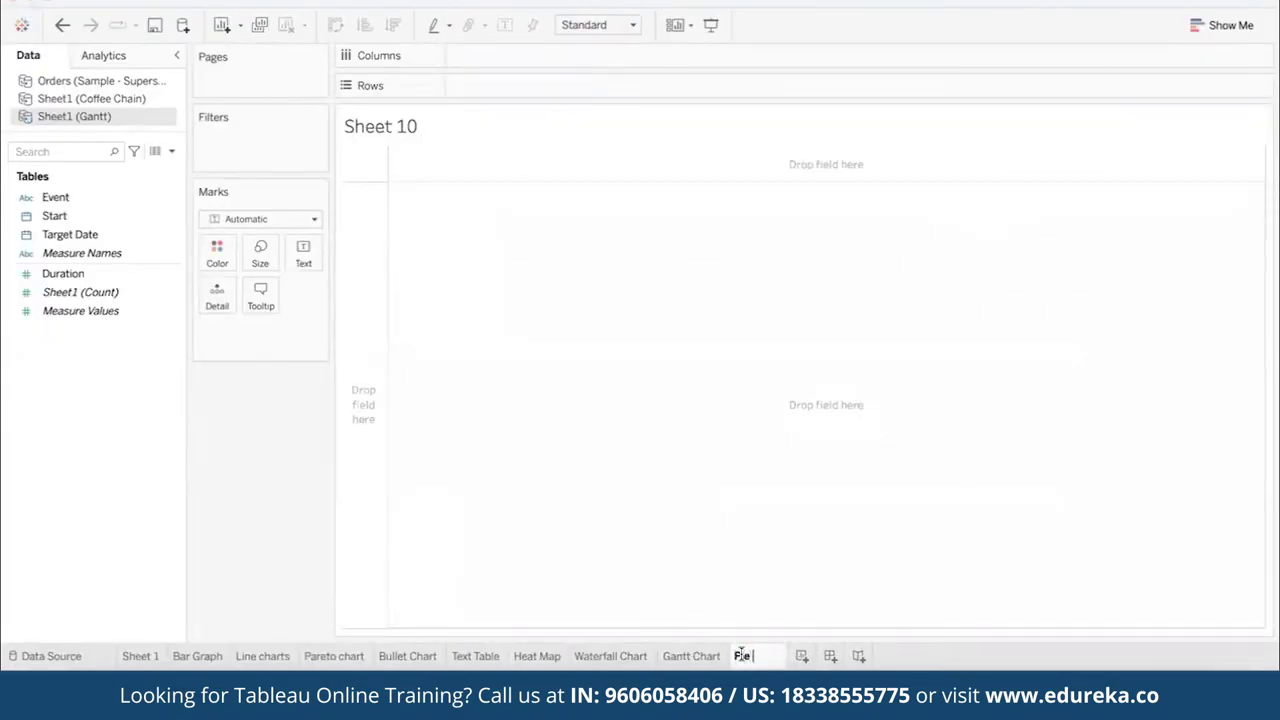
text( Chart)
key(Return)
- From the Orders data source, create a pie chart of Profit by Region and fit it to the entire view
click(85, 80)
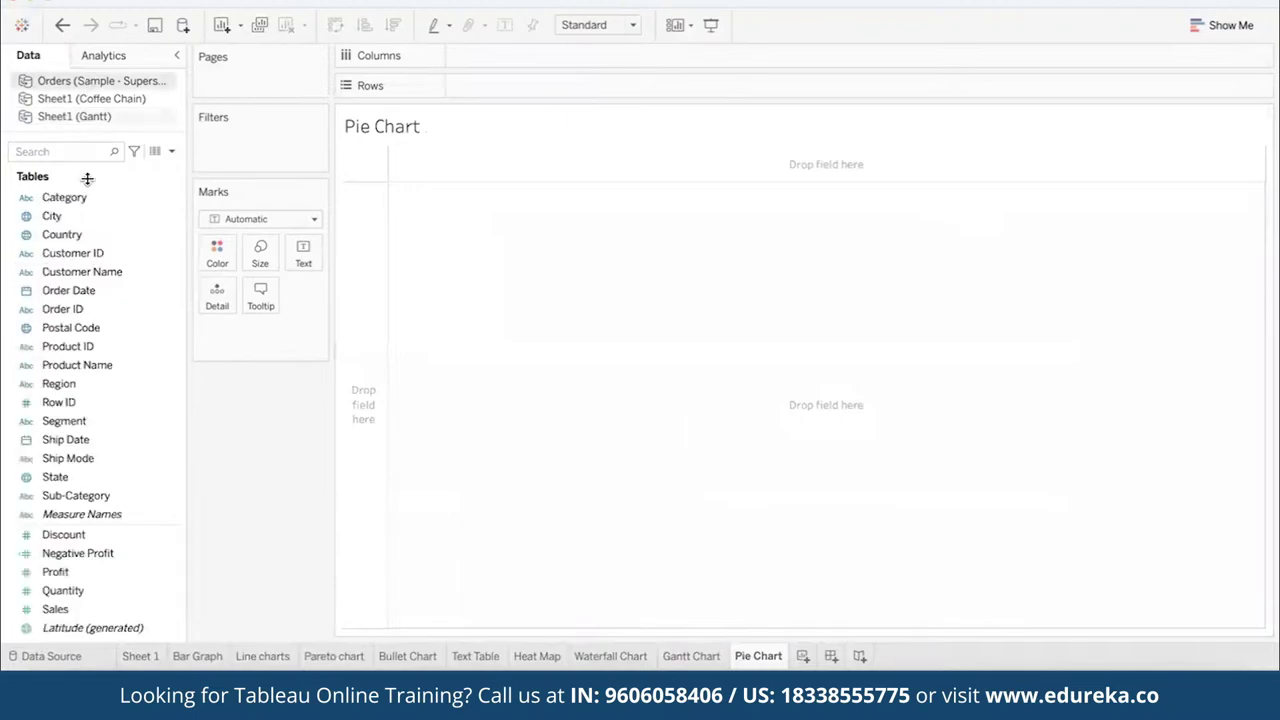
click(80, 384)
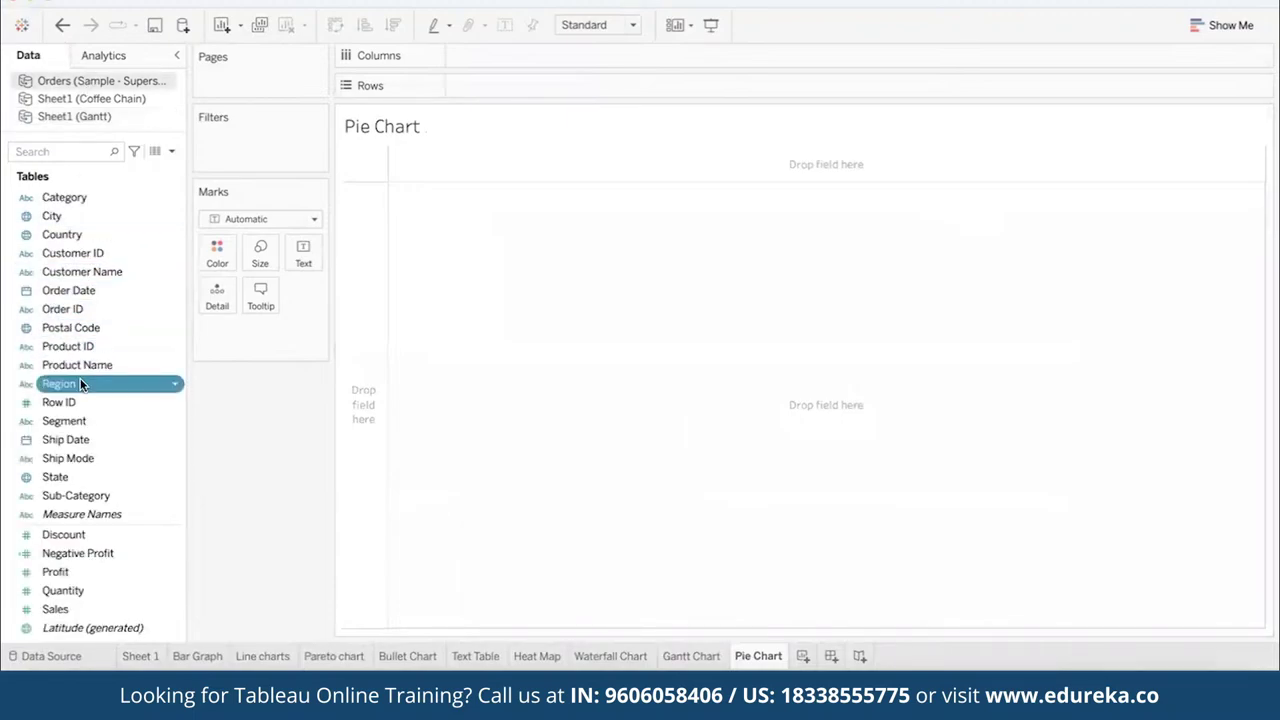
ctrl+click(100, 571)
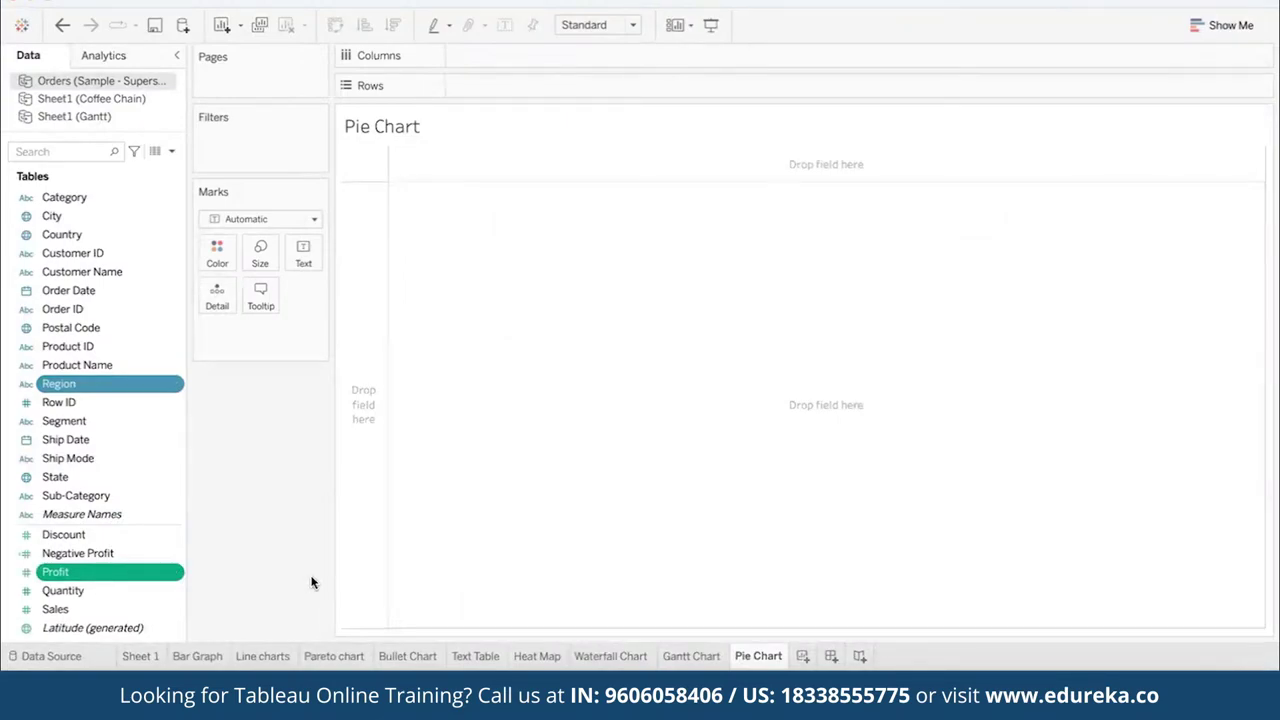
click(1225, 25)
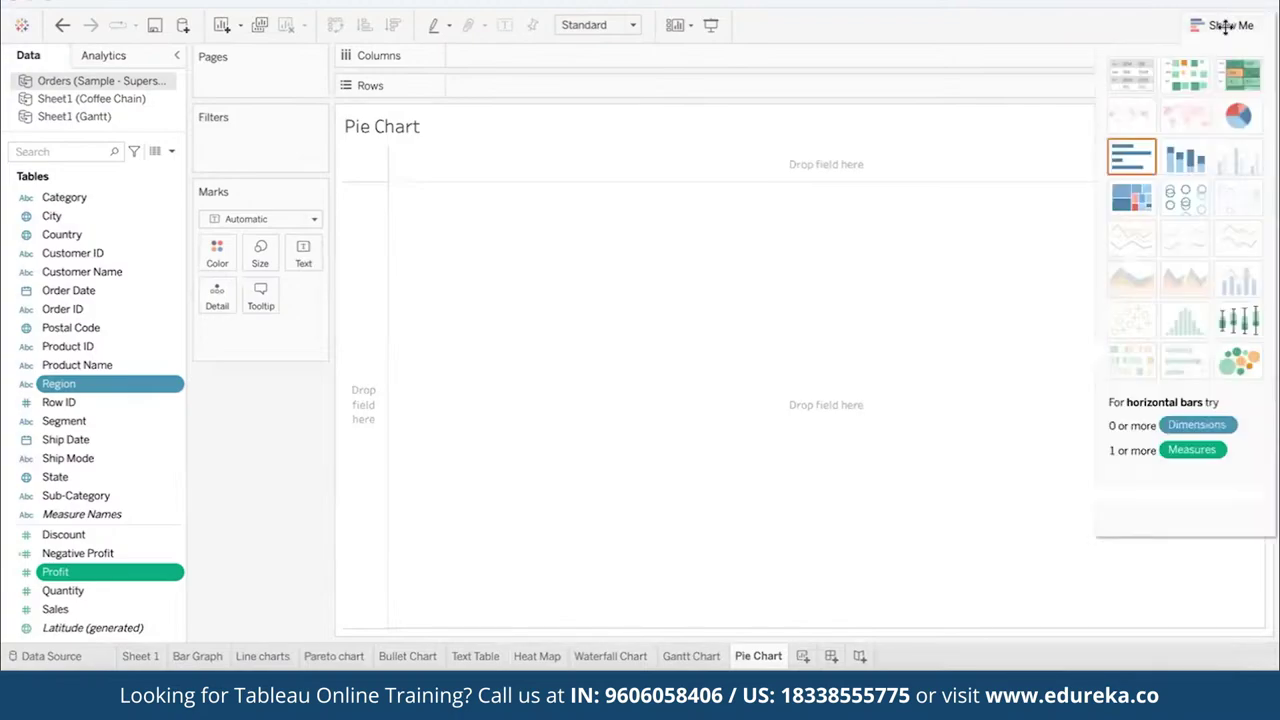
click(1240, 117)
click(1226, 25)
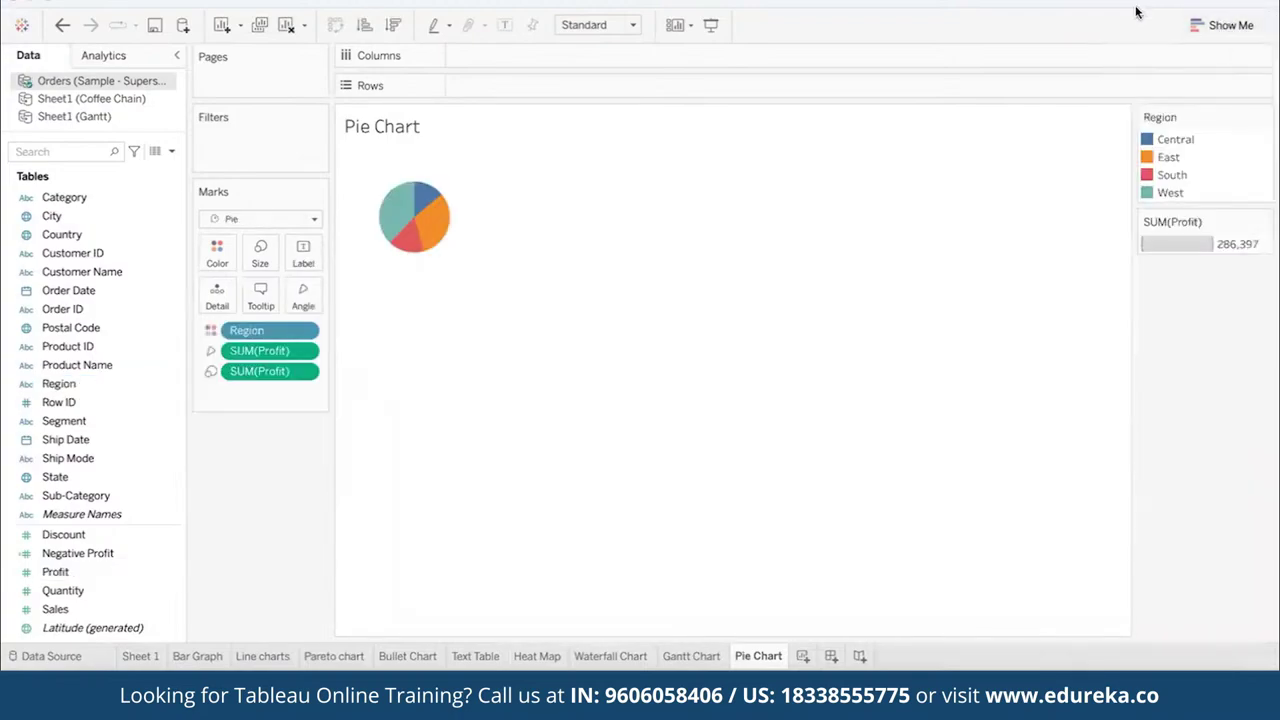
click(632, 25)
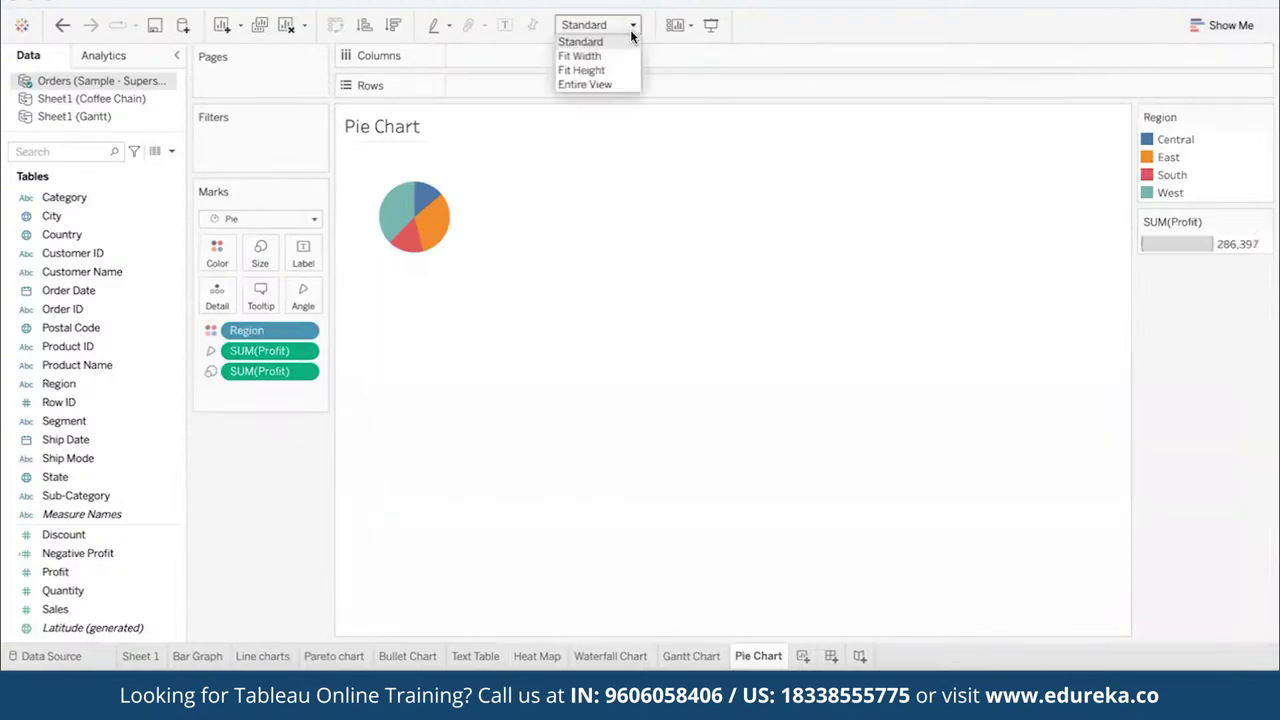
click(619, 85)
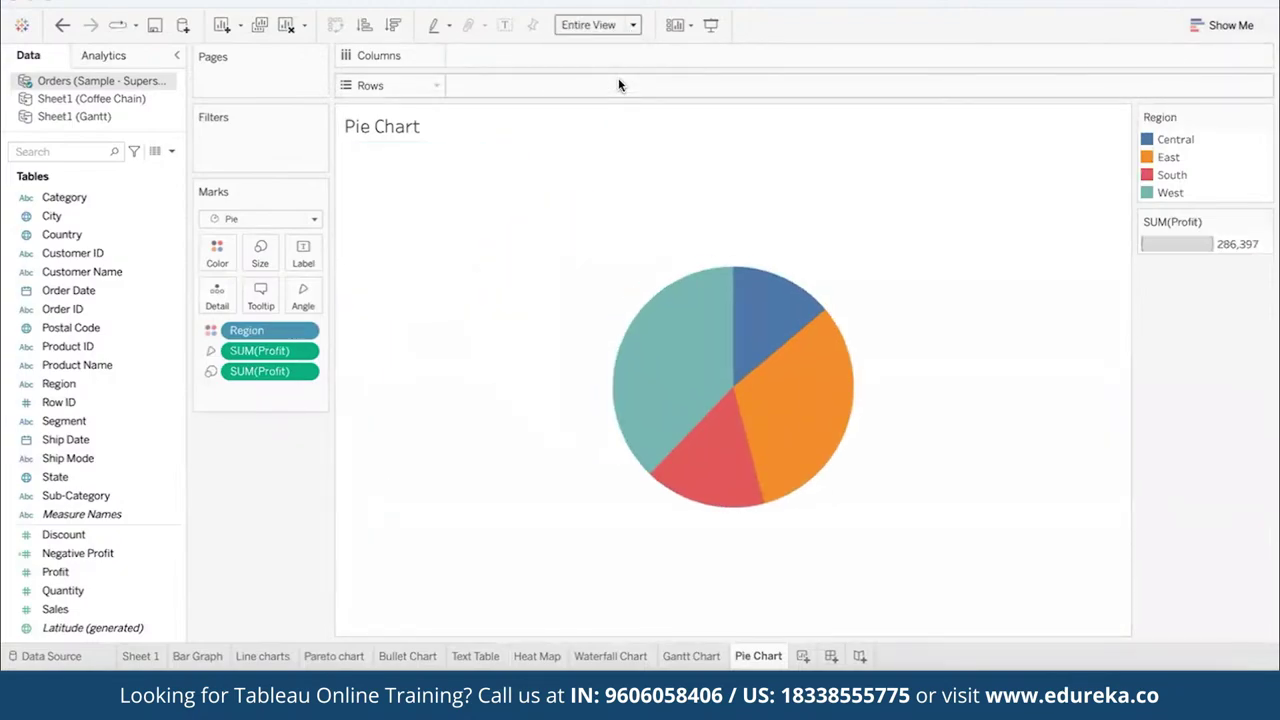
- Label the pie slices with Region, Profit as percent of total, and the plain Profit sum
mouse_move(664, 349)
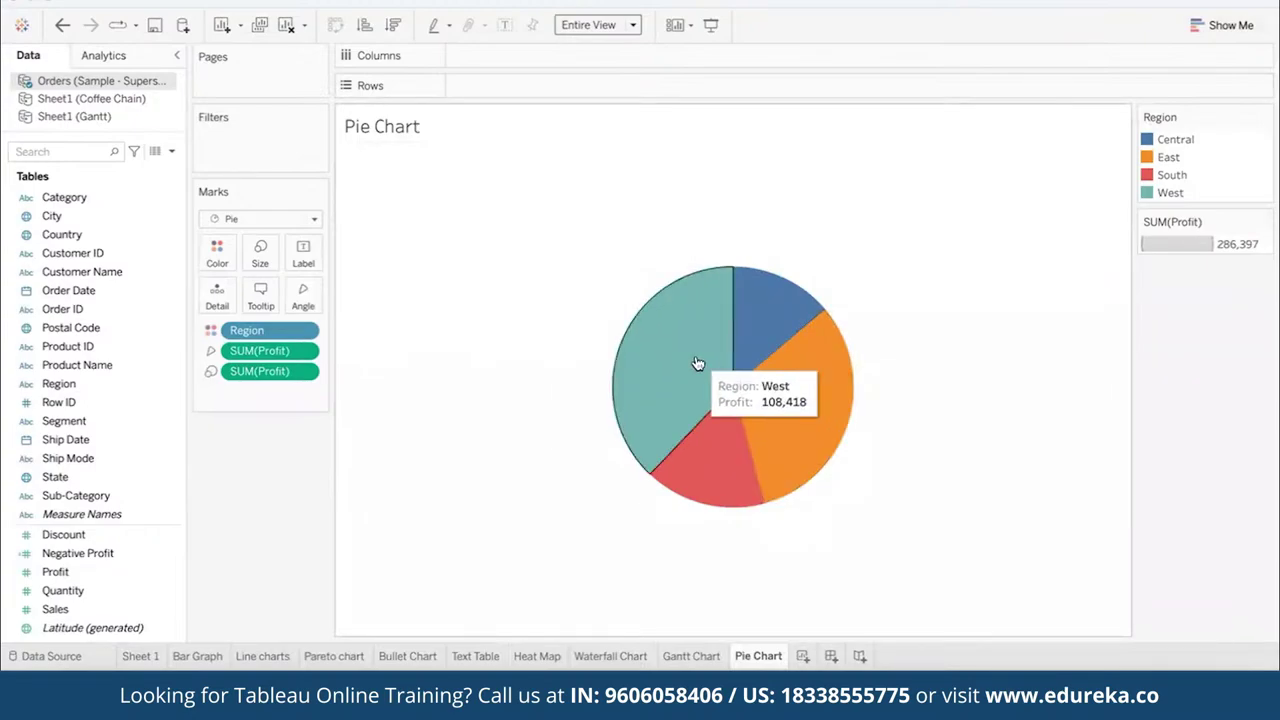
mouse_move(786, 397)
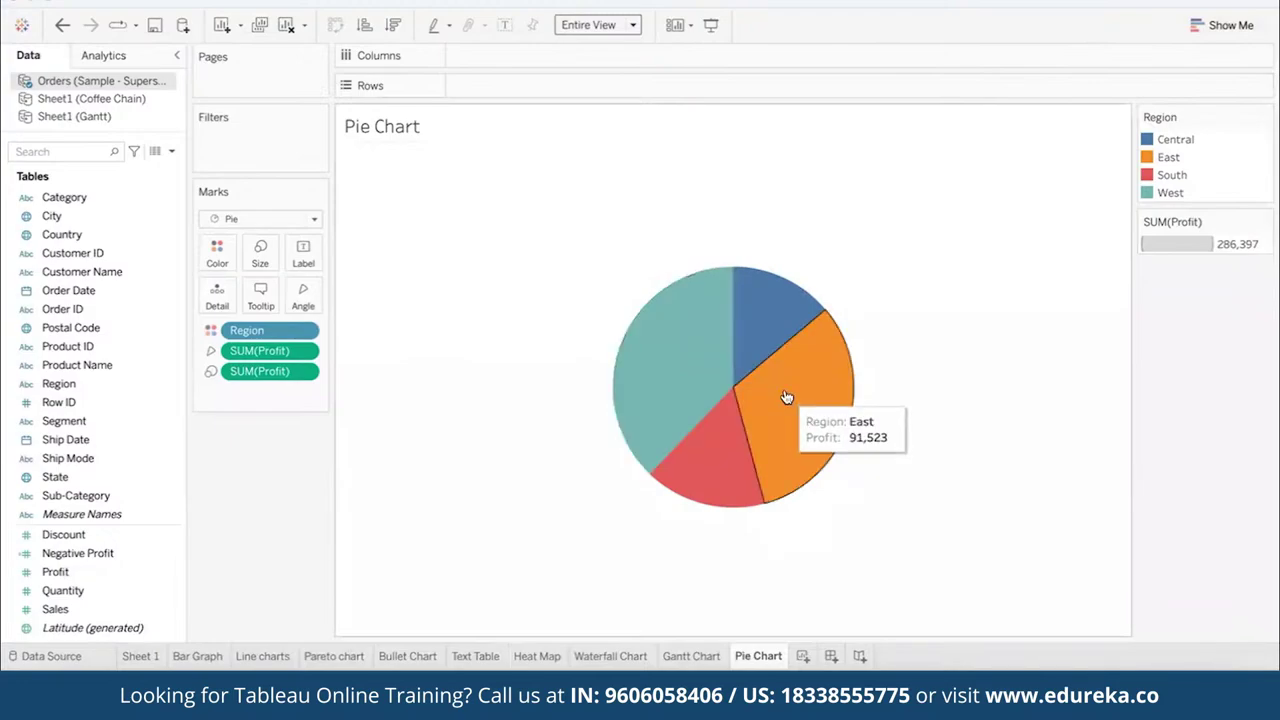
mouse_move(723, 463)
mouse_move(783, 319)
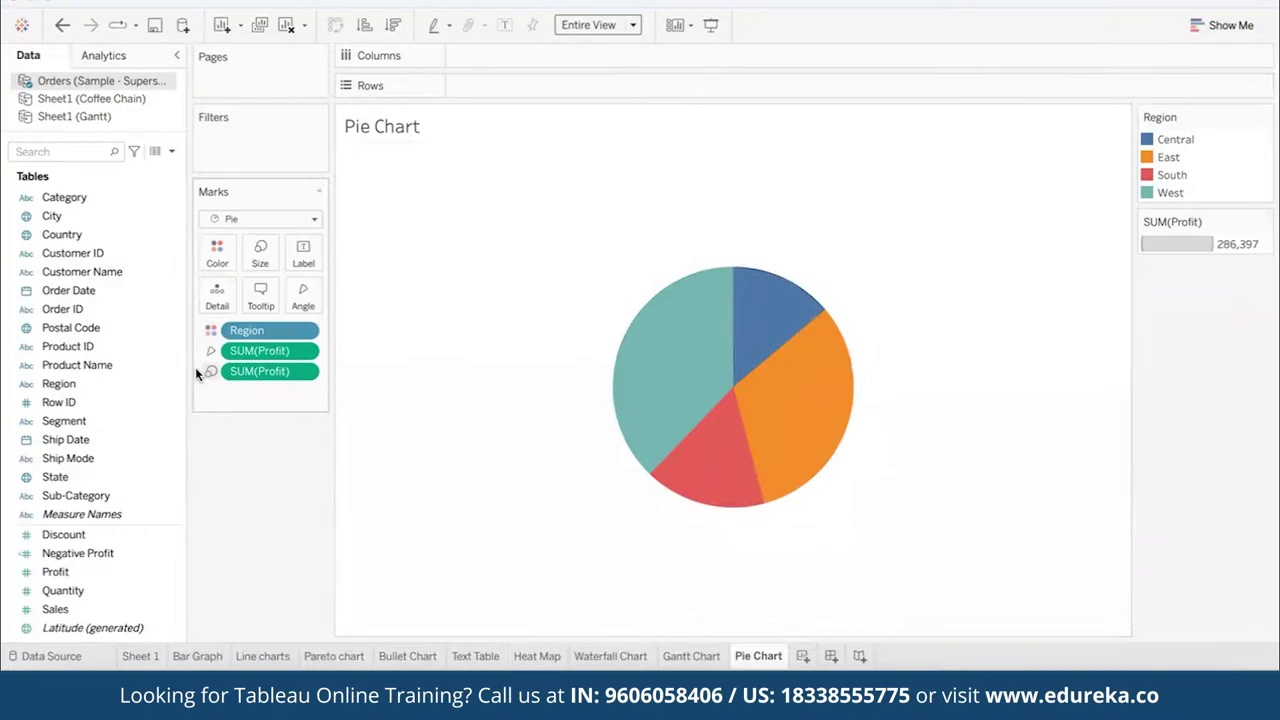
drag(80, 379, 301, 251)
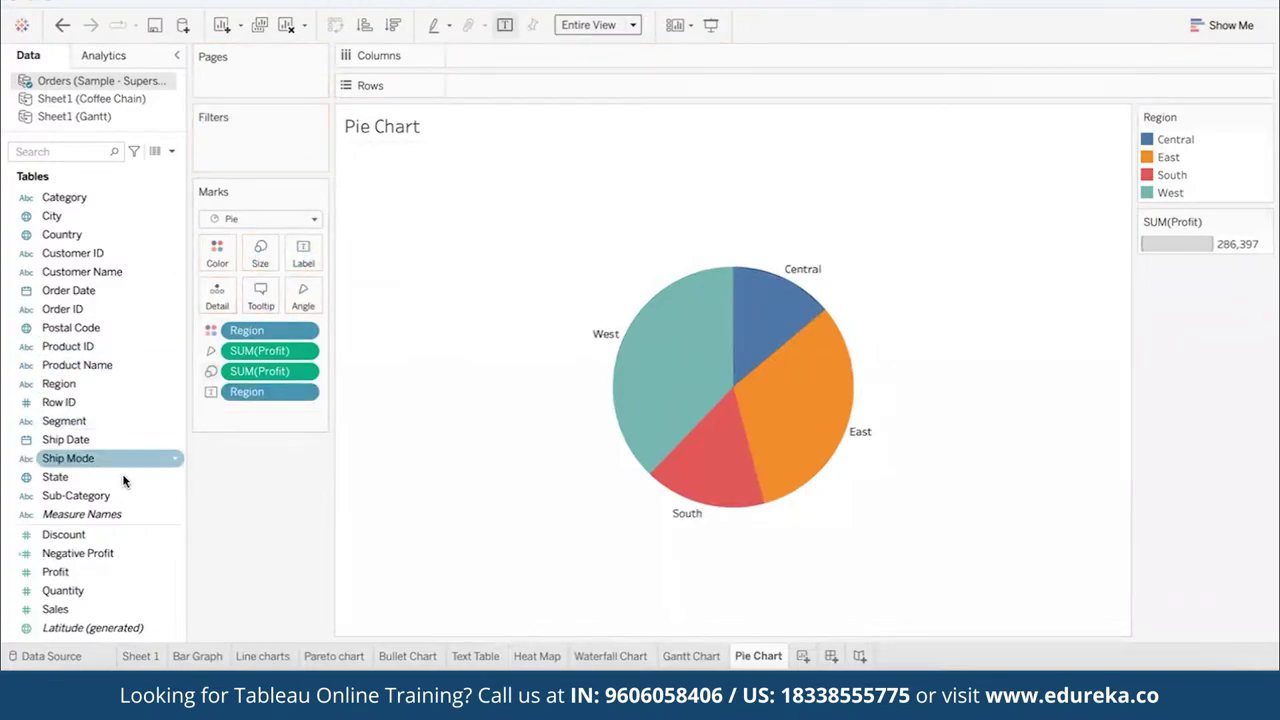
drag(60, 567, 296, 256)
right_click(305, 411)
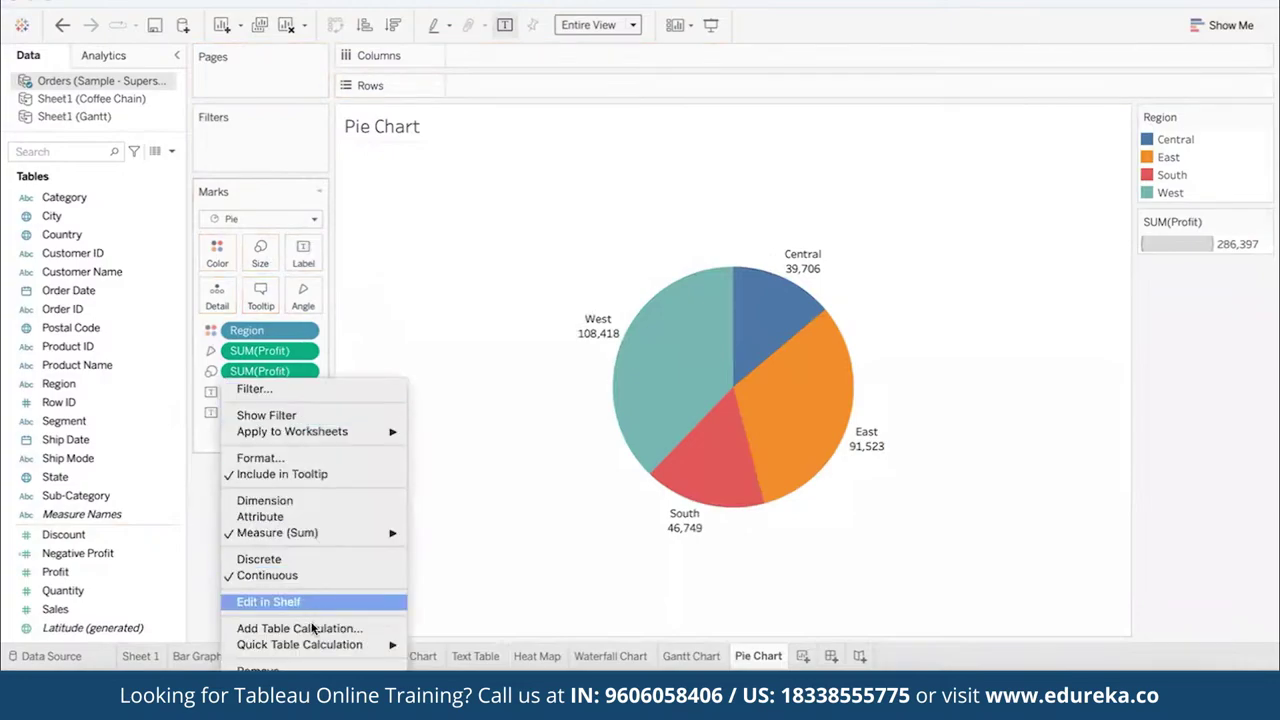
mouse_move(298, 640)
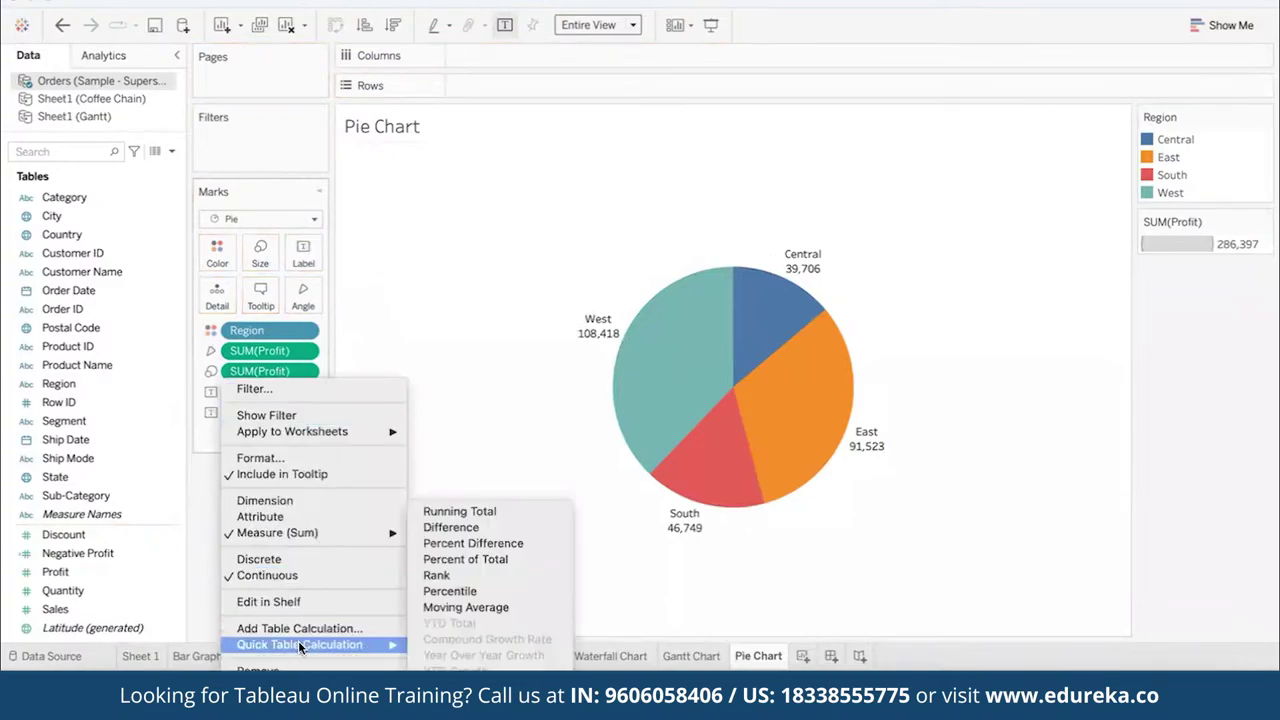
click(497, 559)
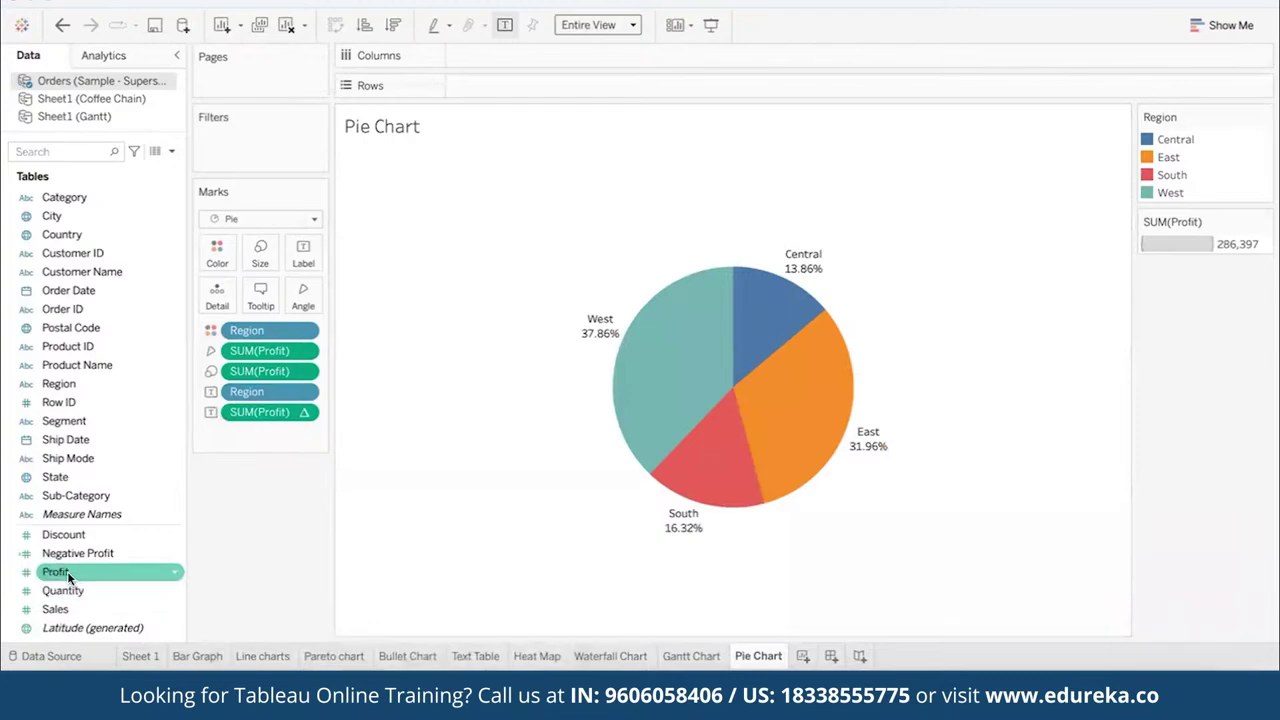
drag(67, 571, 296, 256)
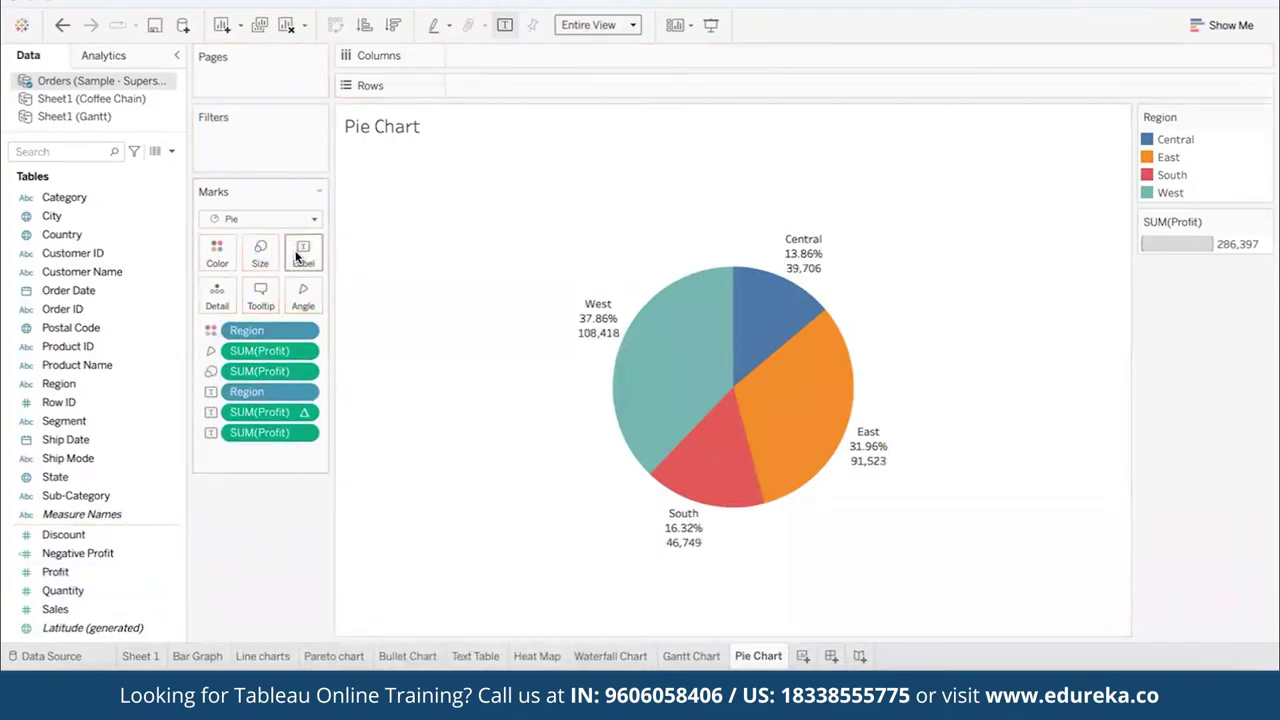
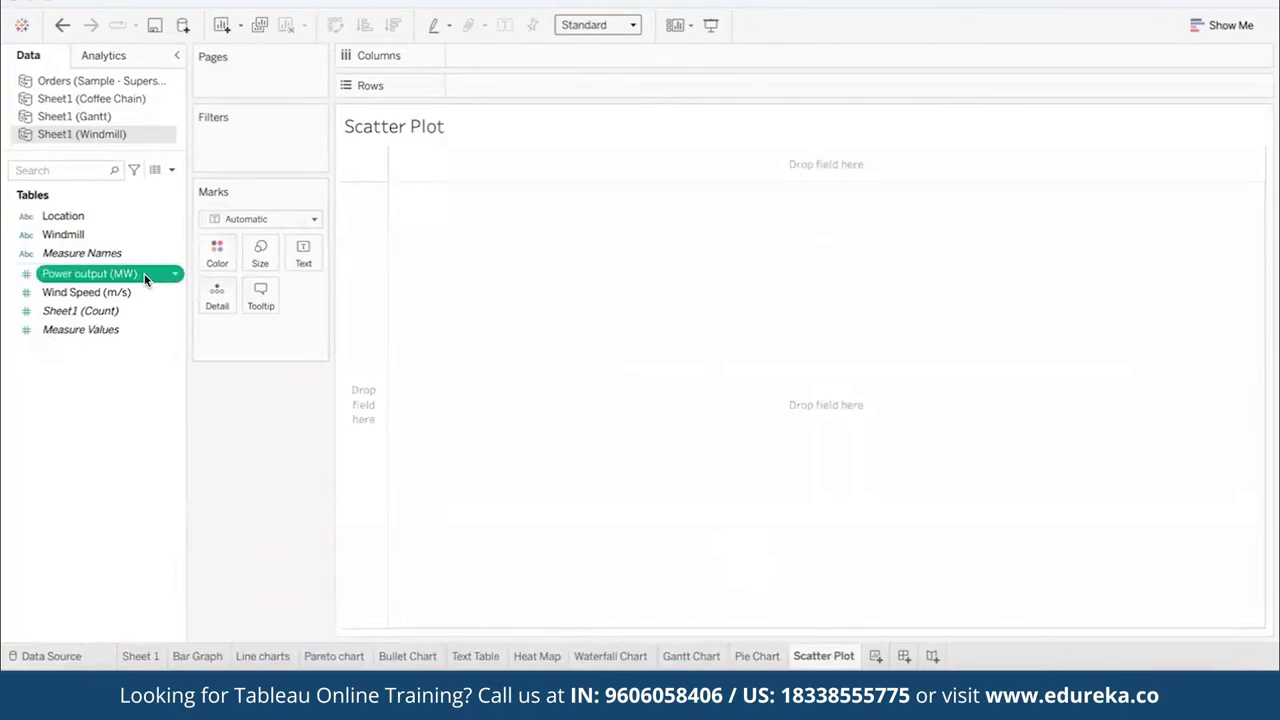
- Create a scatter plot of Power output (MW) against Wind Speed (m/s) with one mark per Windmill
ctrl+click(128, 290)
ctrl+click(122, 233)
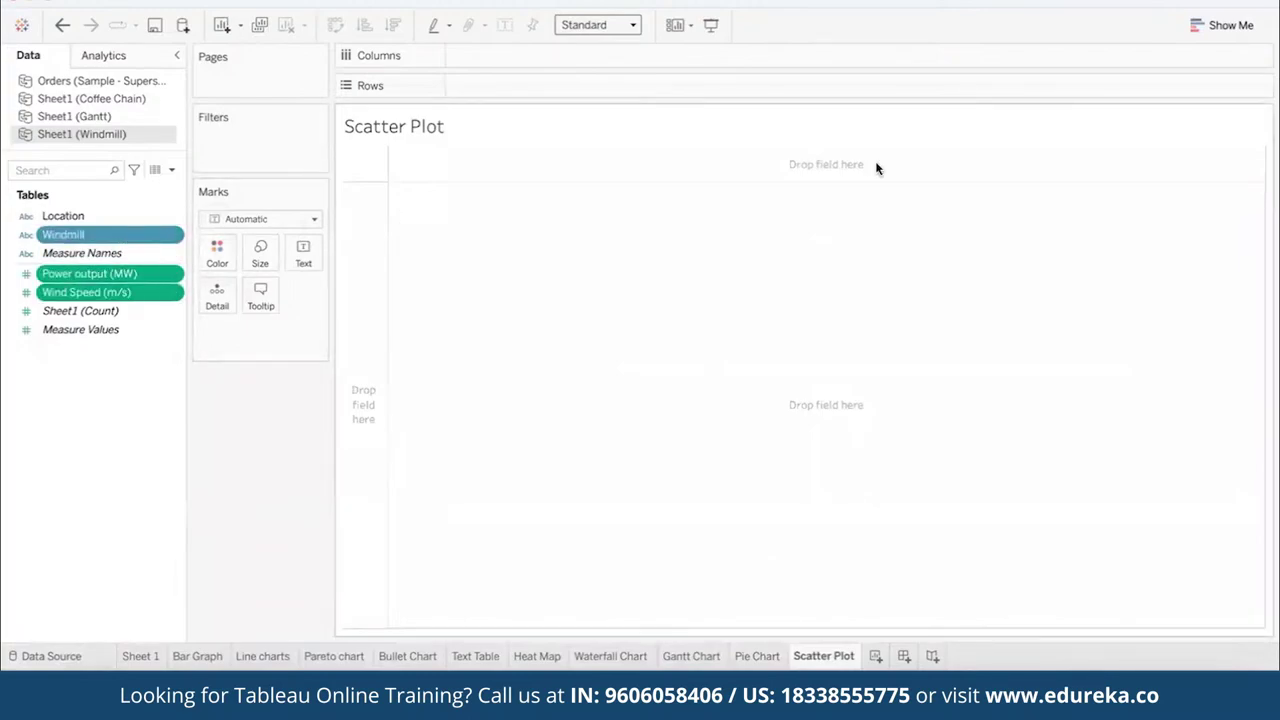
click(1200, 25)
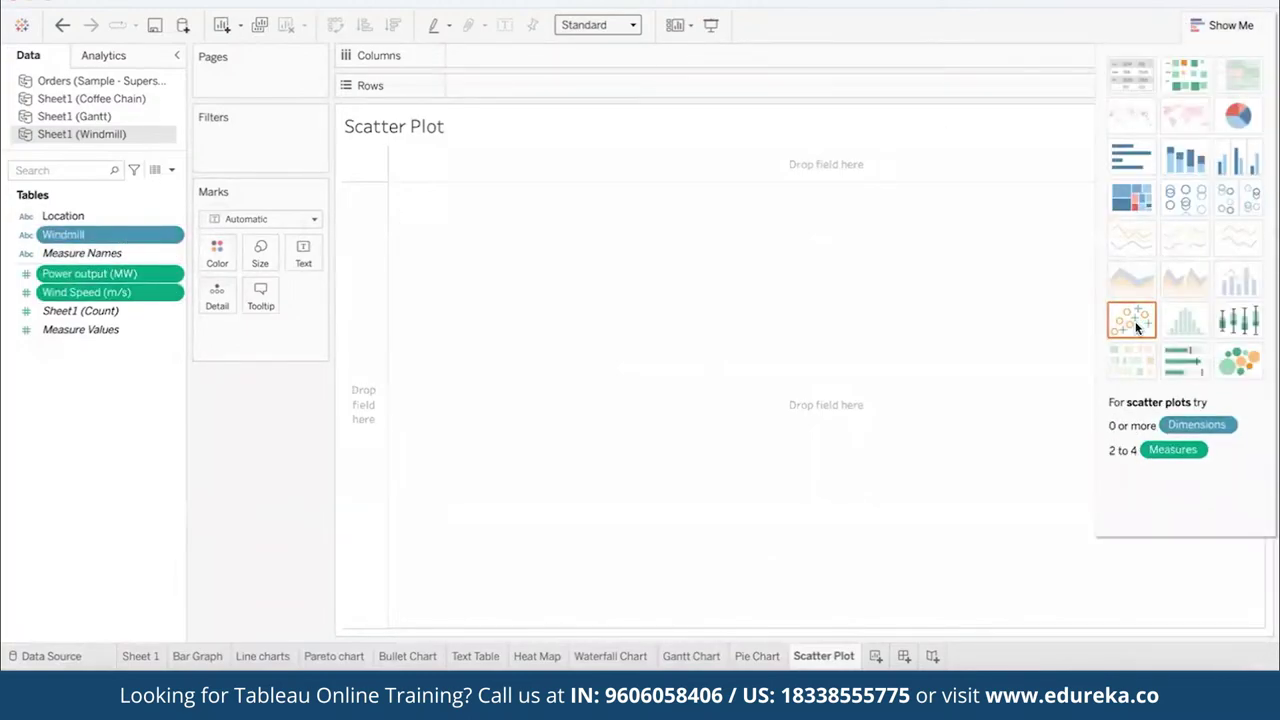
click(1130, 320)
click(1202, 27)
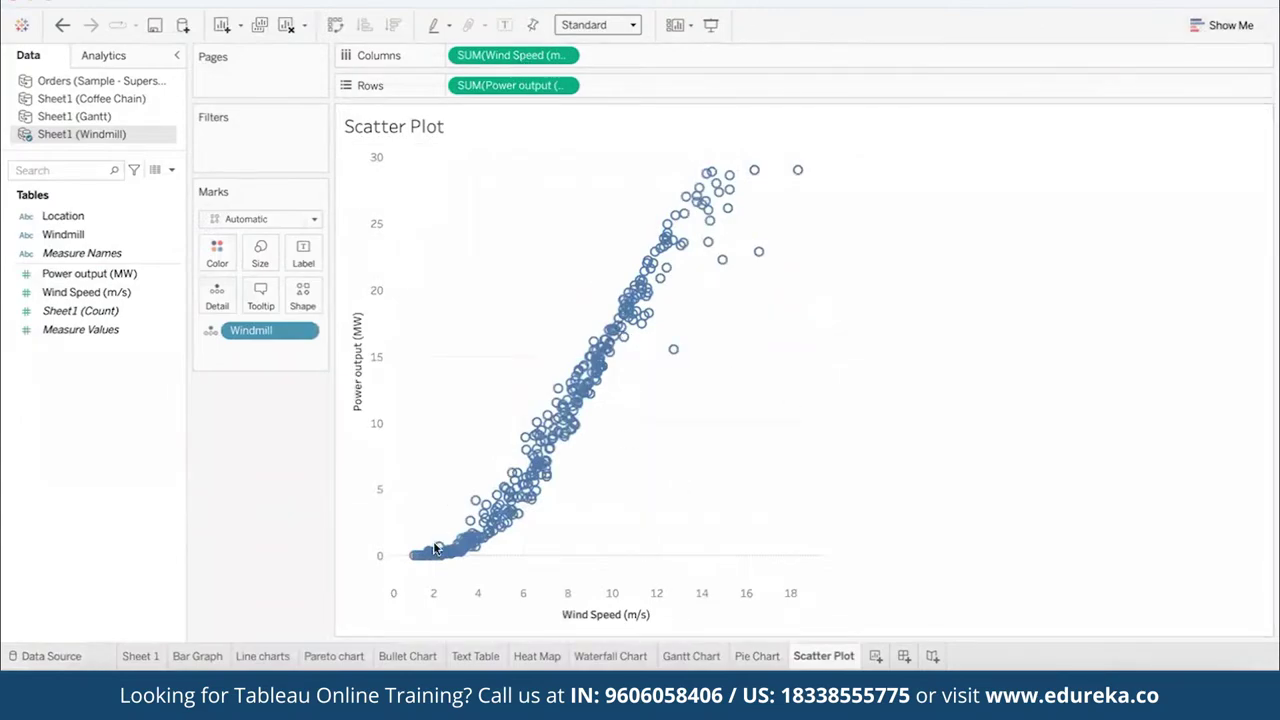
- Mark both scatter plot axes and the rising trend of the points with red freehand arrows, and clear the annotations
mouse_move(424, 597)
mouse_down()
mouse_move(833, 587)
mouse_move(830, 566)
mouse_move(822, 608)
mouse_up()
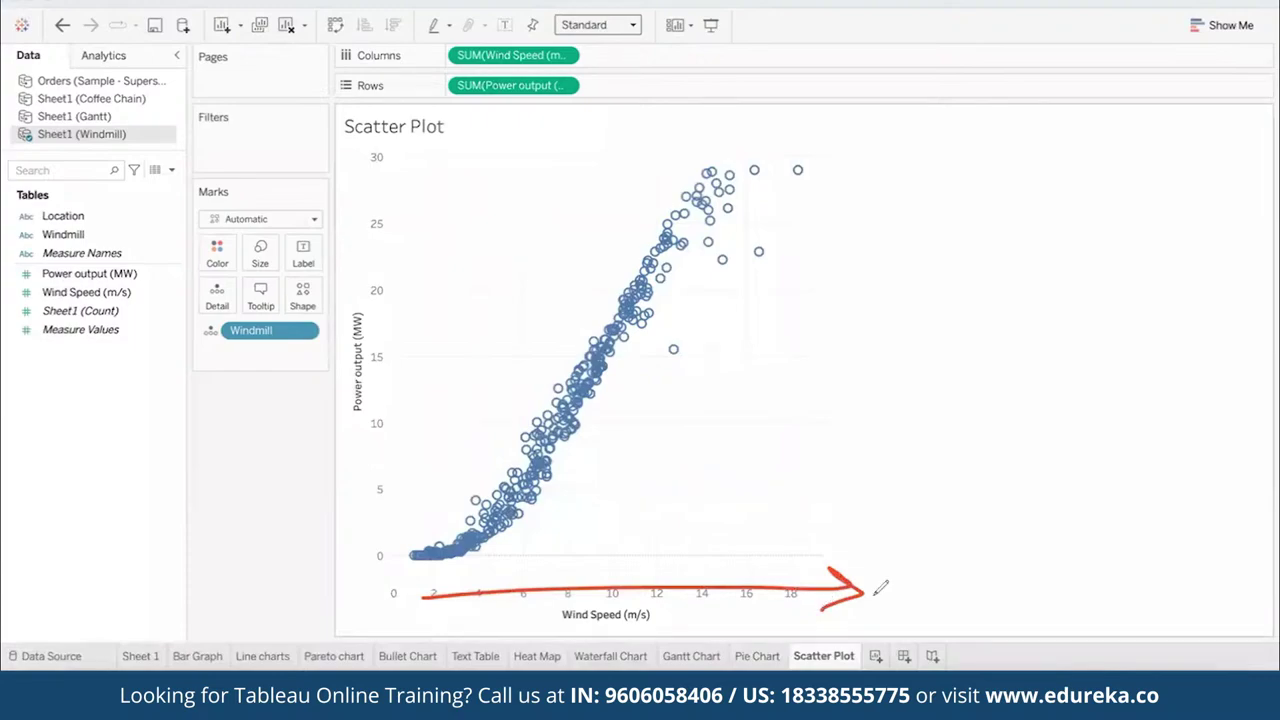
mouse_move(390, 588)
mouse_down()
mouse_move(394, 216)
mouse_move(391, 172)
mouse_move(374, 171)
mouse_move(408, 175)
mouse_move(387, 153)
mouse_up()
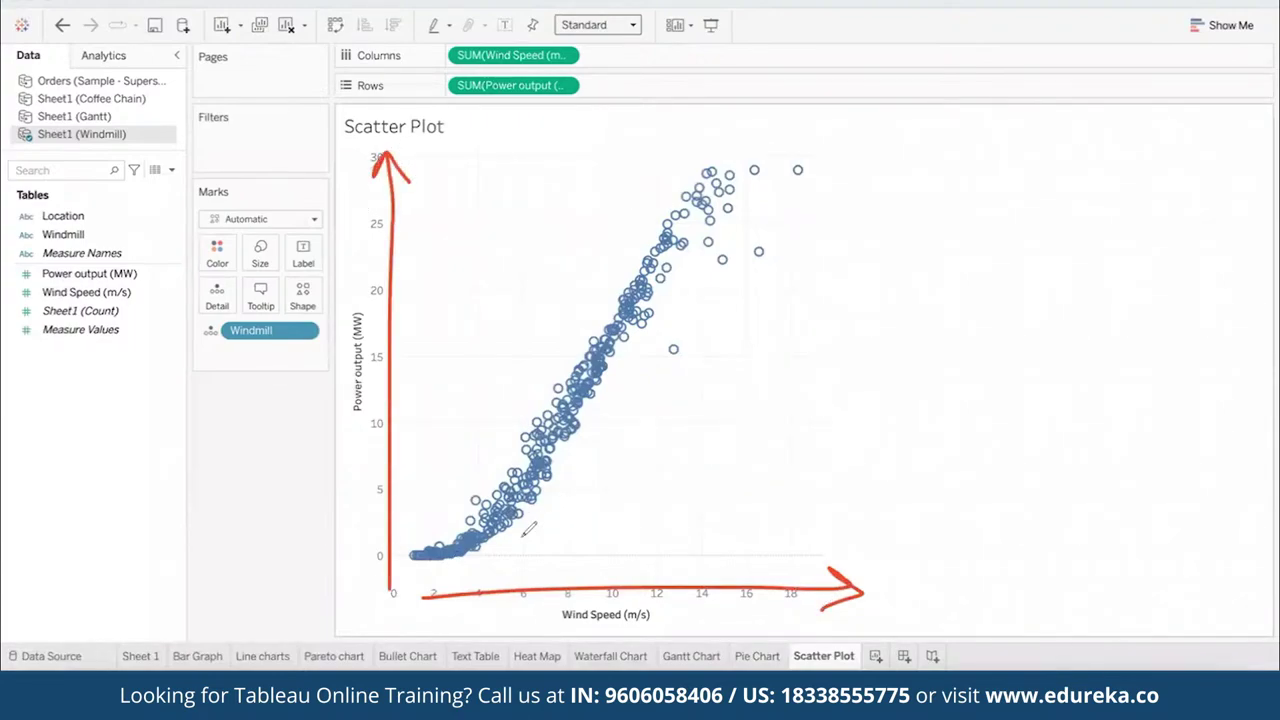
mouse_move(500, 559)
mouse_down()
mouse_move(862, 536)
mouse_move(848, 541)
mouse_up()
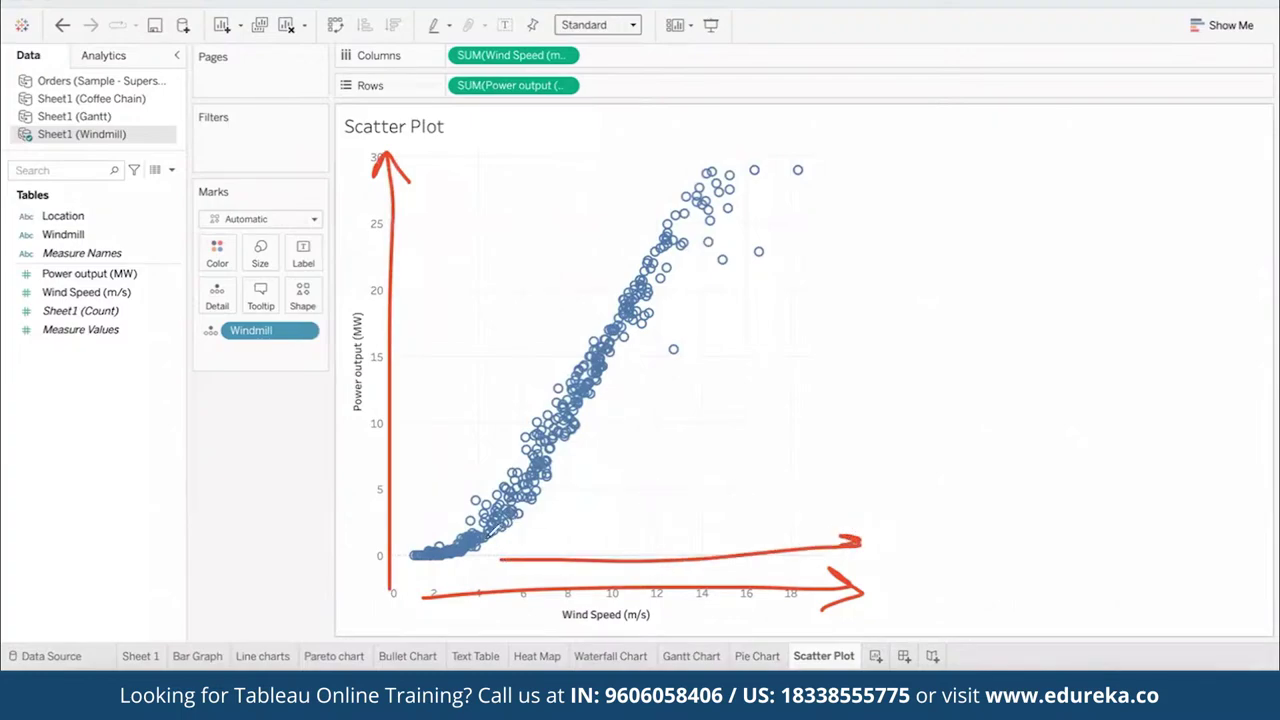
mouse_move(468, 556)
mouse_down()
mouse_move(615, 390)
mouse_move(791, 140)
mouse_move(797, 166)
mouse_up()
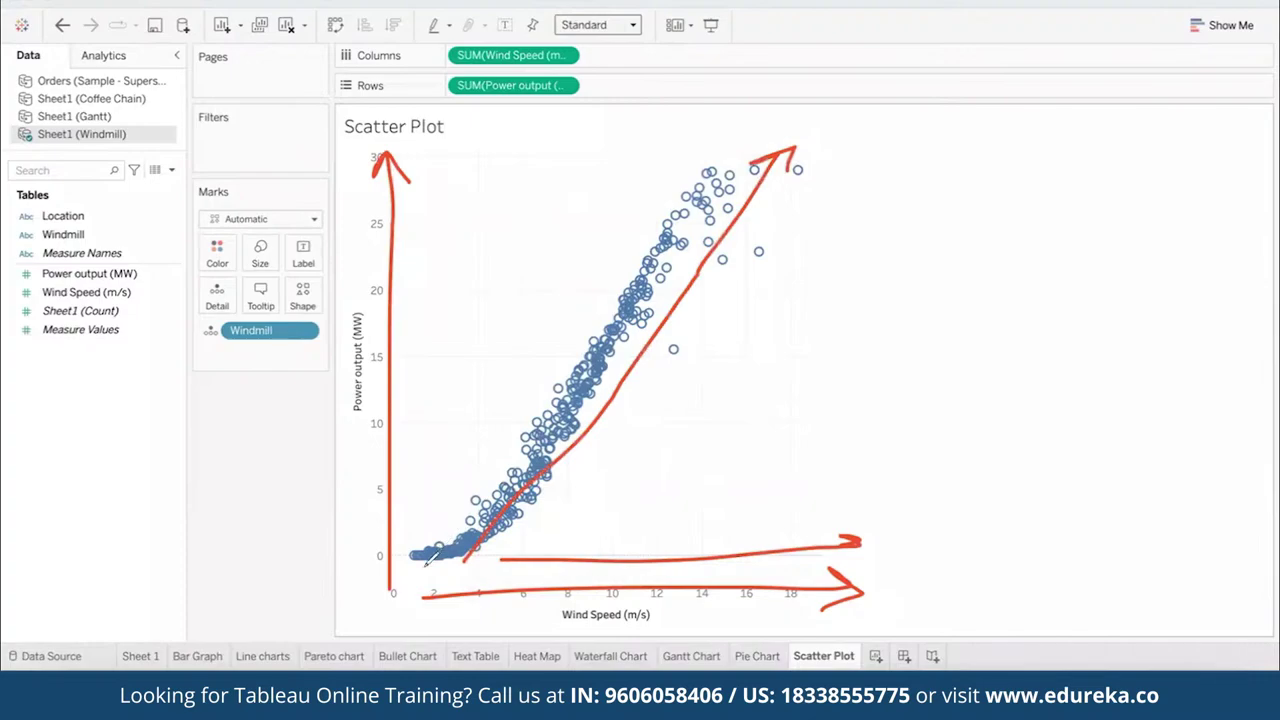
mouse_move(425, 566)
mouse_down()
mouse_move(700, 207)
mouse_move(828, 97)
mouse_up()
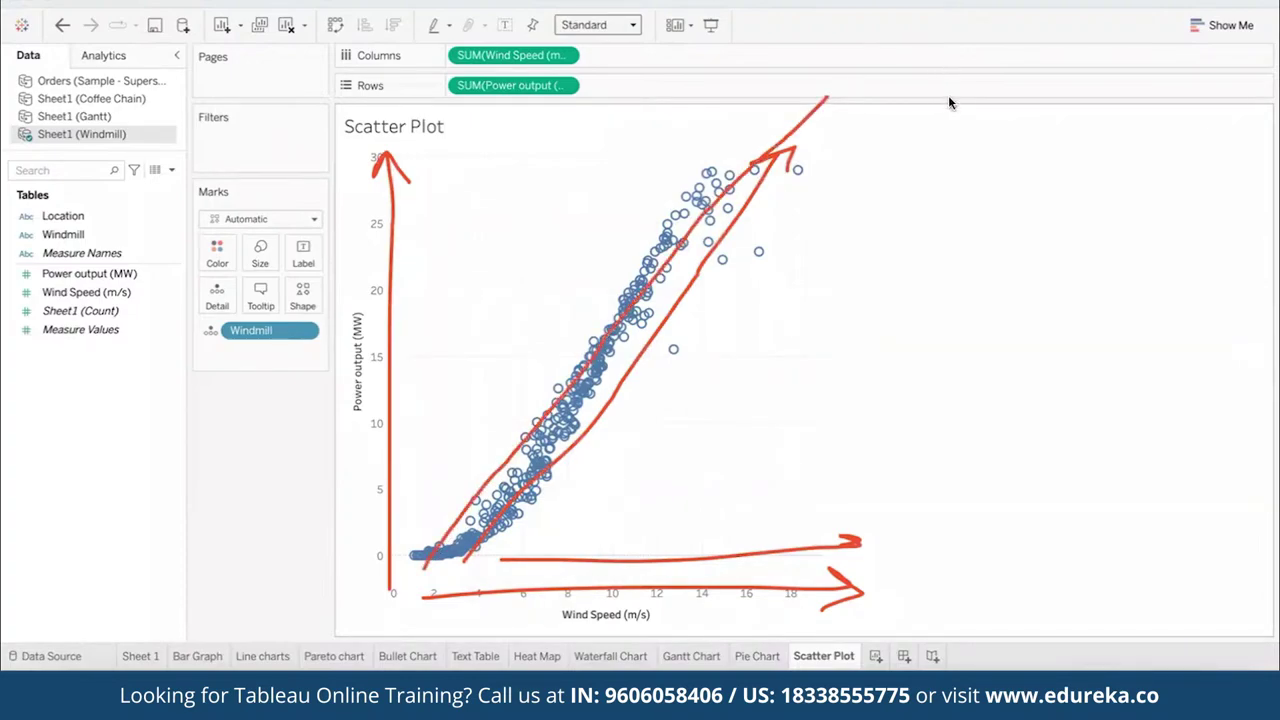
key(e)
key(Escape)
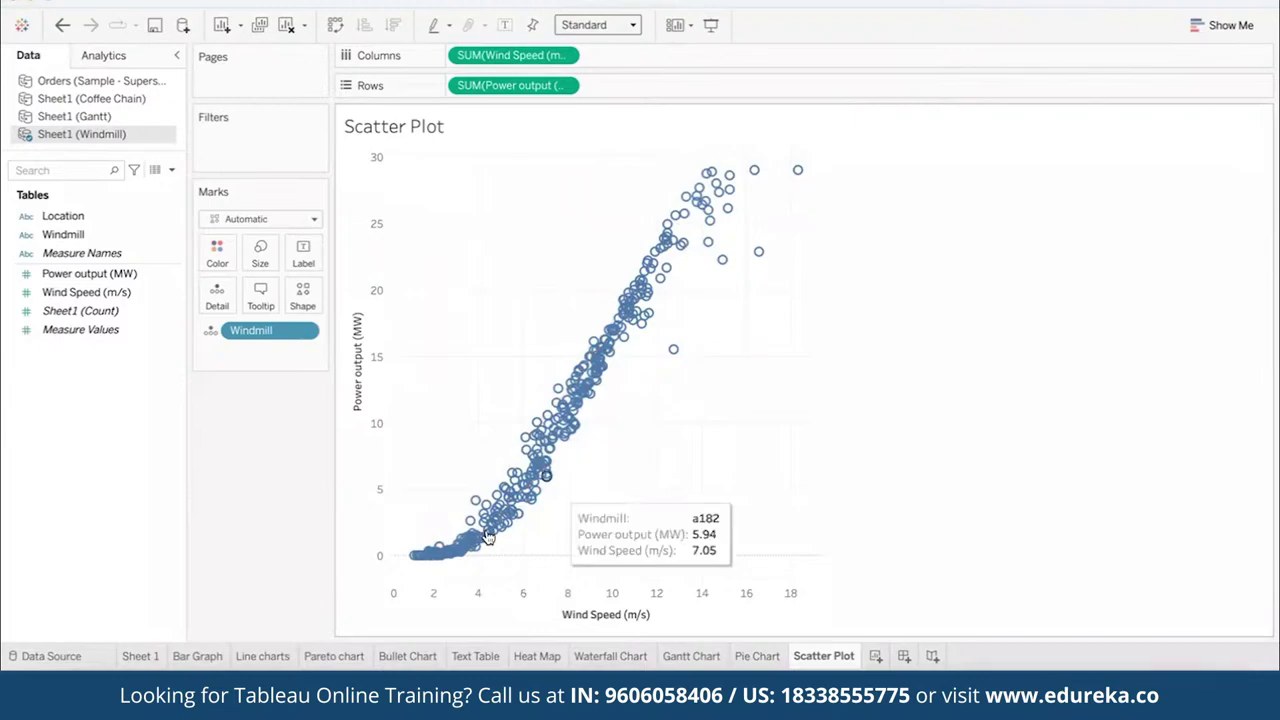
- Switch to PowerPoint to view the Scatter Plot slide and advance the presentation
mouse_move(433, 568)
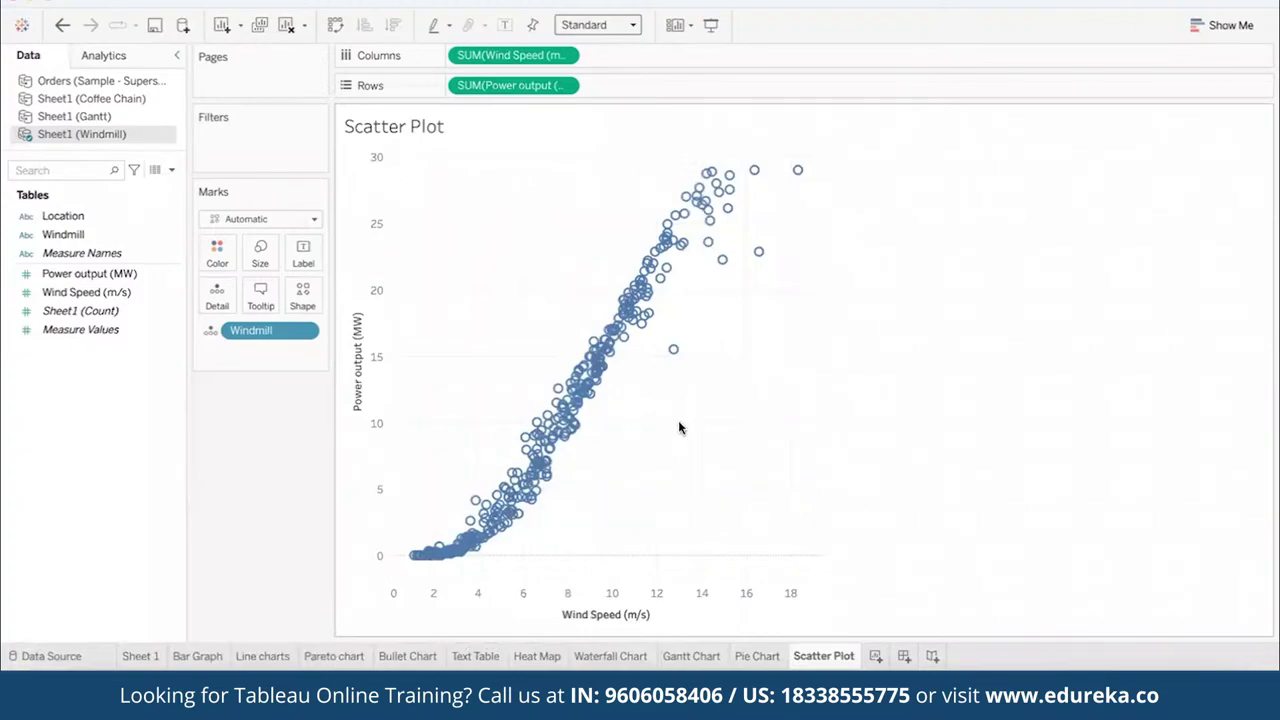
key(super+Tab)
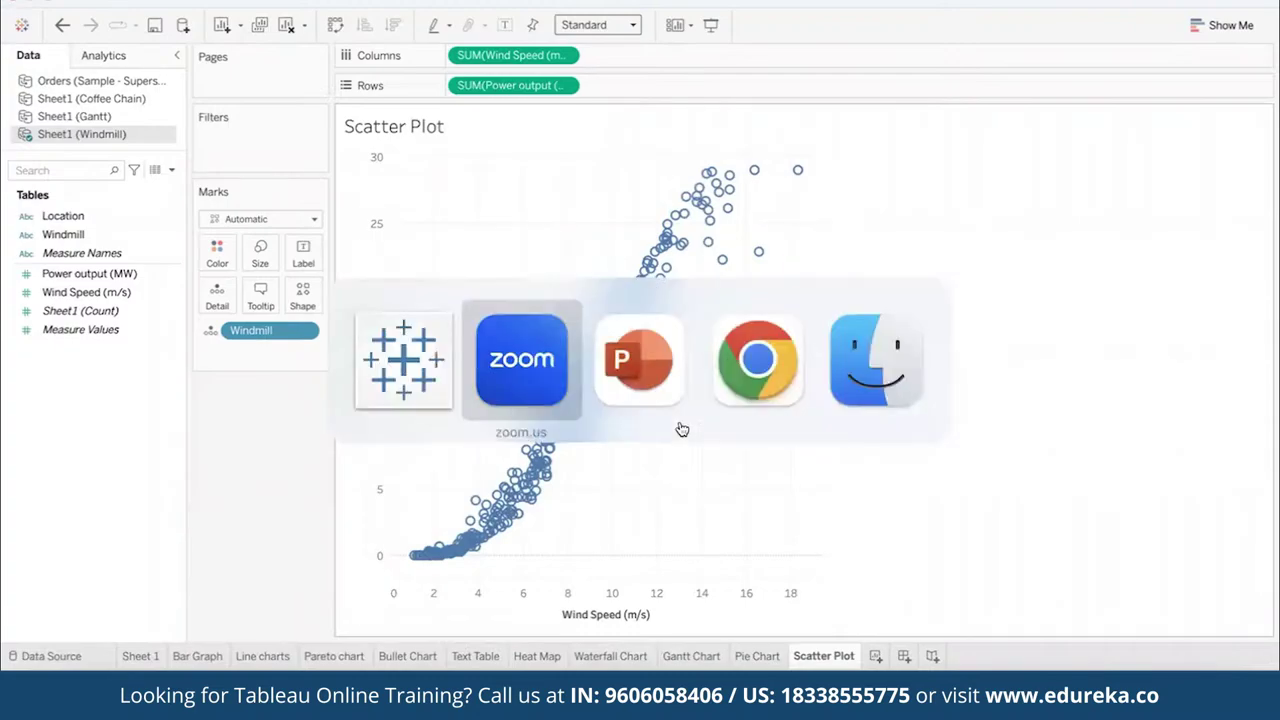
key(super+Tab)
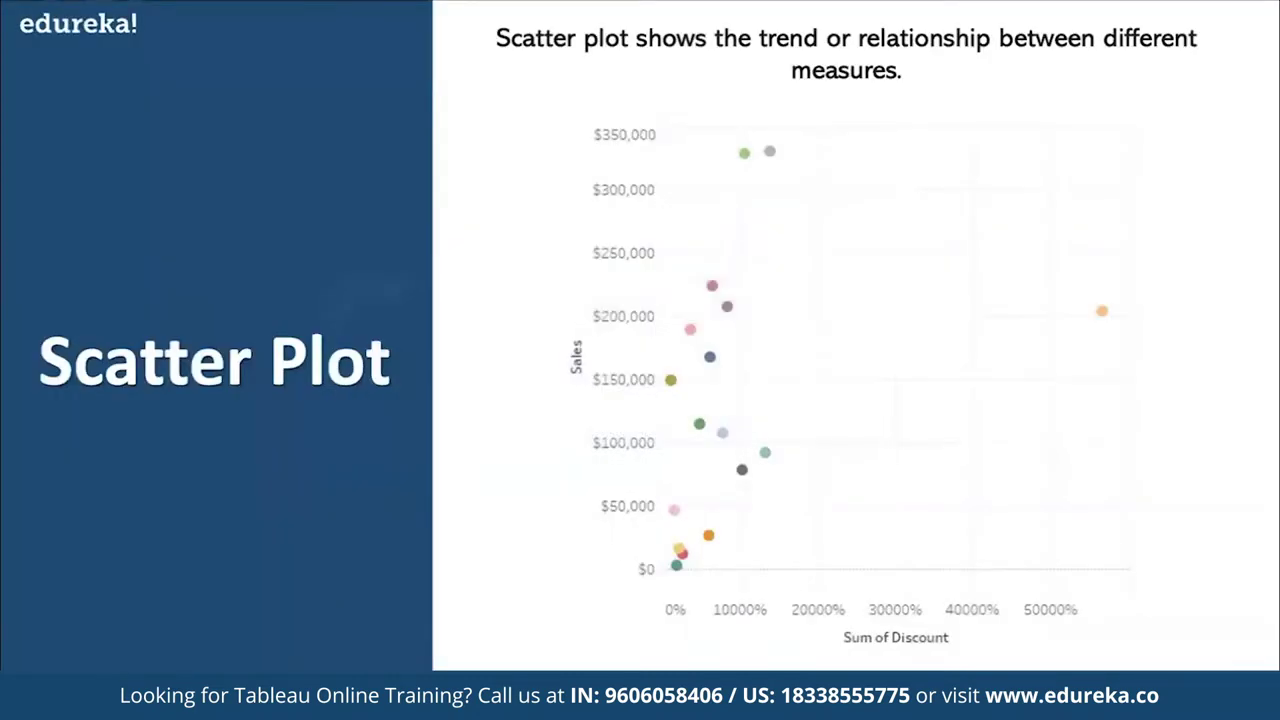
click(805, 397)
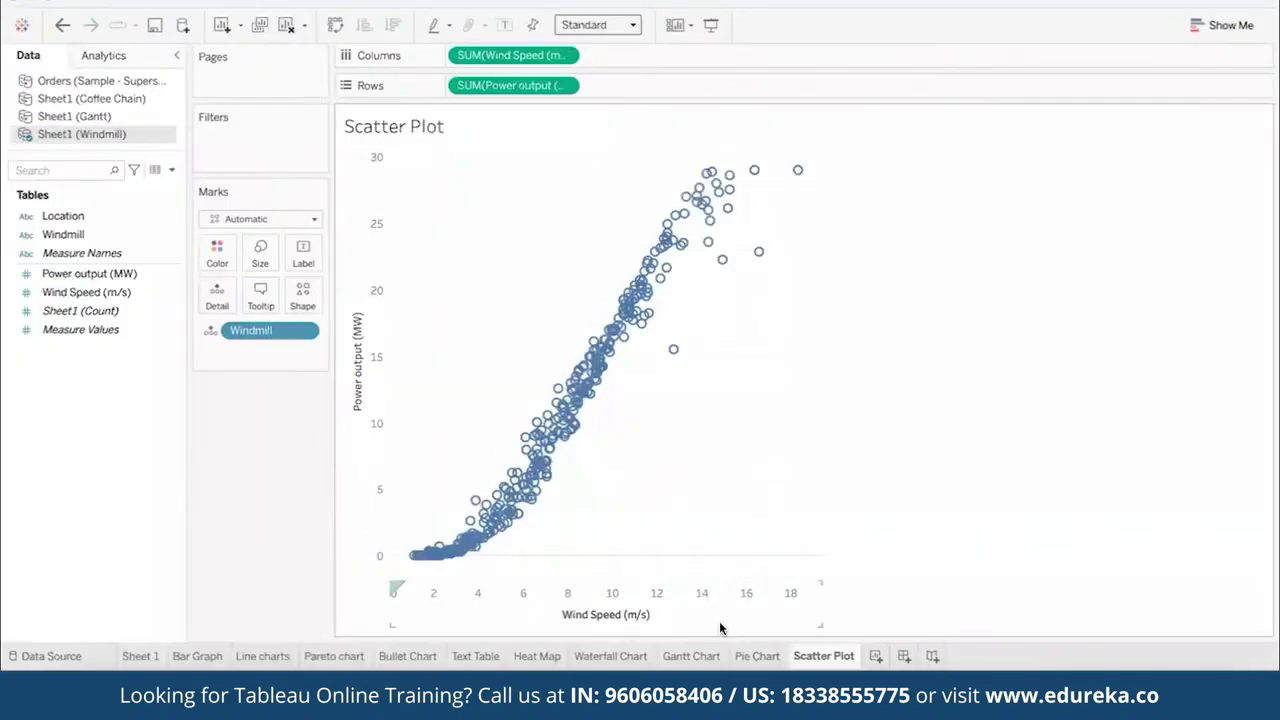
- Back in Tableau, add a worksheet from the Orders data source plotting Sales rows against Order Date columns by continuous quarter
click(875, 656)
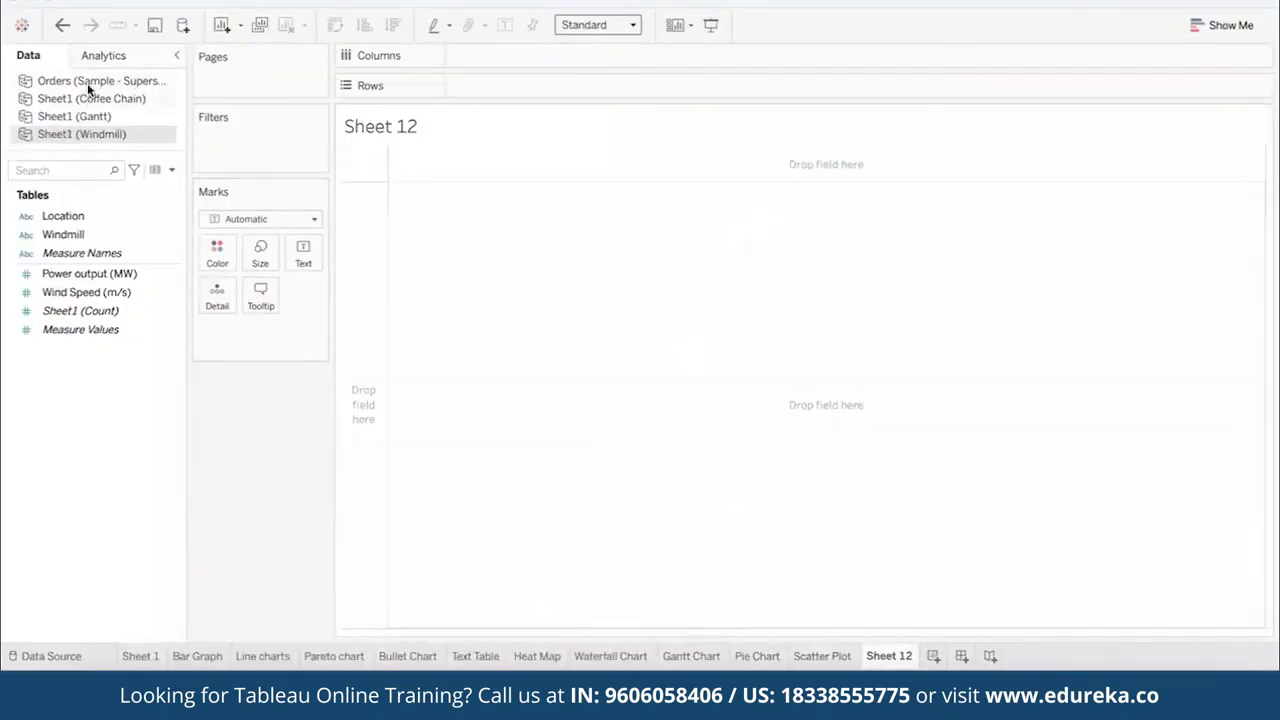
click(87, 81)
click(67, 315)
drag(60, 314, 471, 60)
click(562, 56)
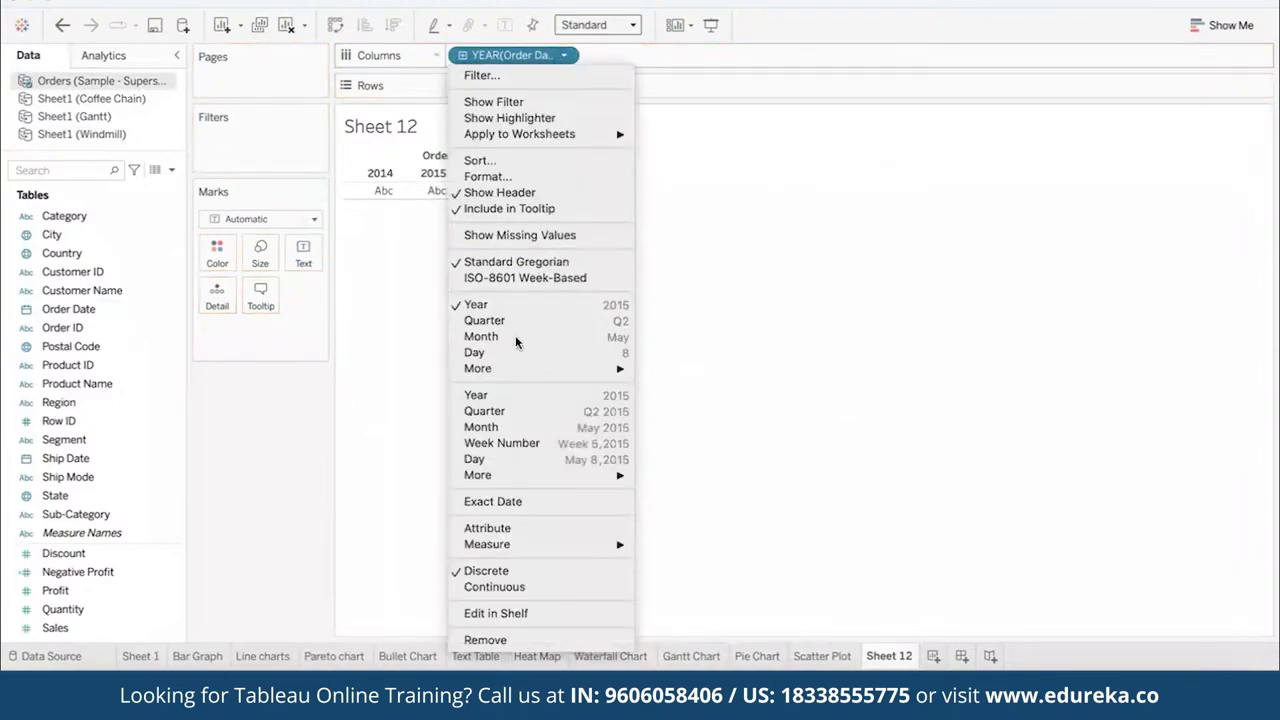
click(485, 411)
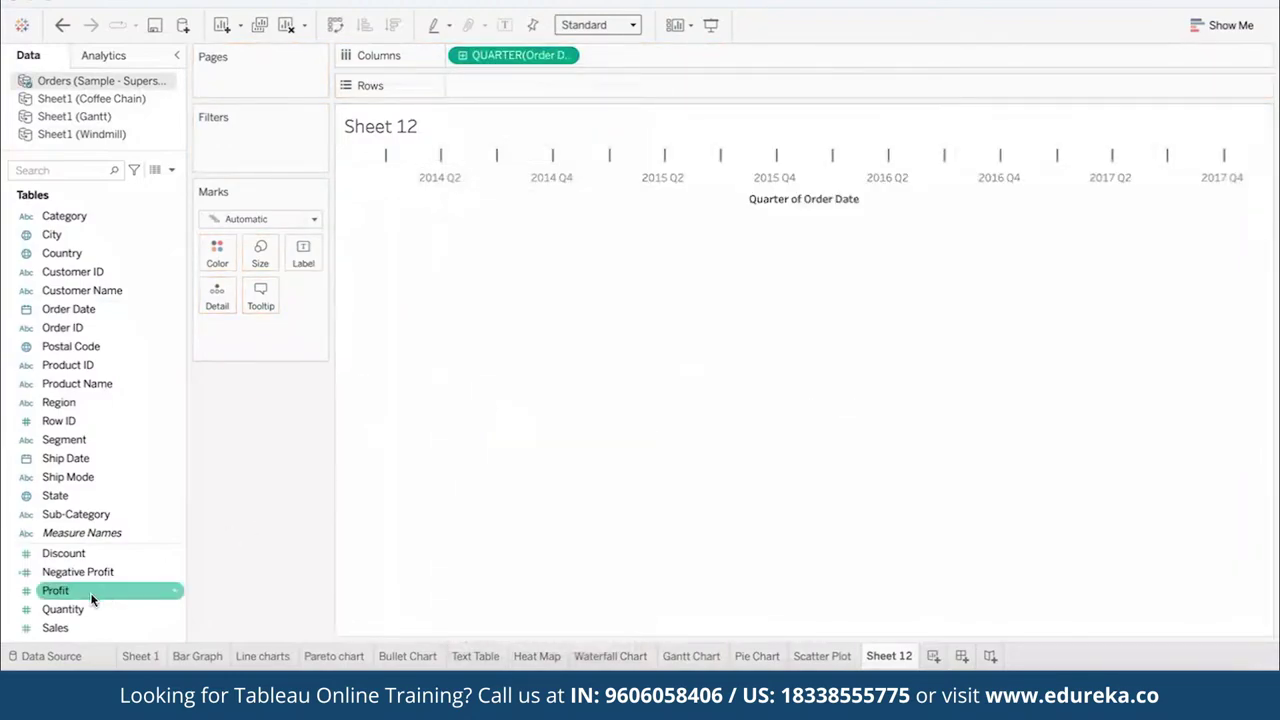
mouse_move(58, 627)
mouse_down()
mouse_move(529, 66)
mouse_move(486, 87)
mouse_up()
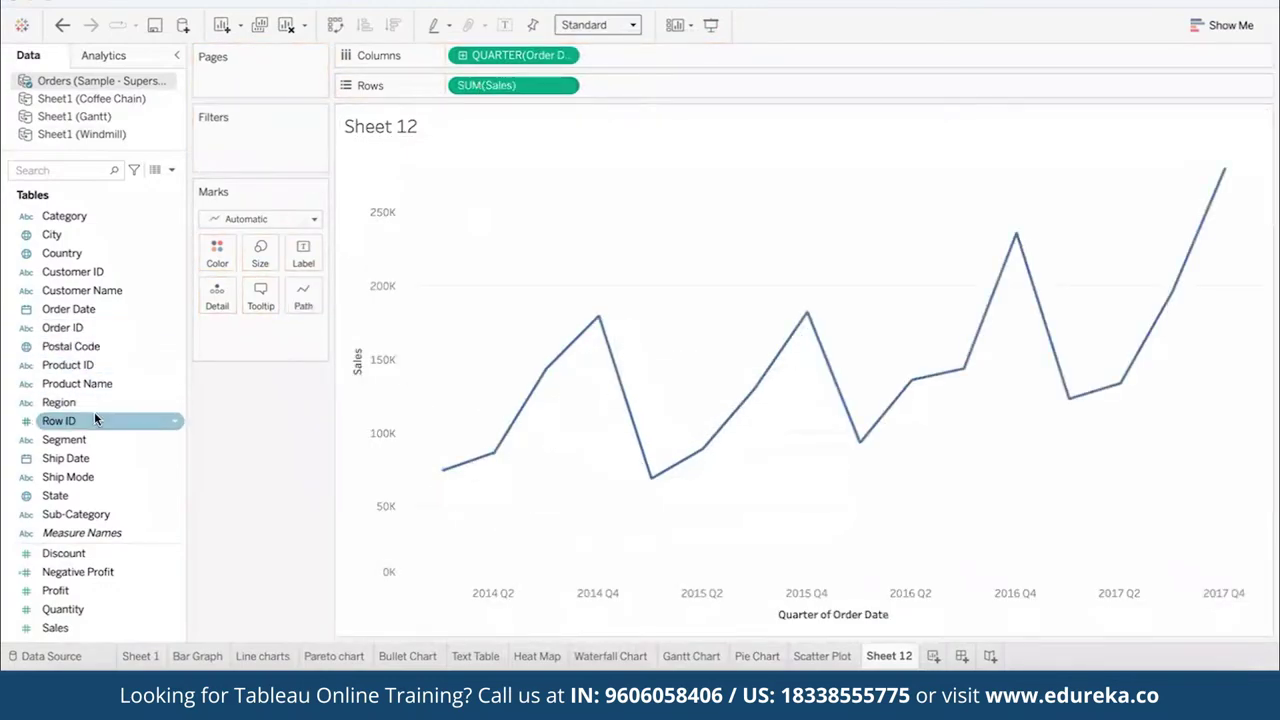
- Color the quarterly sales line by Region and highlight the Central region in the legend
drag(60, 402, 218, 255)
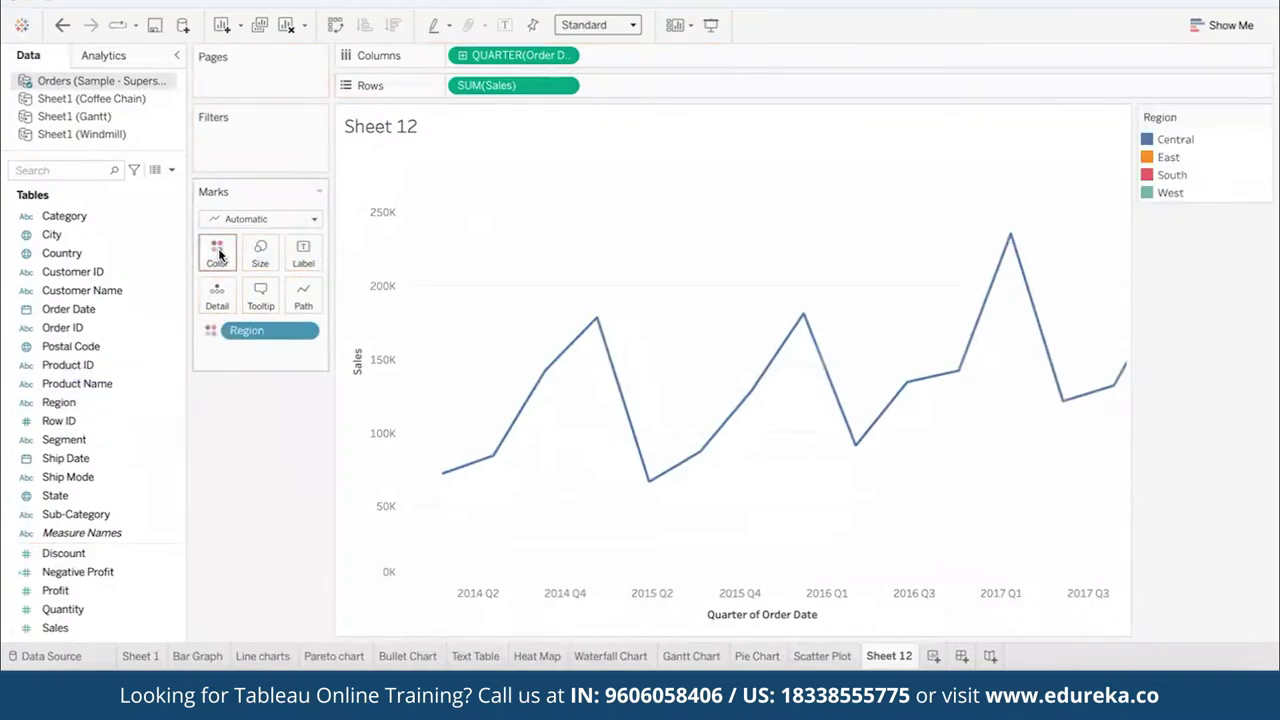
click(1173, 136)
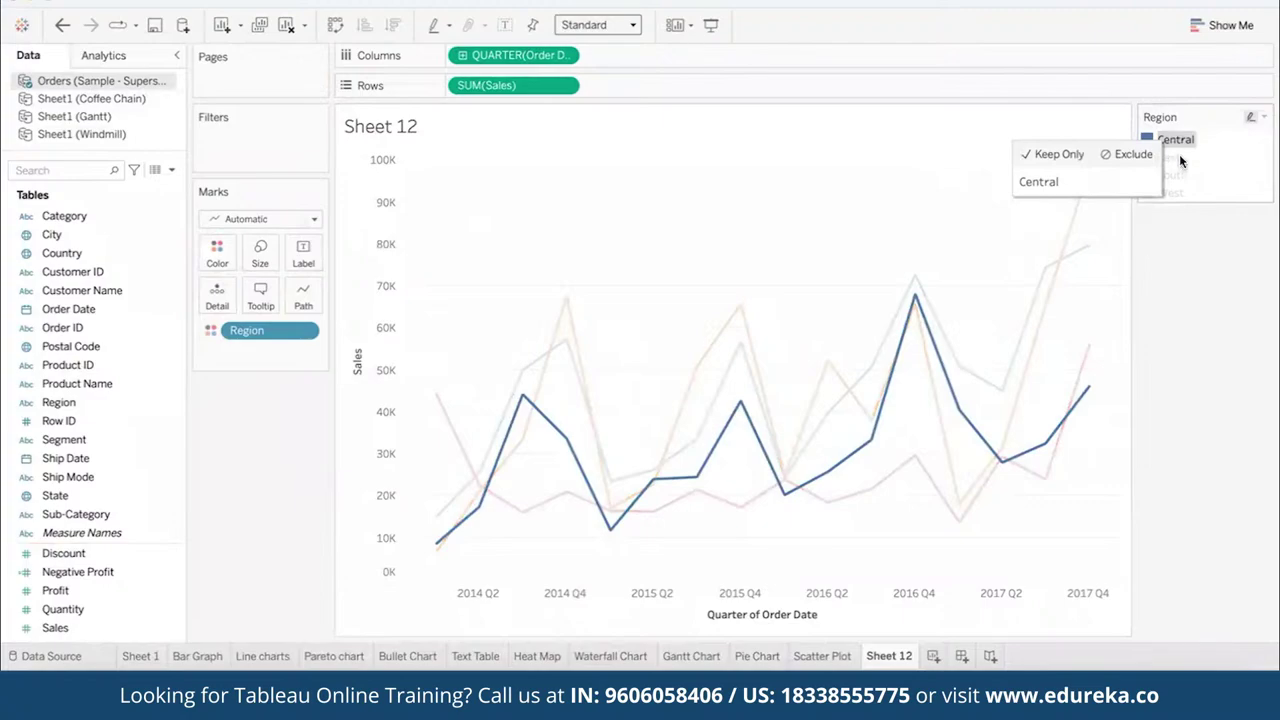
- Highlight the East, South, West and Central lines one at a time through the Region legend, and clear the highlighting
click(1170, 157)
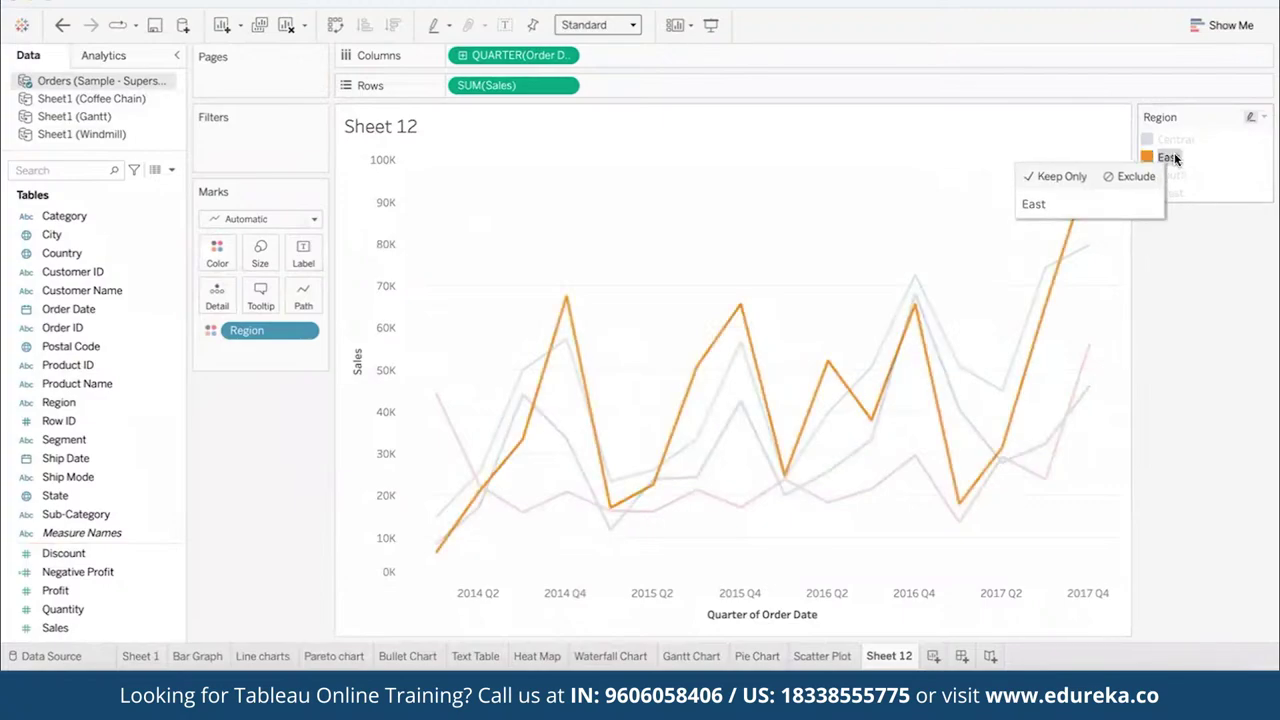
click(1175, 178)
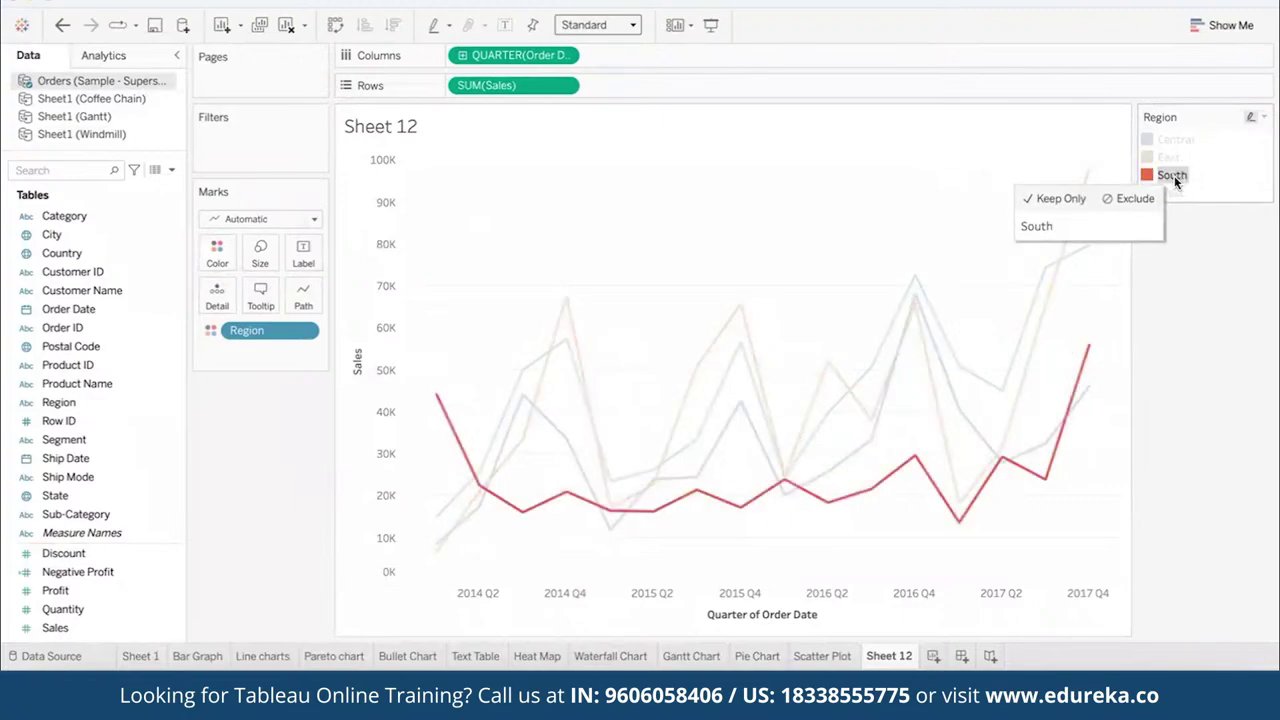
click(1177, 192)
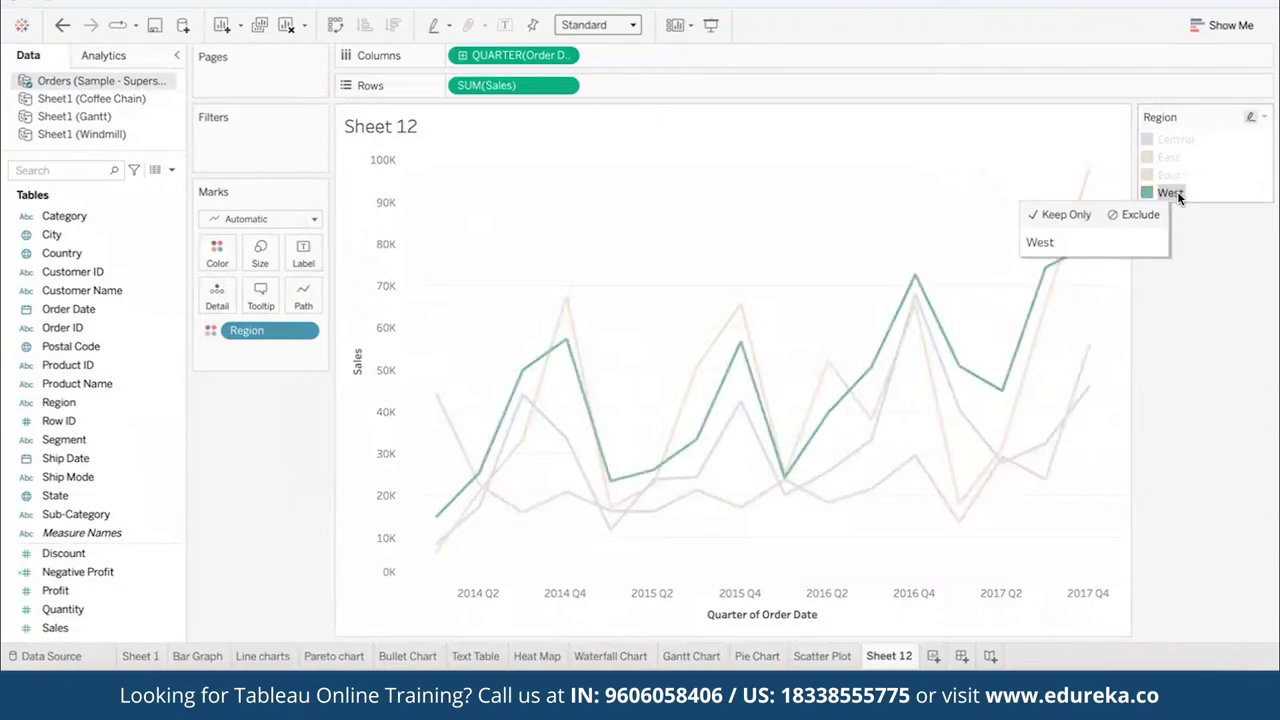
click(1179, 175)
click(1175, 157)
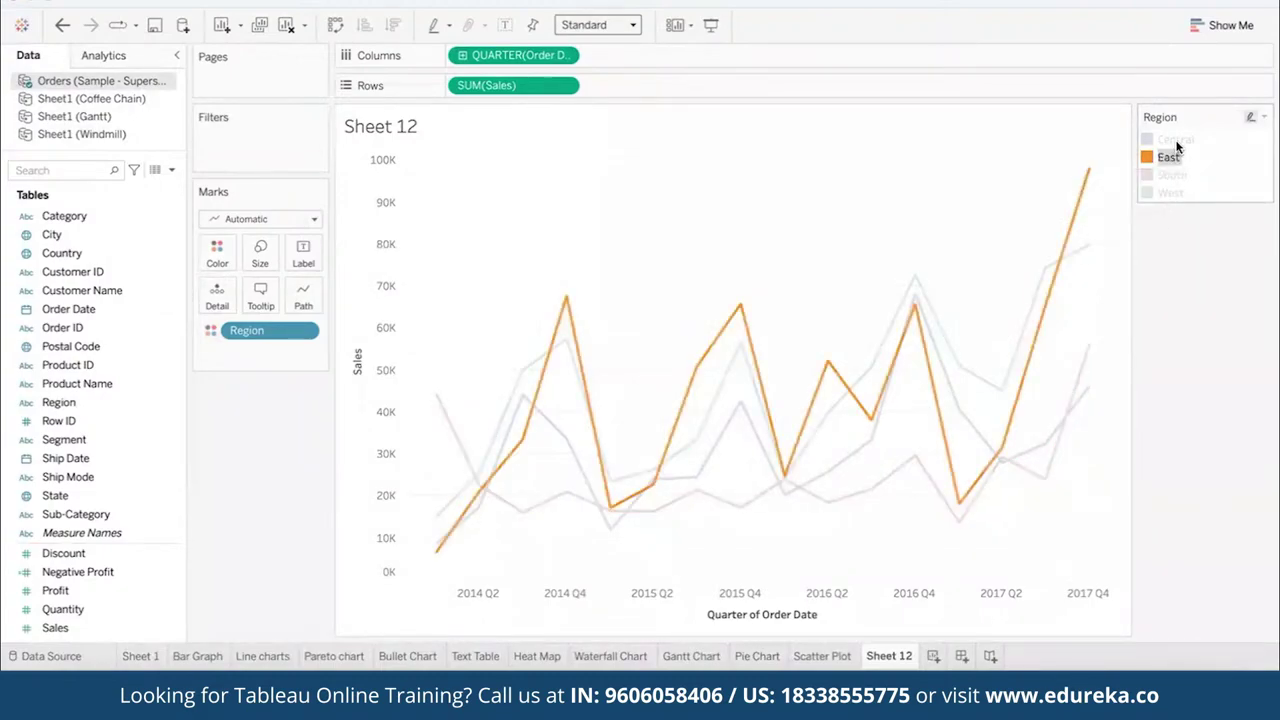
click(1176, 140)
click(858, 218)
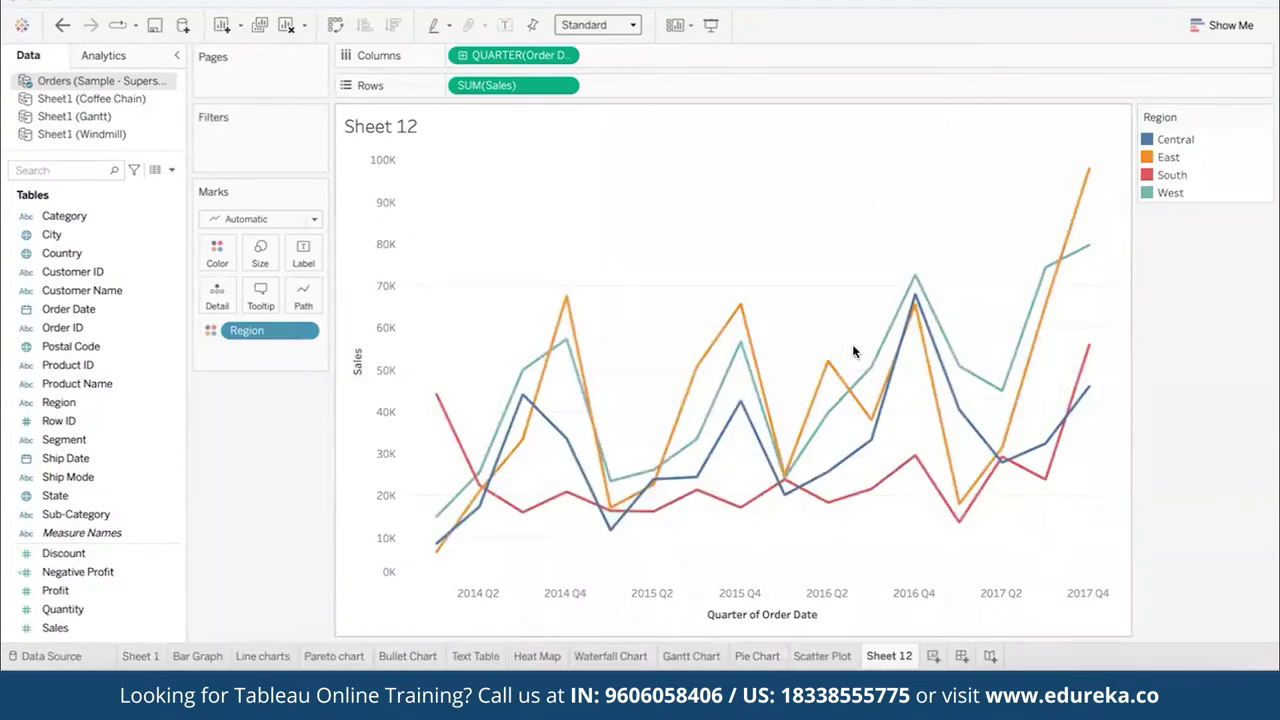
click(1177, 140)
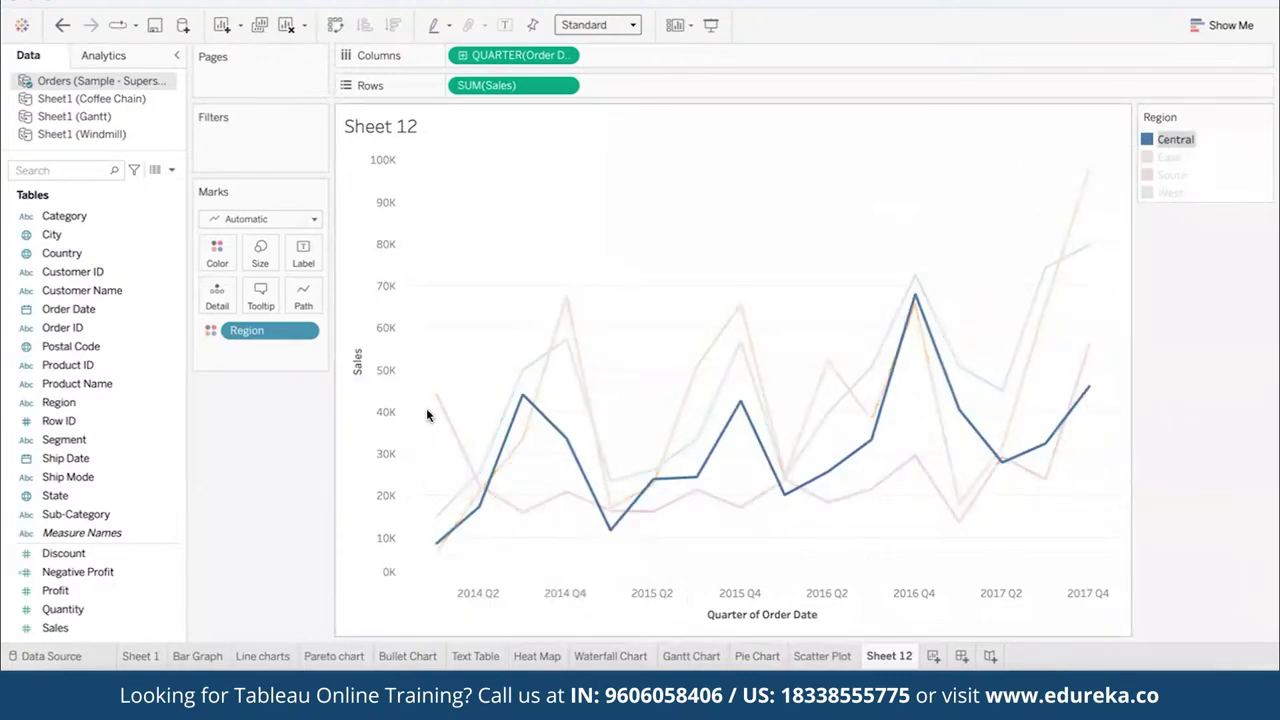
click(1168, 158)
click(630, 262)
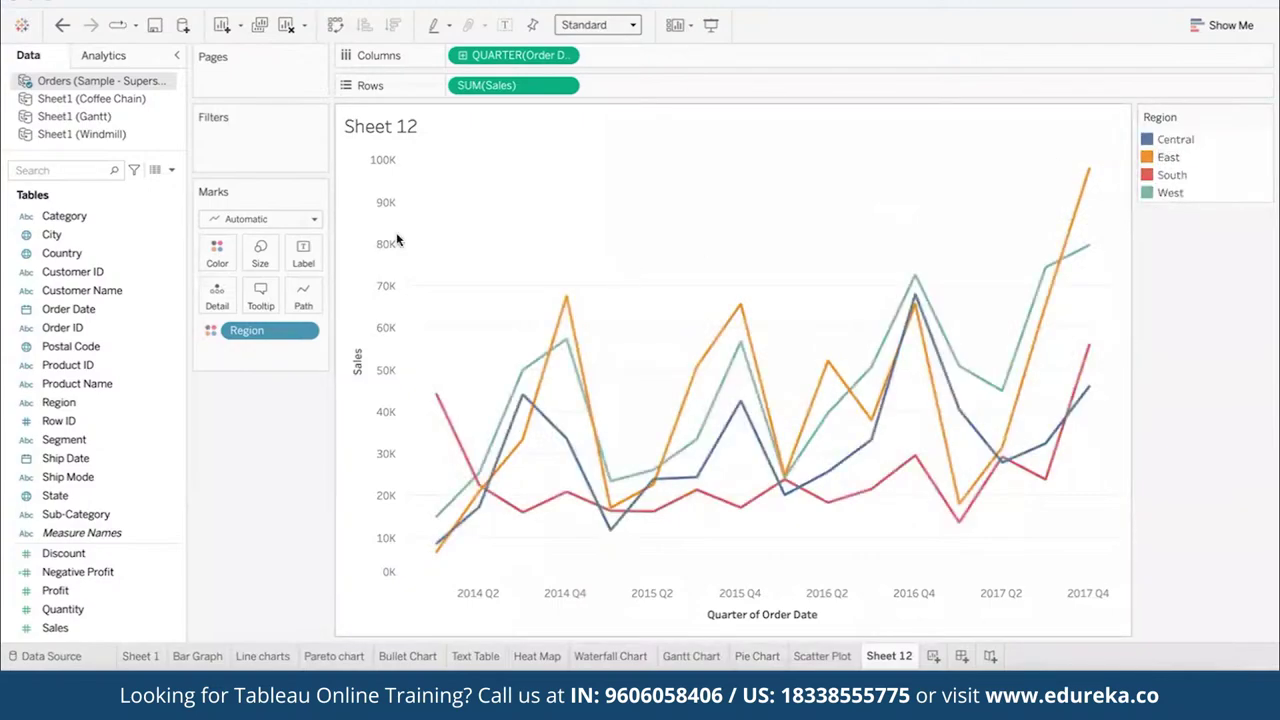
- Change the quarterly sales chart's mark type to Area and rename the worksheet as Area Chart
click(308, 220)
click(245, 296)
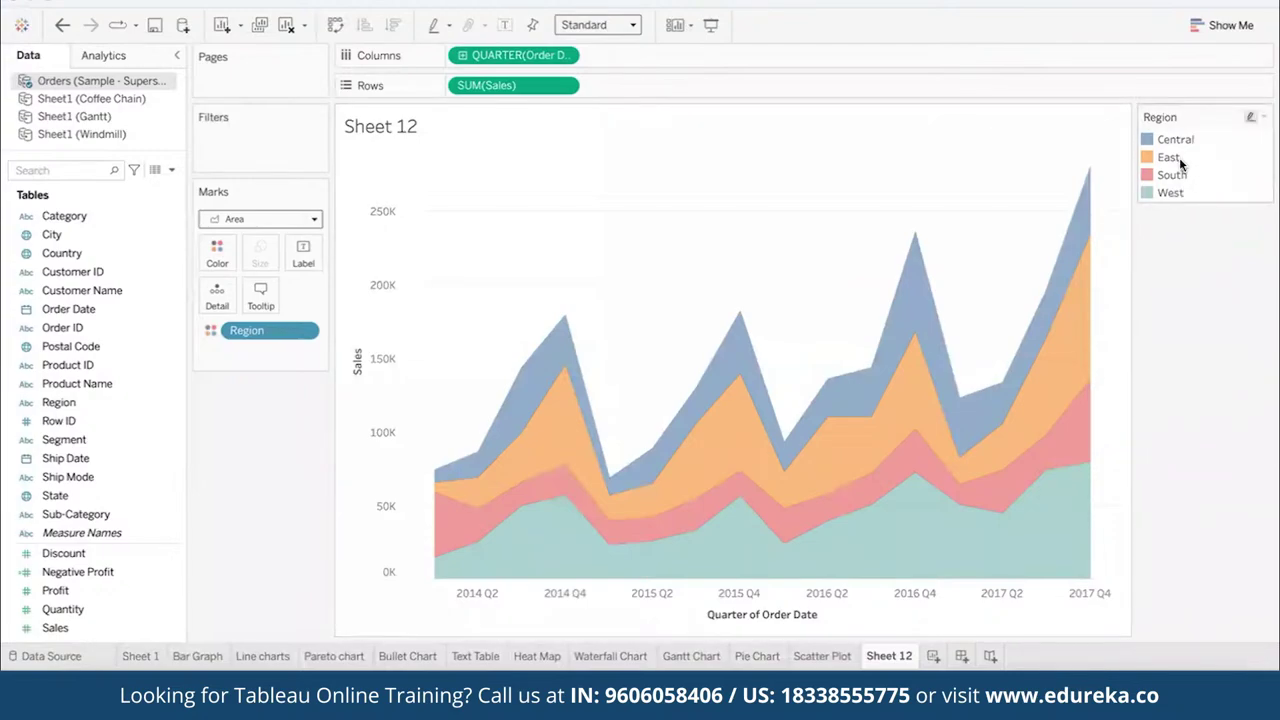
double_click(893, 656)
text(Area Chart)
key(Return)
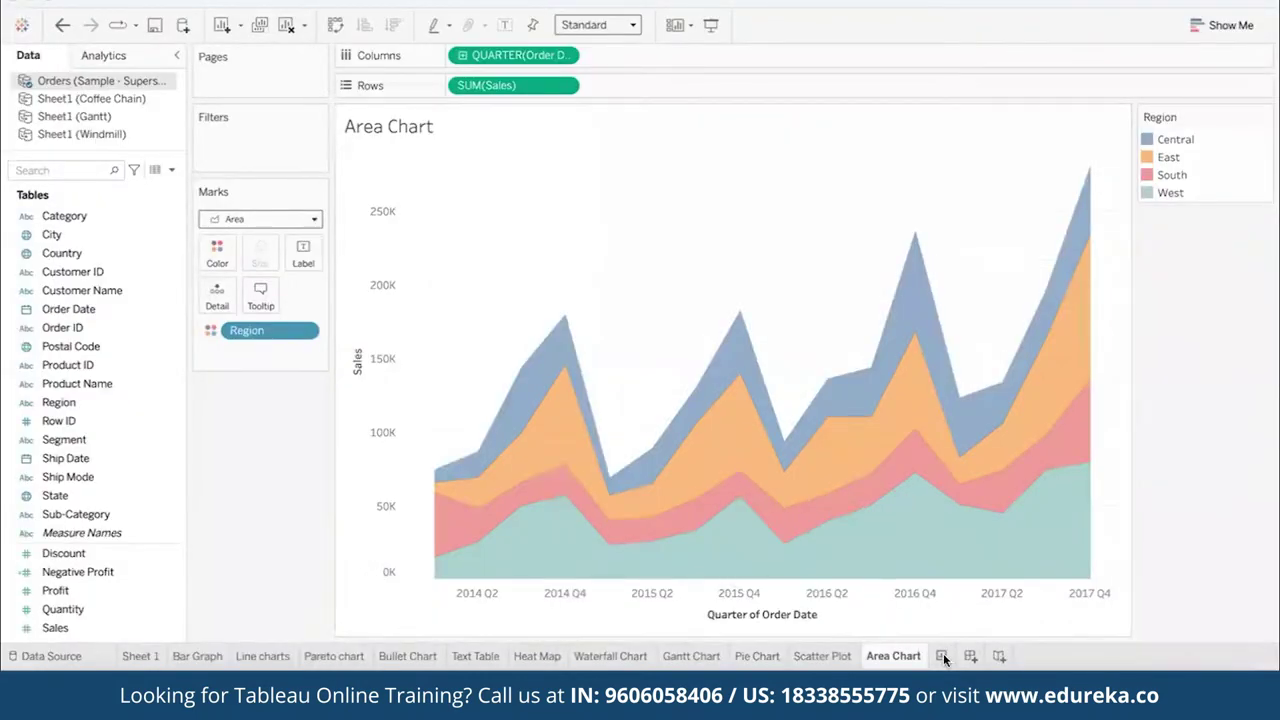
- Add a new worksheet and name it Dual Axis
click(943, 653)
double_click(943, 655)
text(Dual)
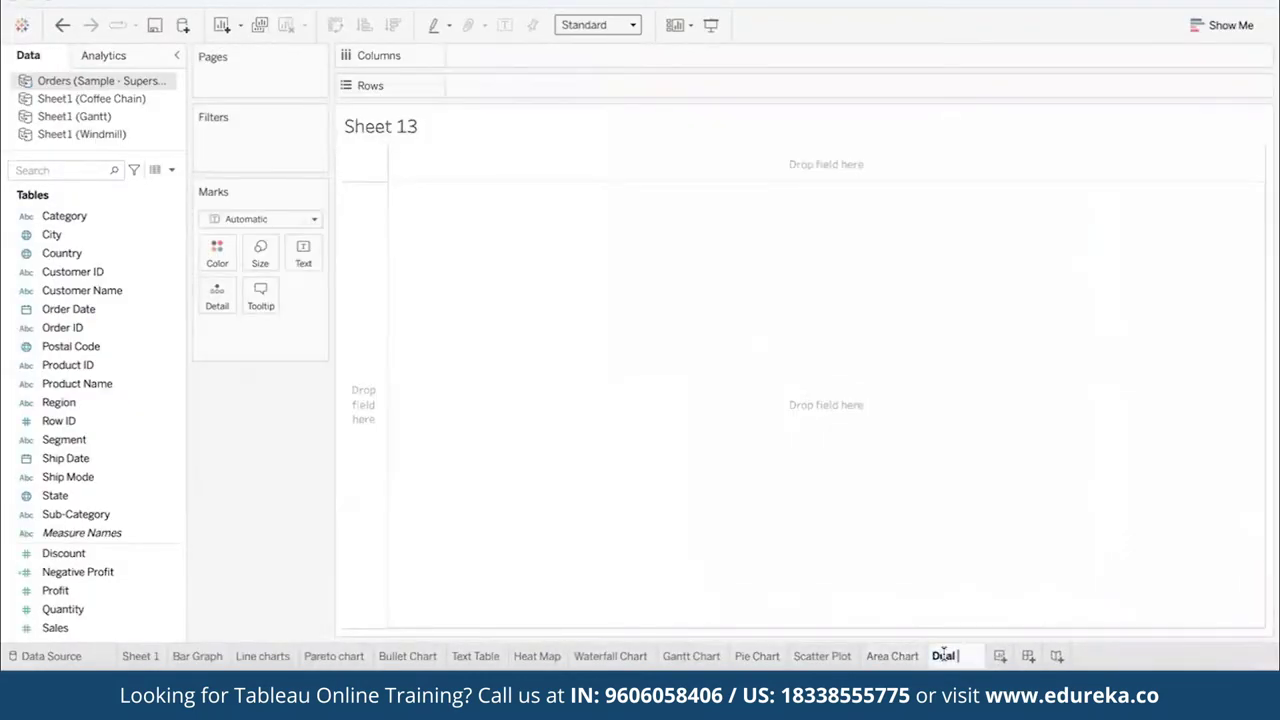
text( Axis)
key(Return)
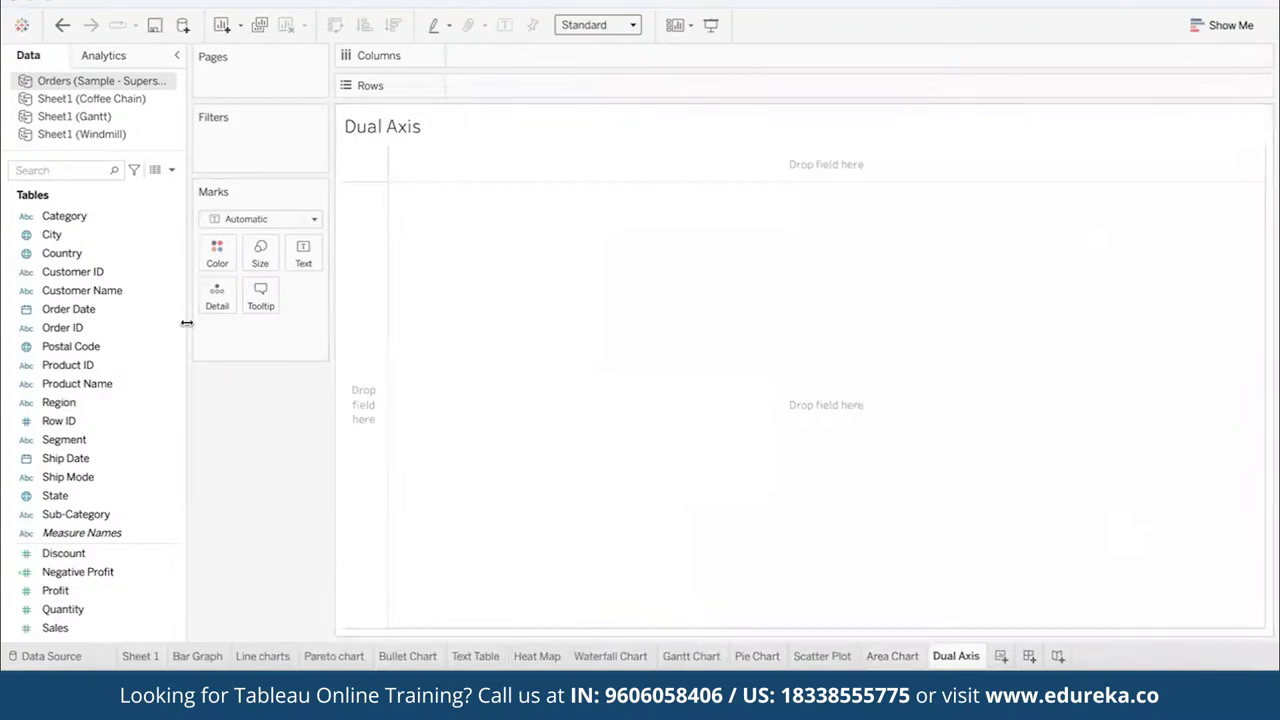
- Plot Profit and Sales as separate rows against Region columns
click(71, 309)
drag(62, 402, 470, 56)
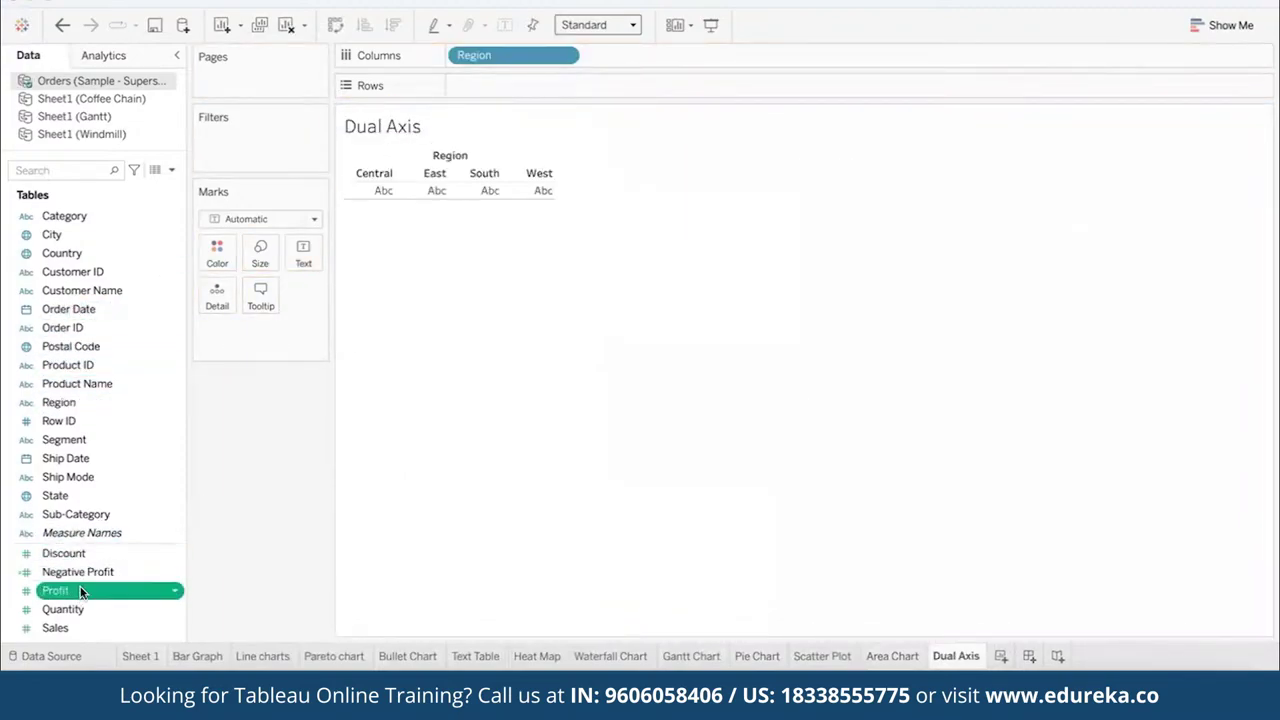
drag(70, 590, 492, 83)
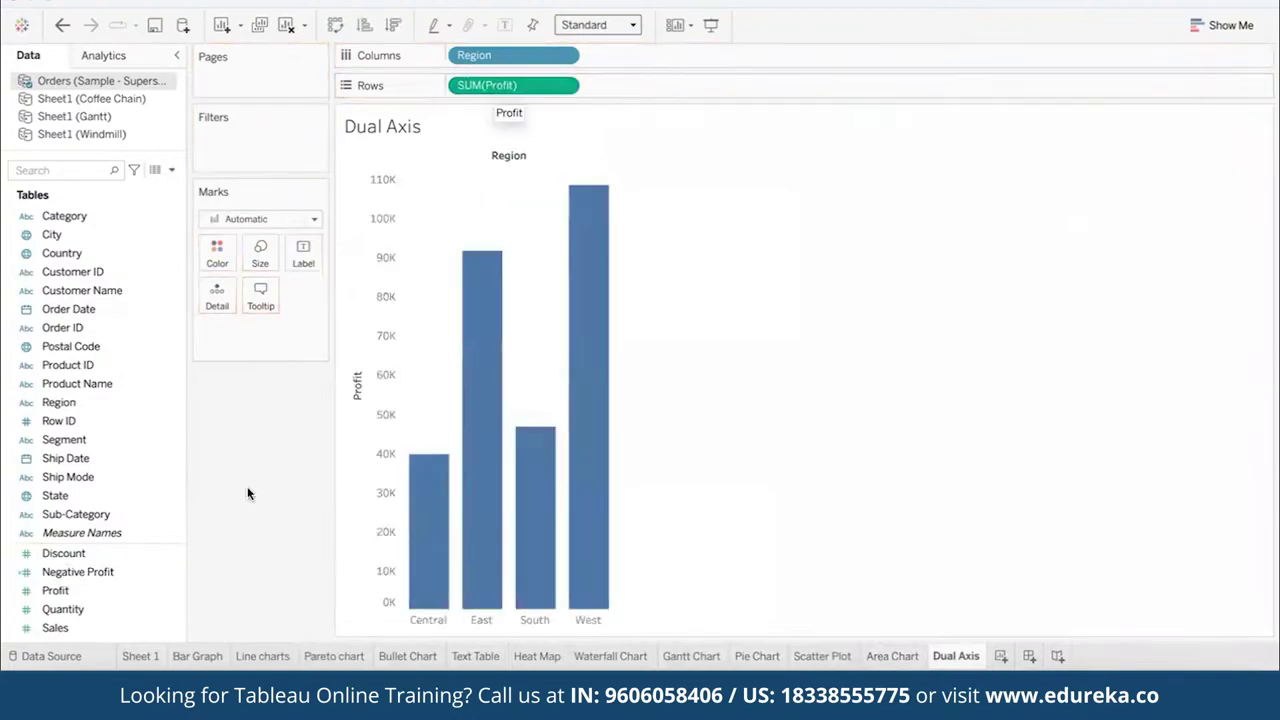
click(124, 614)
drag(74, 622, 665, 86)
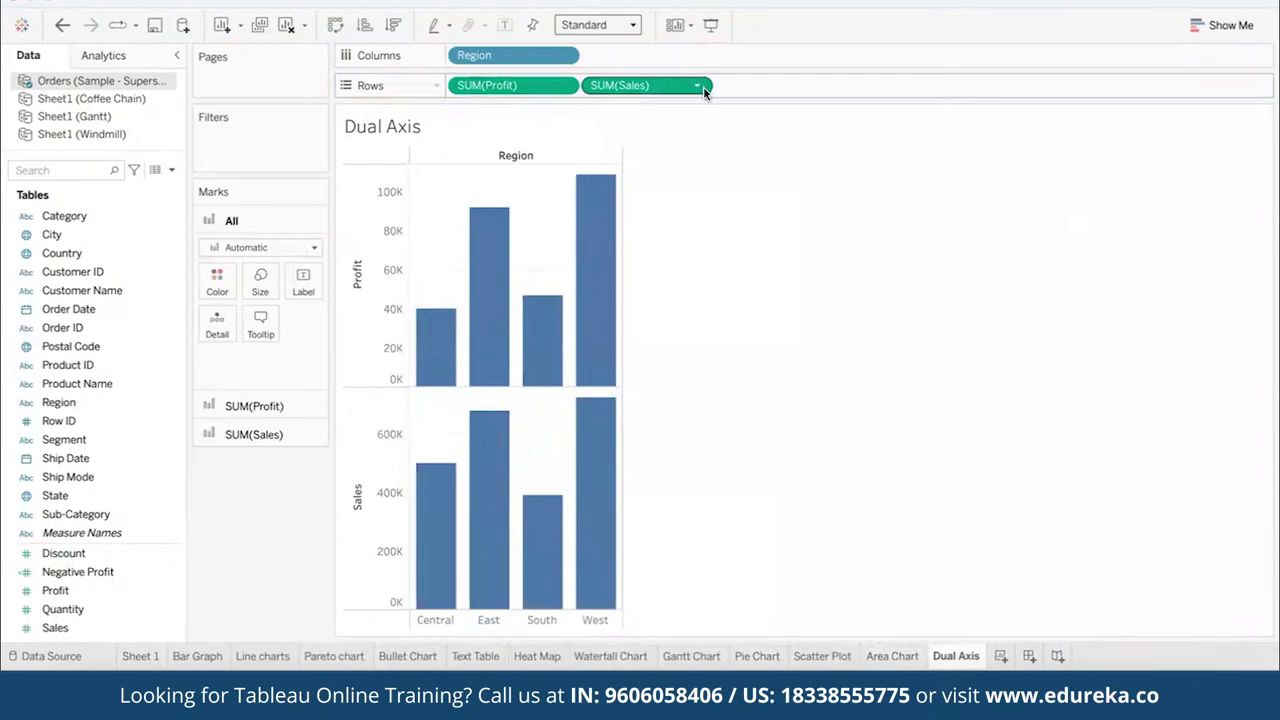
- Combine Sales with Profit as a dual axis and set the mark type of all measures to Bar
click(698, 86)
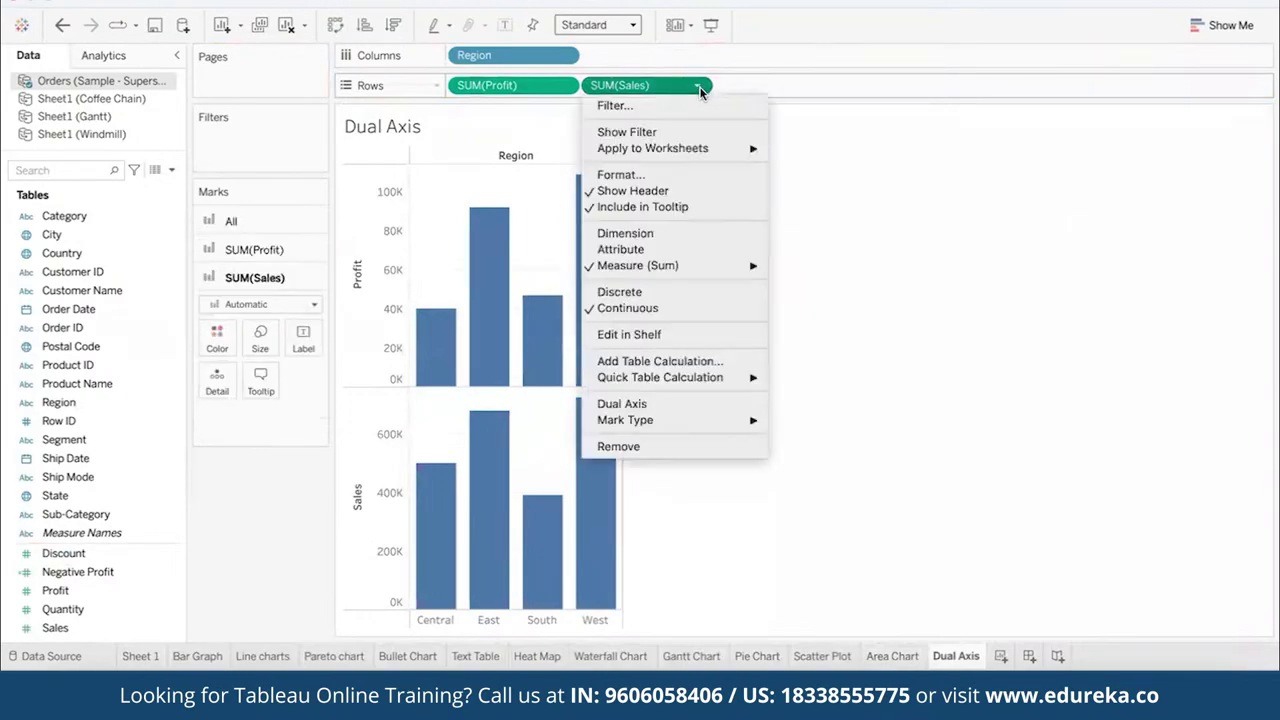
click(704, 403)
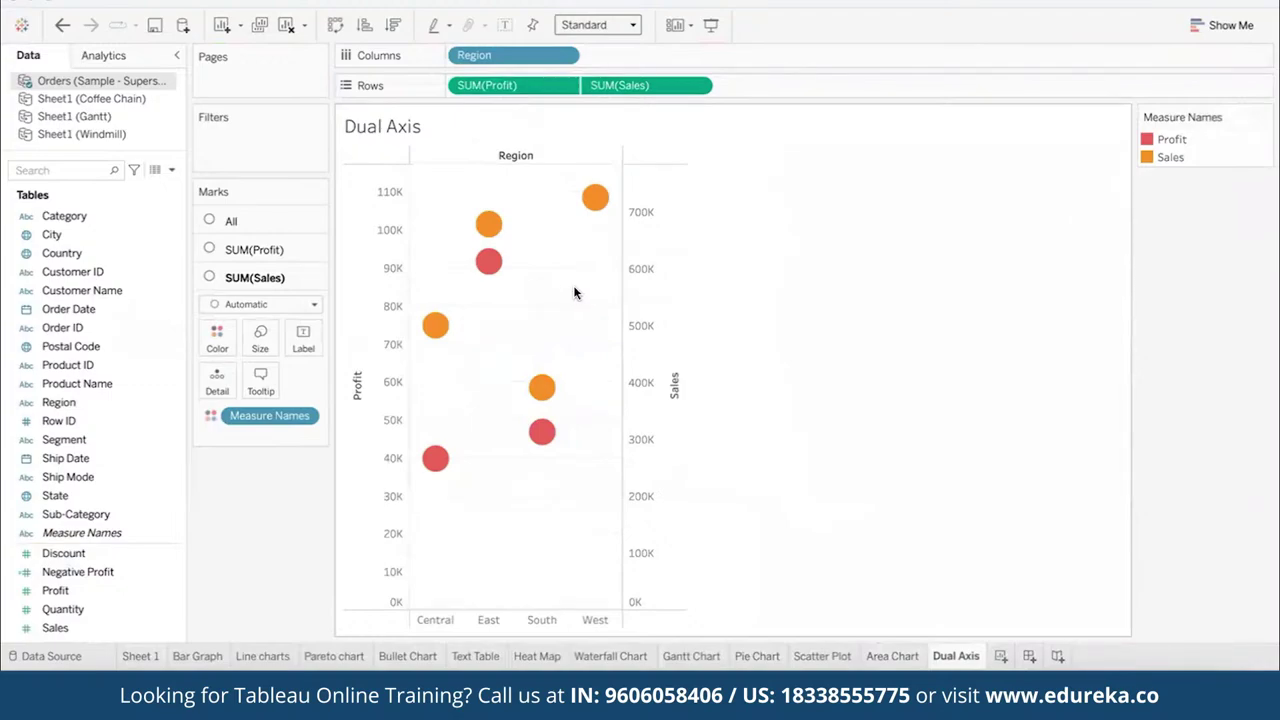
mouse_move(438, 325)
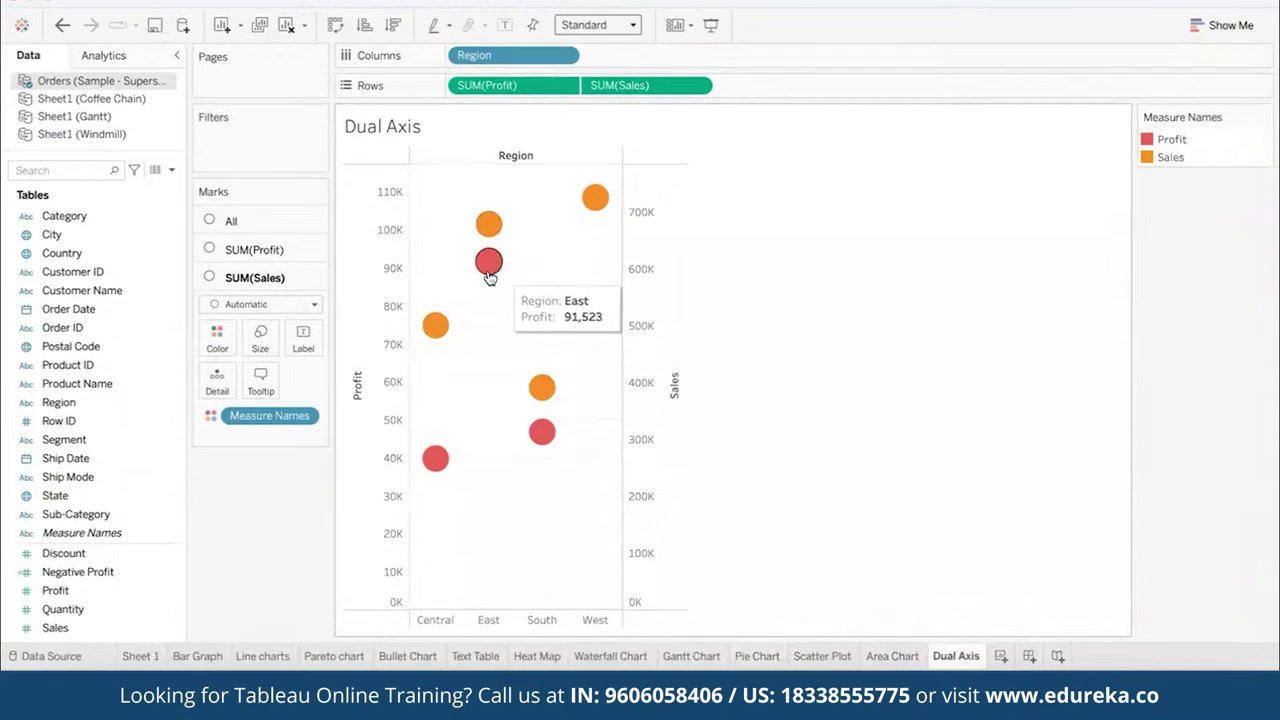
click(277, 223)
click(280, 248)
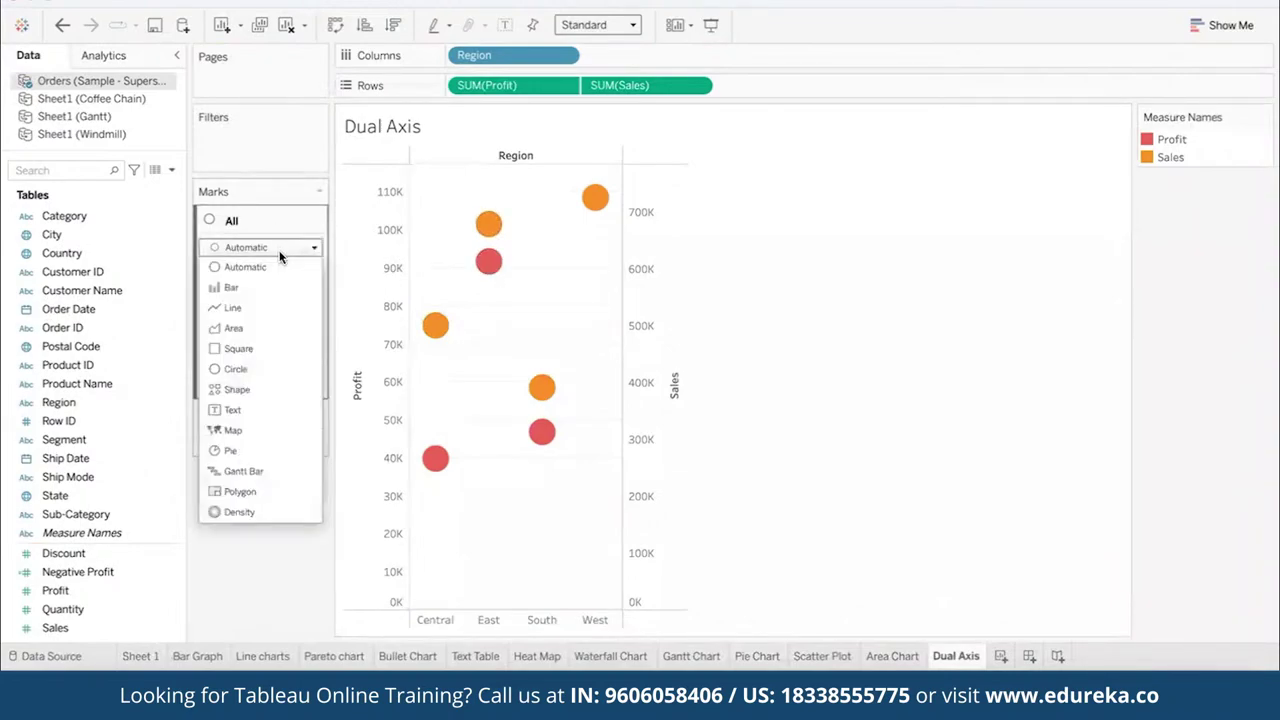
click(250, 290)
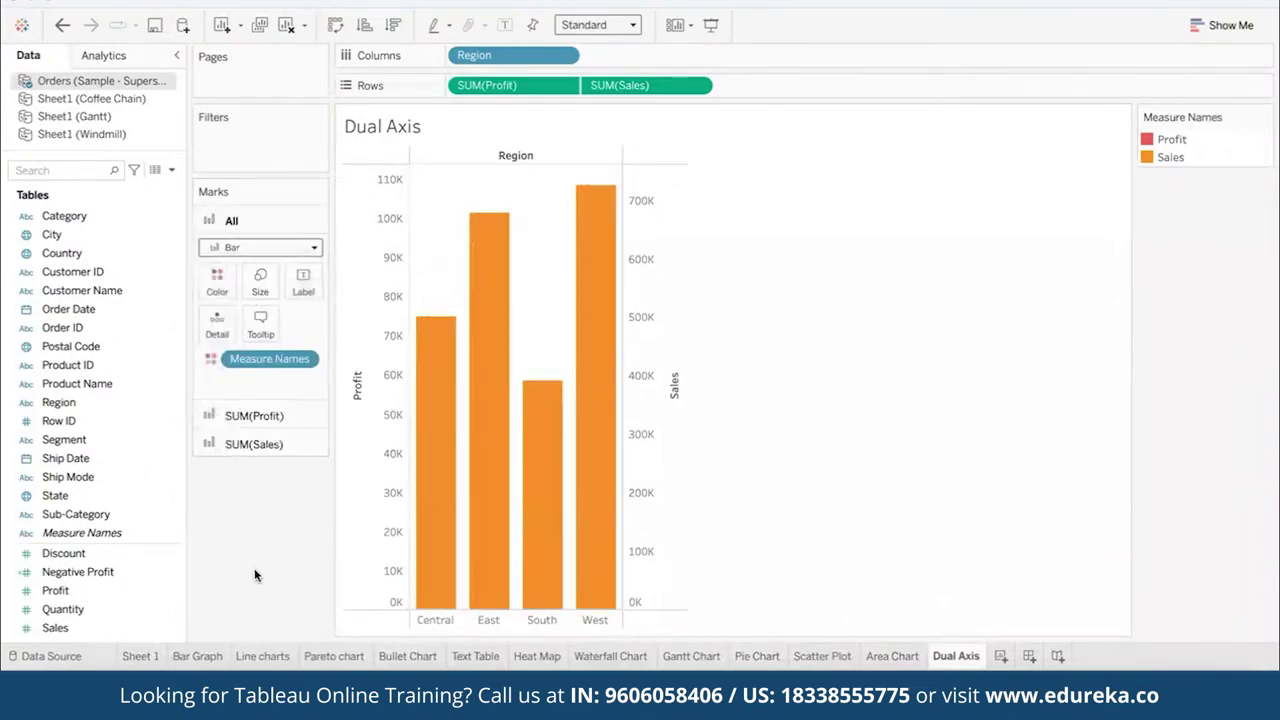
- Change the Profit marks to a Line and move them in front of the Sales bars
click(255, 414)
click(261, 278)
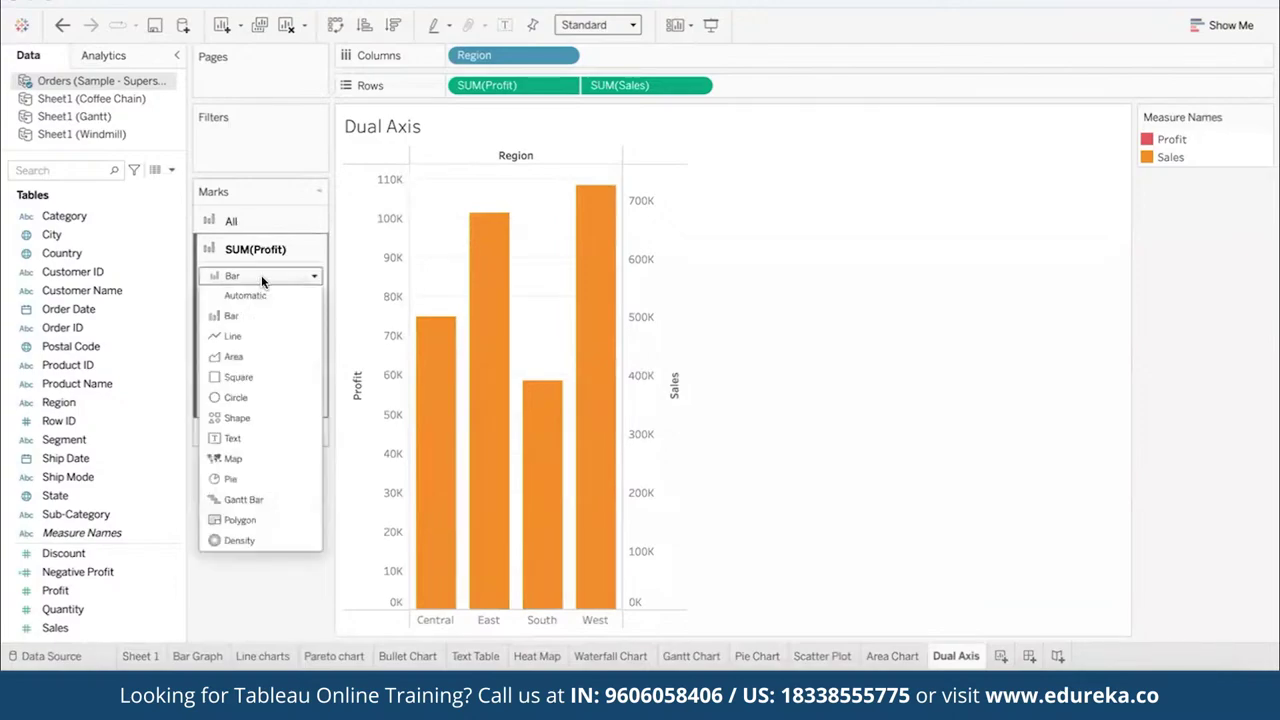
click(238, 338)
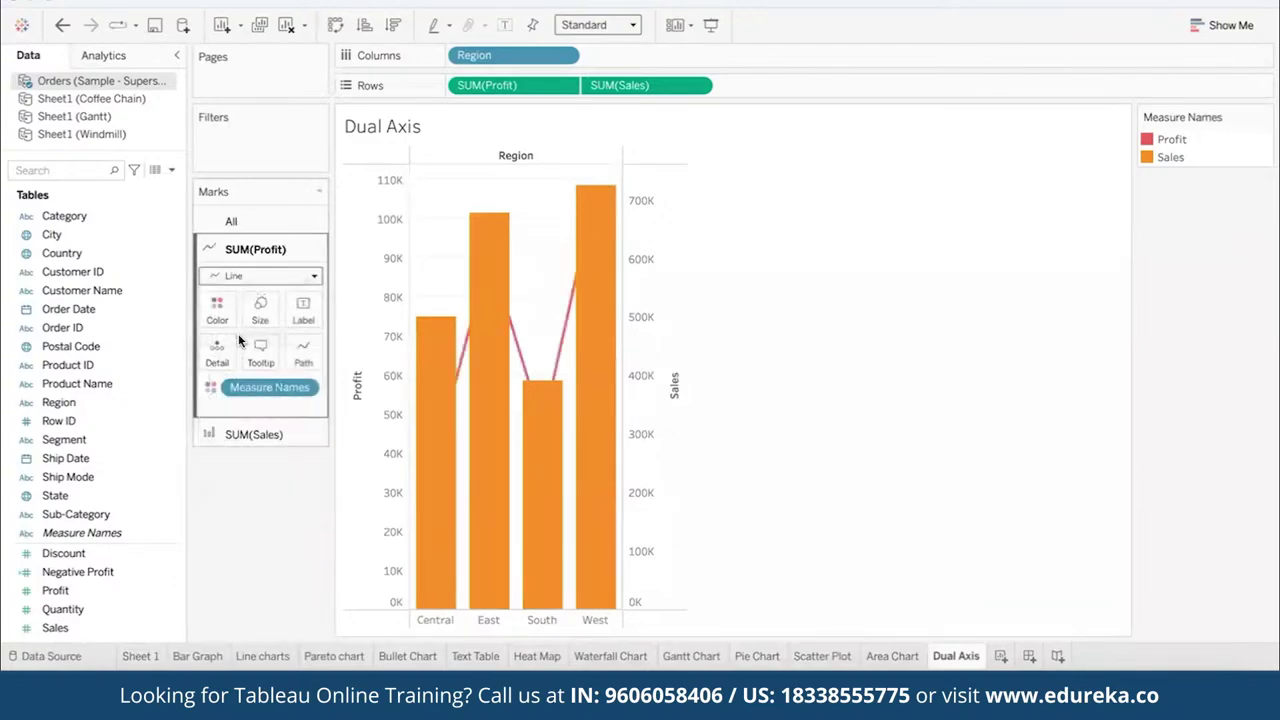
click(257, 431)
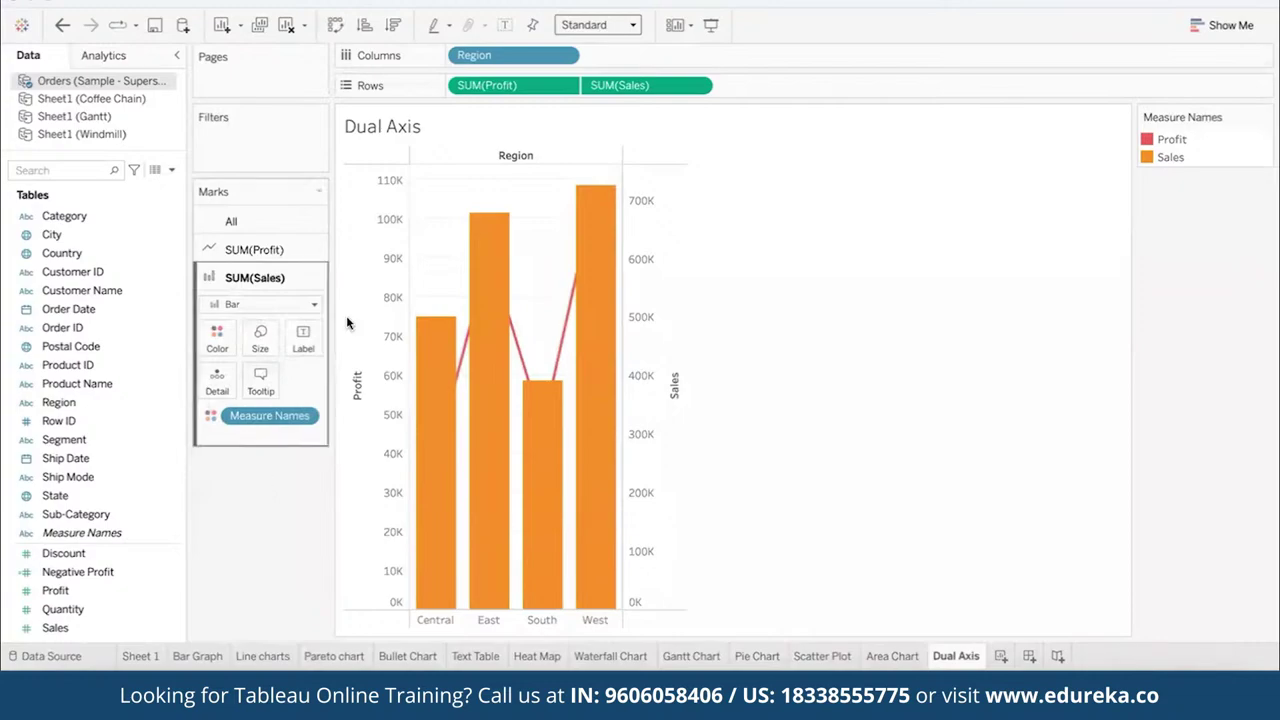
click(366, 250)
right_click(366, 250)
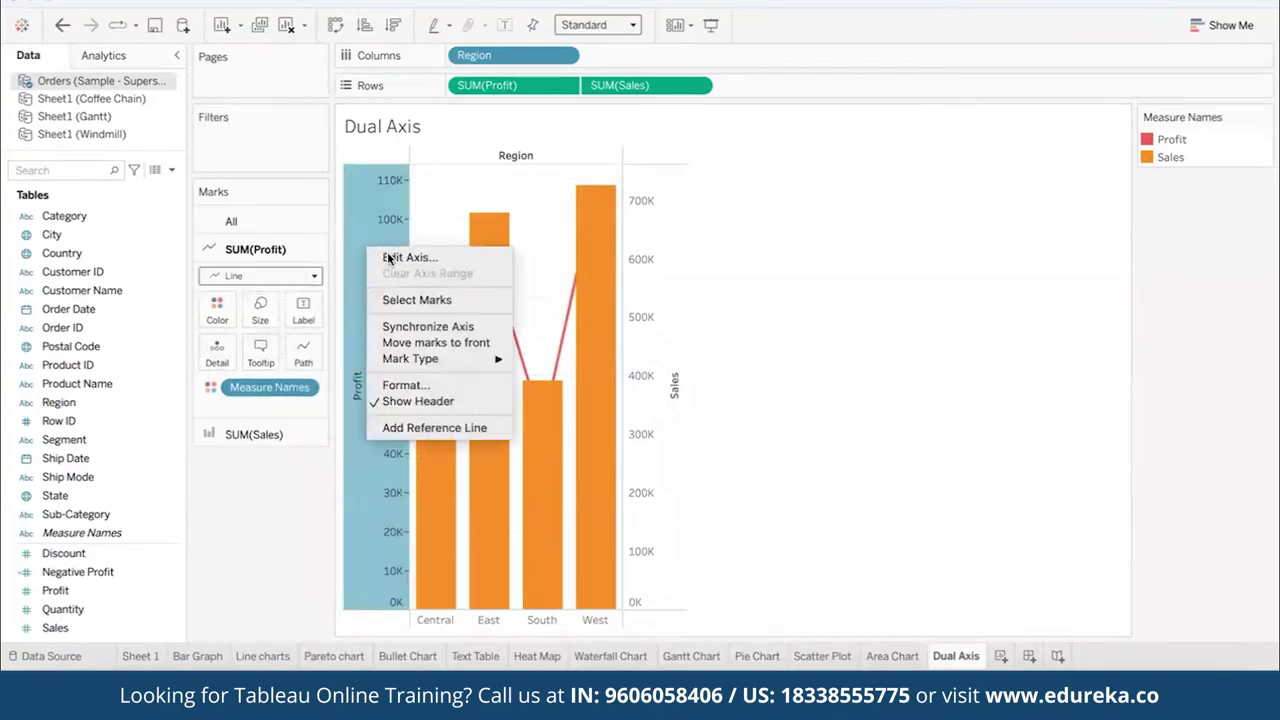
click(430, 341)
click(299, 497)
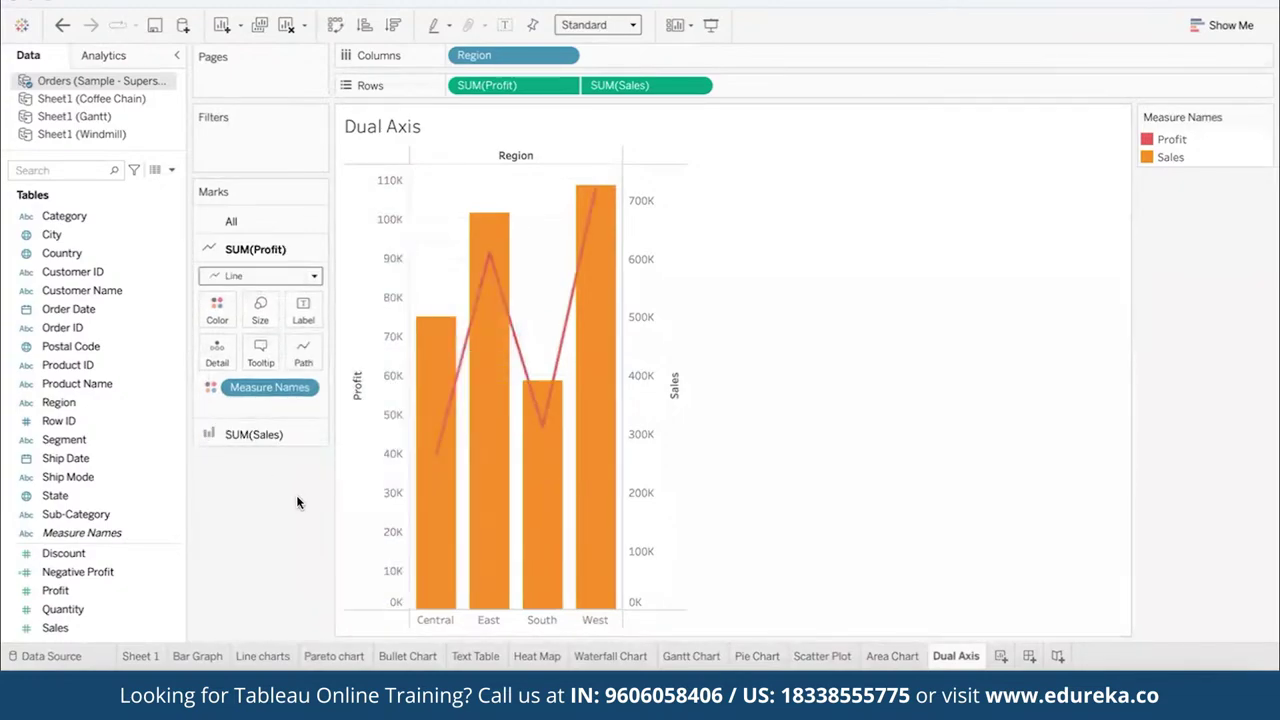
- Recolor the Profit measure blue from the Automatic palette
click(215, 308)
click(292, 368)
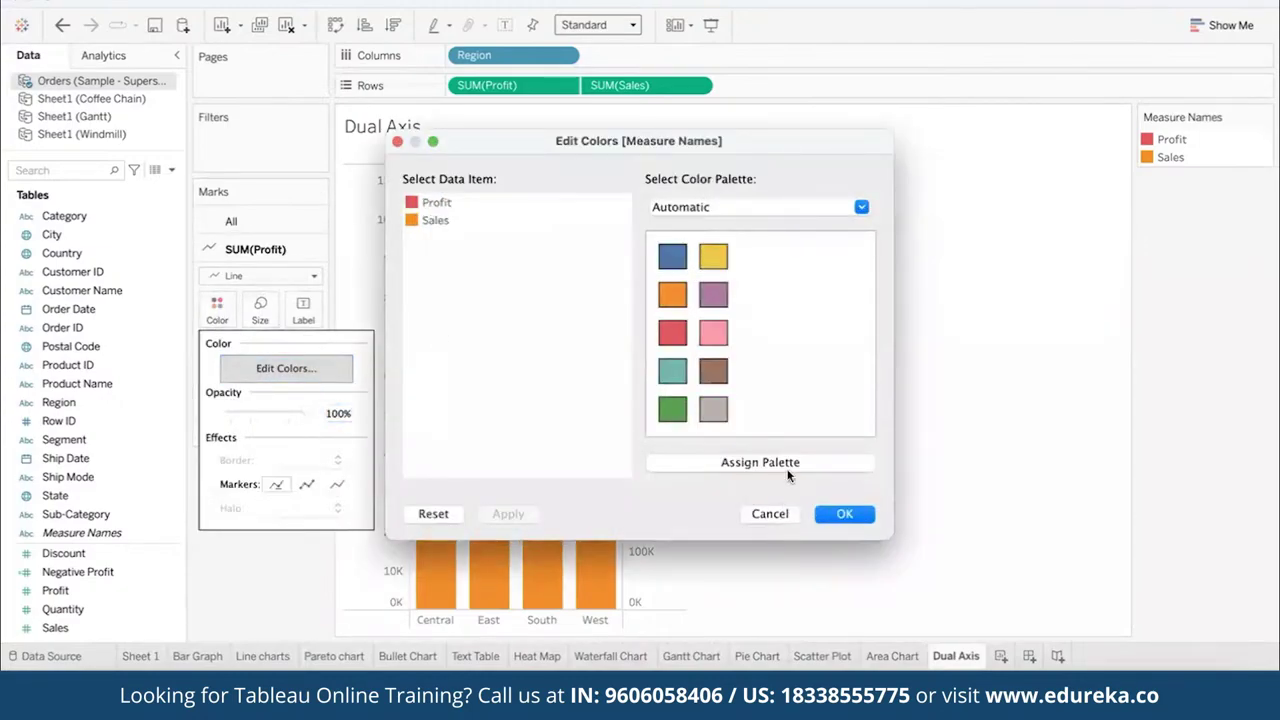
click(436, 203)
click(672, 257)
click(844, 513)
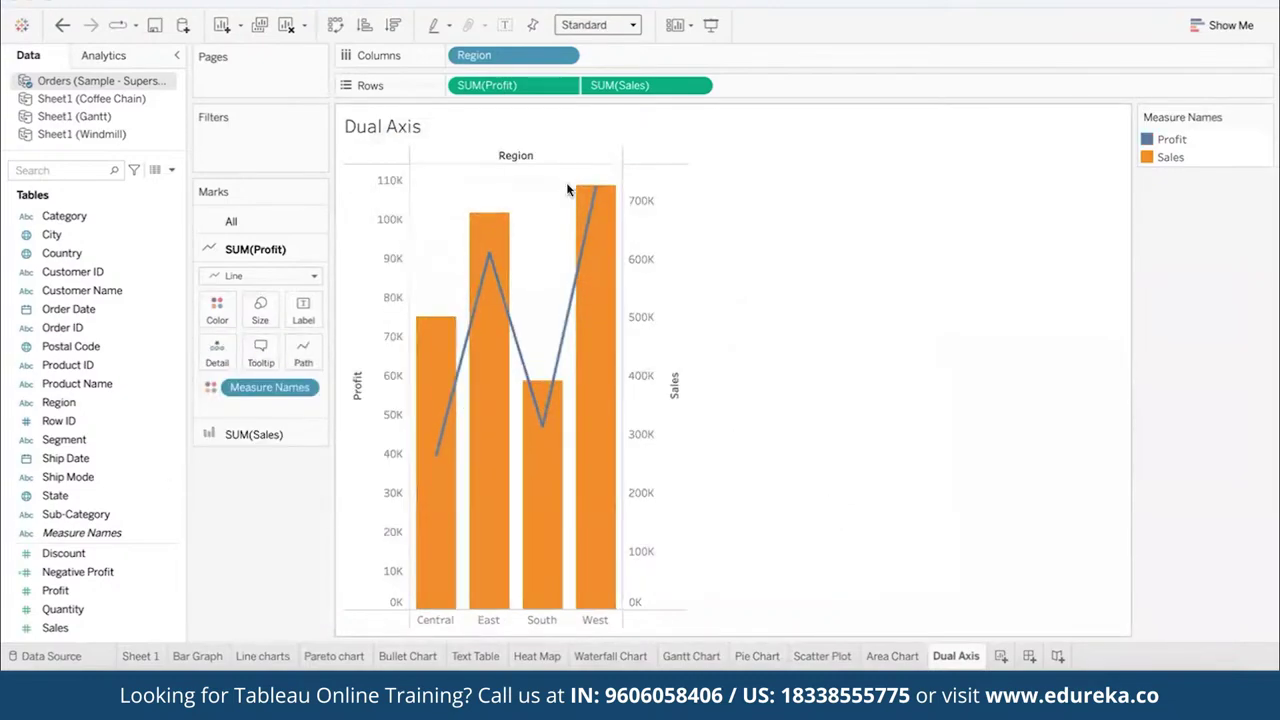
- Compare the scales of the Profit and Sales axes and inspect the West region's values in the chart
mouse_move(438, 455)
click(643, 198)
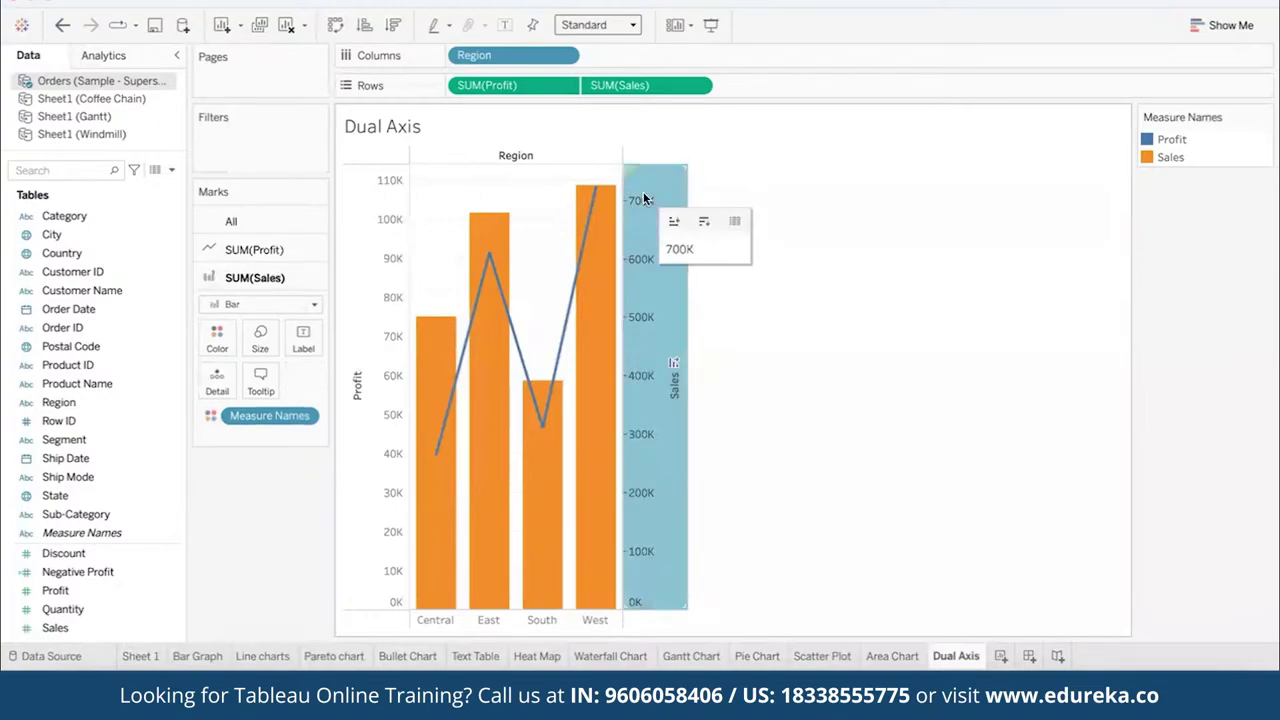
right_click(644, 196)
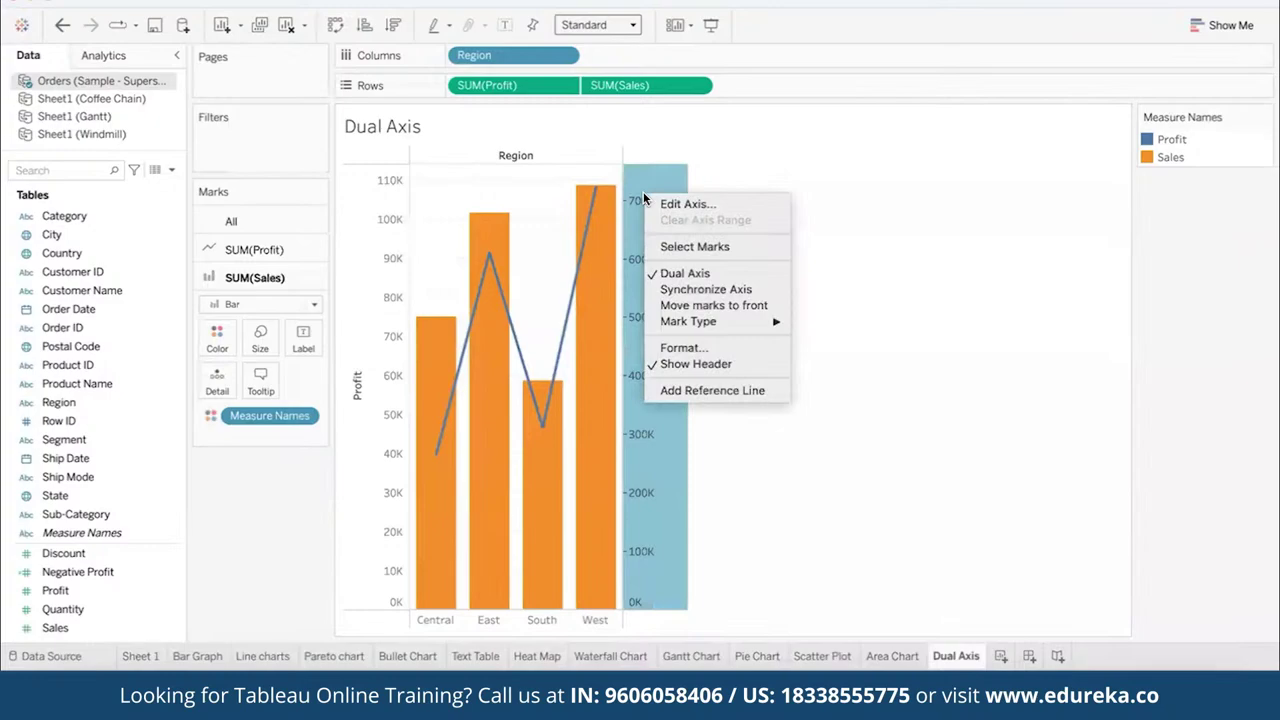
click(906, 263)
mouse_move(594, 207)
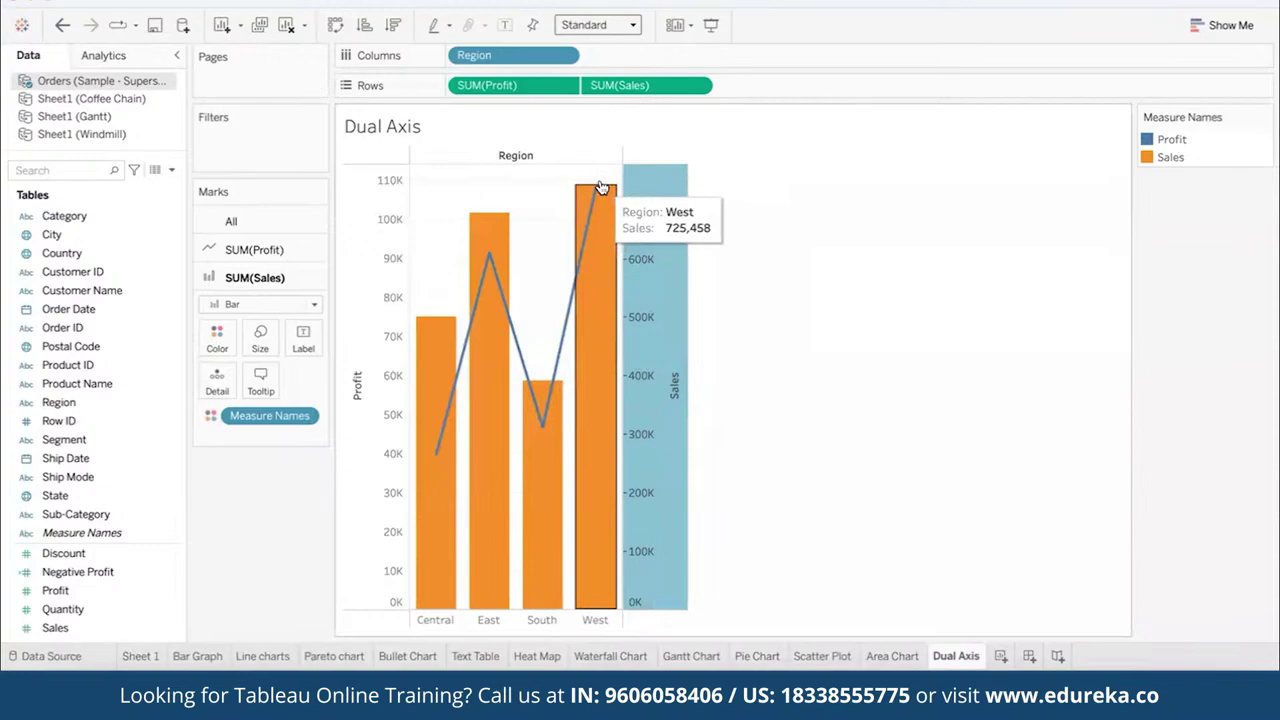
click(870, 266)
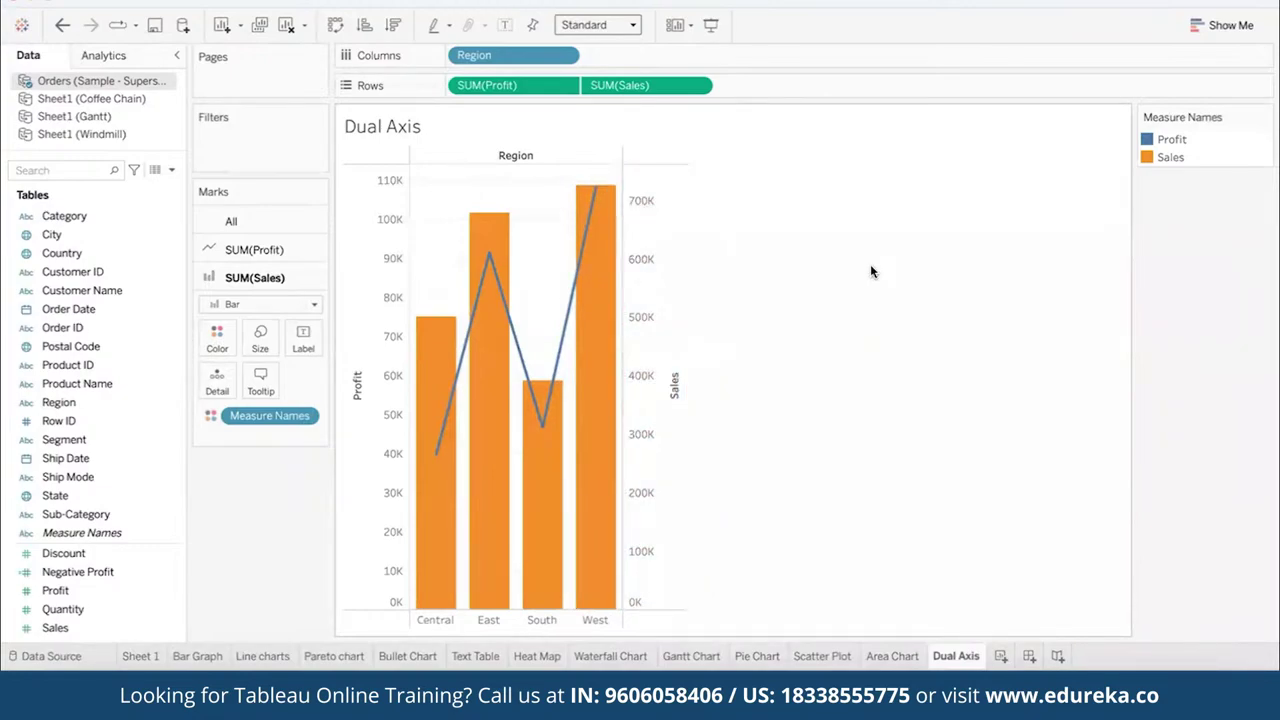
mouse_move(603, 226)
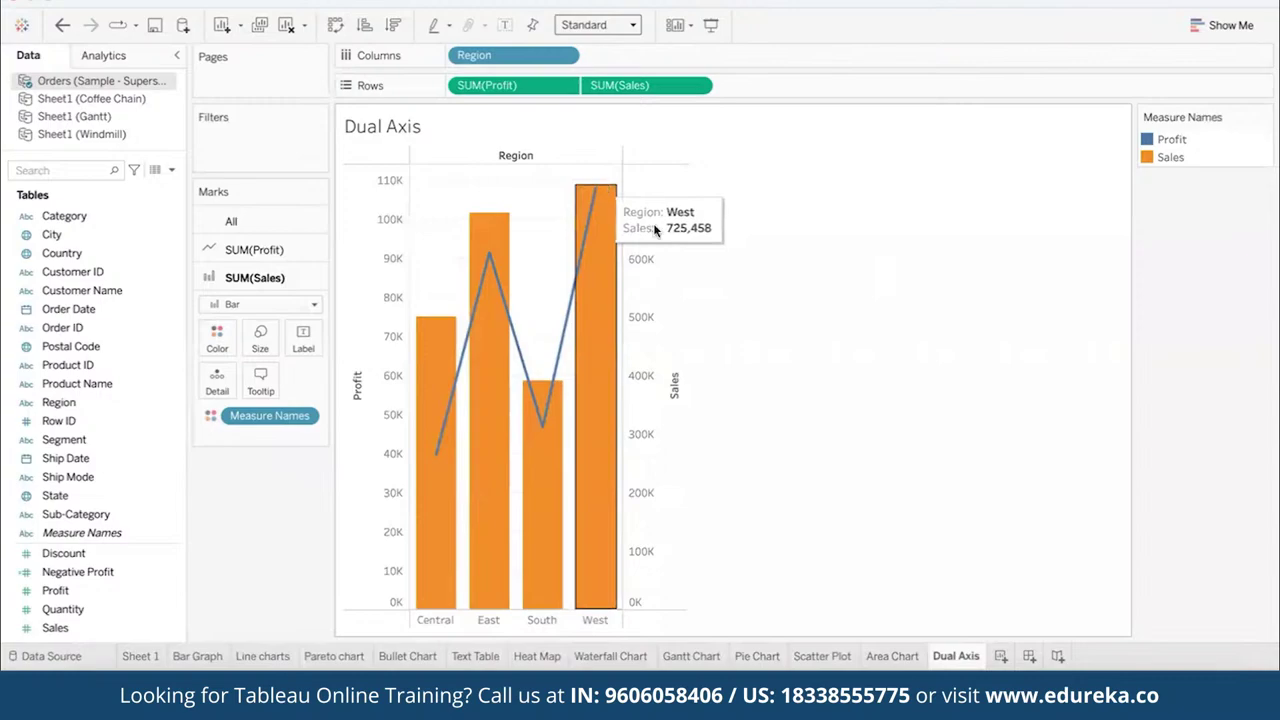
click(380, 327)
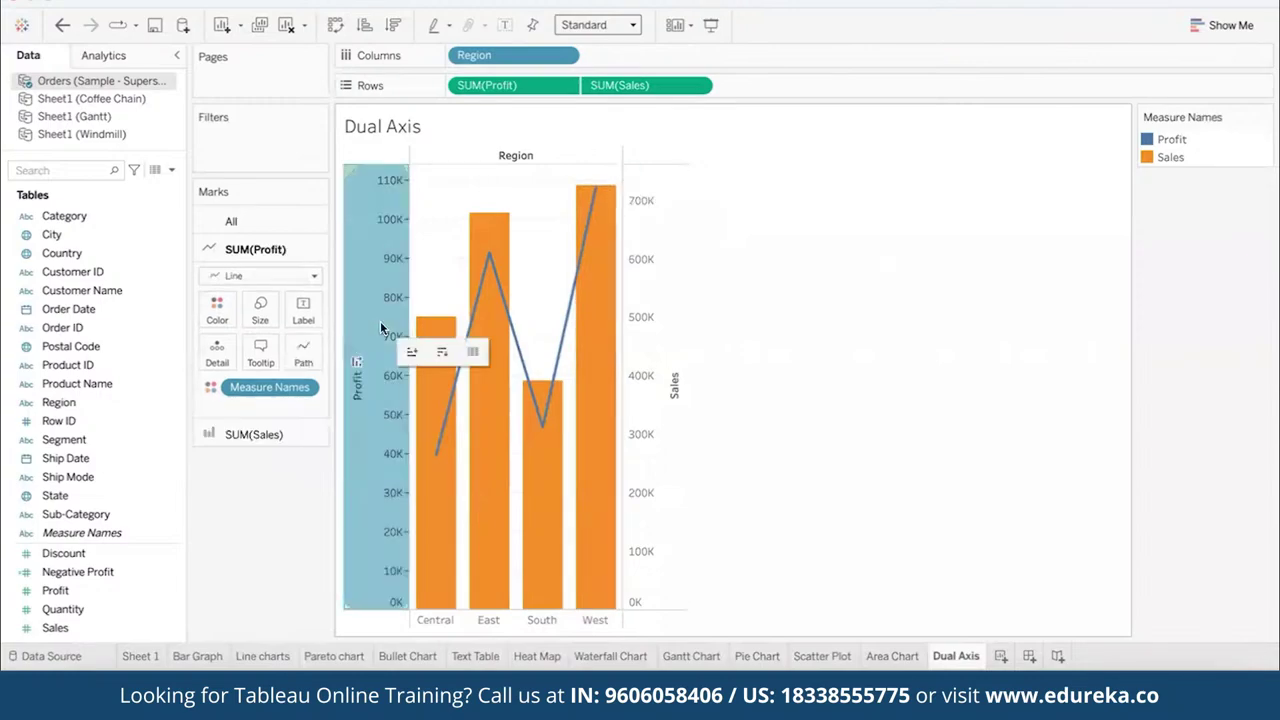
click(660, 288)
click(366, 265)
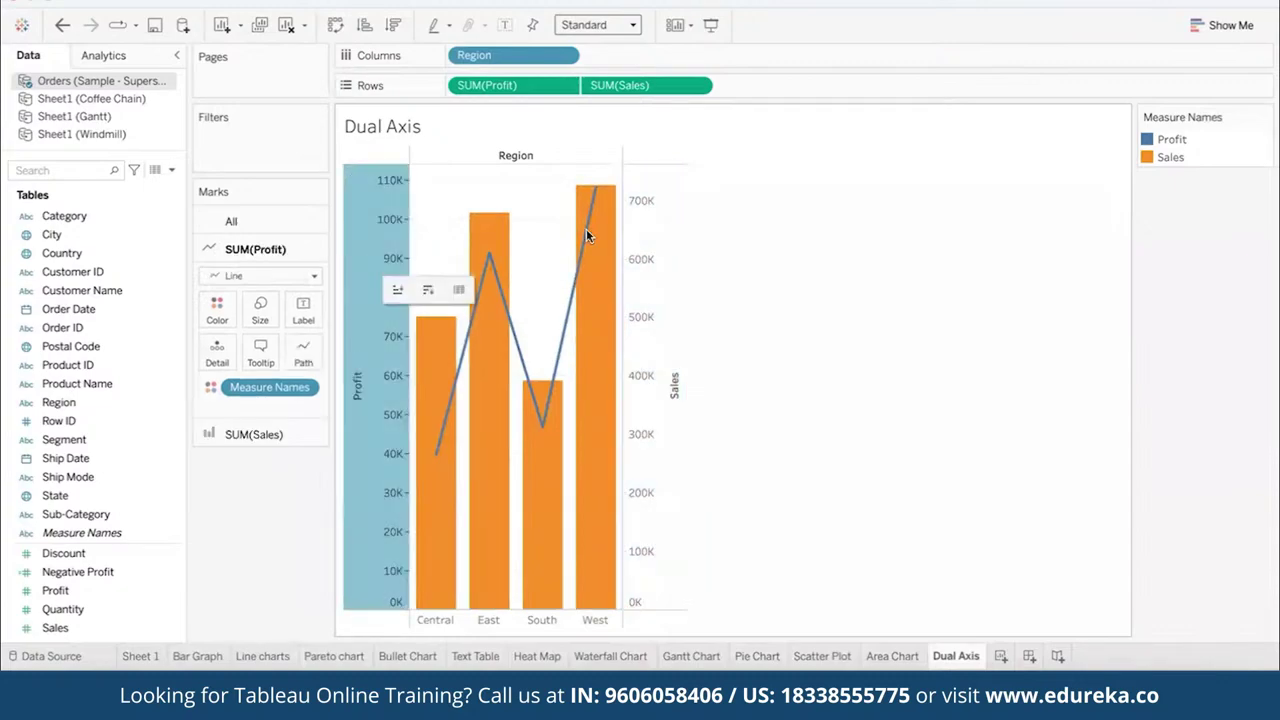
- Synchronize the Sales axis with the Profit axis
click(648, 246)
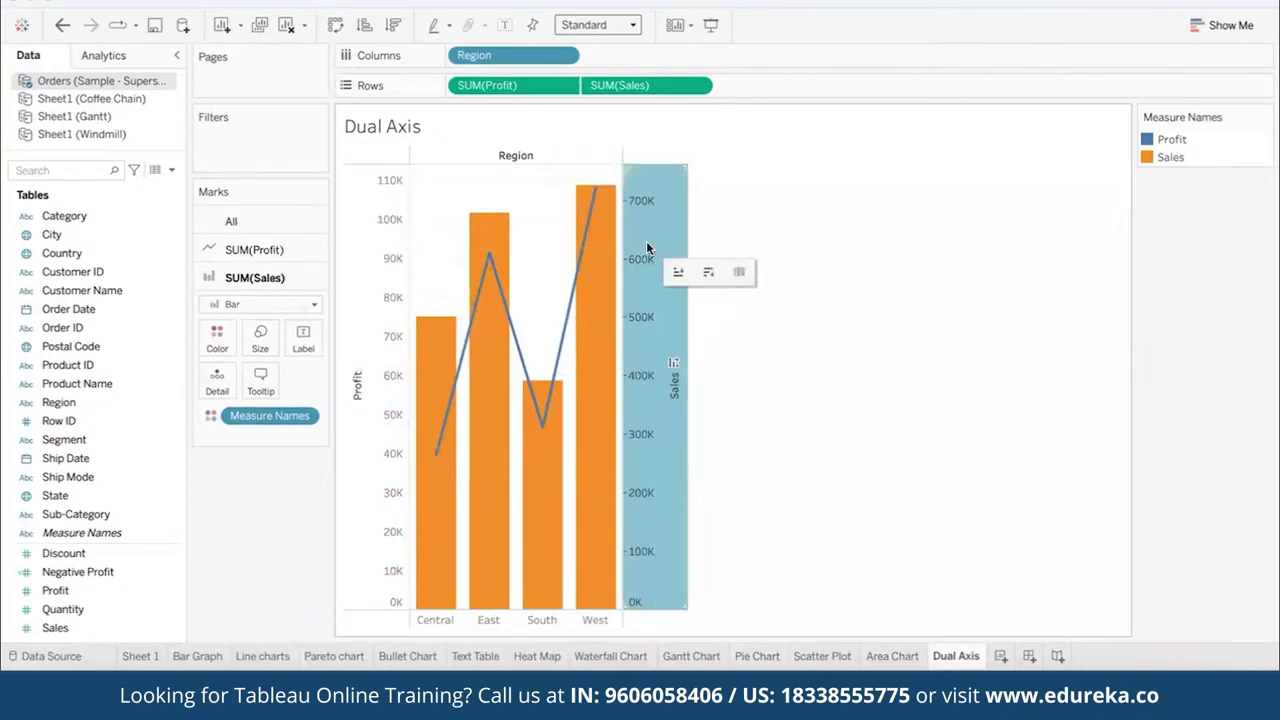
right_click(652, 247)
click(710, 340)
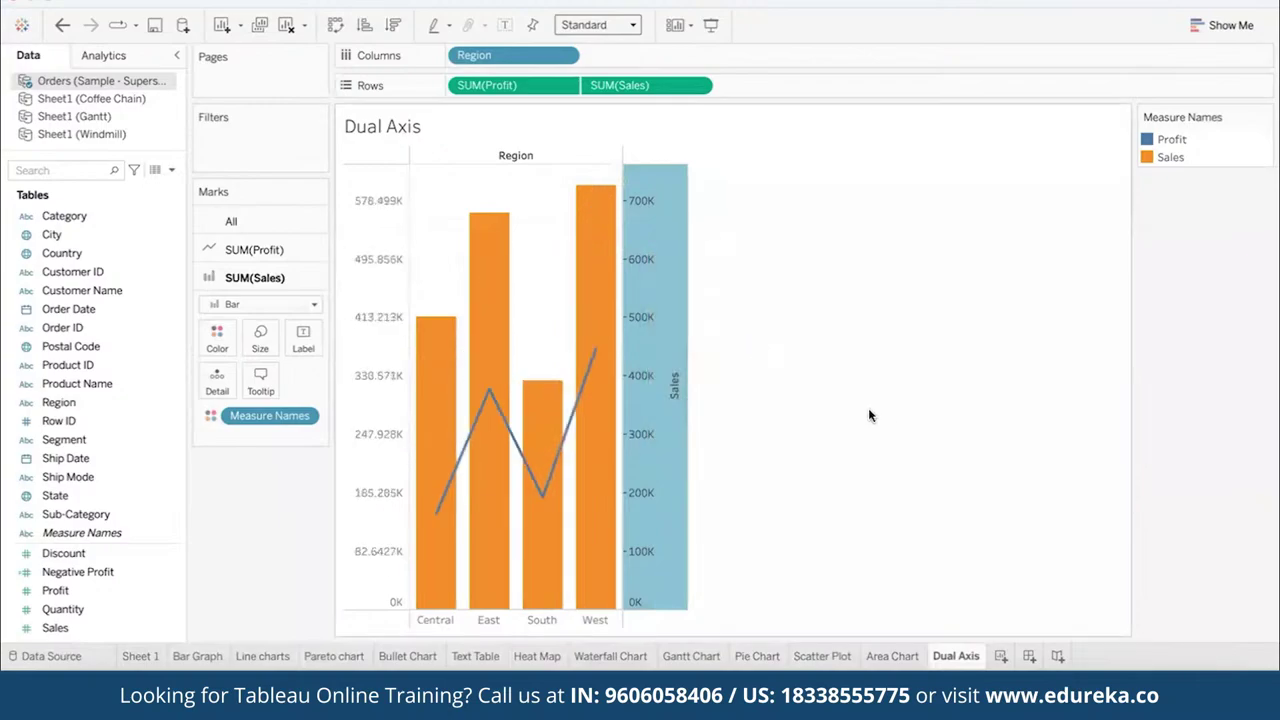
- Compare the synchronized Profit and Sales axes on both sides of the dual-axis chart
click(869, 415)
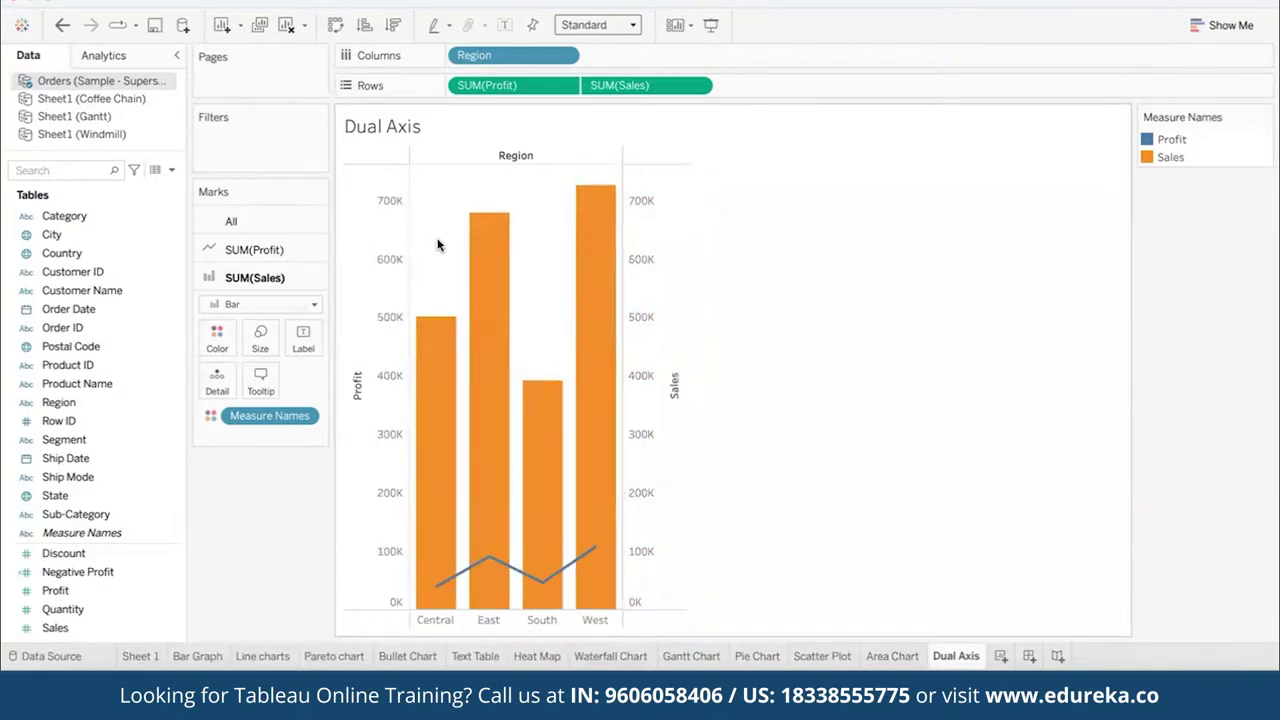
click(389, 245)
click(700, 260)
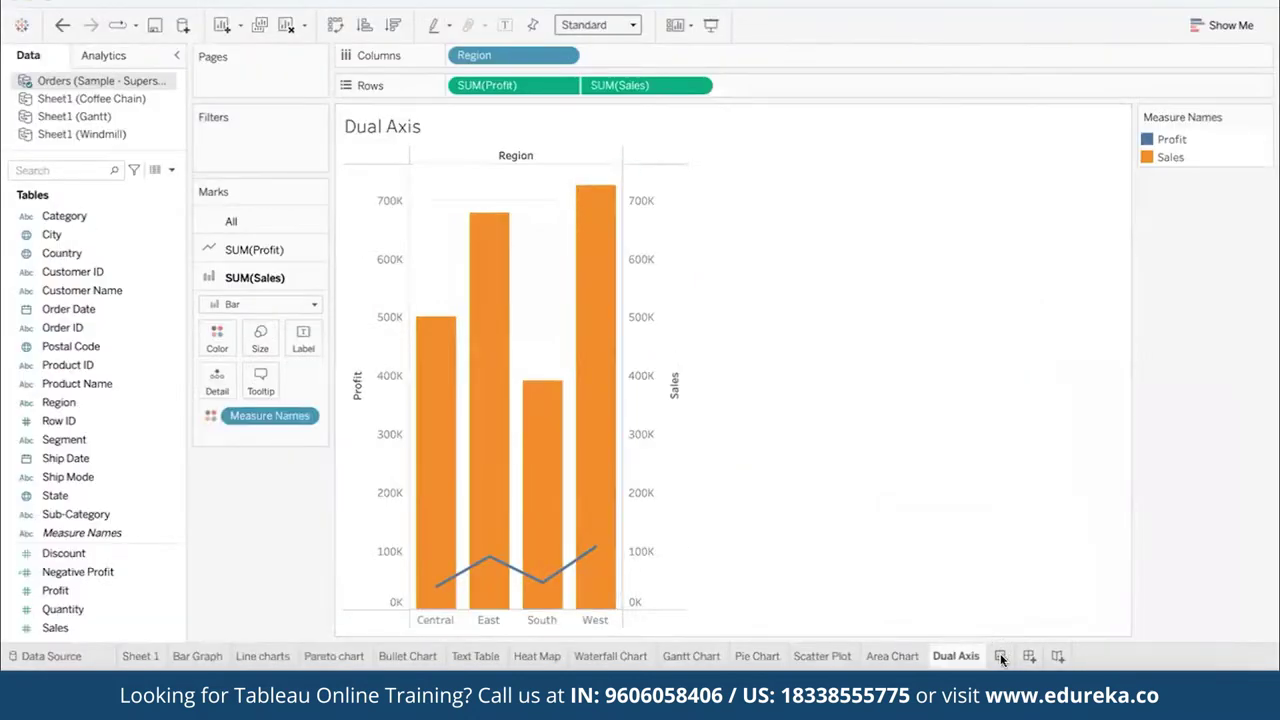
- Add a new worksheet after Dual Axis and name it Bubble Chart
click(1000, 653)
double_click(1000, 653)
text(B)
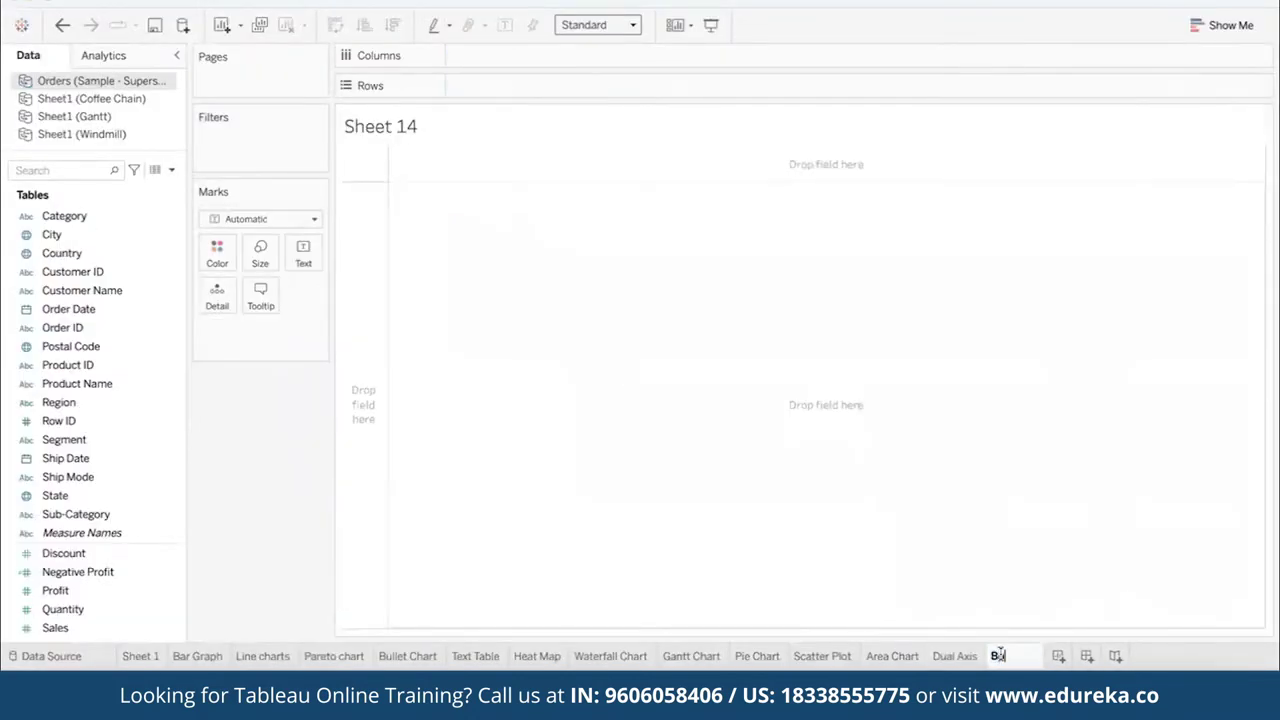
text(ubble CHart)
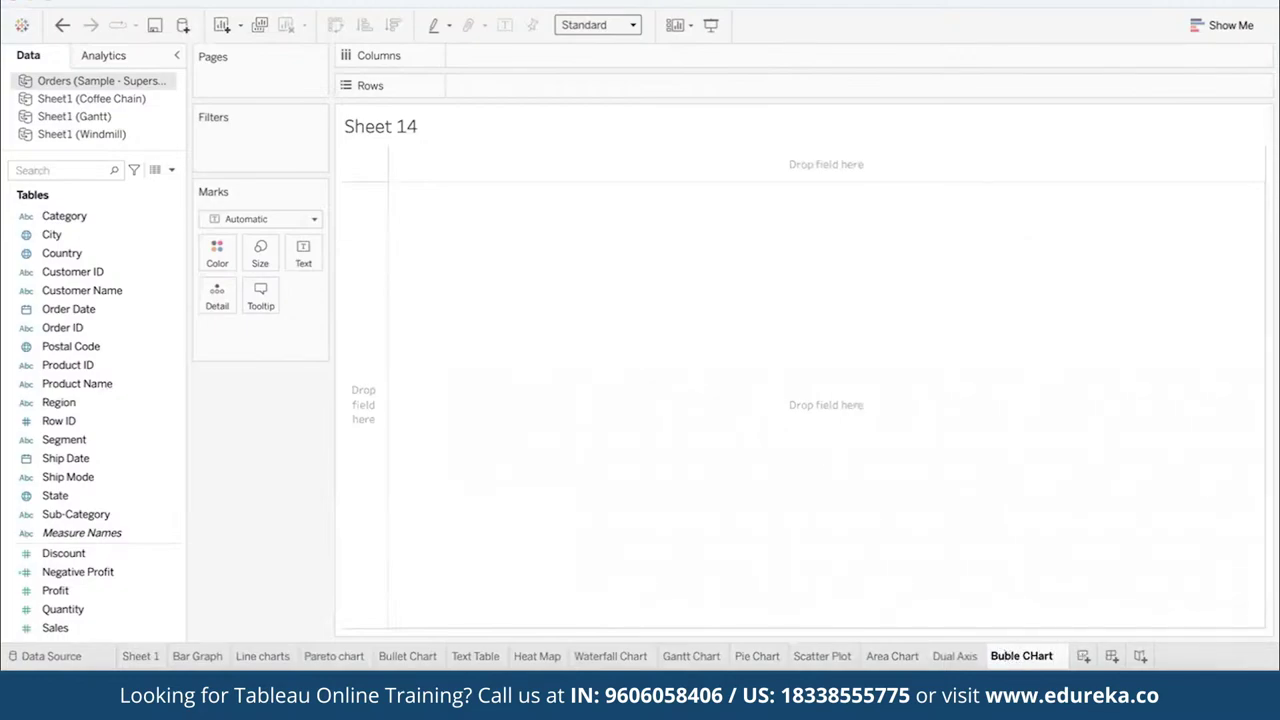
text(b)
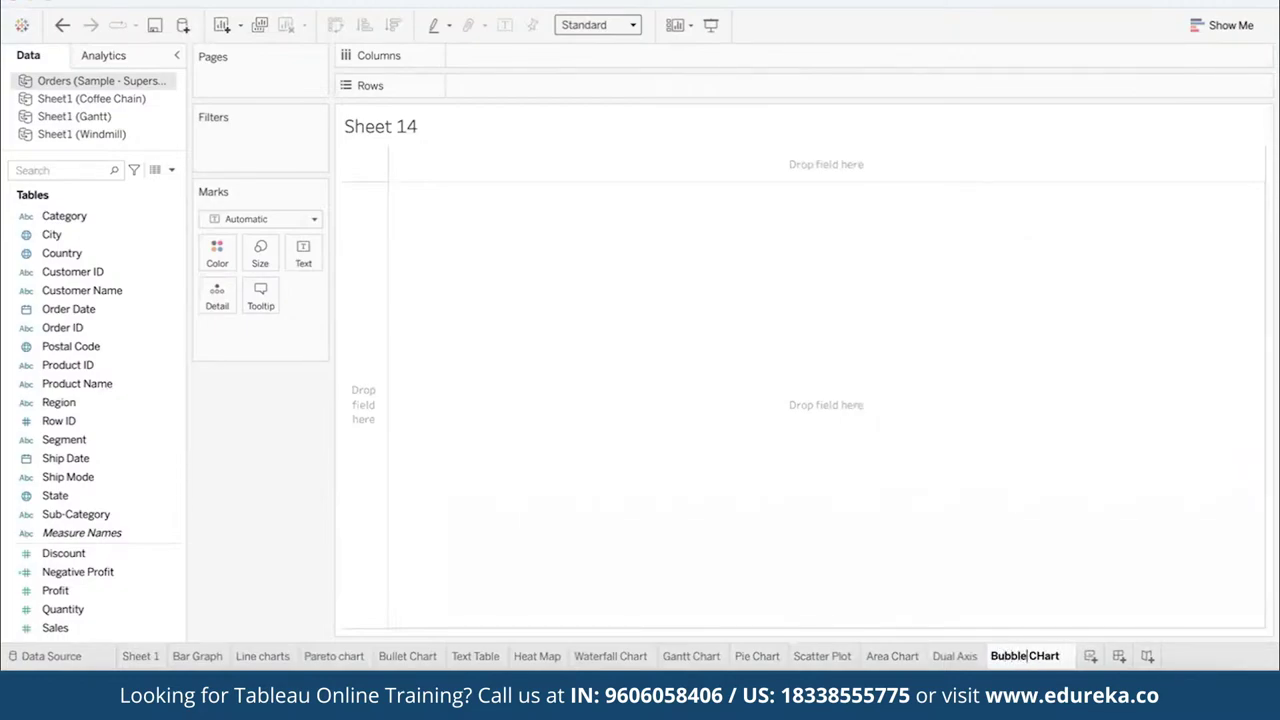
key(Delete)
text(h)
key(Return)
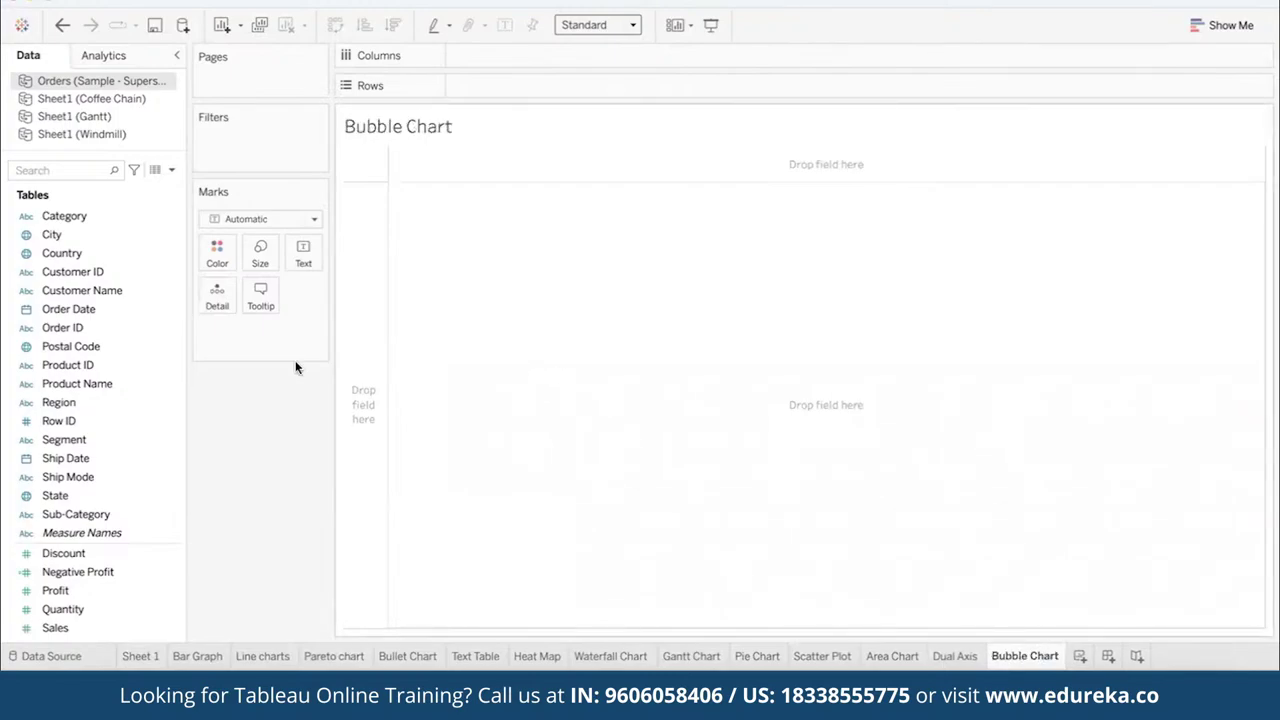
- Create a packed bubble chart of Sales by Sub-Category and inspect the Sales values of individual bubbles
double_click(69, 513)
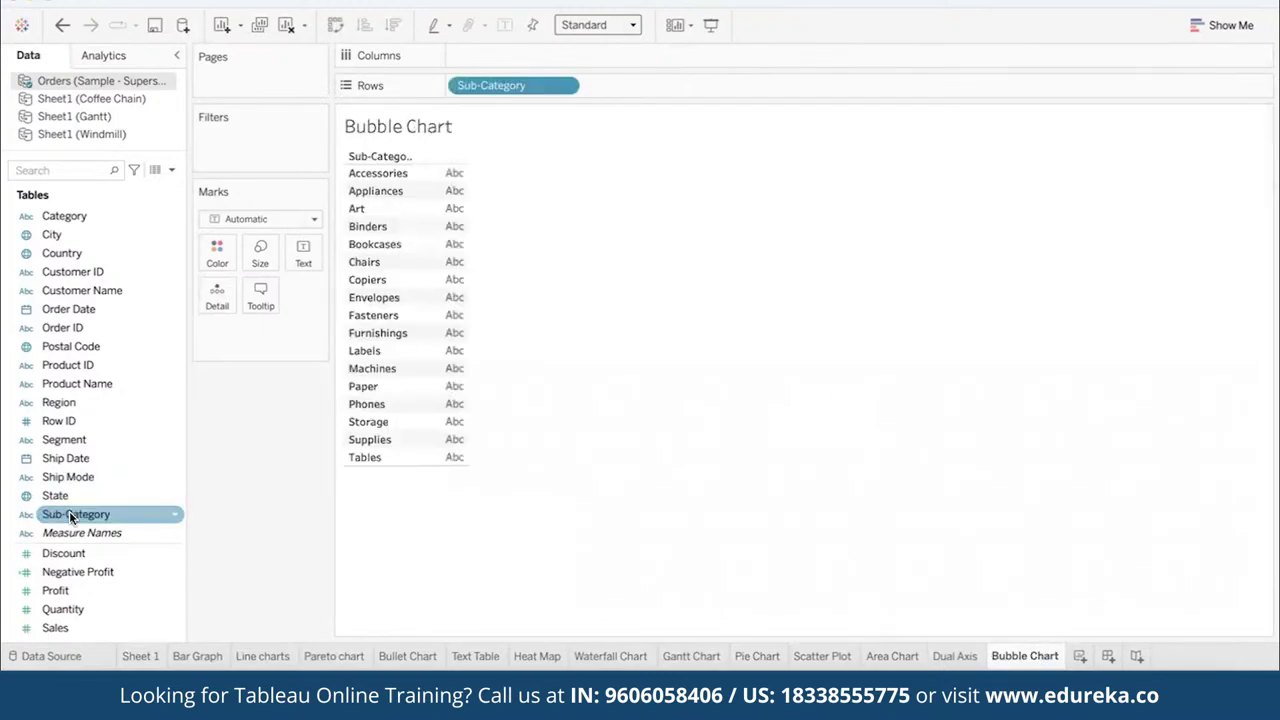
click(289, 26)
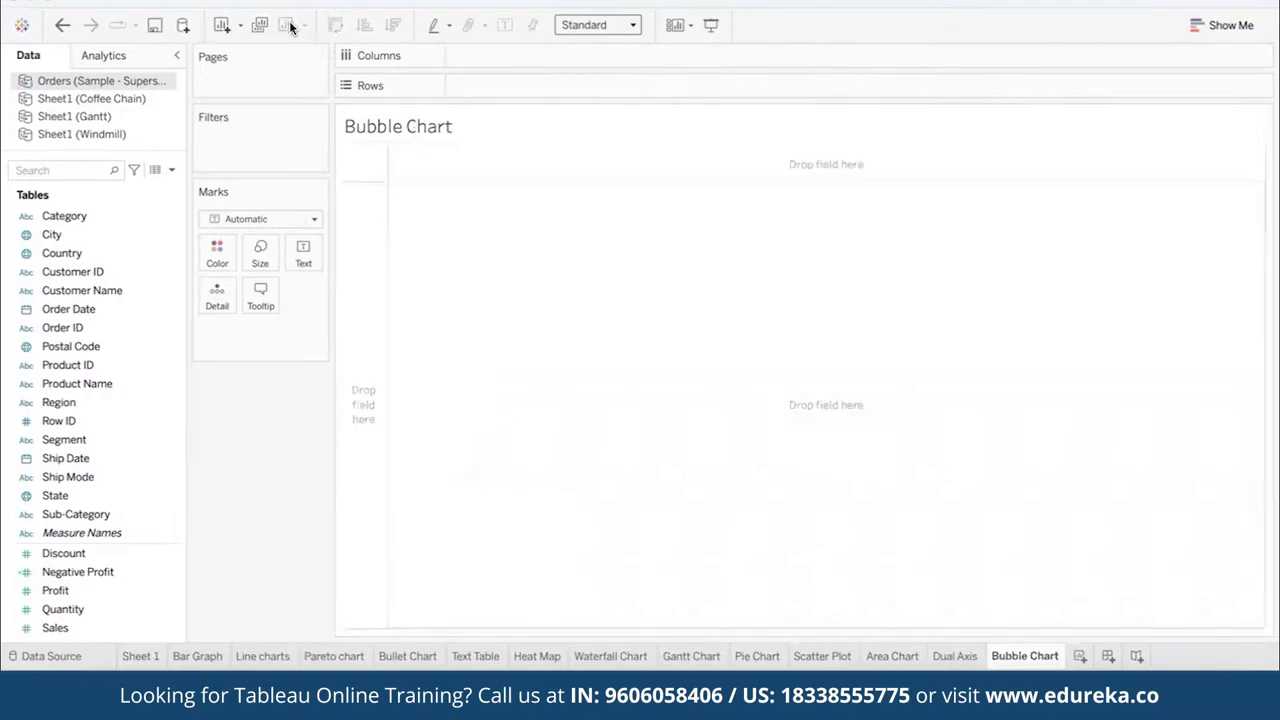
click(120, 514)
ctrl+click(99, 627)
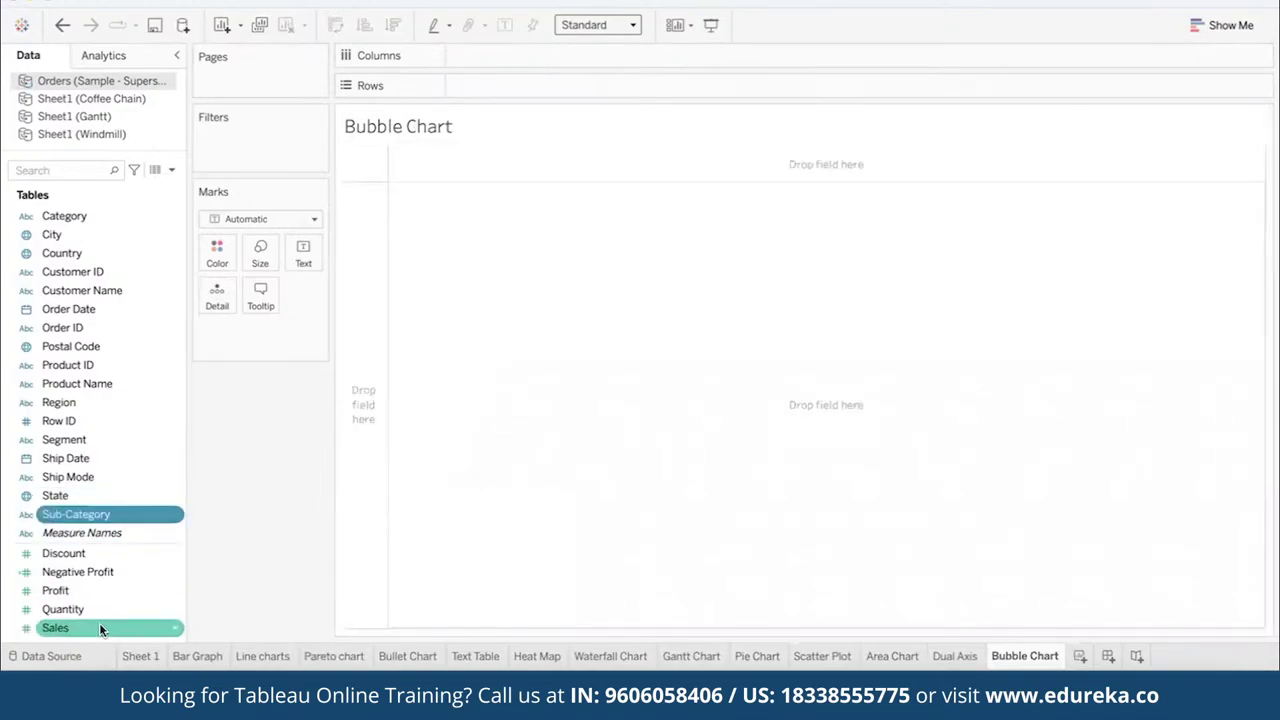
click(1232, 25)
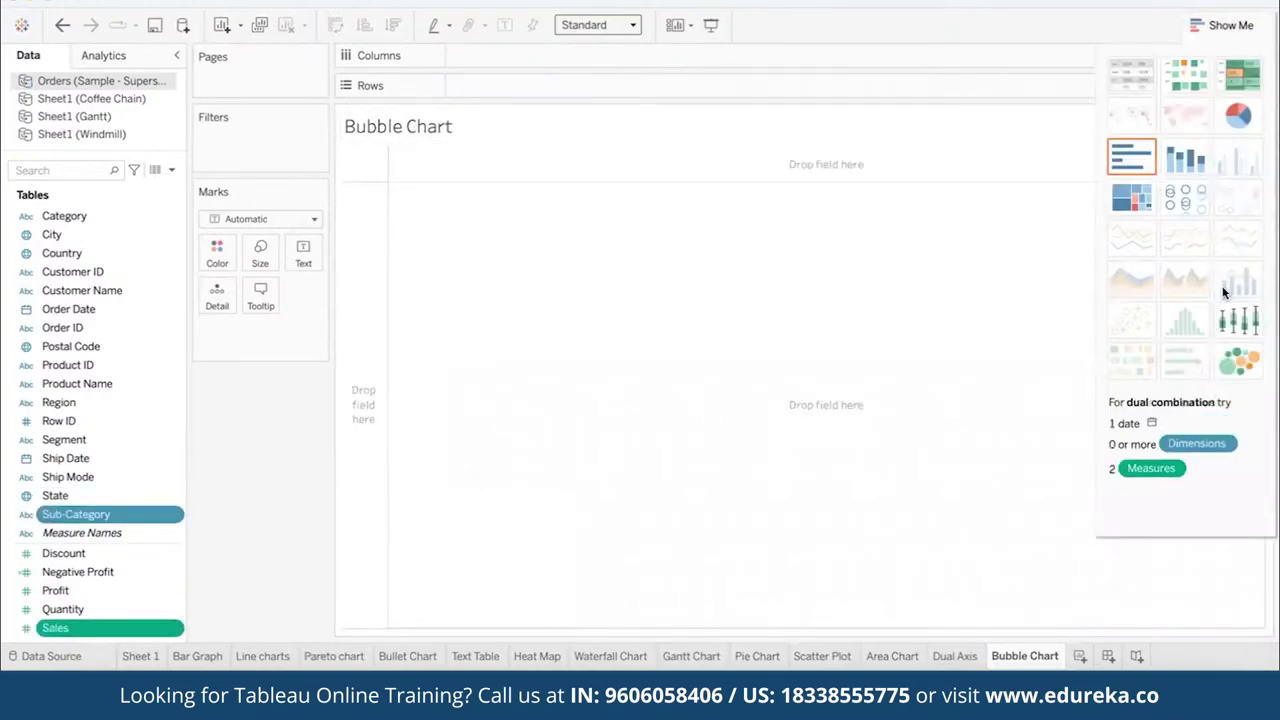
click(1238, 360)
click(1214, 33)
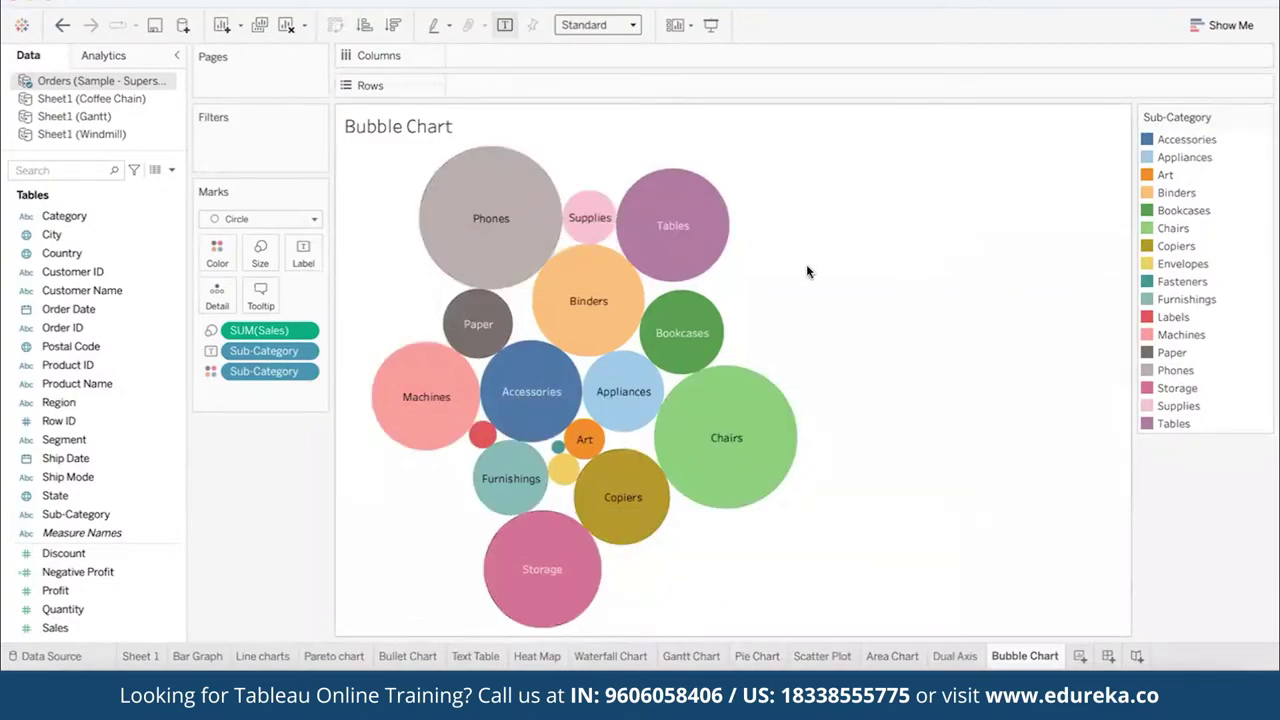
mouse_move(726, 383)
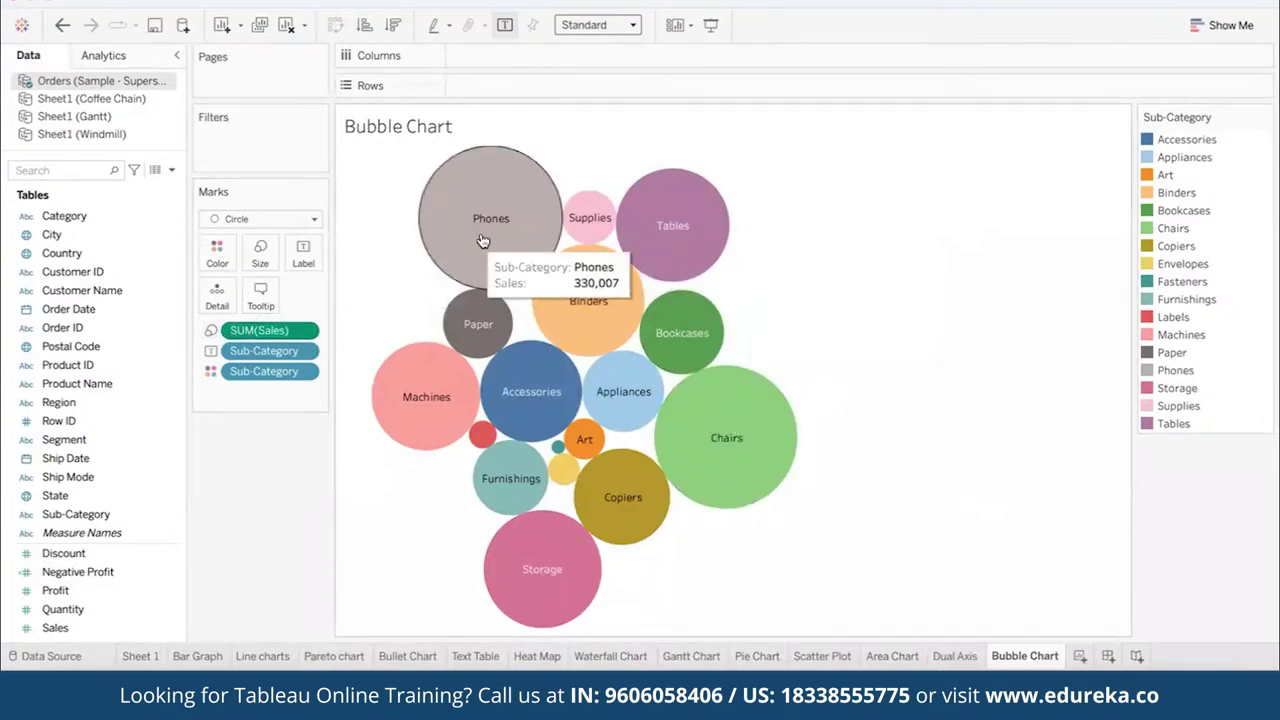
mouse_move(422, 400)
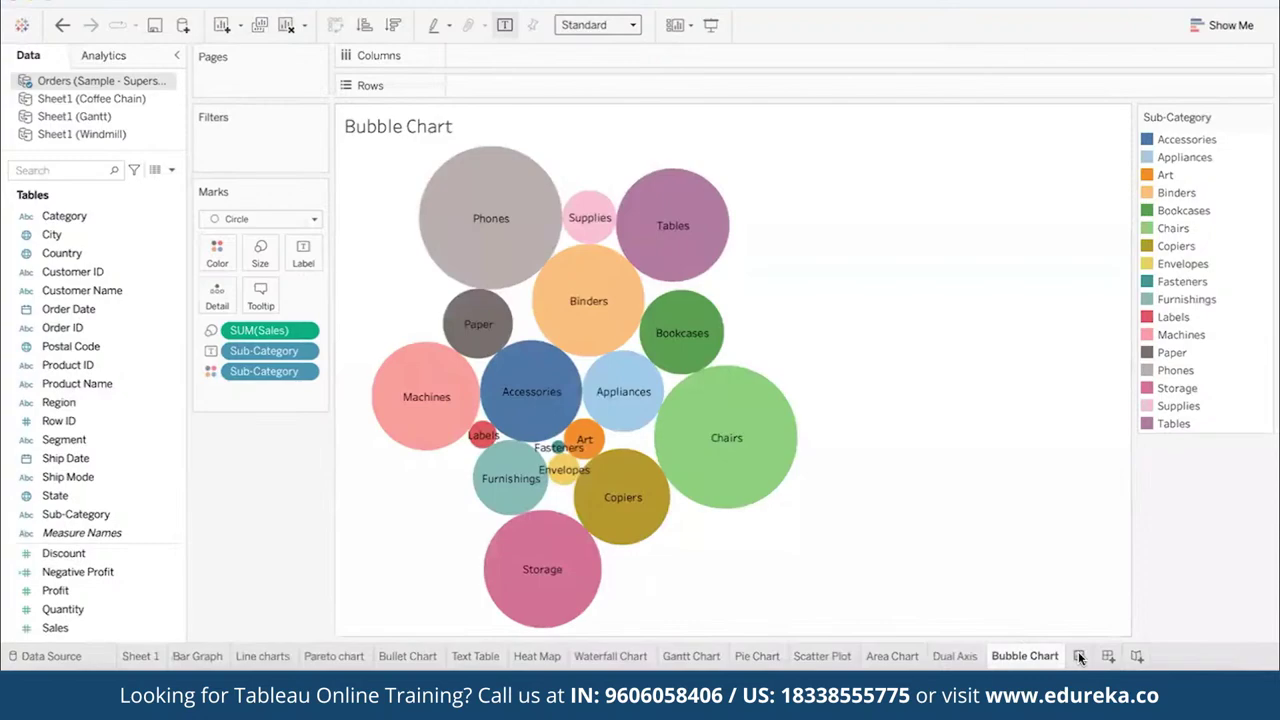
- Add a new worksheet after Bubble Chart and name it Histogram
click(1078, 651)
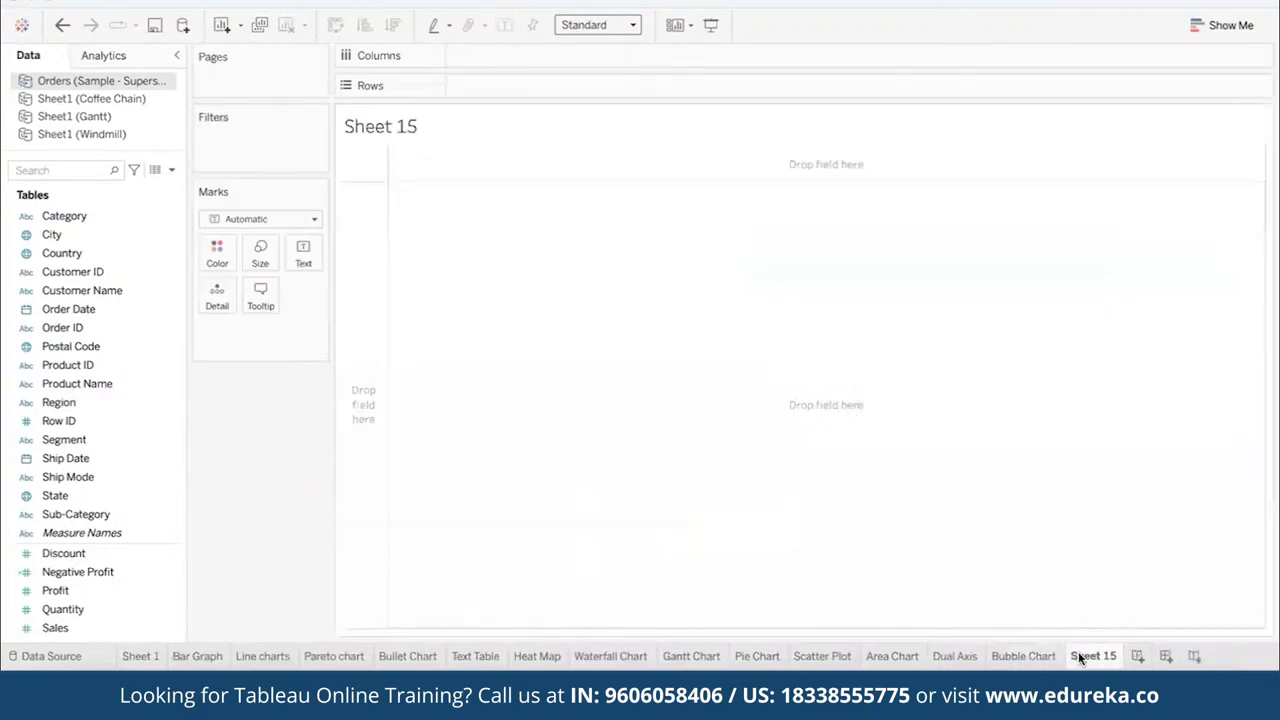
text(Histogram)
key(Return)
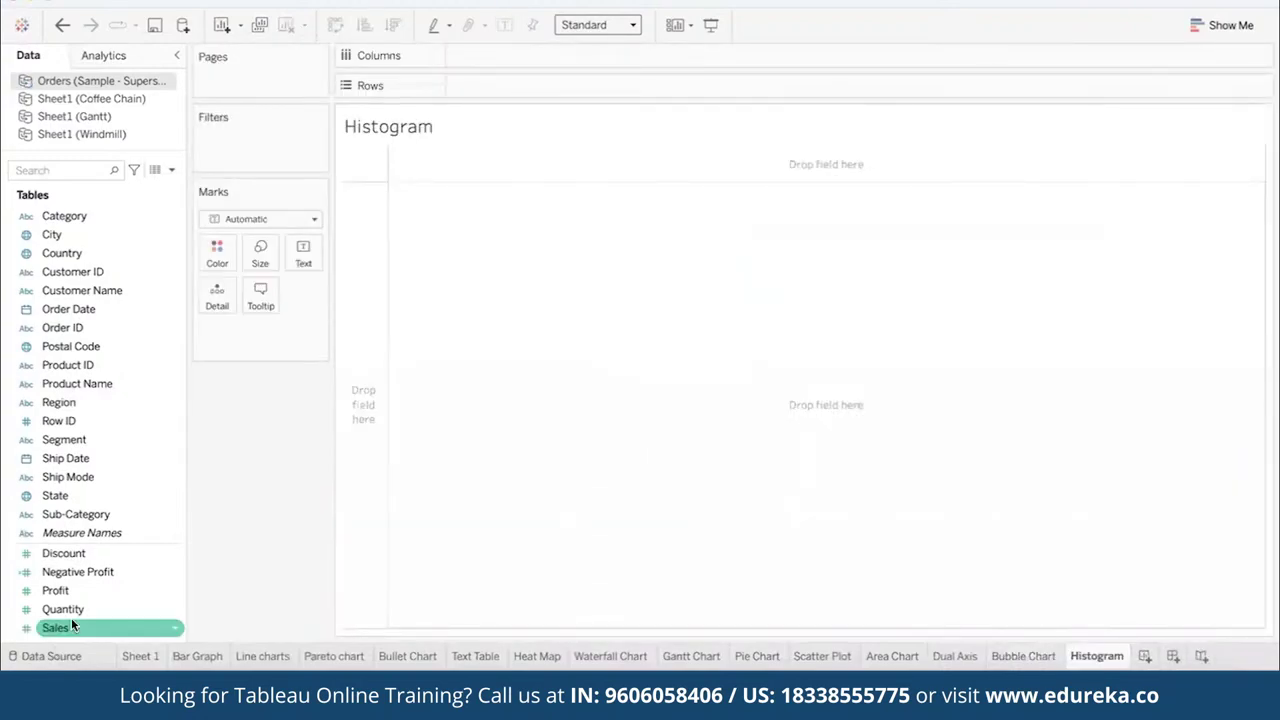
- Create a histogram of the Discount measure from the suggested chart types
click(1220, 26)
click(1188, 319)
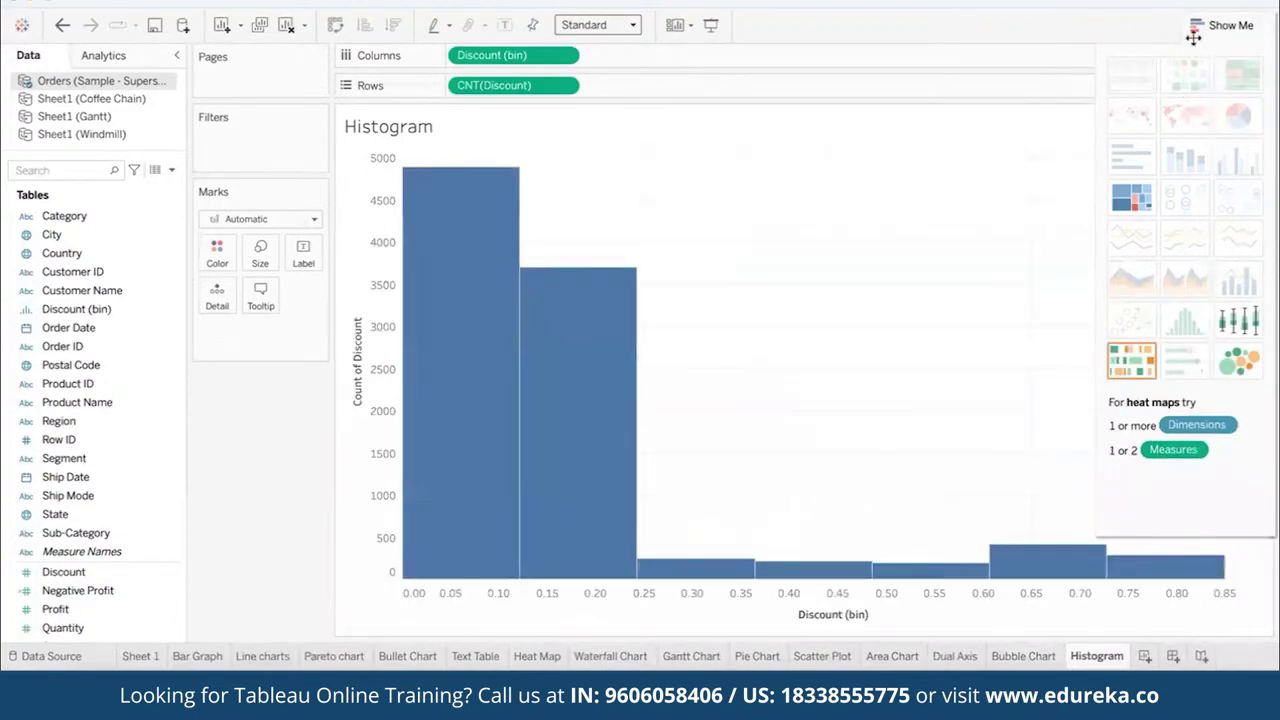
click(1198, 26)
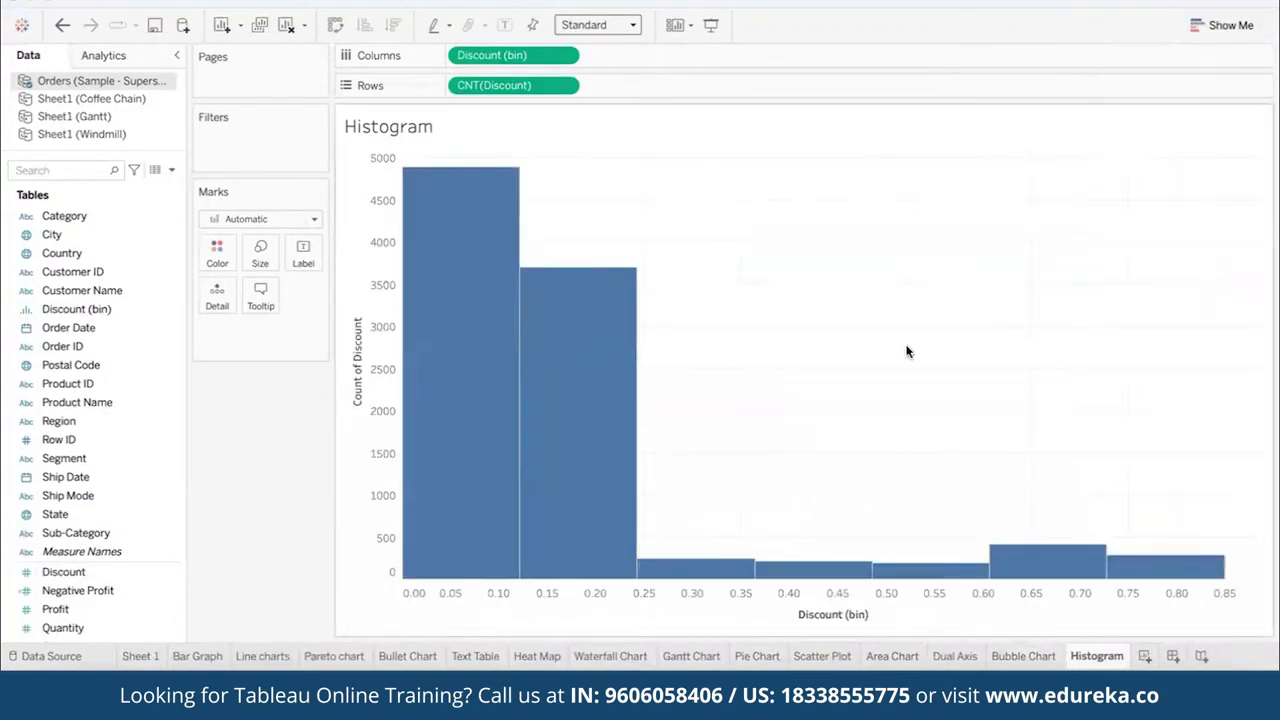
- Open the options of the histogram's Discount (bin) axis
right_click(663, 598)
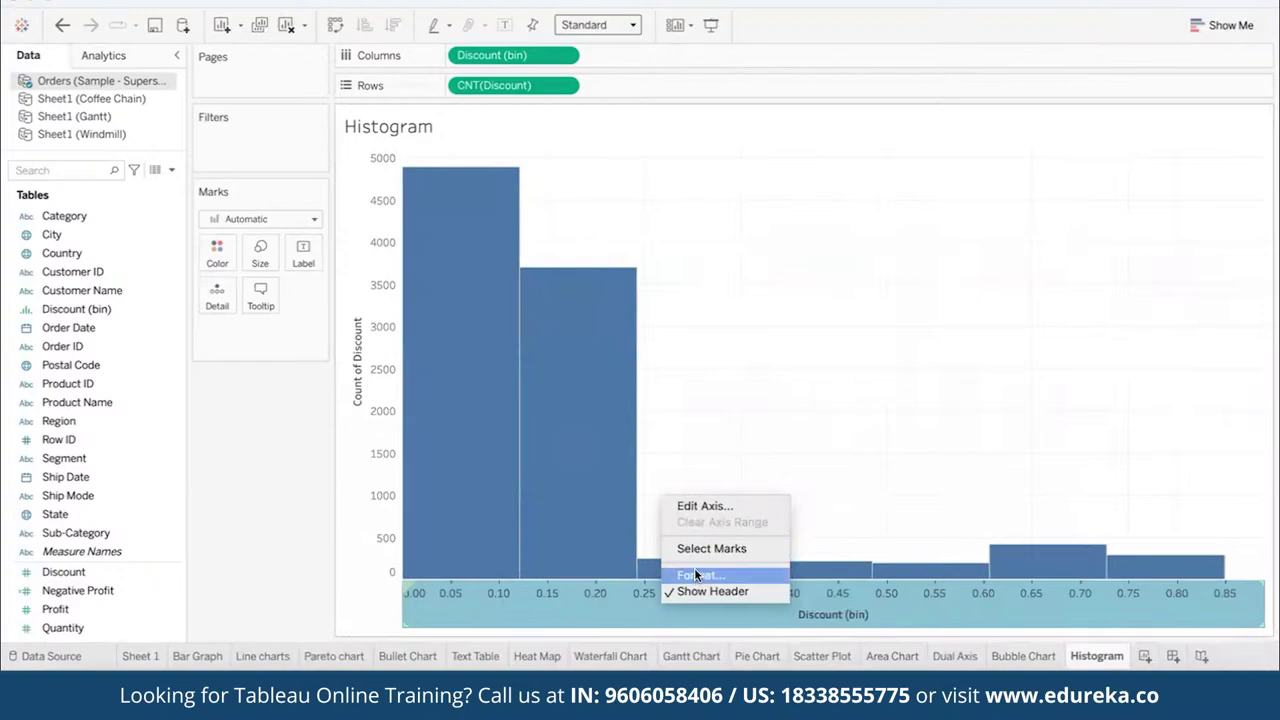
click(753, 337)
right_click(688, 582)
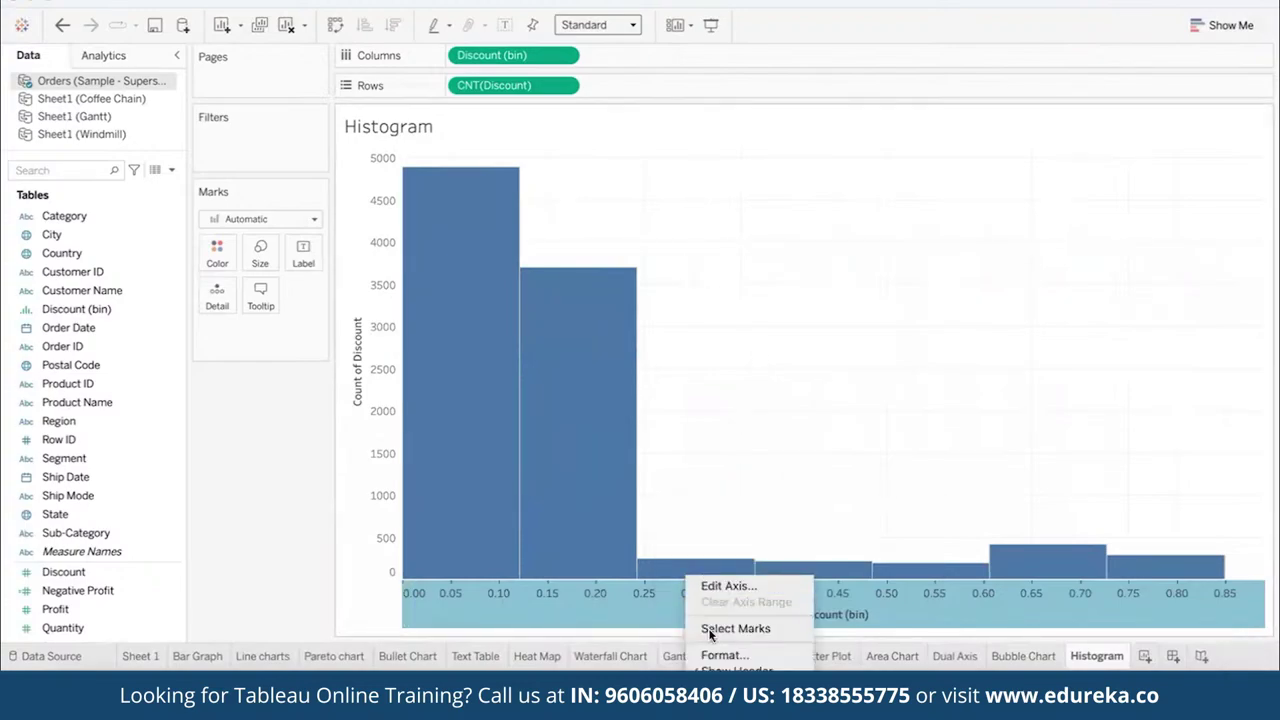